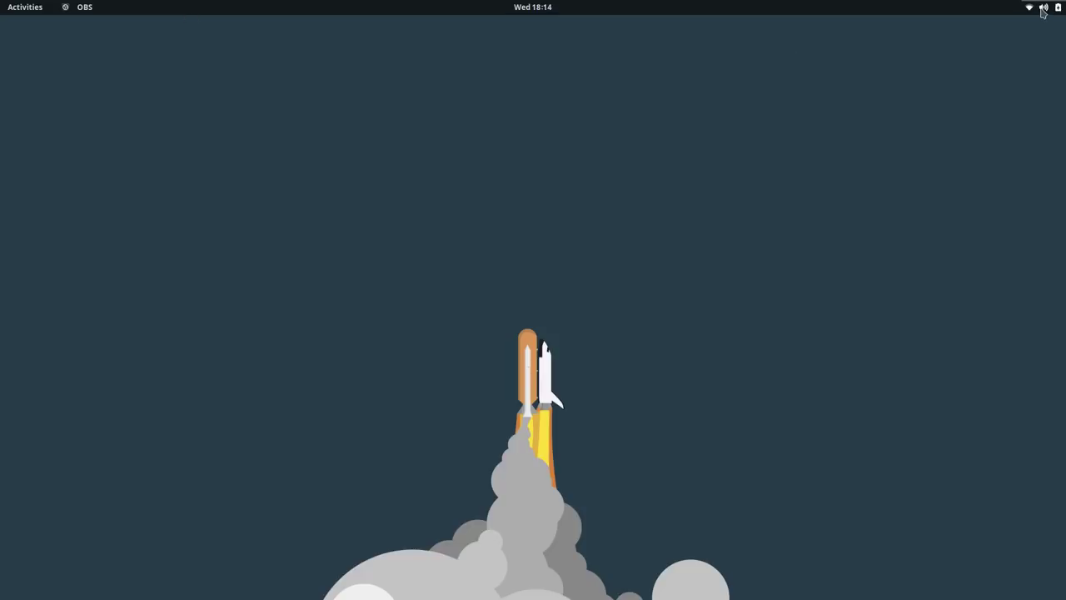
Step: Open GNOME Settings from the top-right status menu, landing on the Background page
left_click(1042, 13)
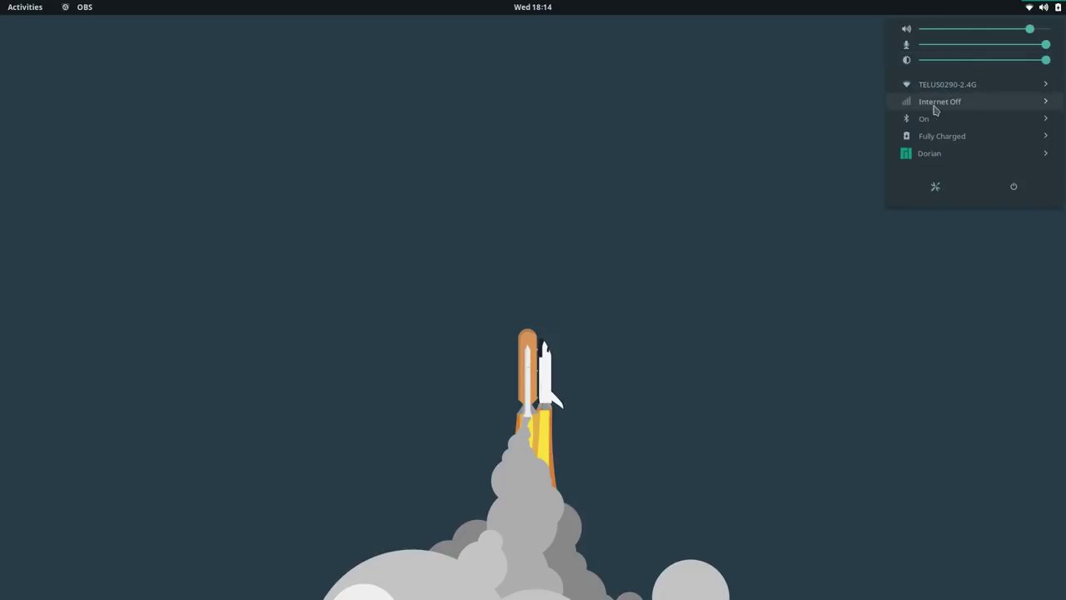
left_click(947, 137)
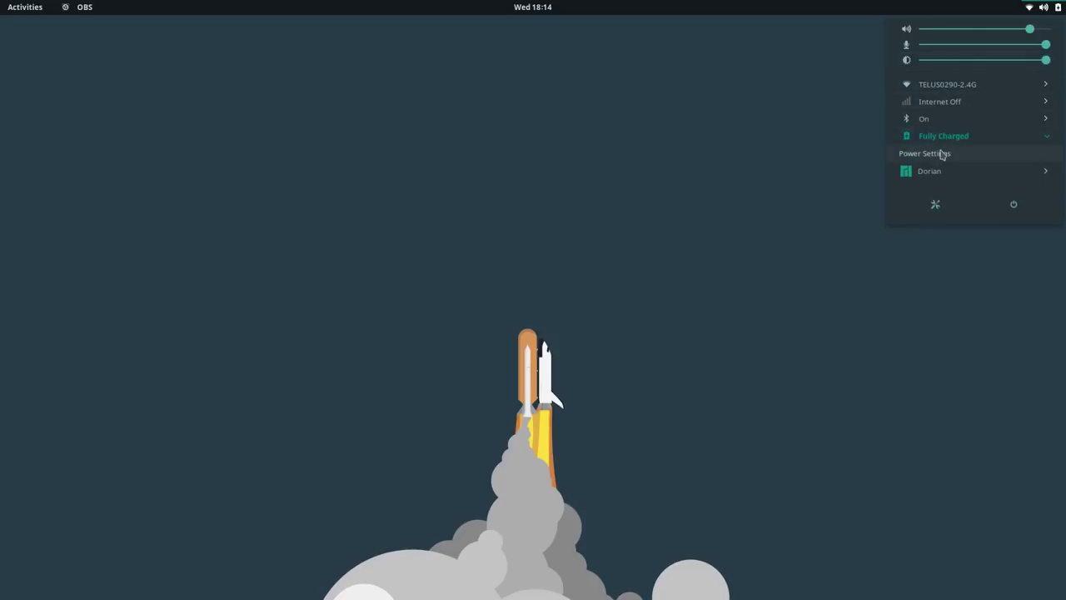
left_click(937, 172)
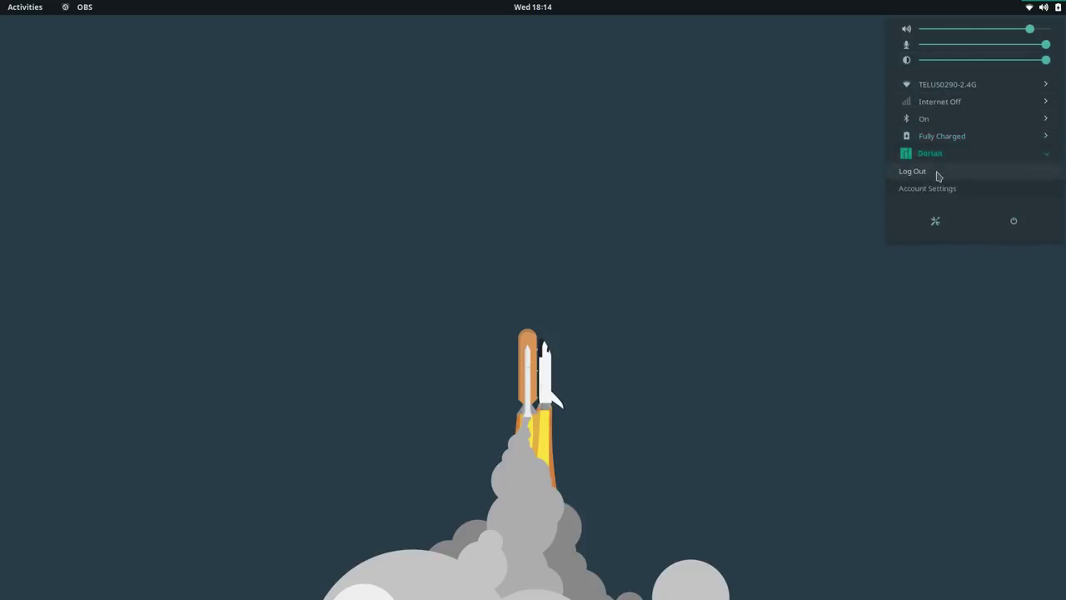
left_click(936, 223)
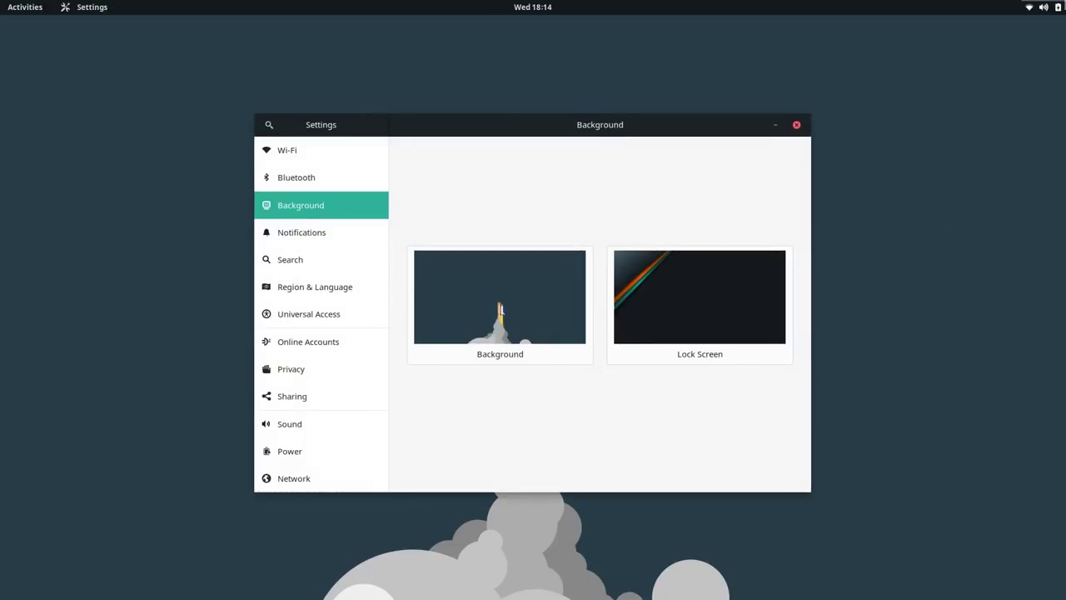
Step: Make the Settings window taller and move it up and to the left
left_click(1041, 7)
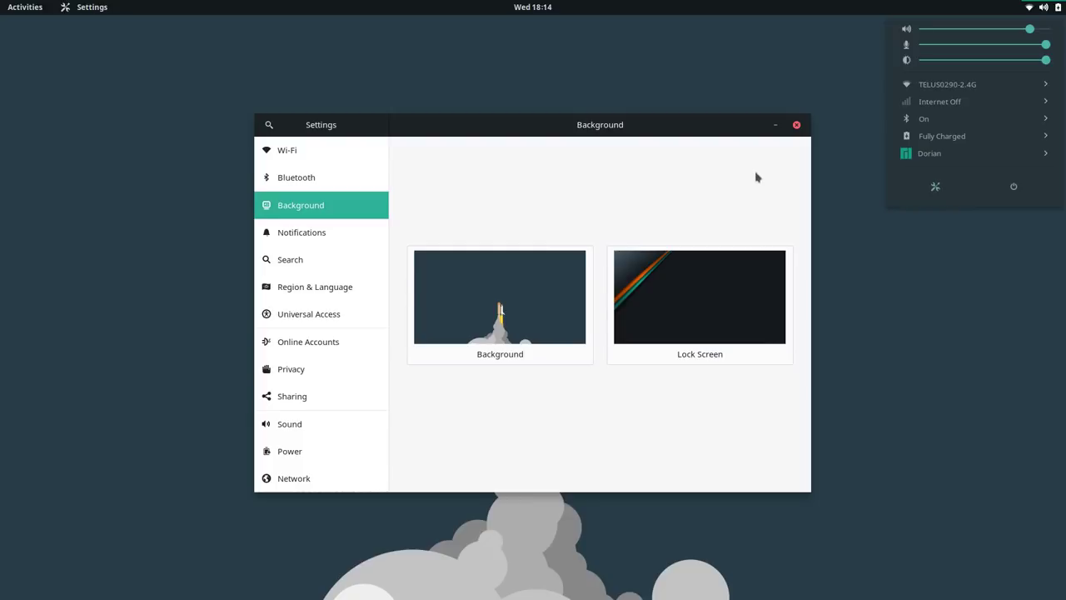
left_click(669, 130)
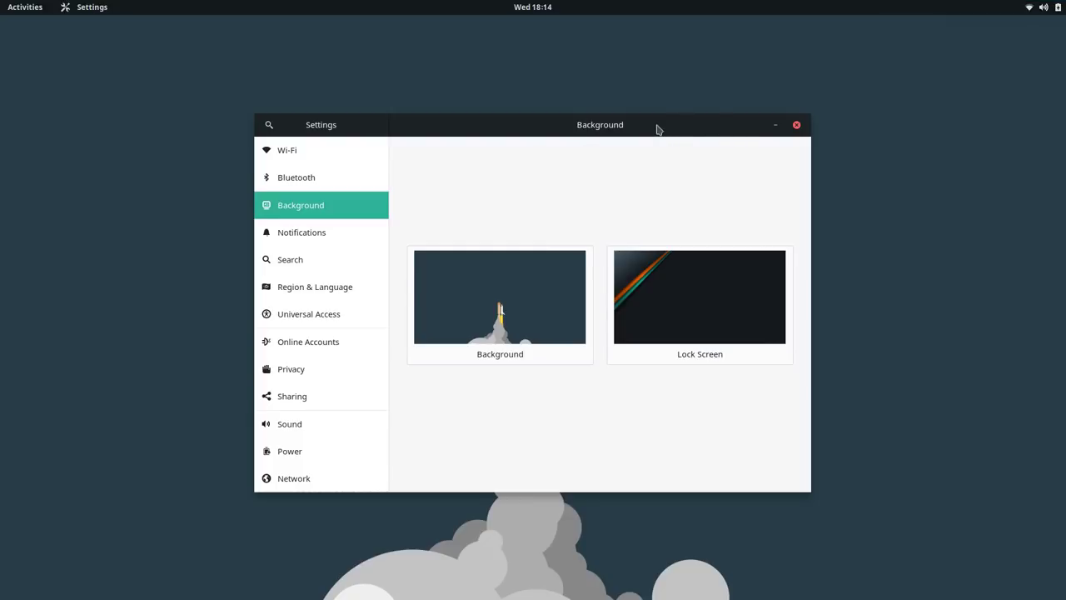
left_click(1042, 7)
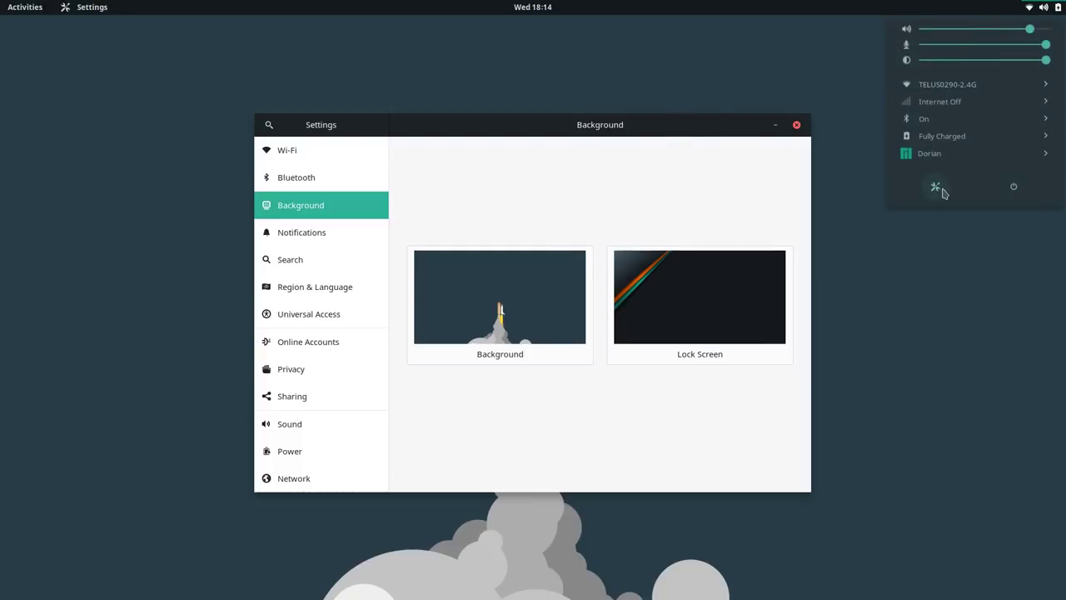
left_click(558, 145)
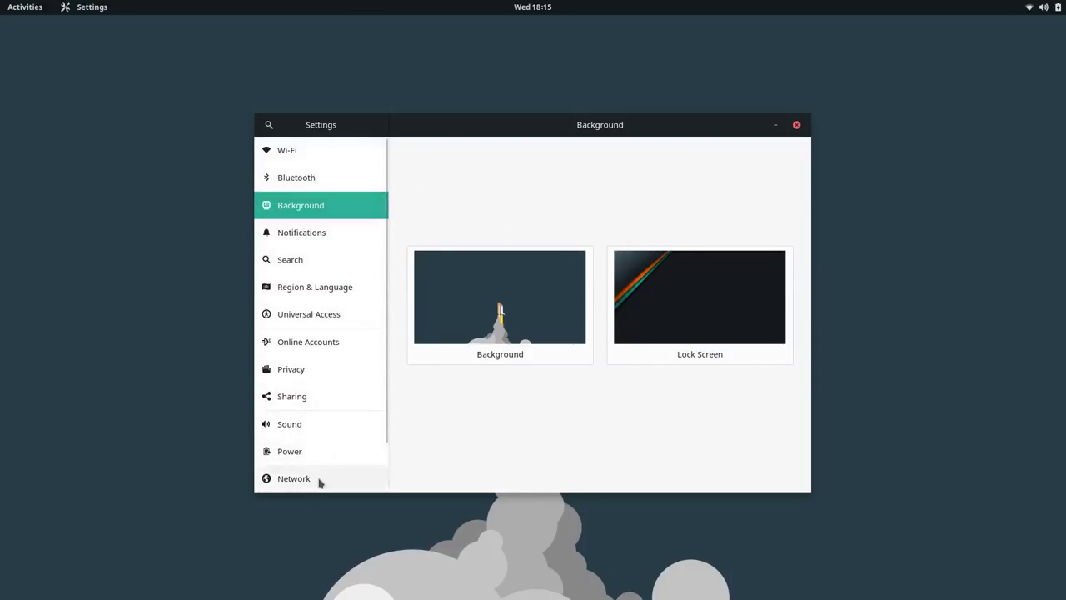
scroll(309, 423, "down", 2)
scroll(333, 438, "up", 2)
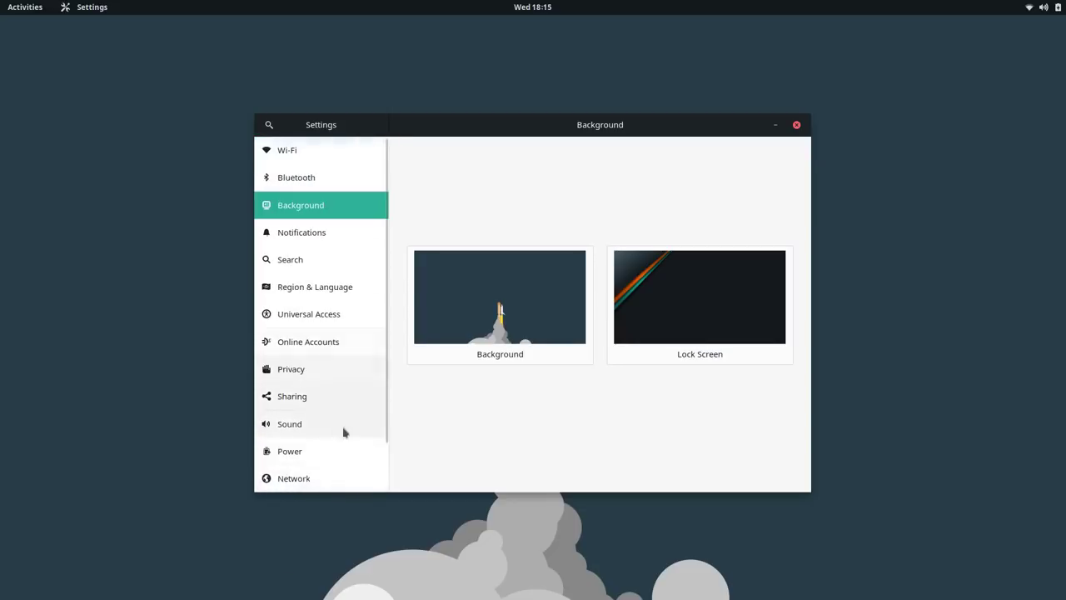
left_click_drag(422, 492, 424, 568)
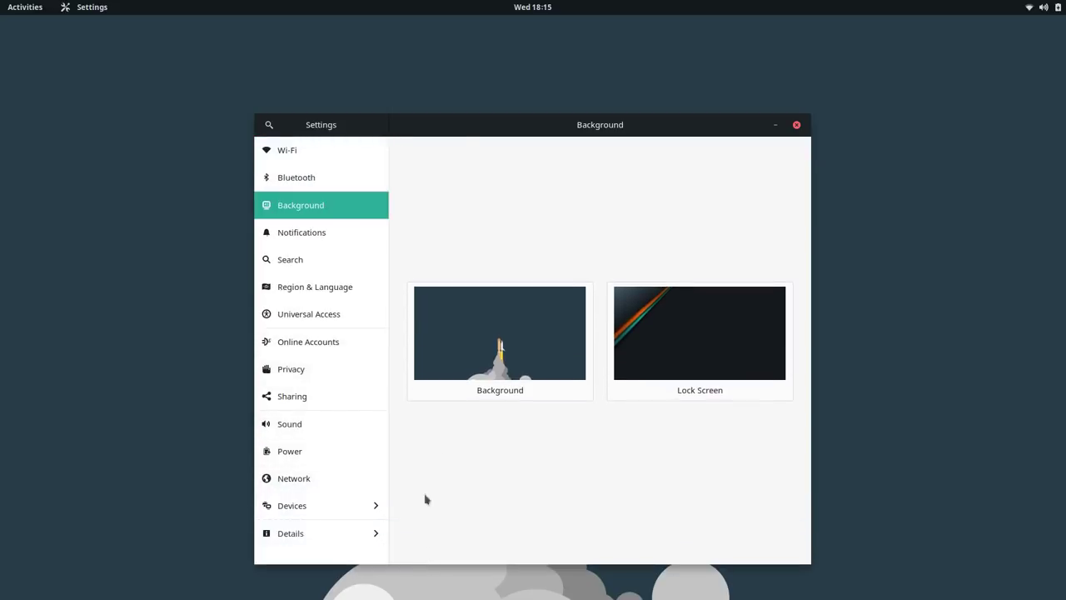
left_click_drag(456, 132, 405, 87)
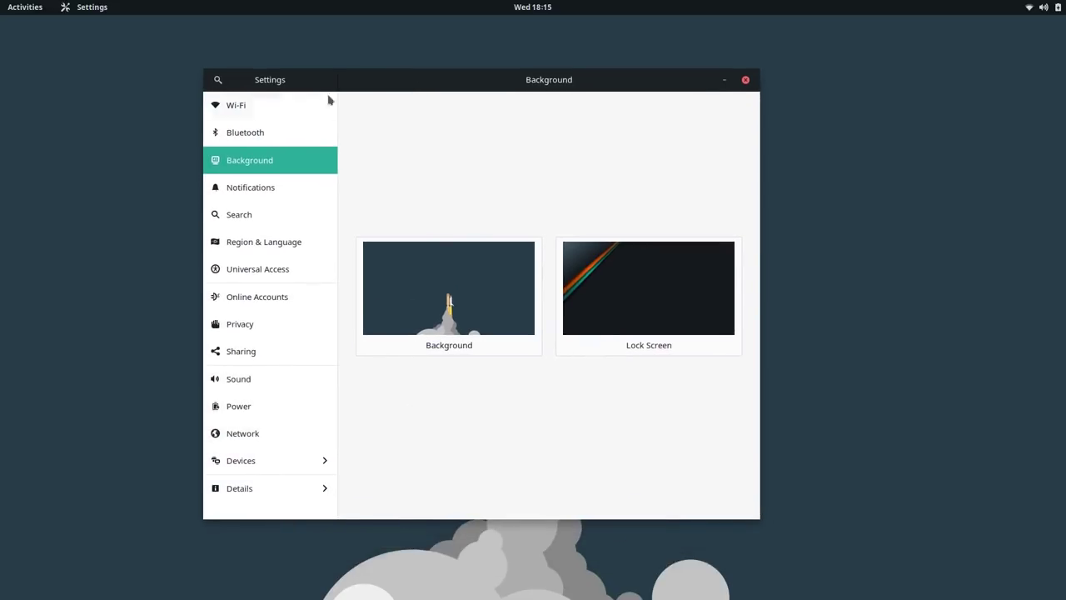
Step: Browse the Wi-Fi, Bluetooth, Background, Notifications and Search panels, then close Settings
left_click(269, 105)
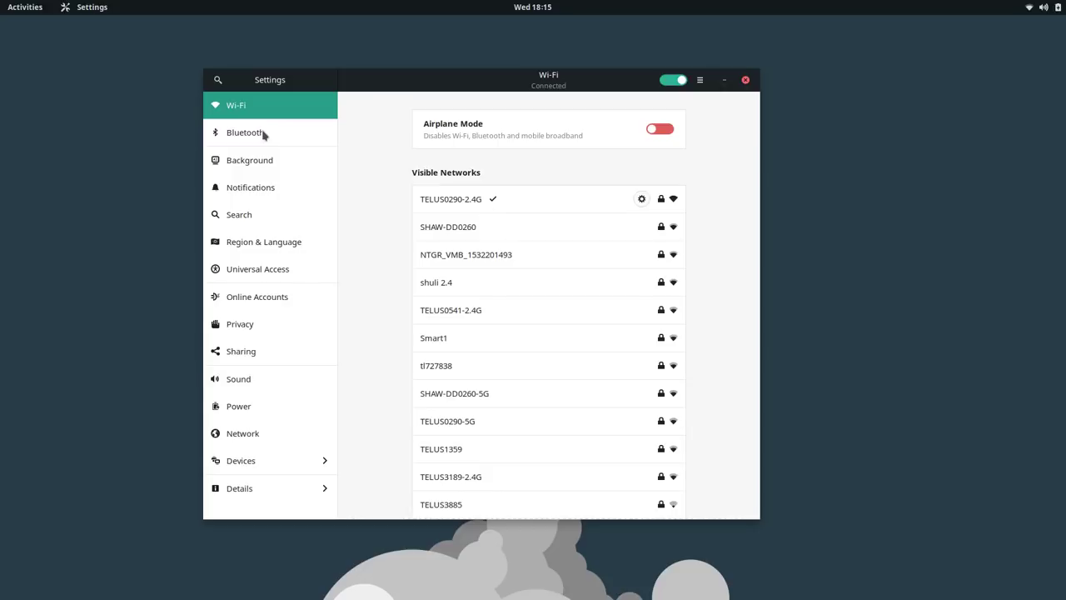
left_click(263, 133)
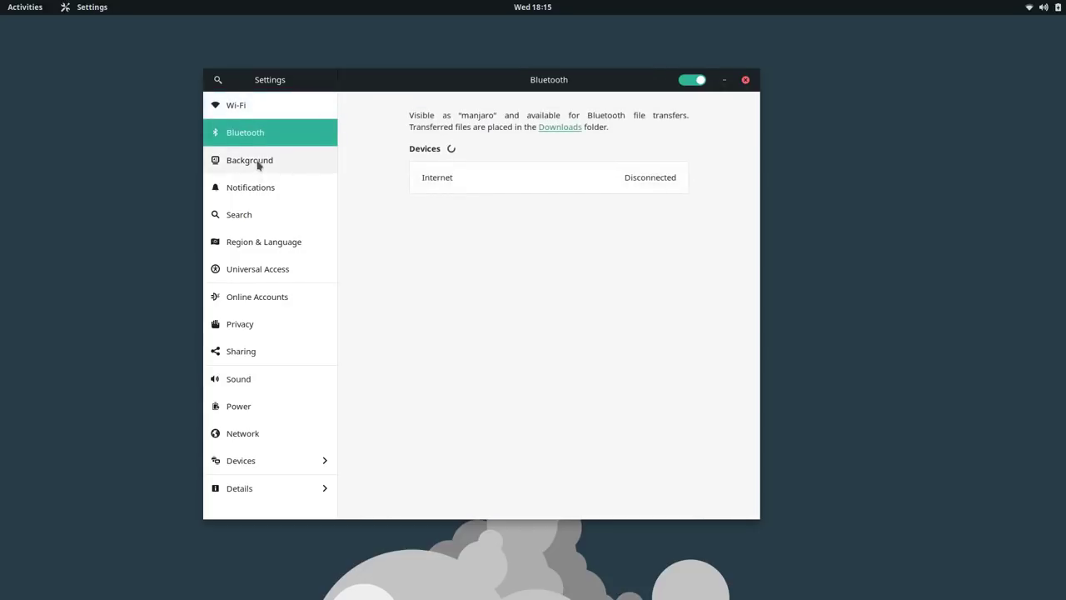
left_click(258, 164)
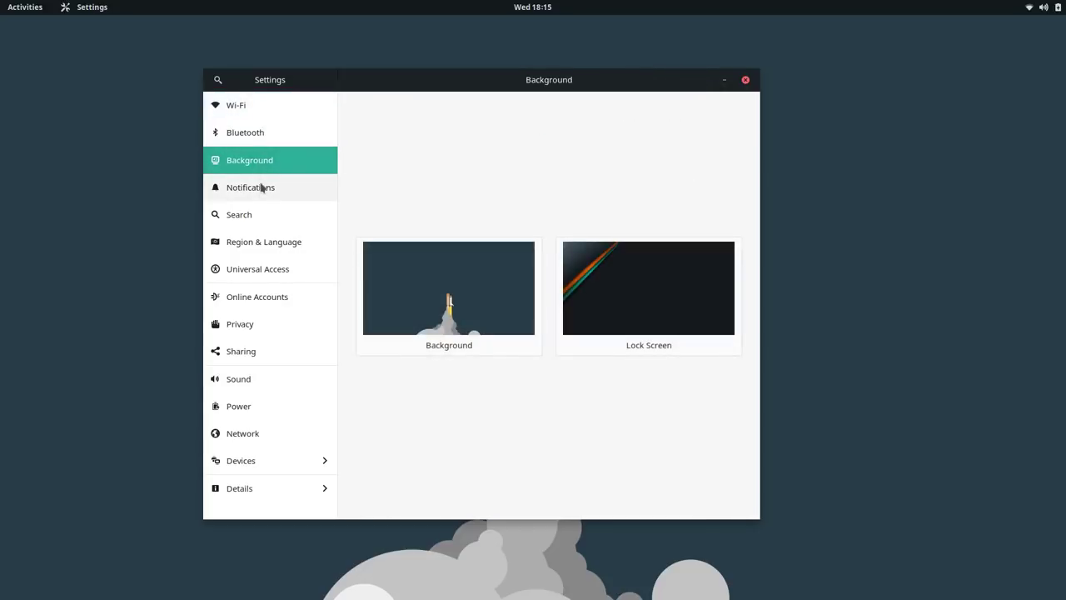
left_click(263, 187)
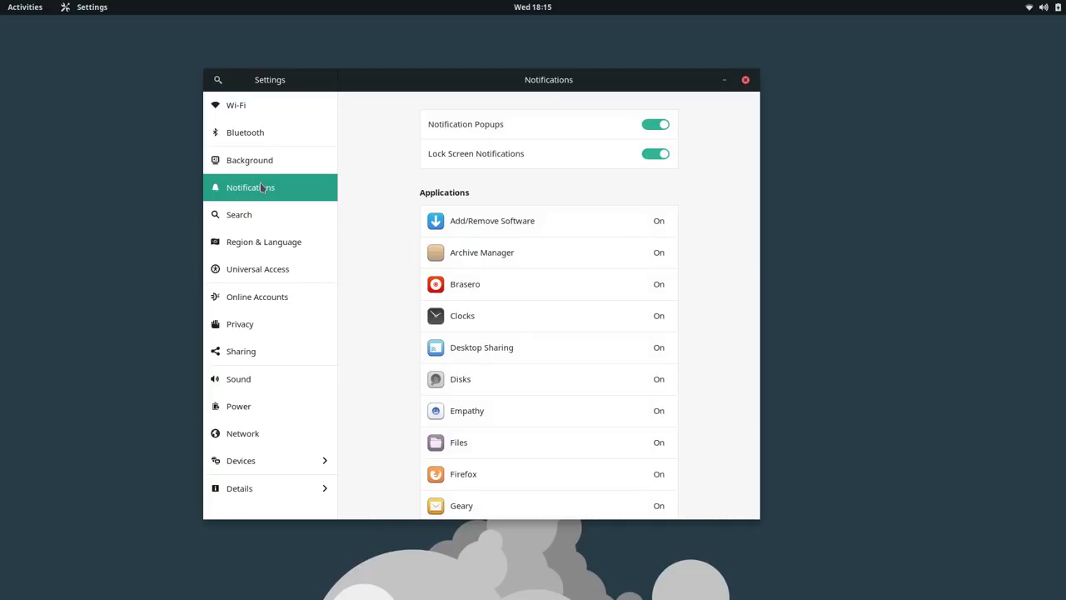
left_click(299, 214)
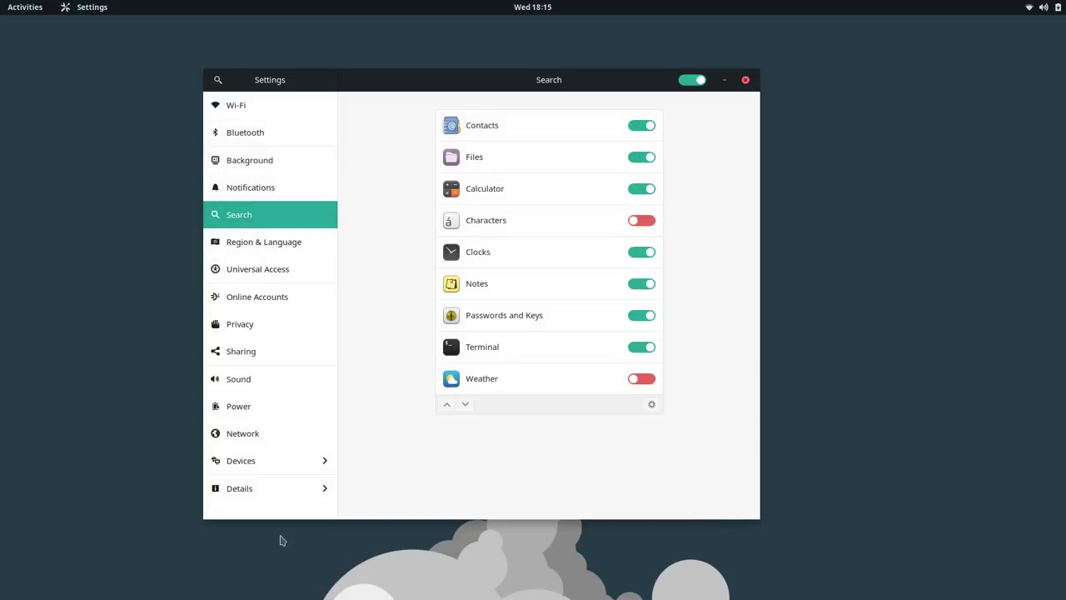
left_click(745, 80)
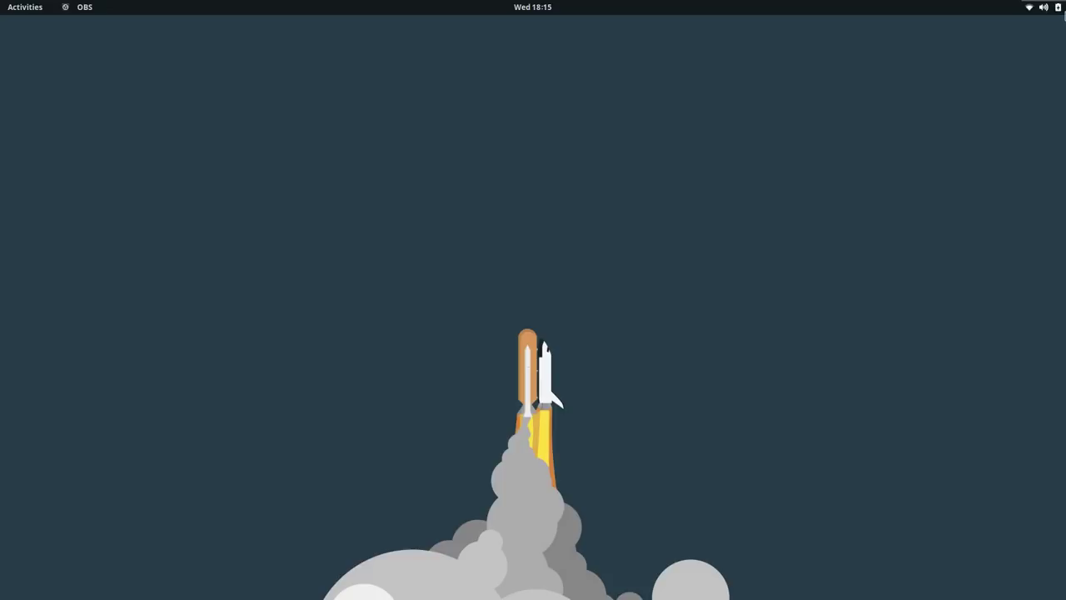
Step: Open and dismiss the system status menu, leaving only the bare desktop
left_click(1045, 9)
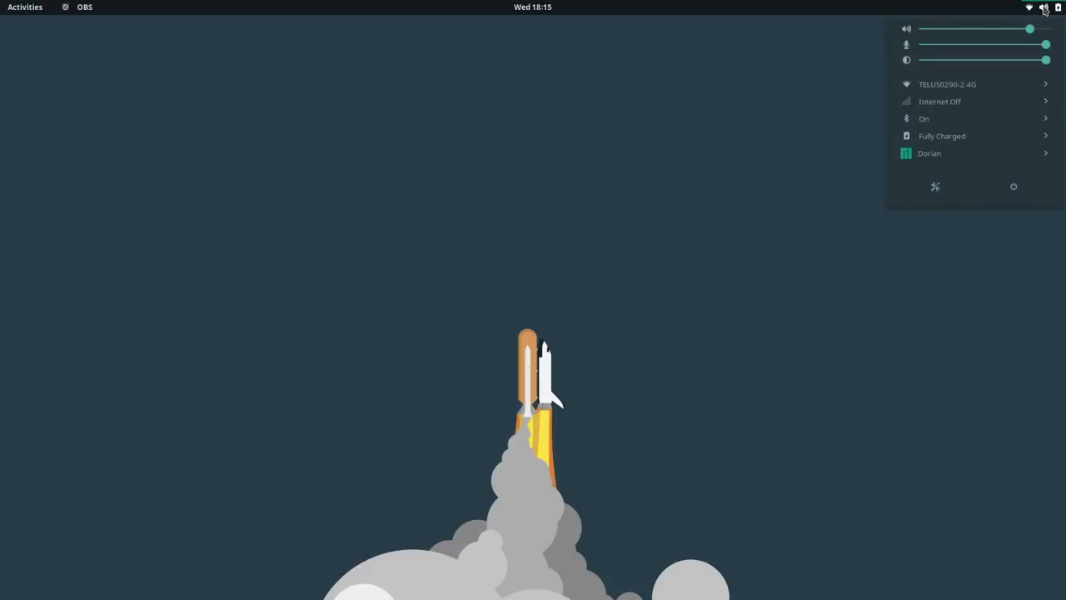
left_click(1045, 9)
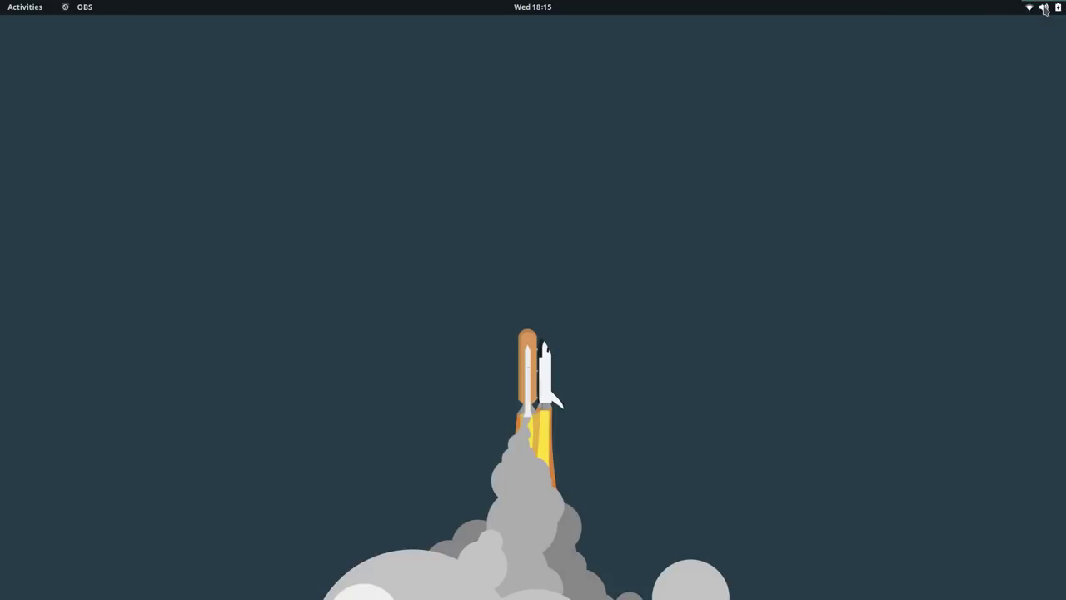
left_click(528, 10)
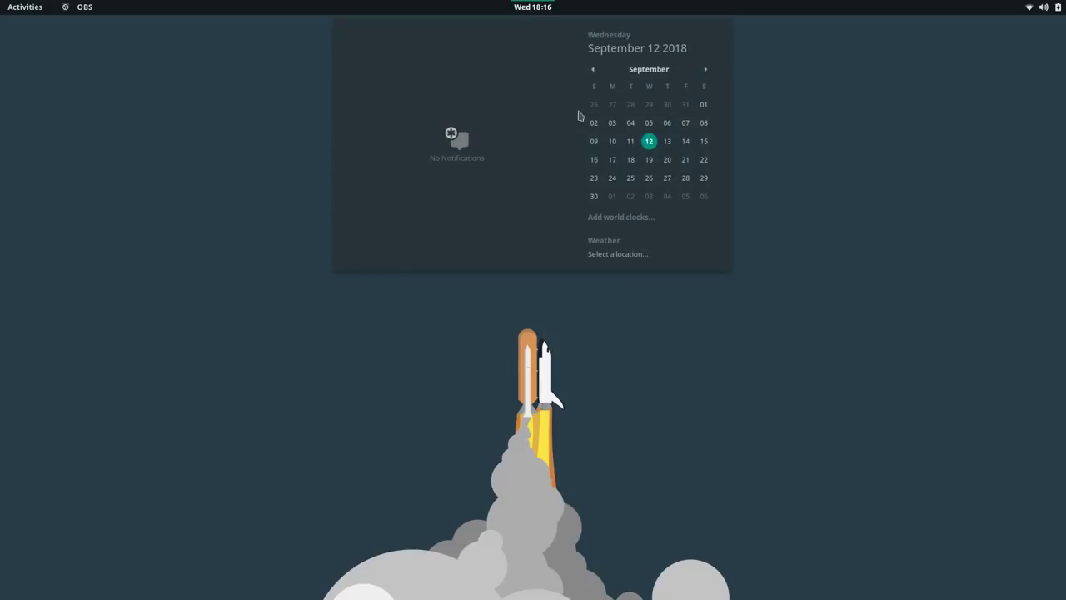
left_click(704, 71)
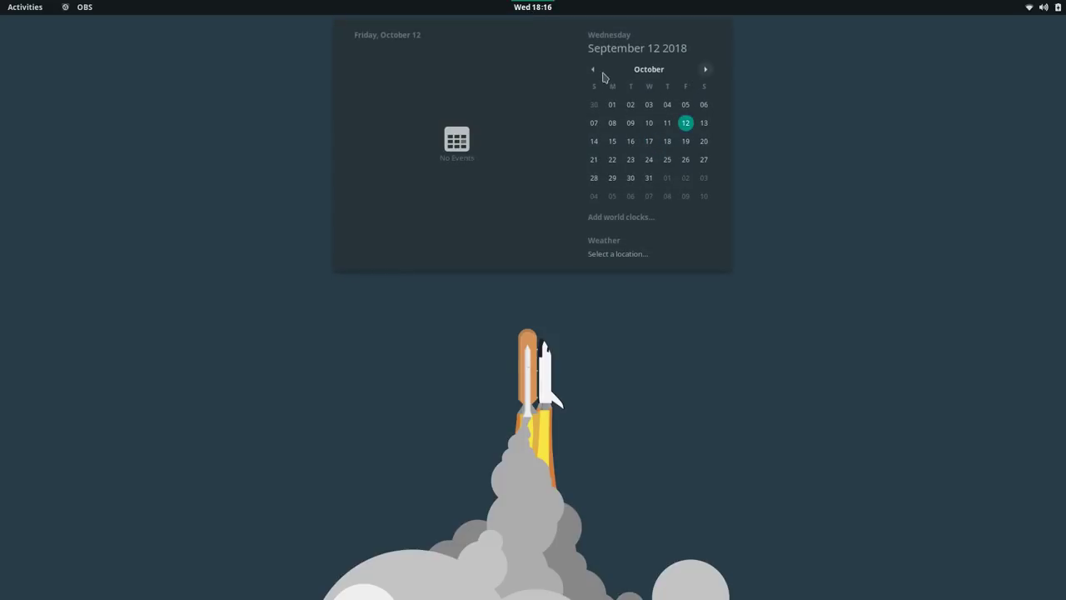
left_click(593, 70)
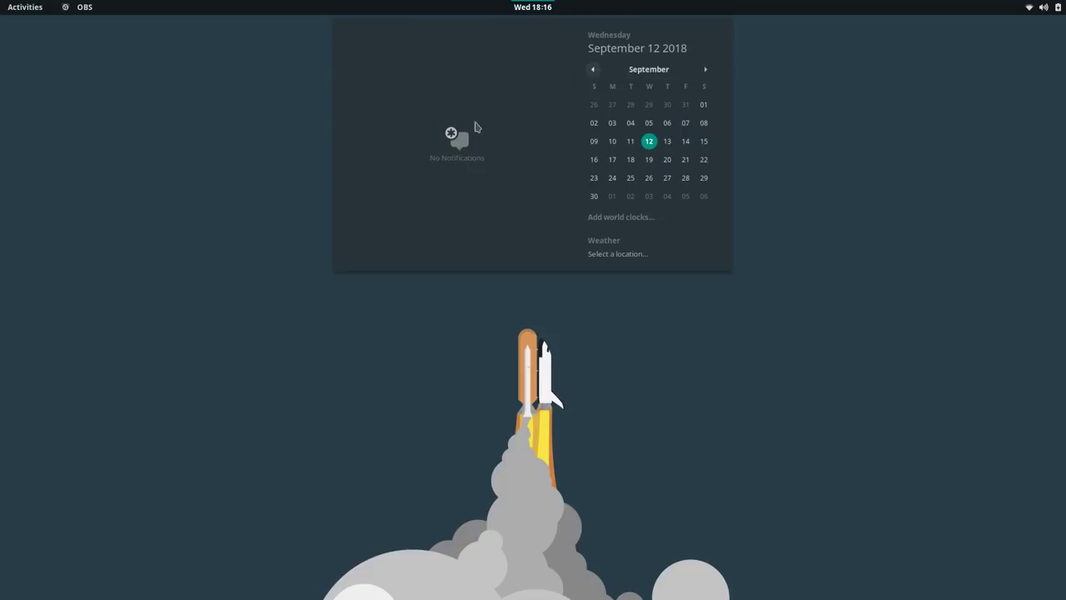
left_click(515, 5)
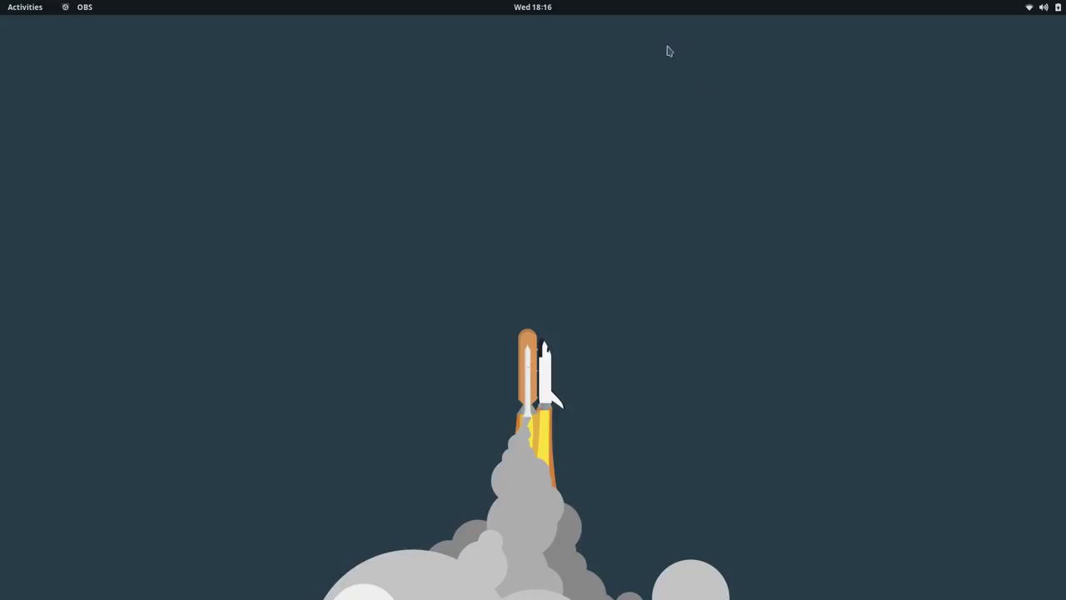
left_click(531, 8)
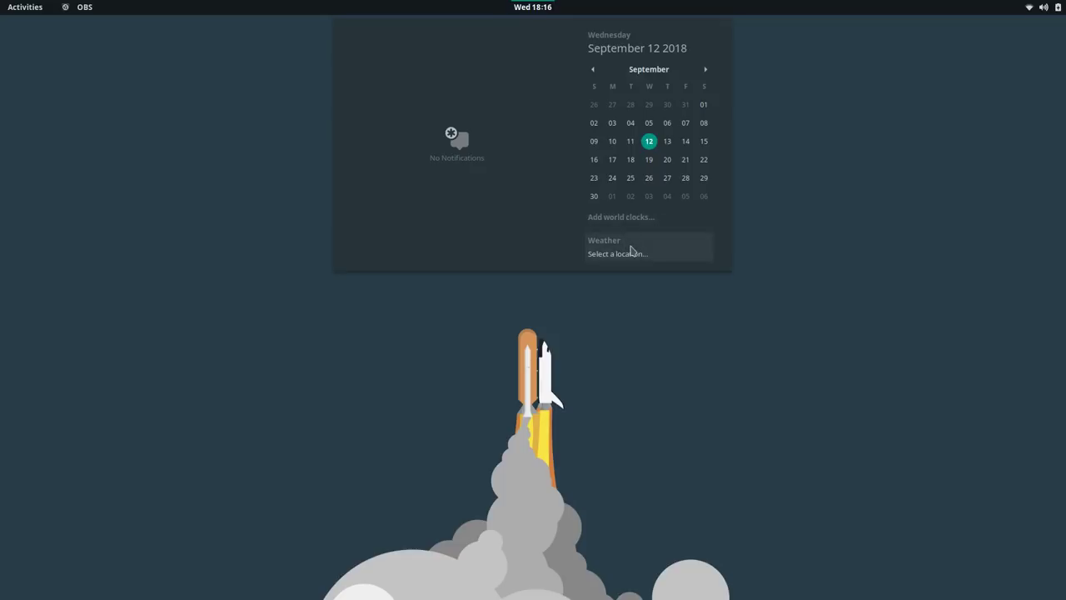
left_click(667, 142)
left_click(685, 143)
left_click(704, 145)
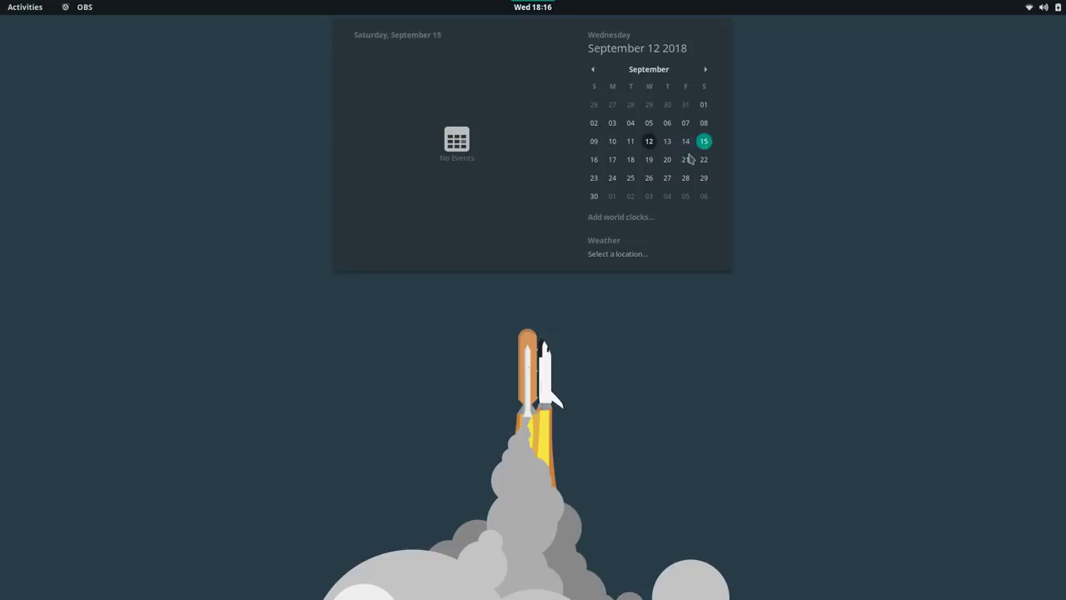
left_click(667, 162)
left_click(685, 162)
left_click(703, 164)
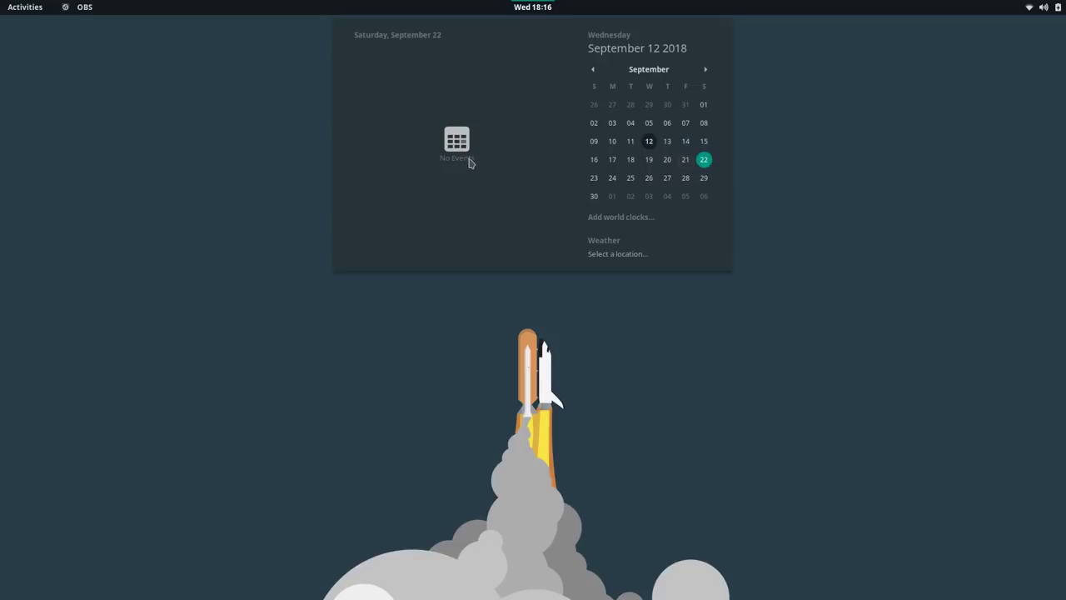
left_click(682, 179)
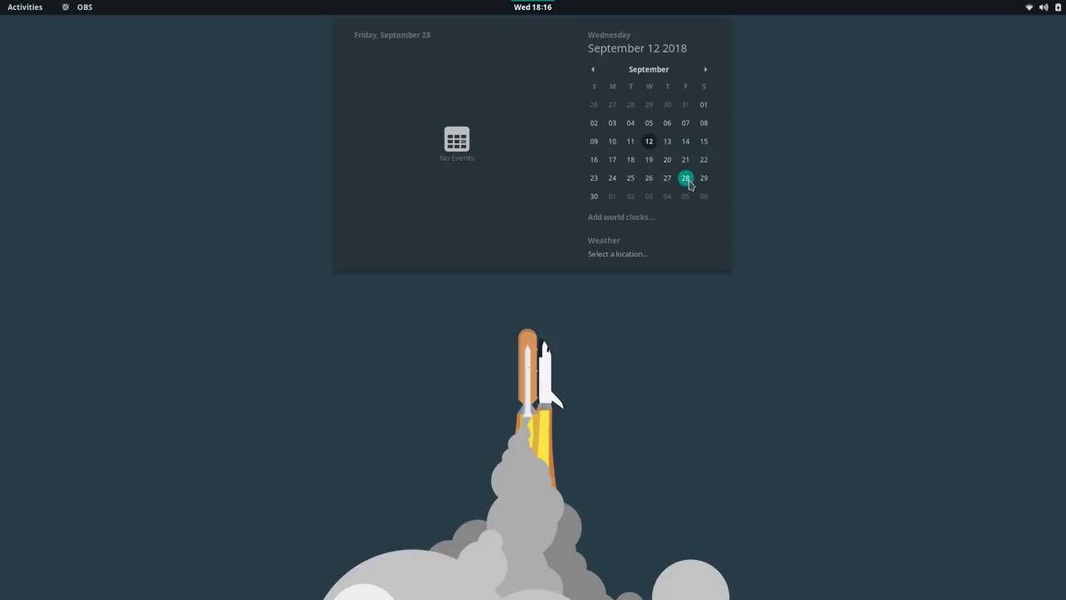
left_click(668, 180)
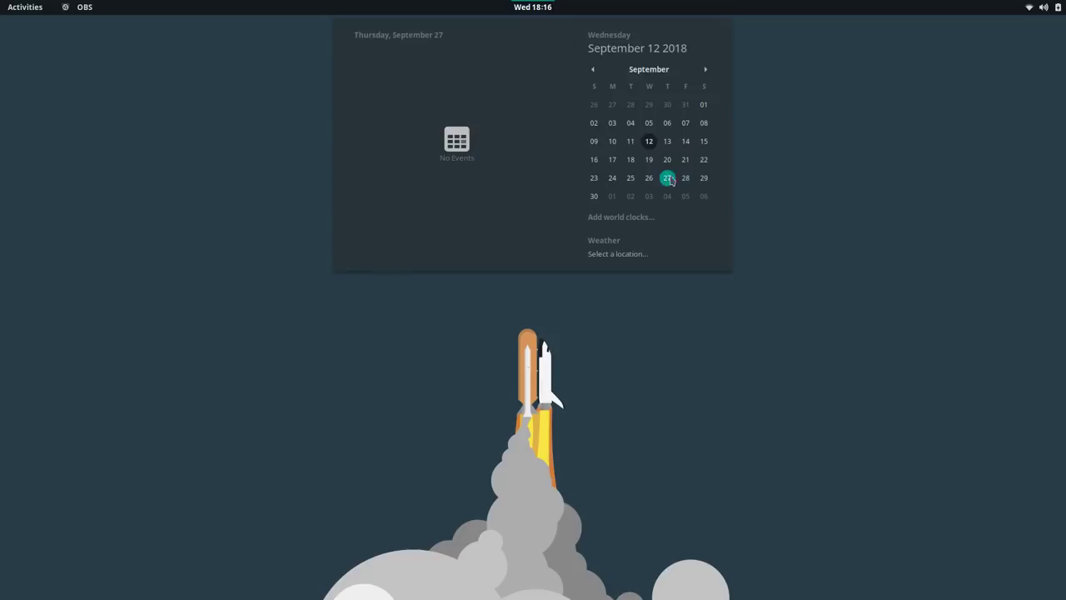
left_click(647, 143)
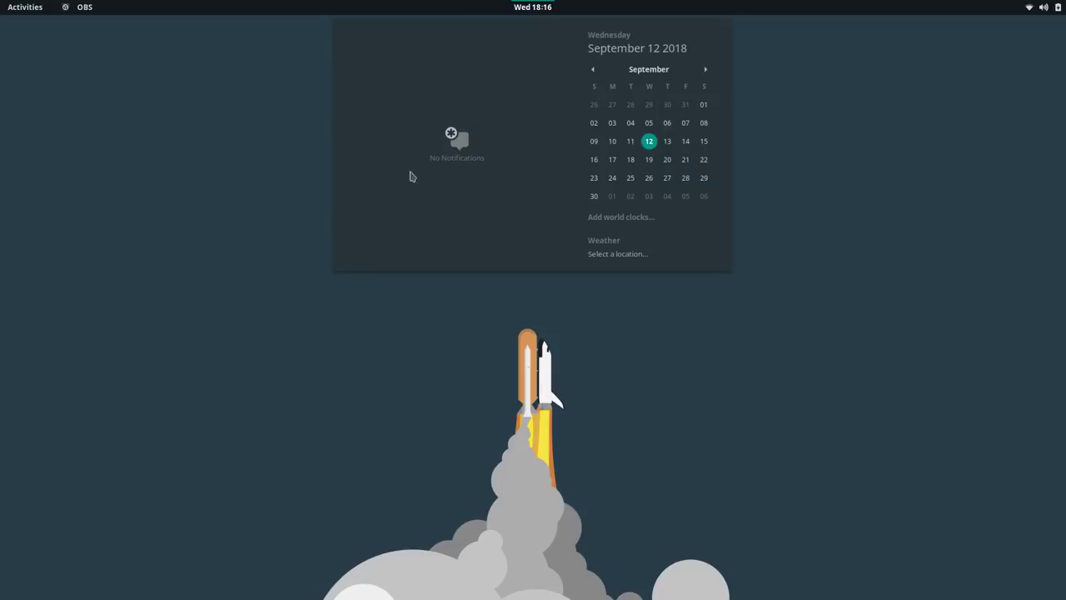
left_click(223, 95)
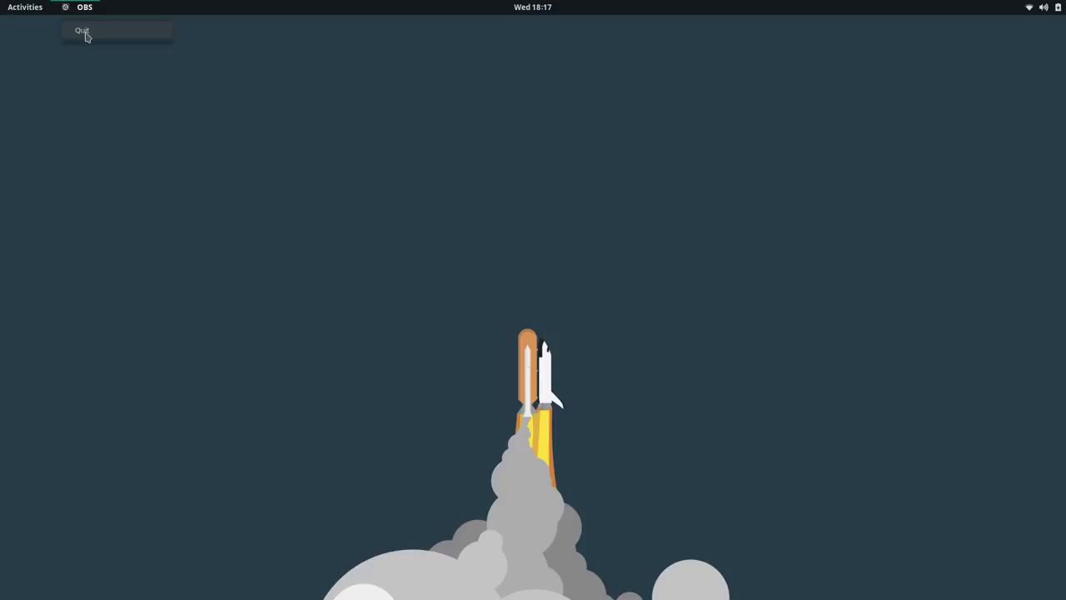
left_click(86, 36)
left_click(20, 10)
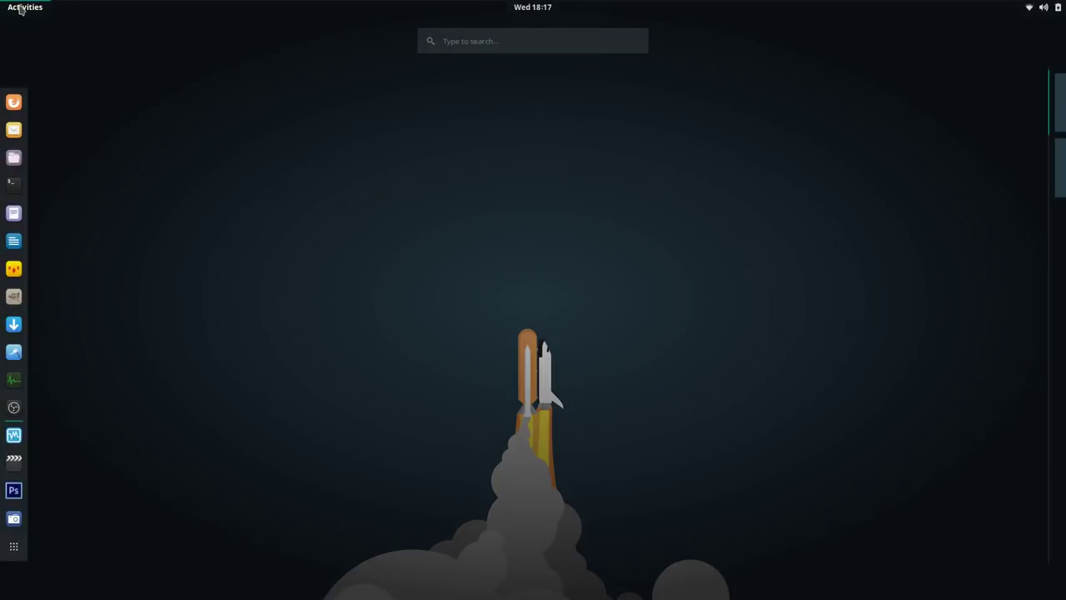
Step: Toggle the Activities overview with Super and Escape, ending open with workspace thumbnails shown
left_click(397, 247)
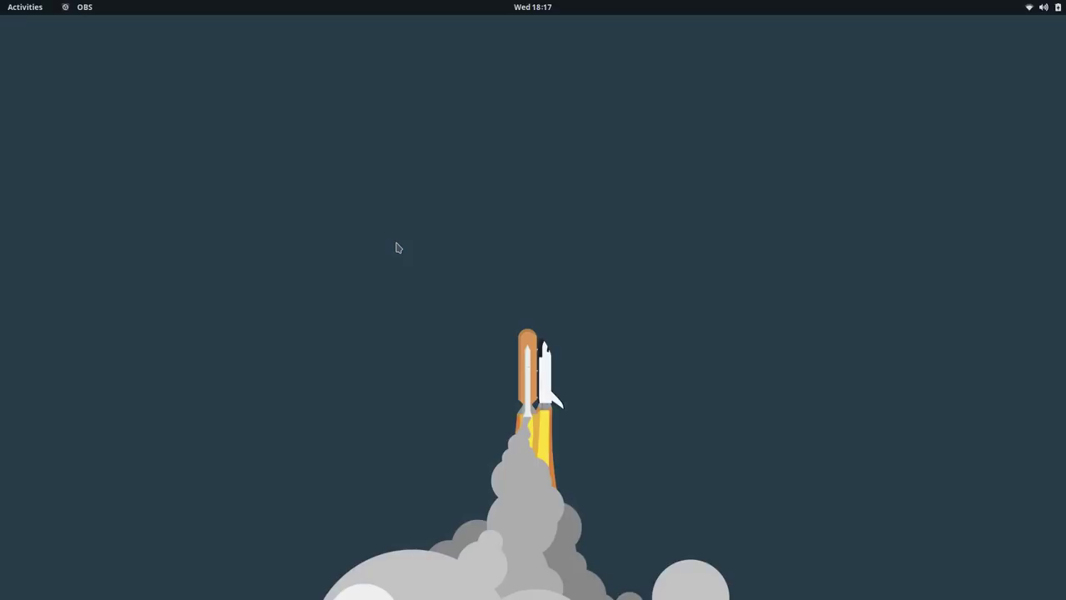
key("super")
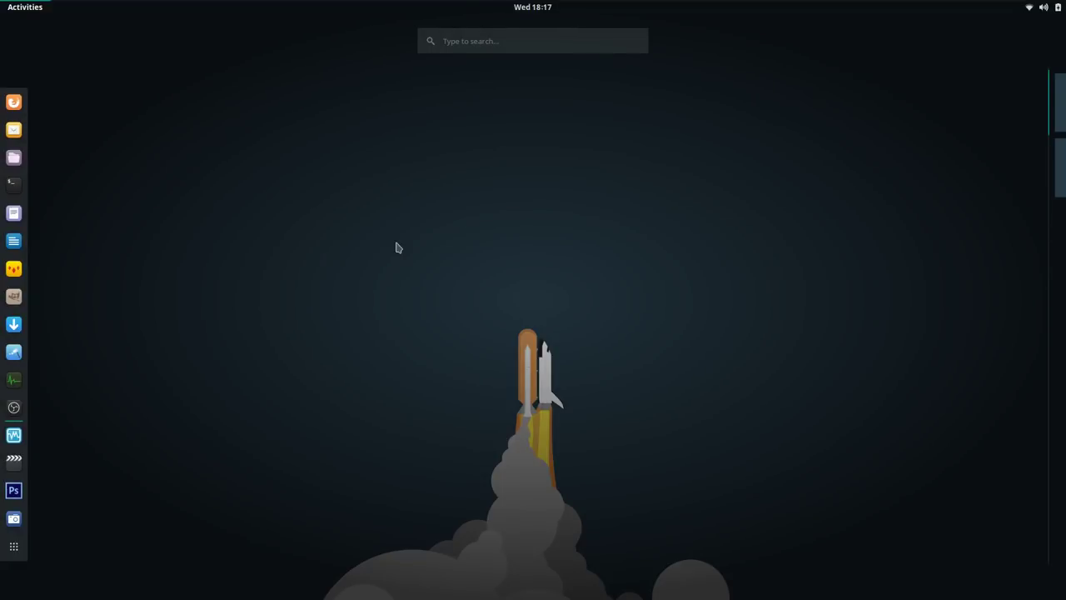
key("Escape")
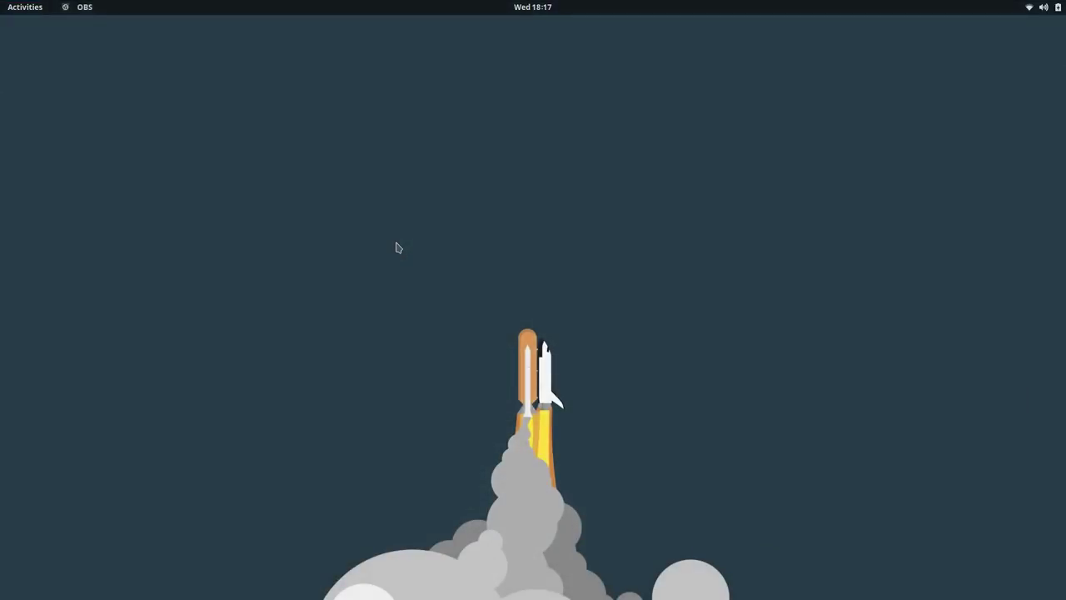
key("super")
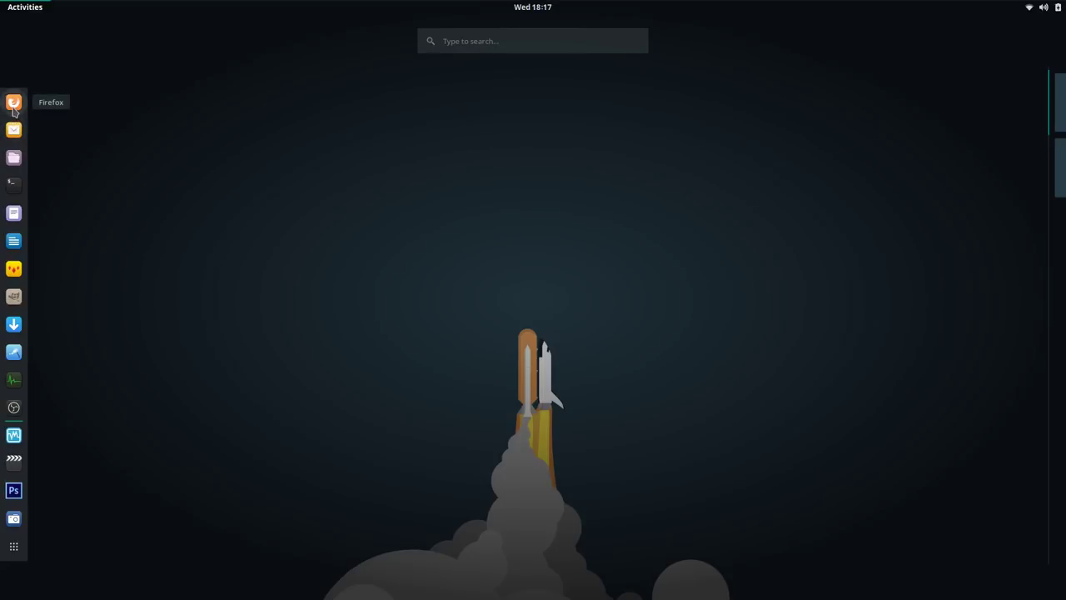
mouse_move(1056, 121)
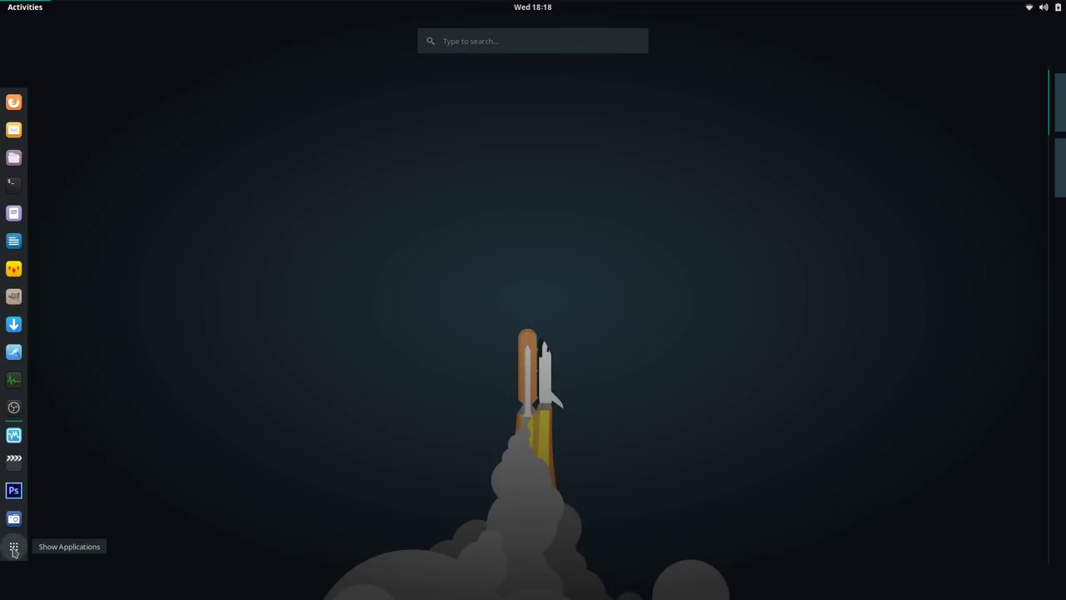
Step: Show the applications grid on its All tab and browse through the installed apps
left_click(13, 548)
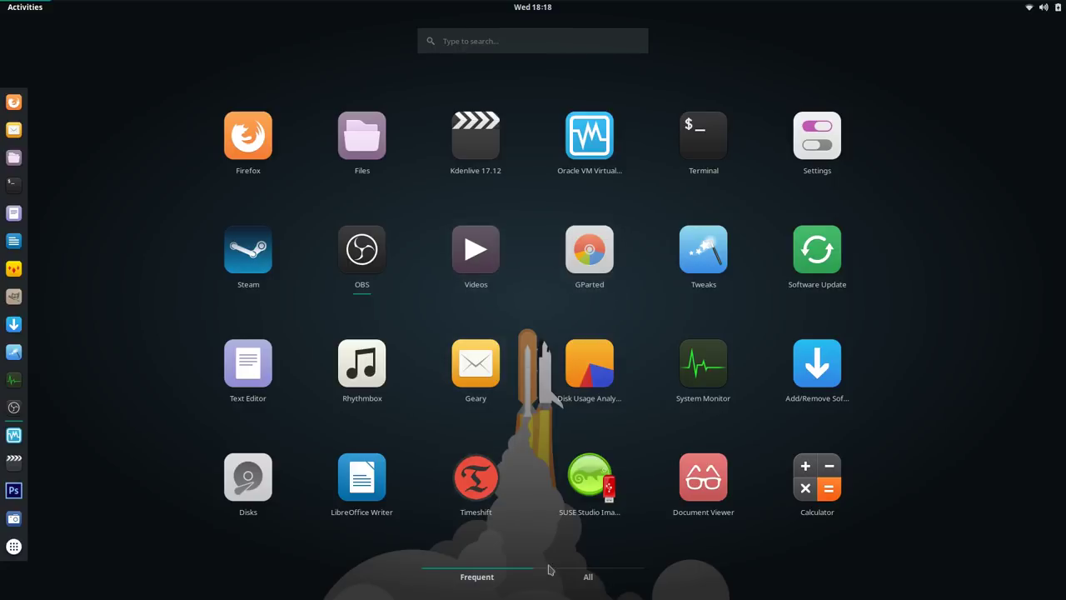
left_click(588, 577)
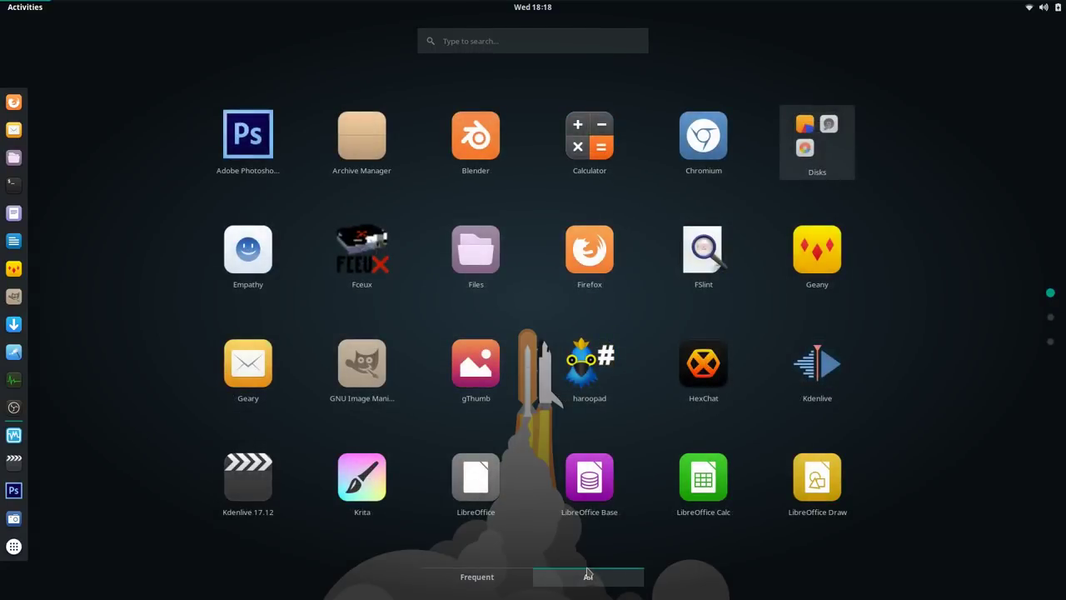
scroll(542, 287, "down", 2)
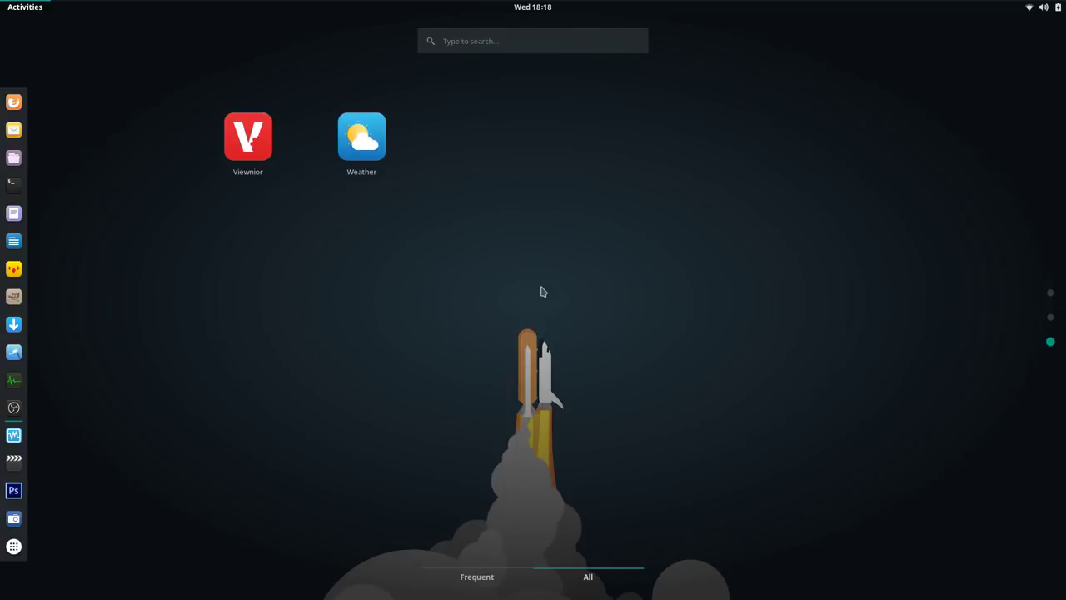
scroll(542, 291, "up", 2)
key("Down")
key("Down")
key("Down")
key("Down")
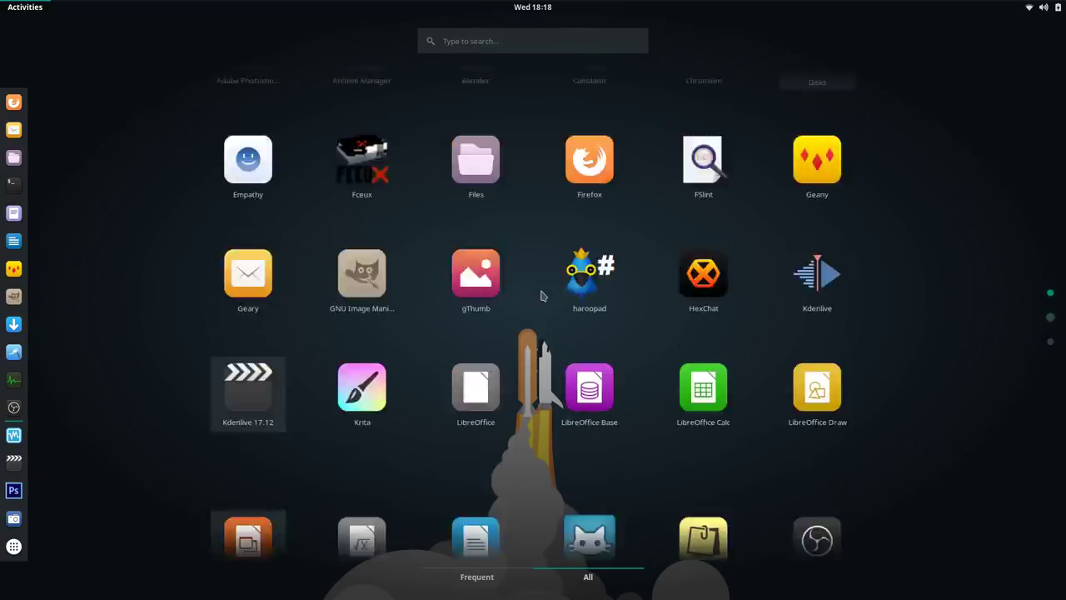
key("Down")
key("Up")
key("Up")
key("Up")
key("Up")
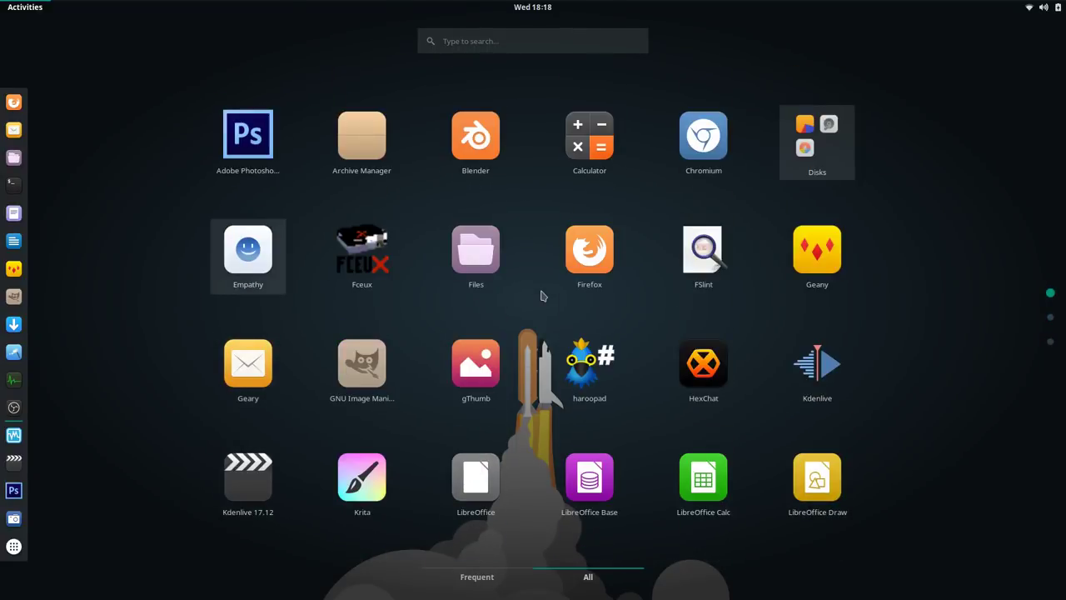
scroll(179, 281, "down", 1)
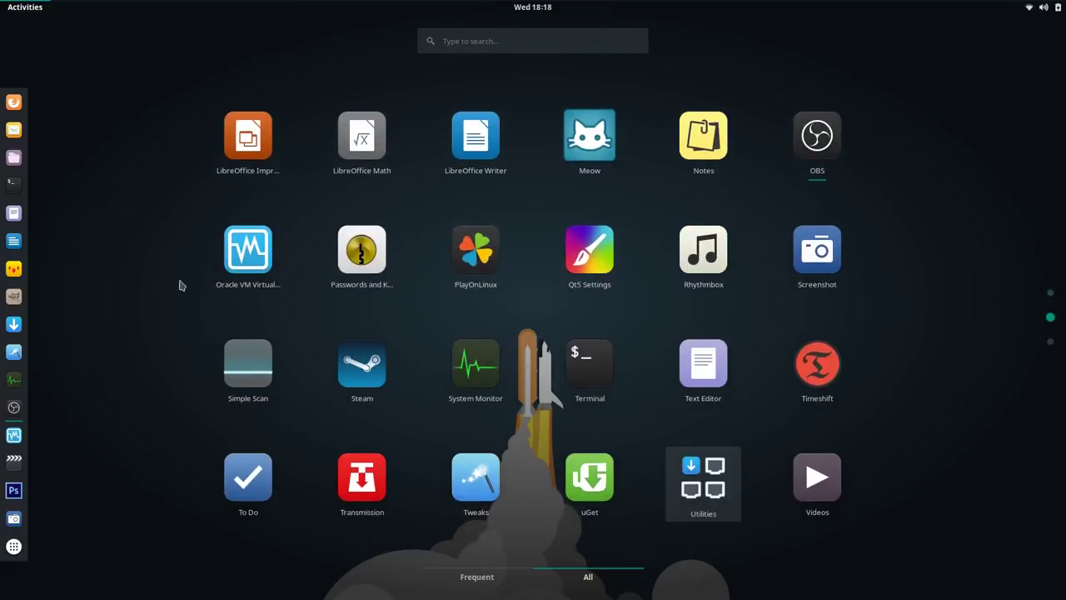
scroll(177, 287, "up", 1)
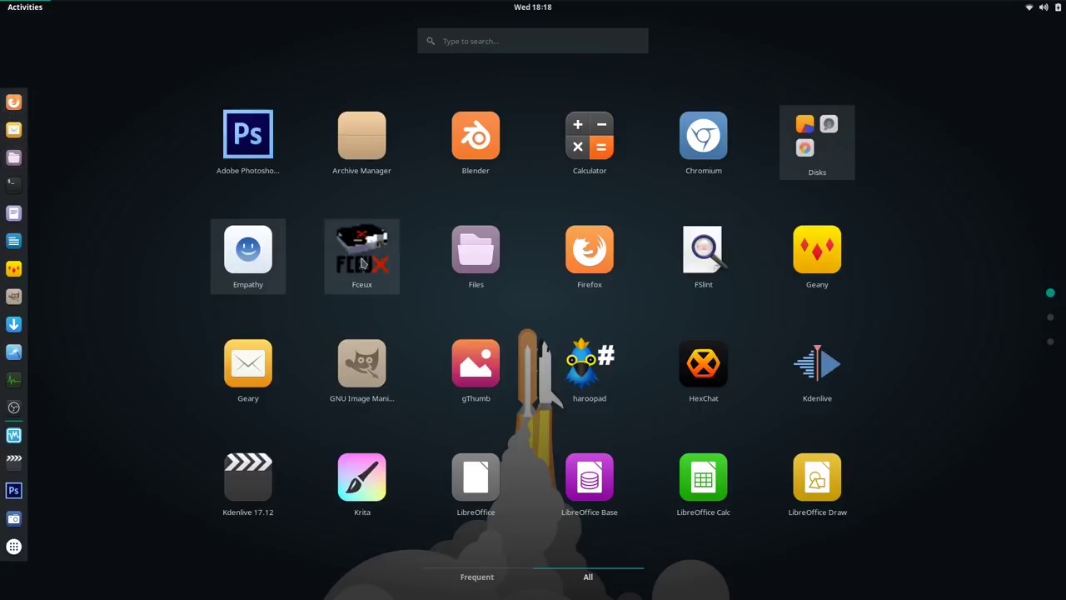
right_click(361, 263)
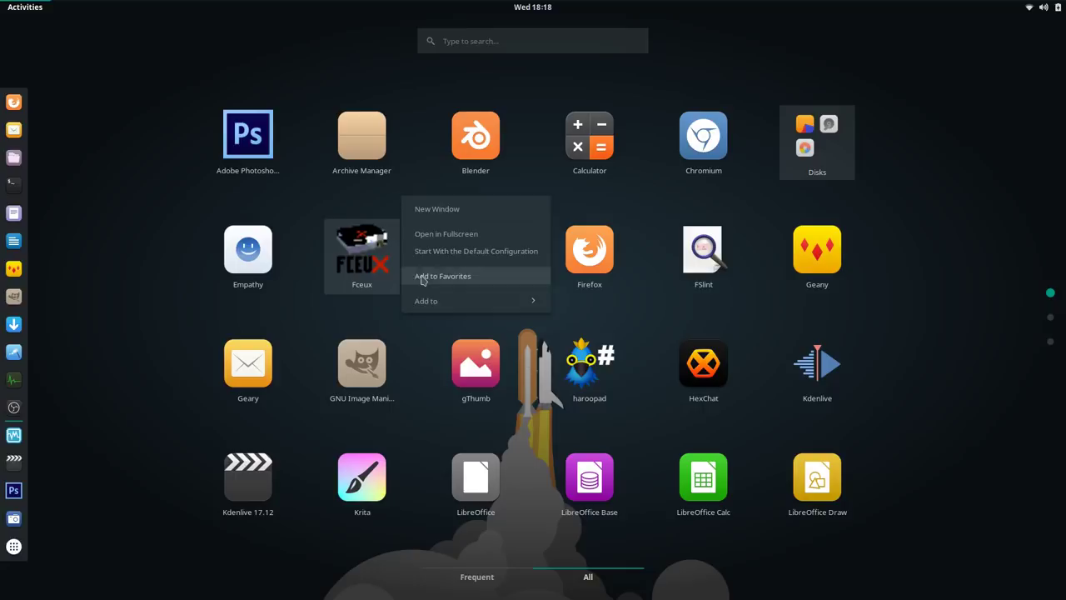
left_click(442, 276)
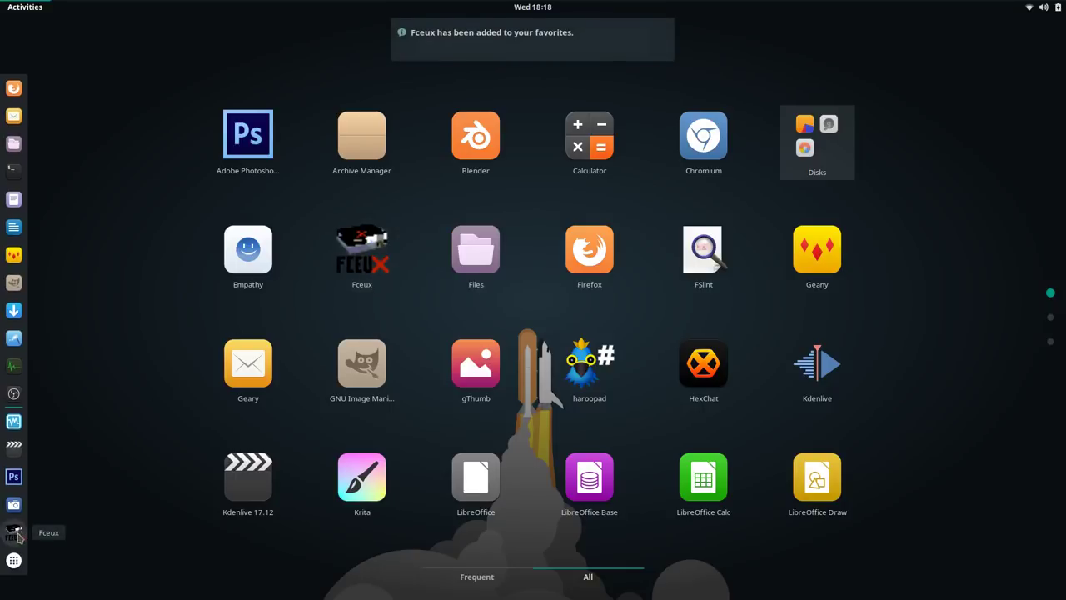
right_click(14, 533)
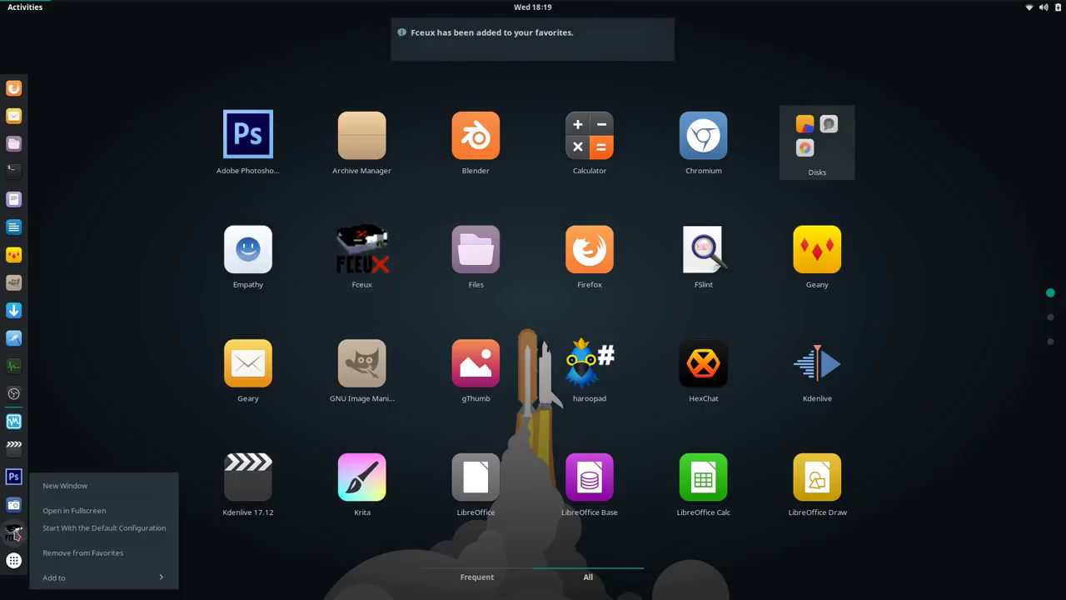
left_click(74, 554)
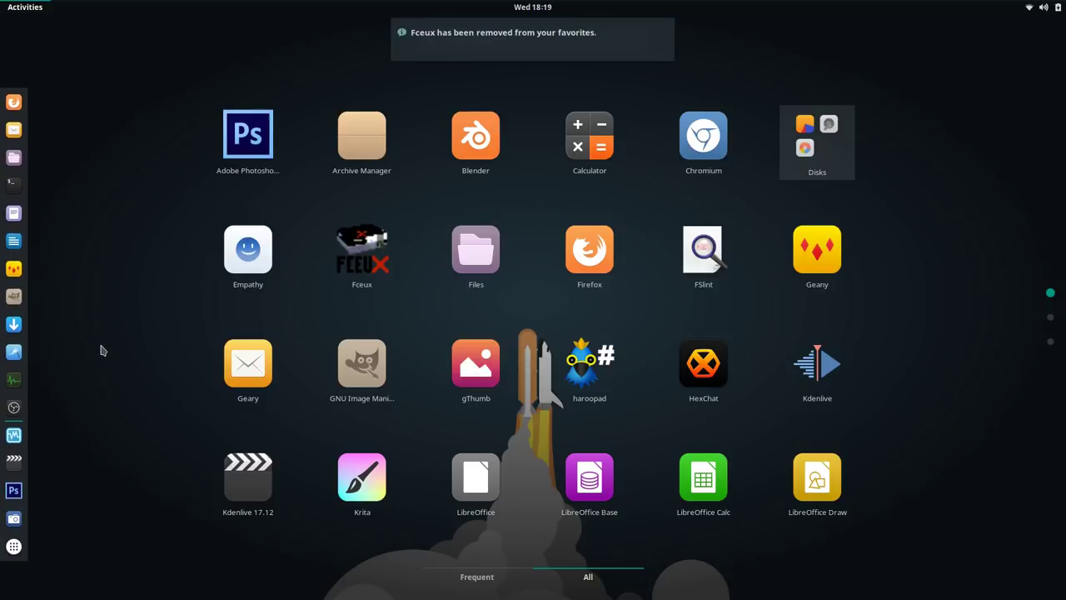
scroll(513, 293, "down", 1)
scroll(513, 293, "up", 1)
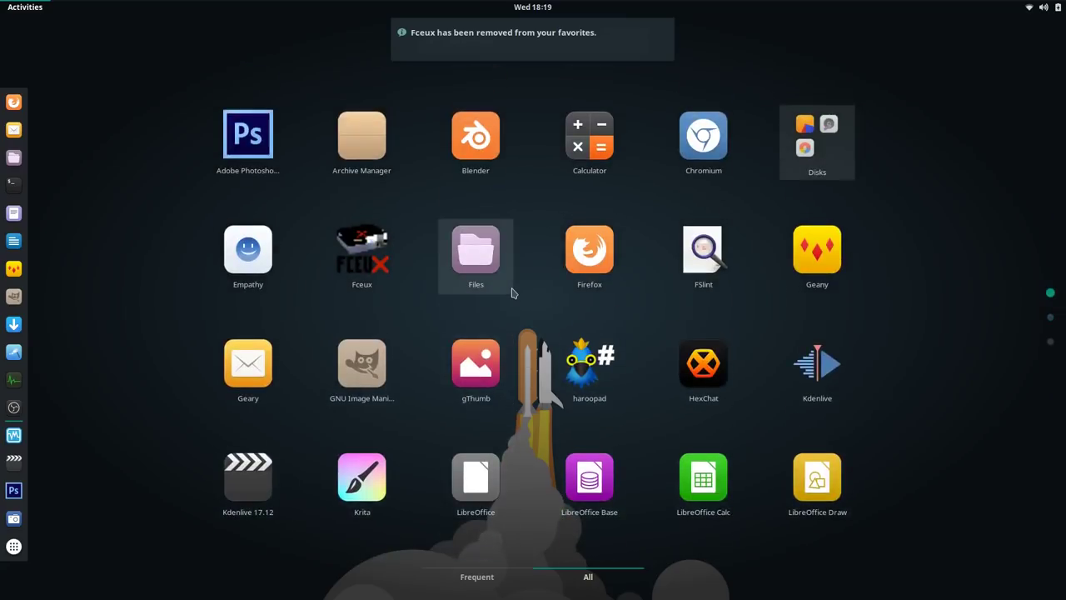
scroll(513, 294, "down", 2)
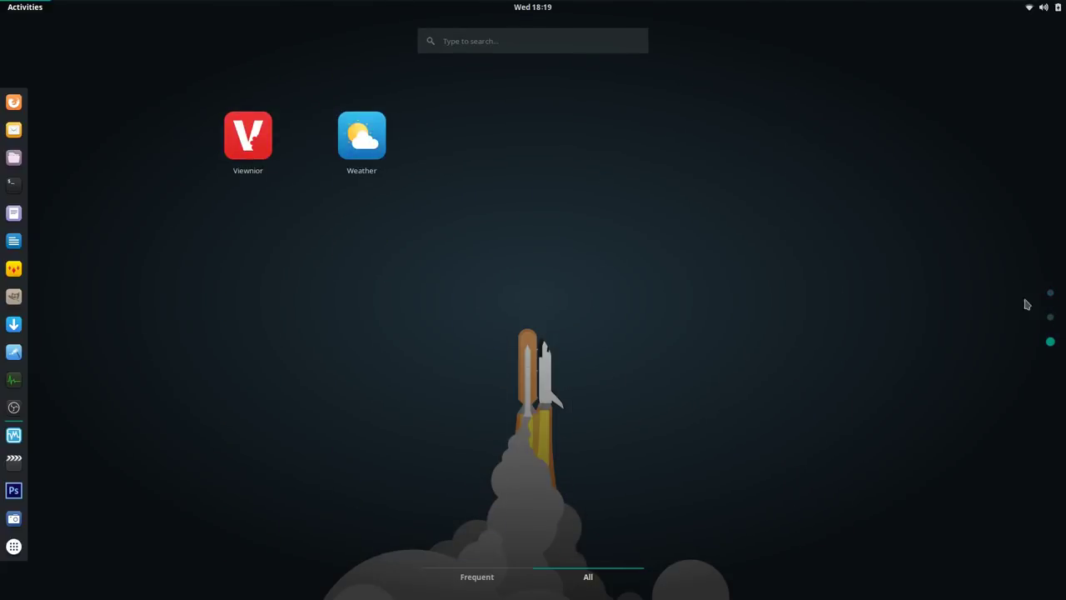
left_click(1051, 317)
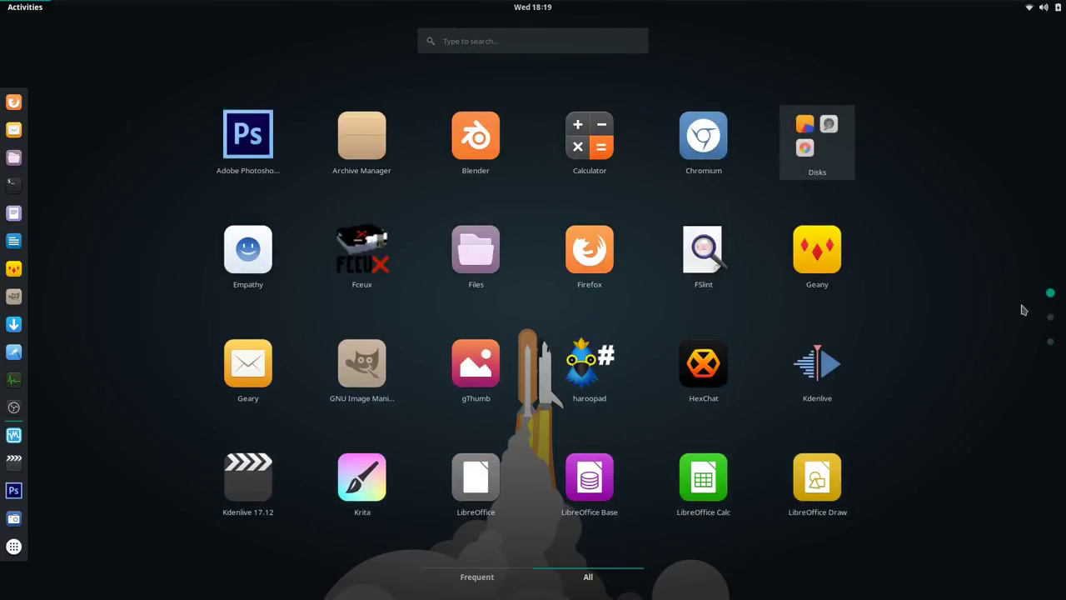
scroll(941, 327, "down", 1)
scroll(958, 333, "up", 2)
Step: Close and reopen the overview and app grid a few times, ending on the desktop
key("Escape")
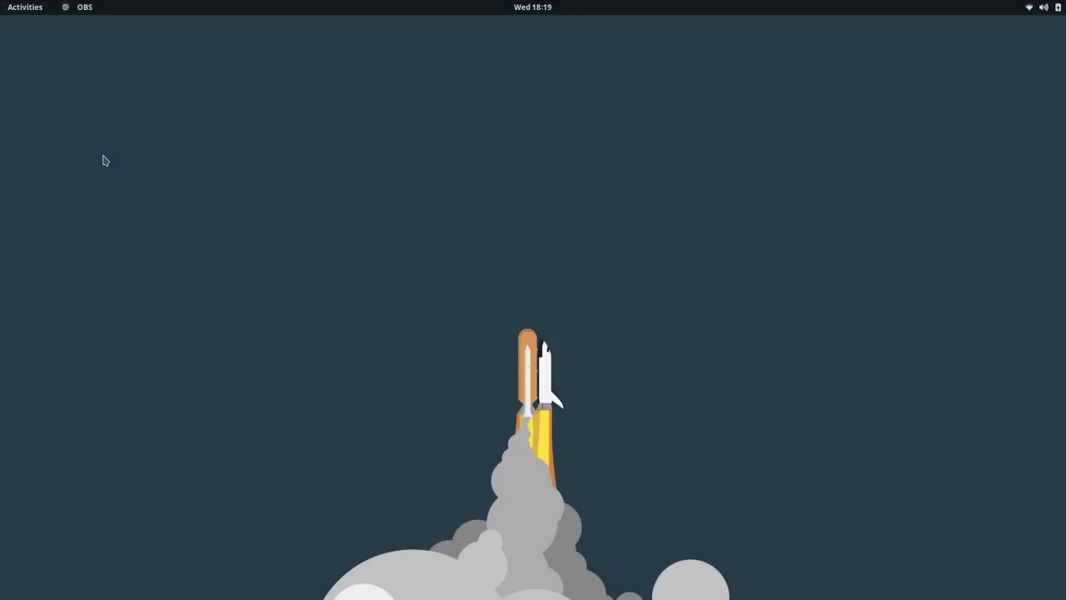
key("super+a")
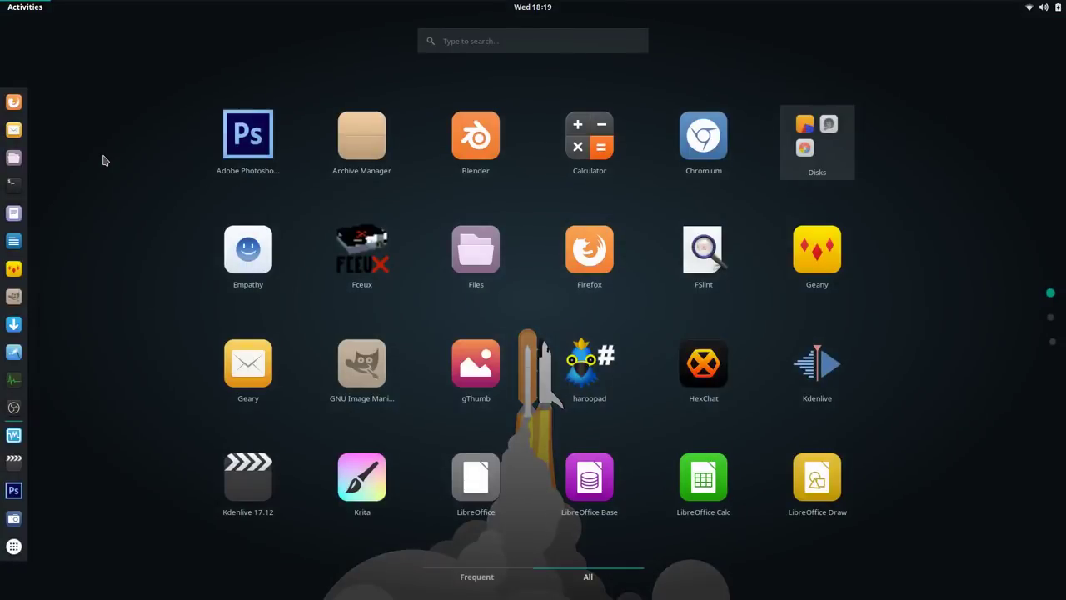
left_click(30, 104)
key("super")
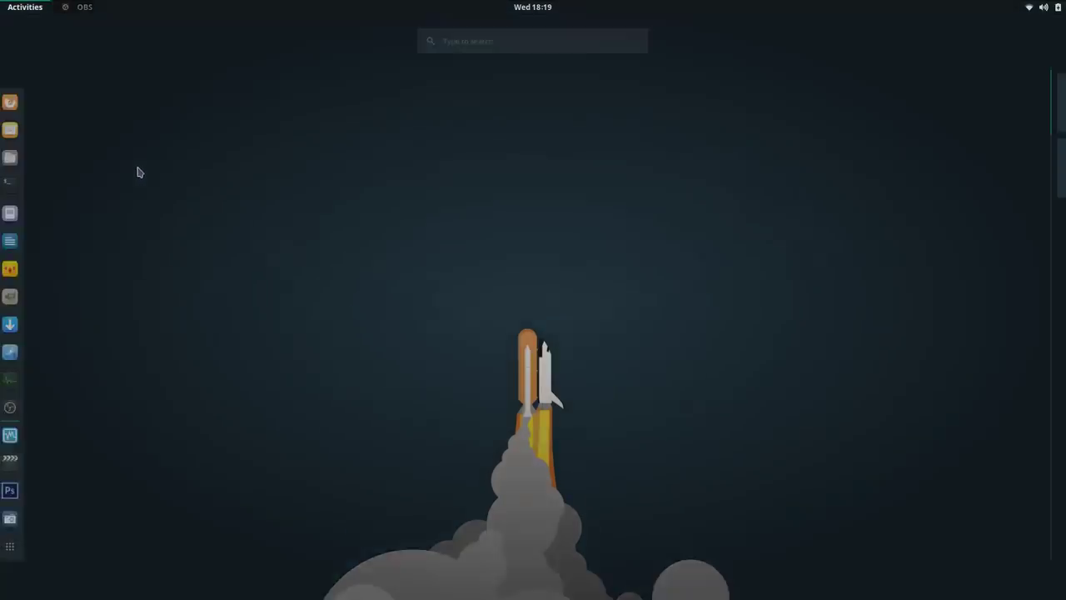
left_click(15, 545)
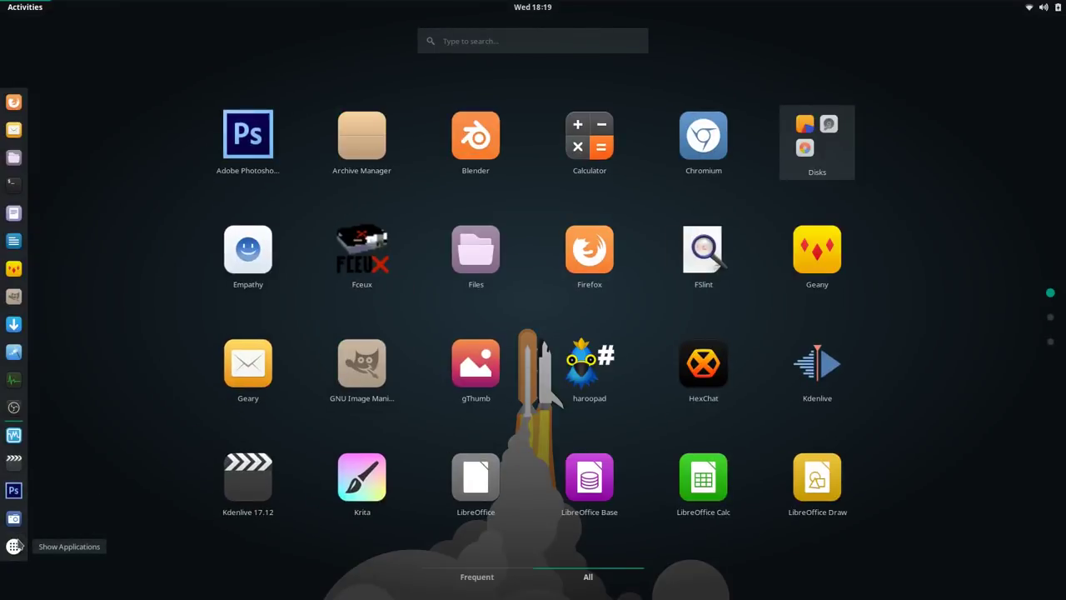
key("super")
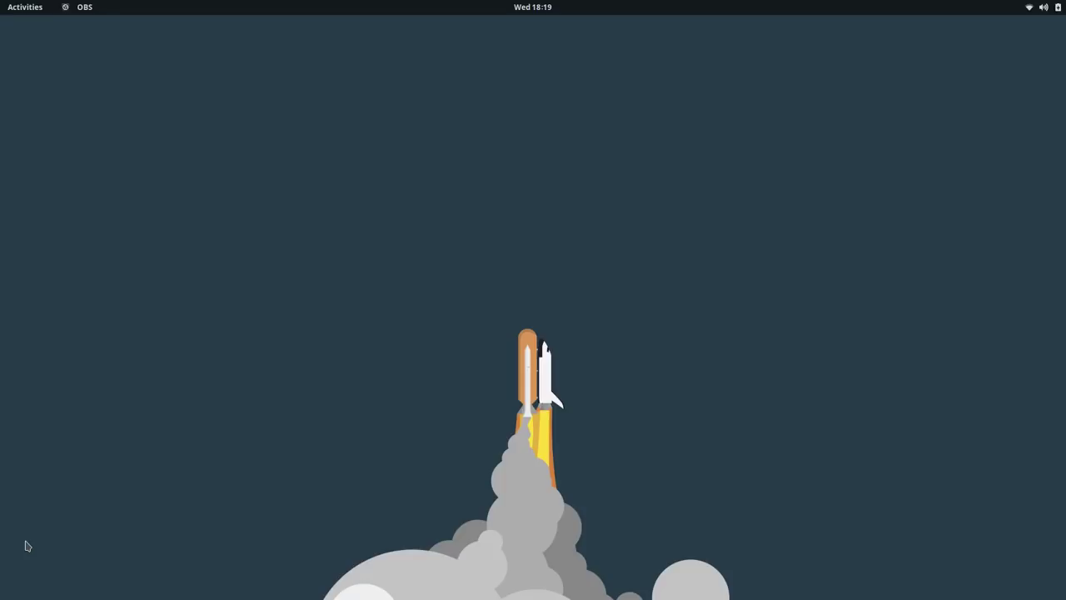
Step: Search 'fi' in the Activities overview to list Firefox, Files and Firewall Configuration
key("super")
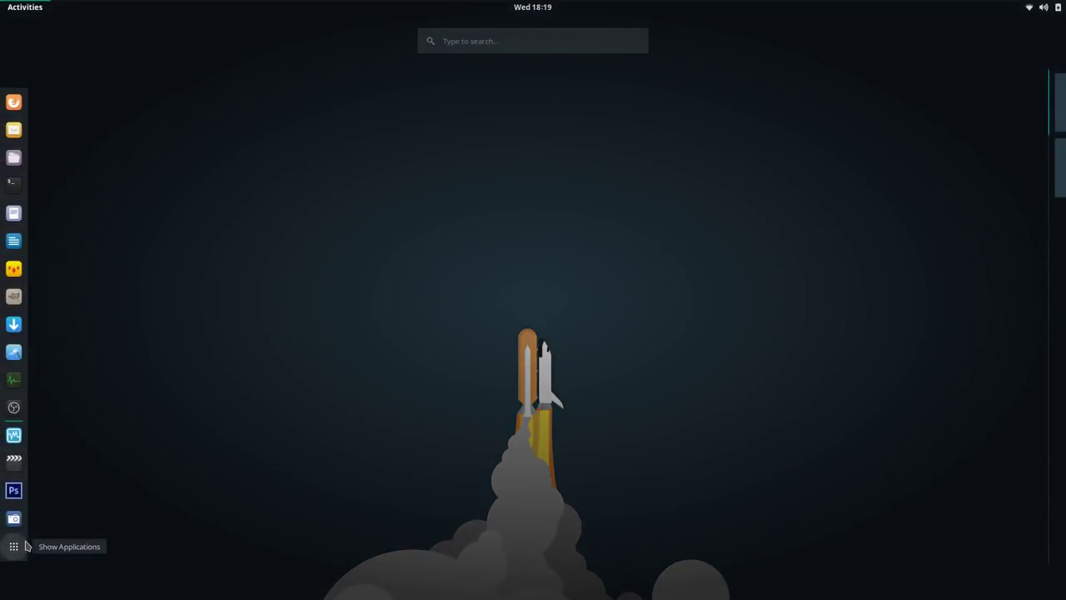
type("fi")
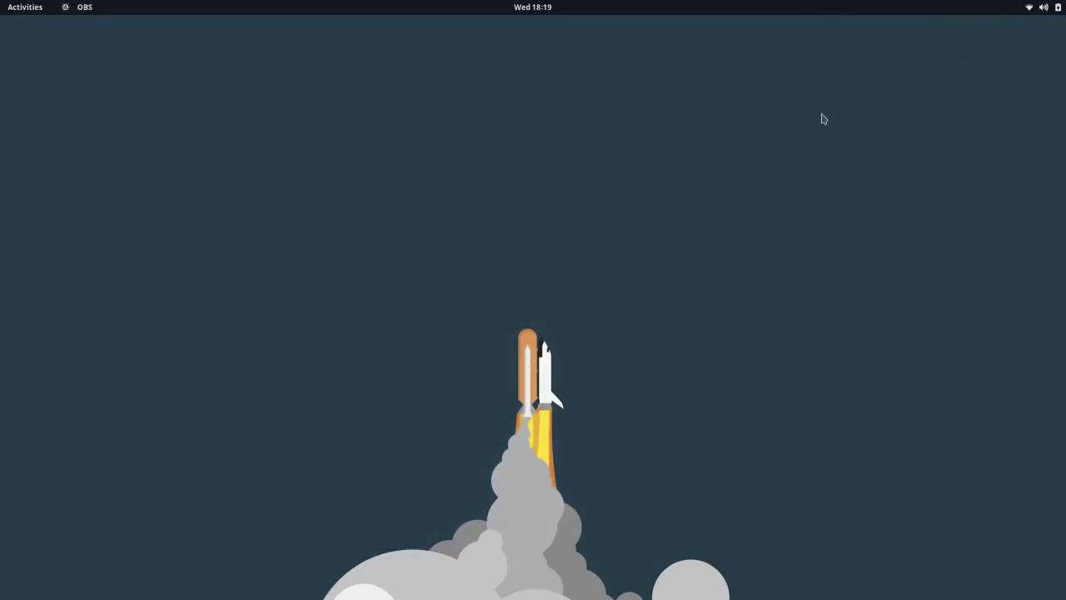
key("super")
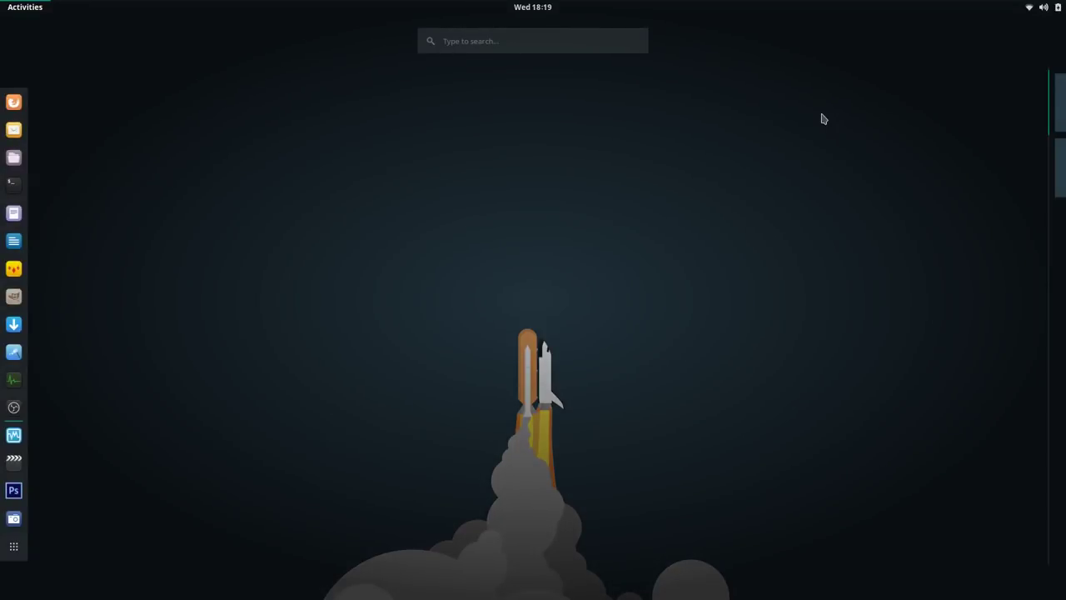
type("fi")
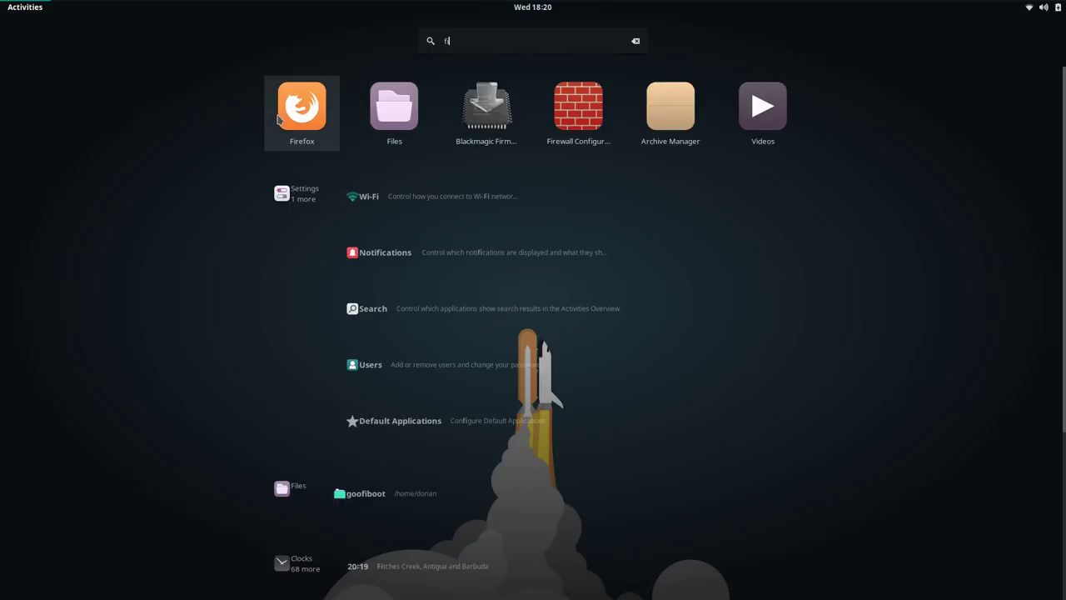
Step: Clear the 'fi' search, view the Frequent apps, then switch the grid to All applications
key("Escape")
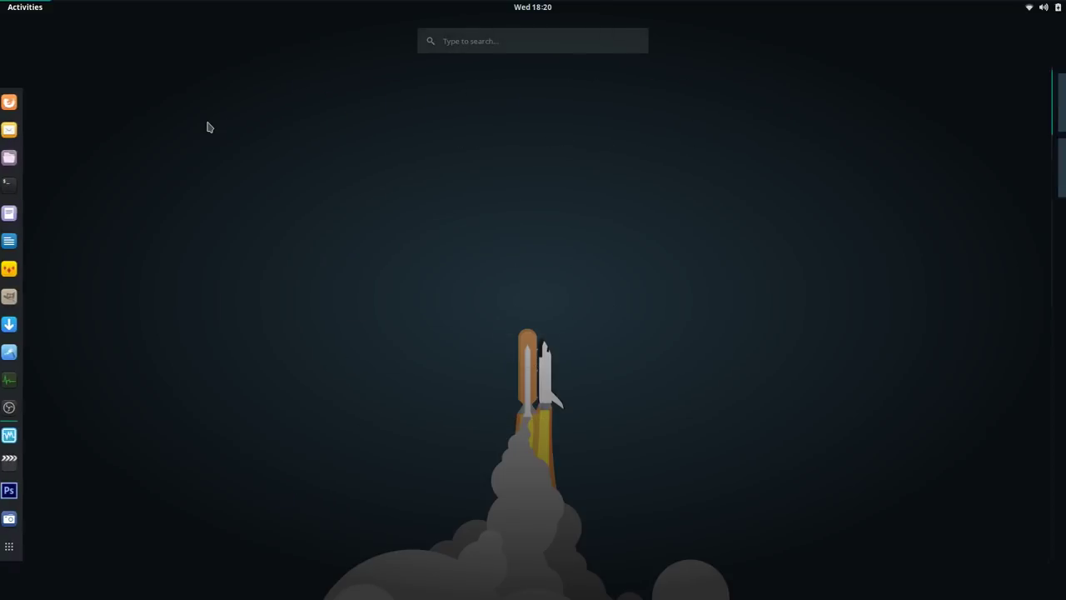
left_click(23, 553)
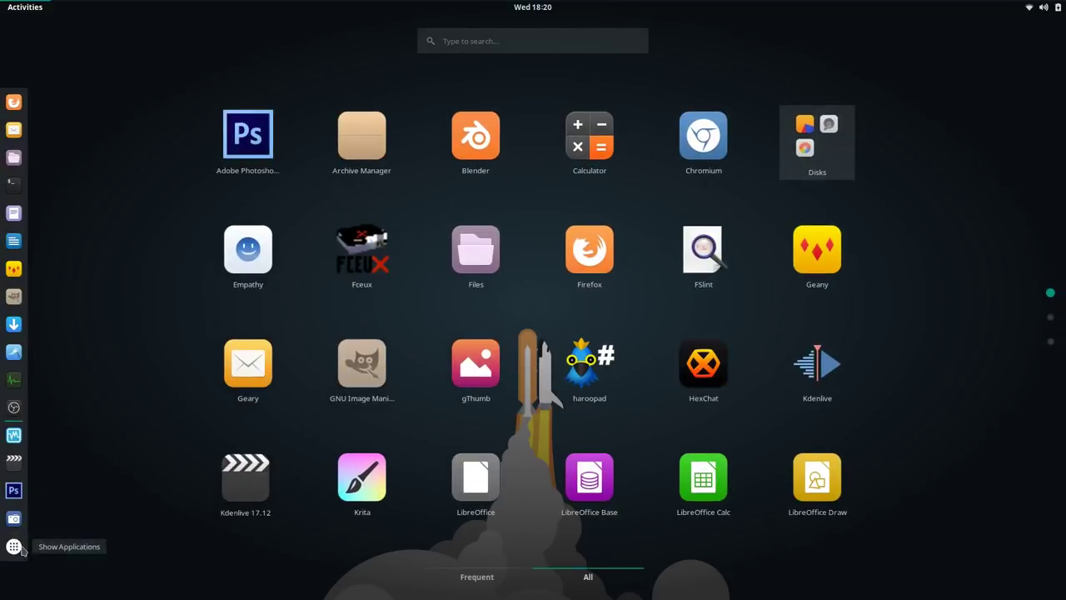
left_click(485, 580)
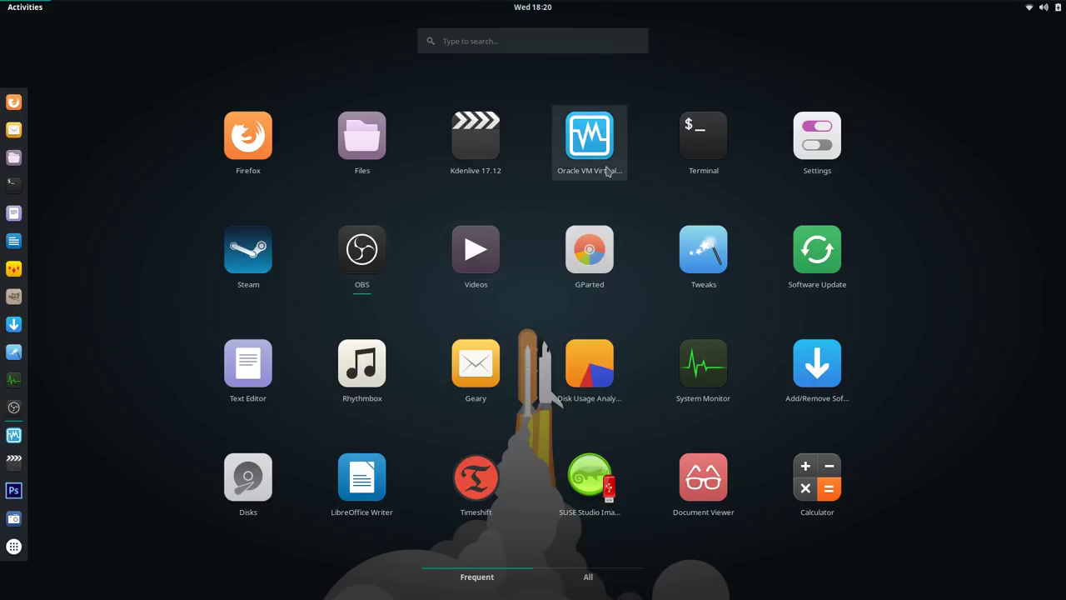
type("o")
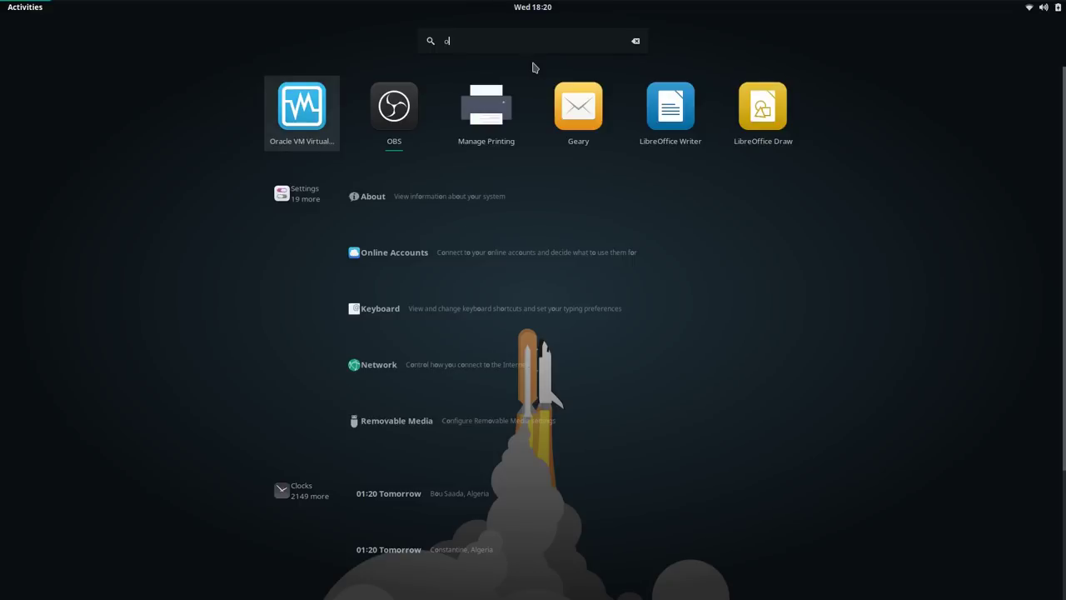
key("BackSpace")
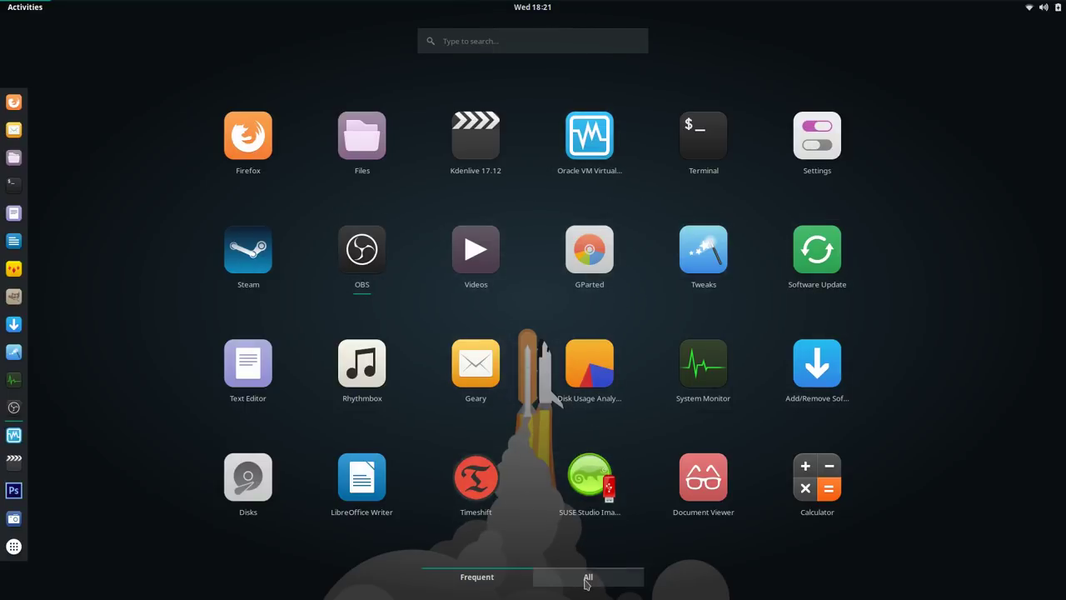
left_click(587, 581)
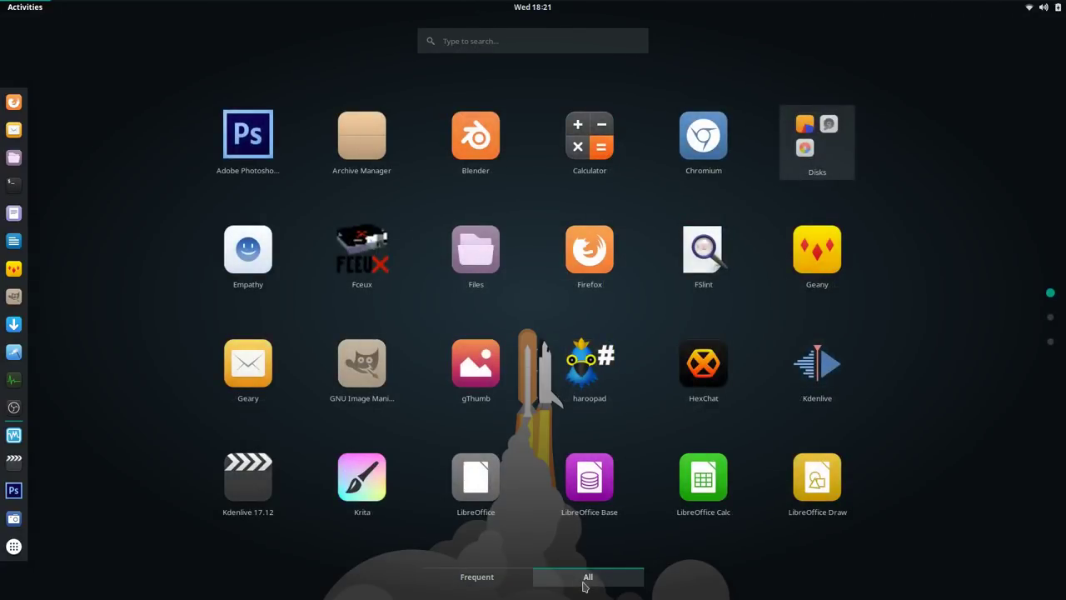
Step: Reopen the overview, search 'fil', then erase the search text
key("super")
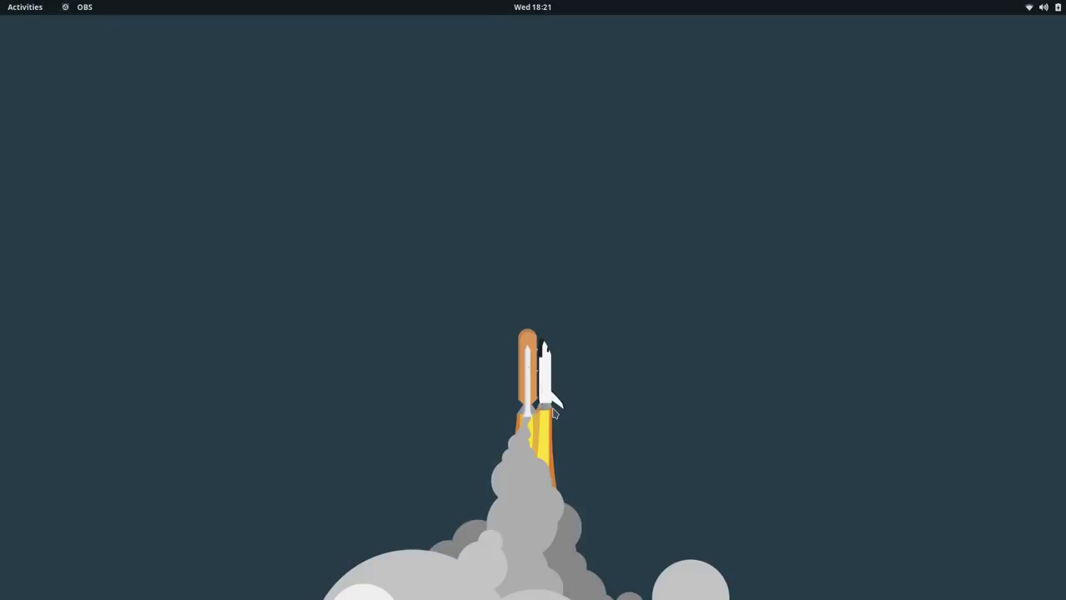
key("super")
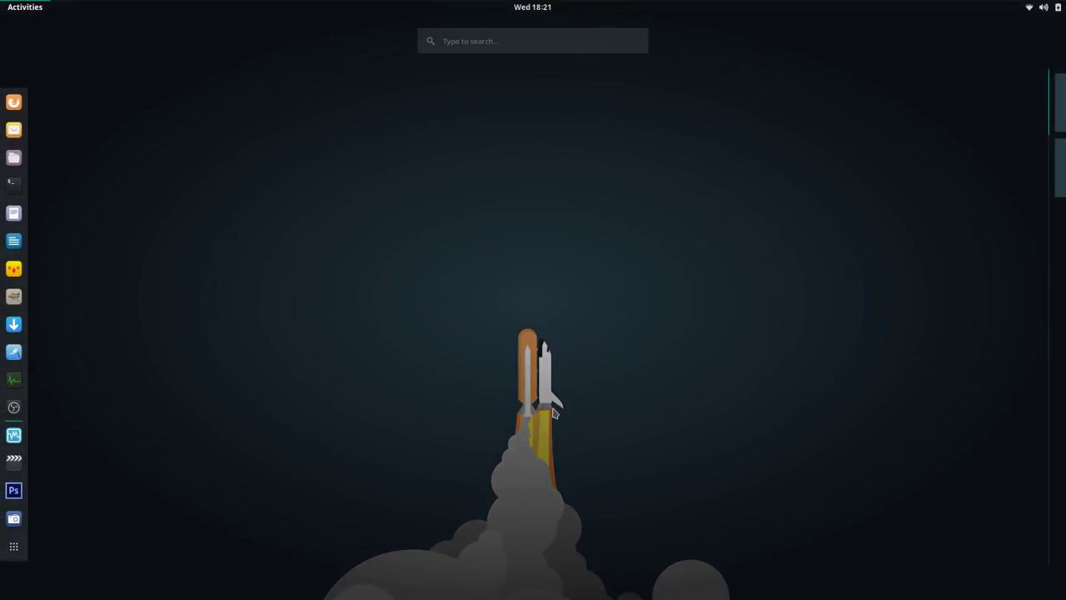
type("fil")
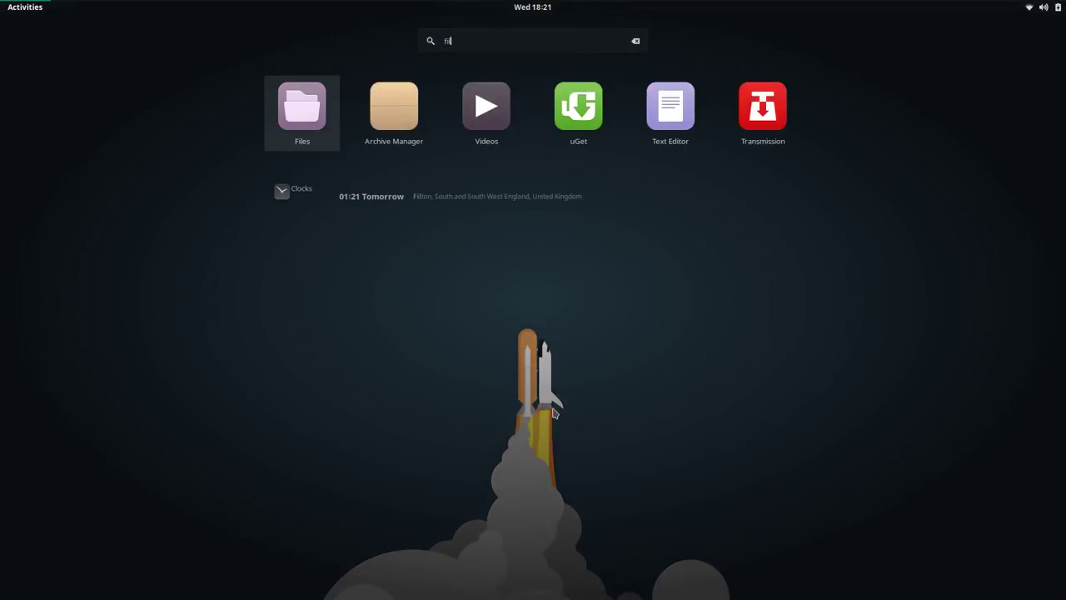
key("BackSpace")
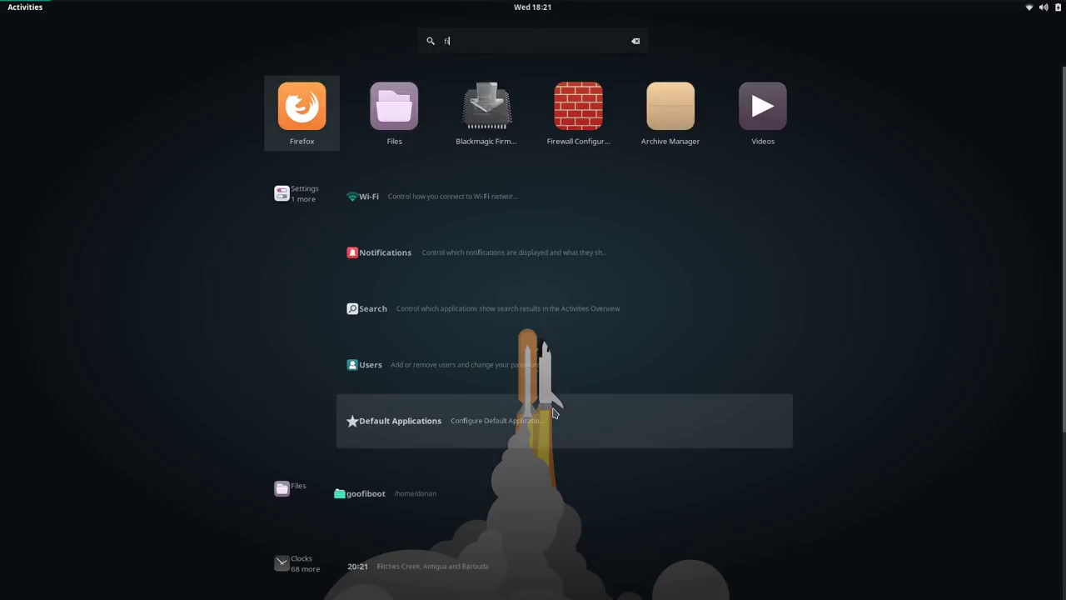
key("BackSpace")
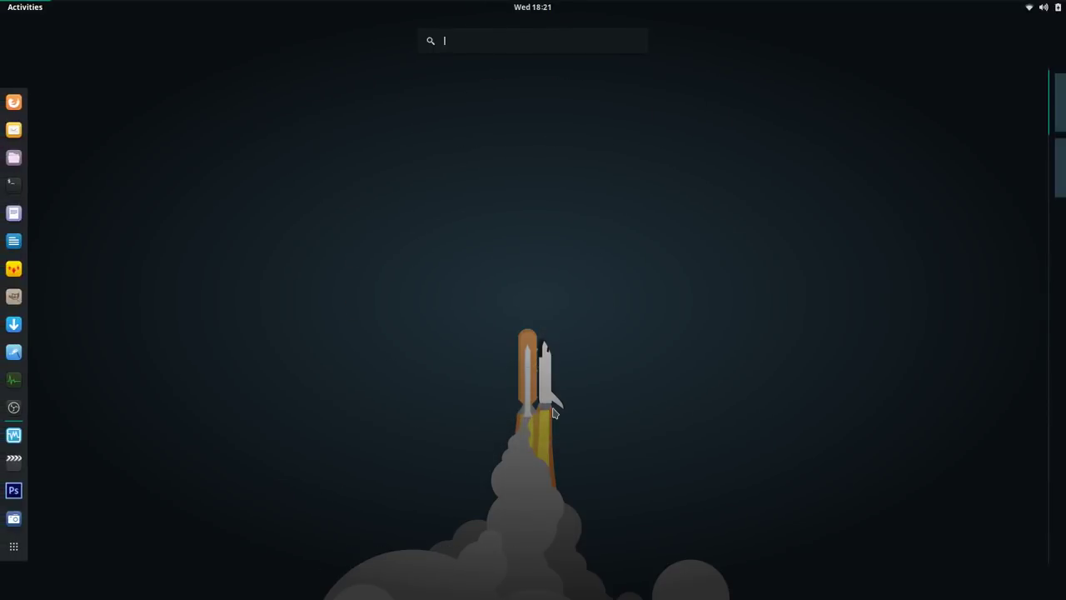
Step: Search 'ged', clear it, and close the overview back to the desktop
type("ged")
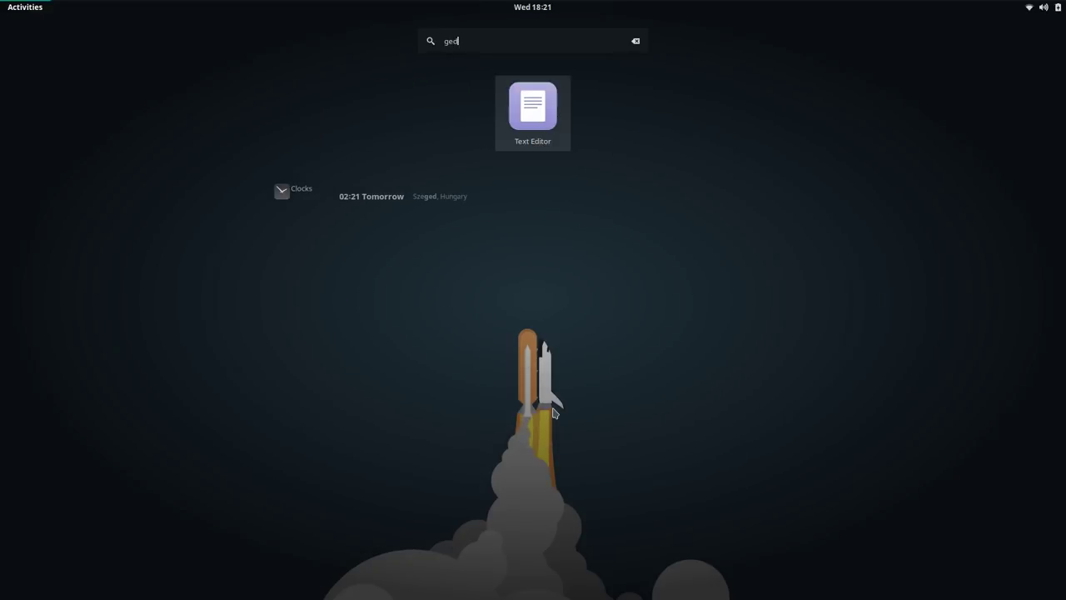
key("BackSpace")
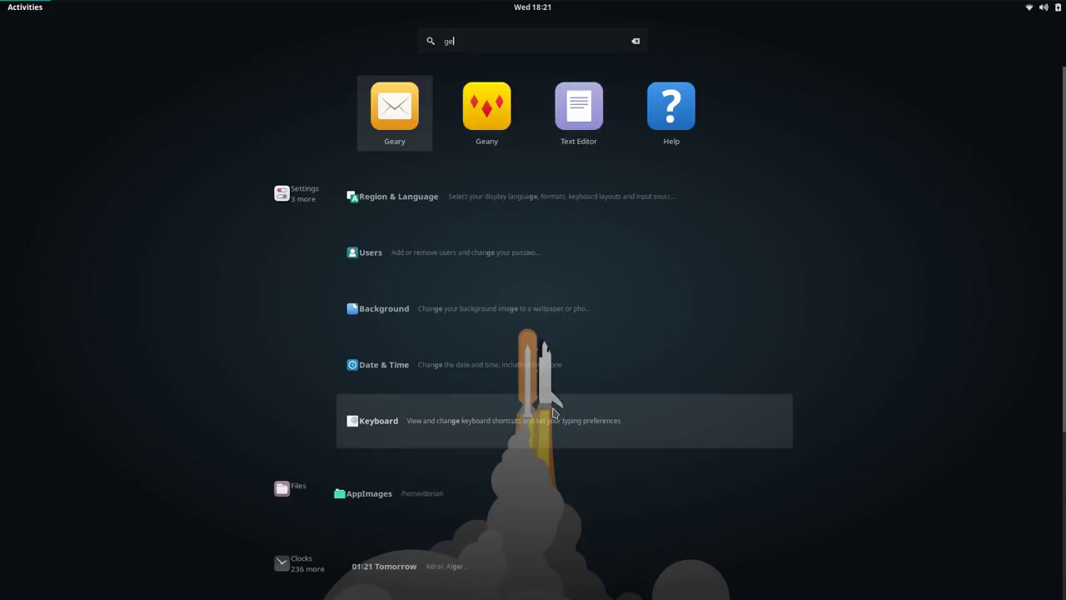
key("BackSpace")
key("BackSpace")
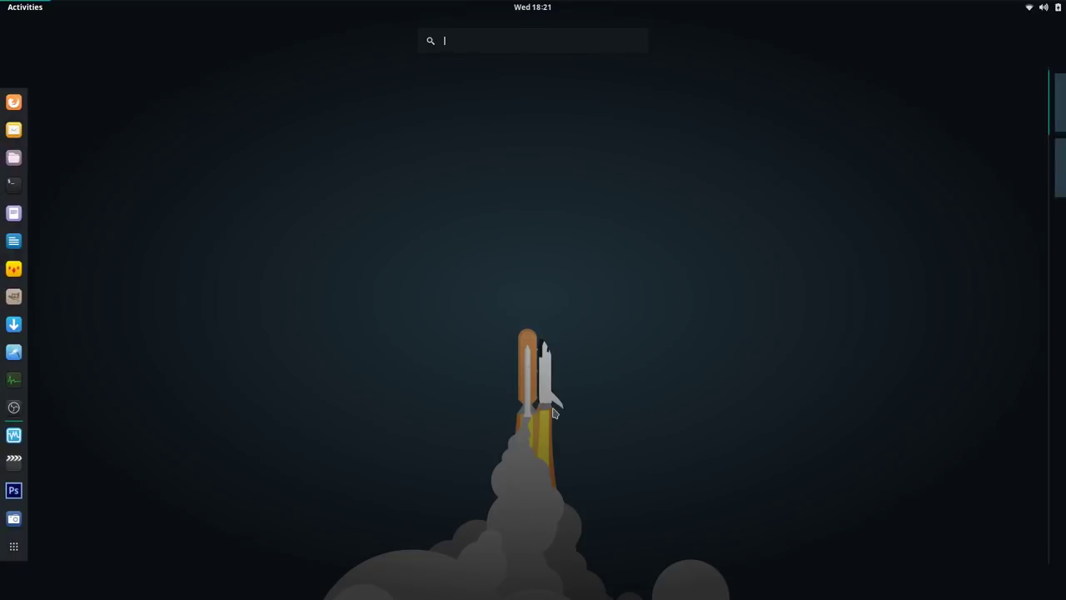
key("Escape")
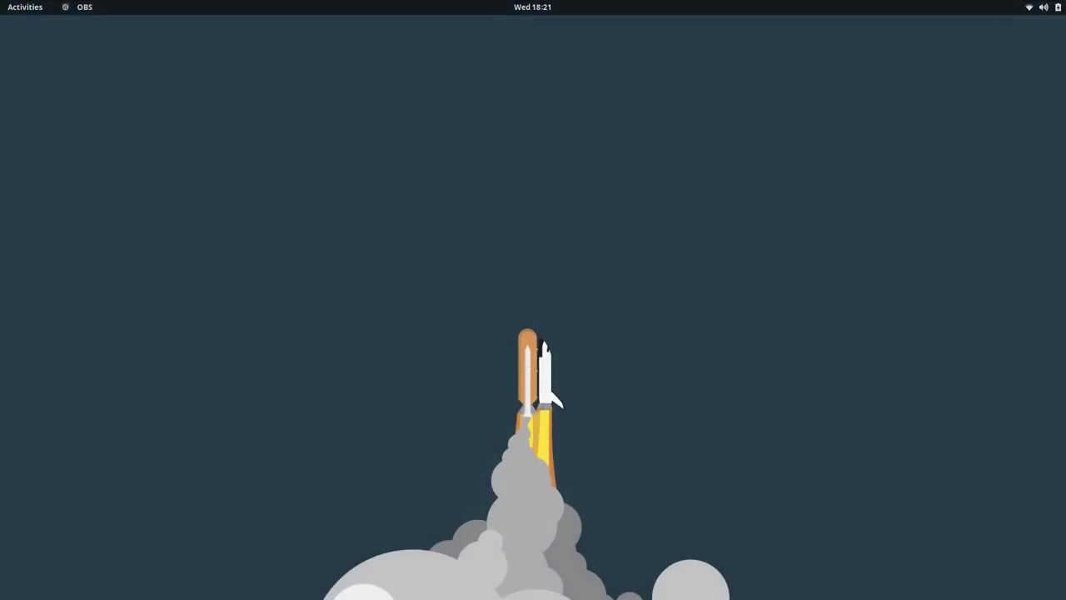
mouse_move(1, 1)
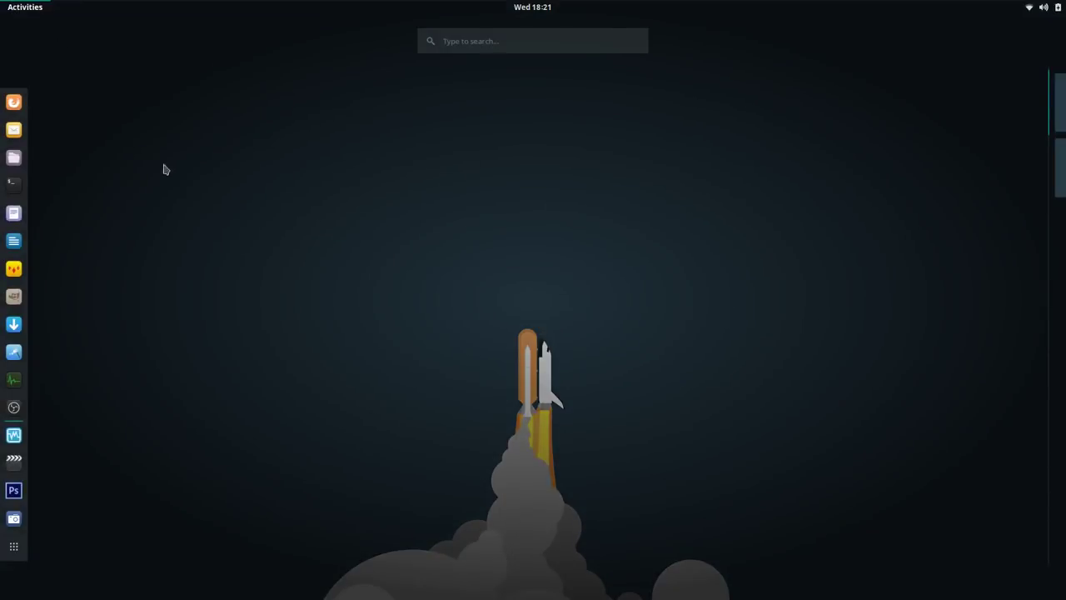
key("Escape")
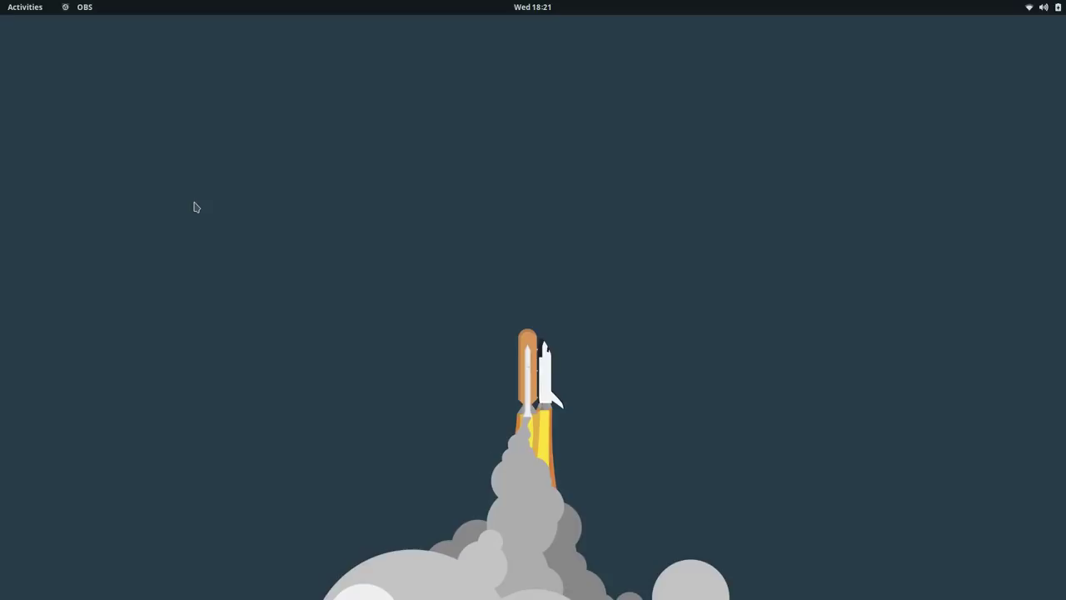
Step: Launch LibreOffice Writer by searching 'wri' and GIMP by searching 'g'
key("super")
type("wri")
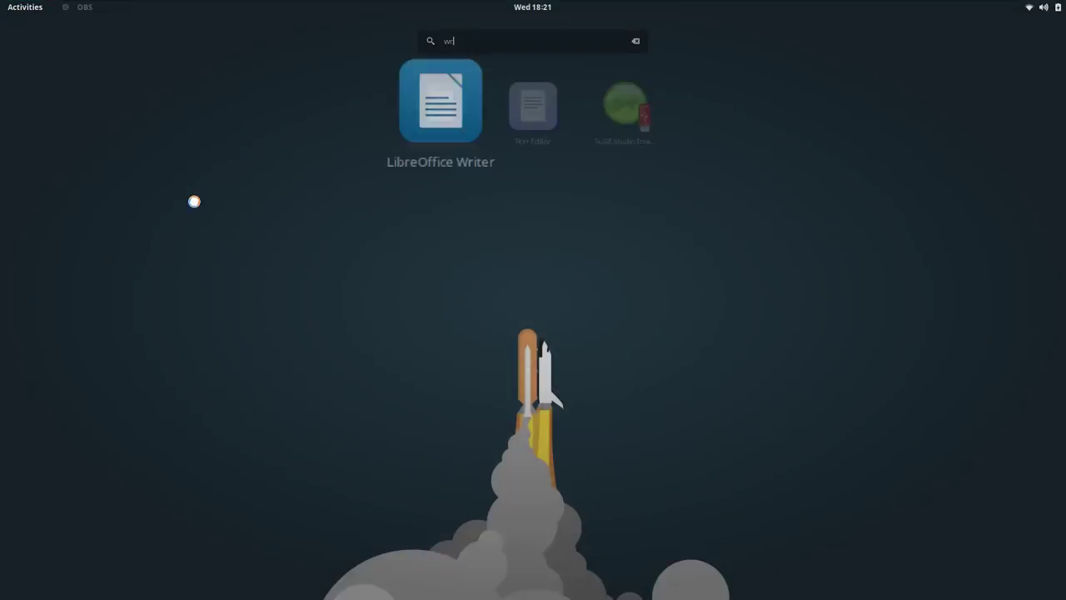
key("Return")
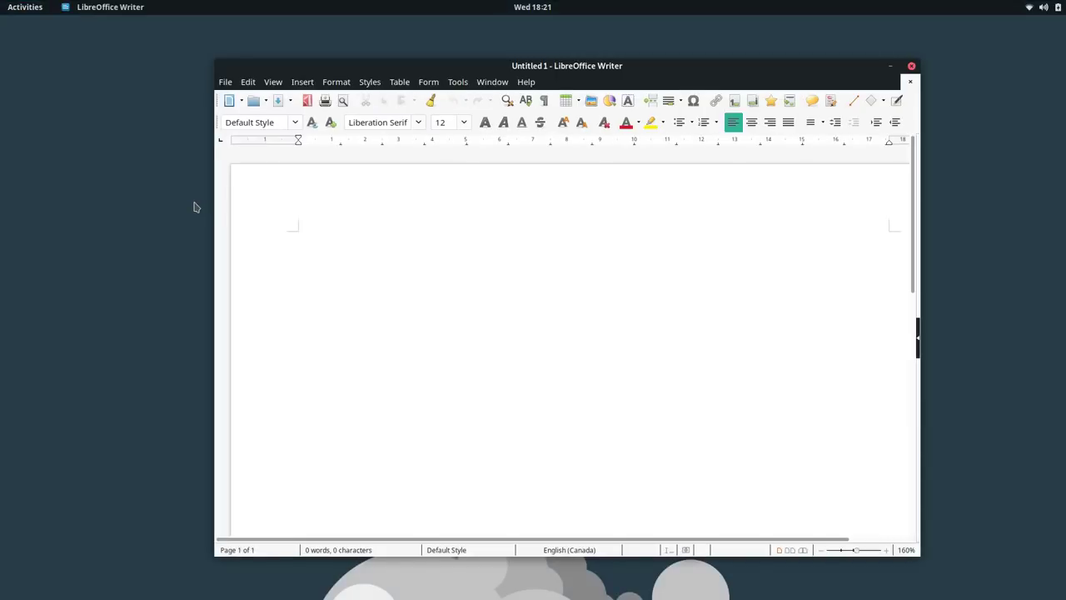
key("super")
type("g")
key("Return")
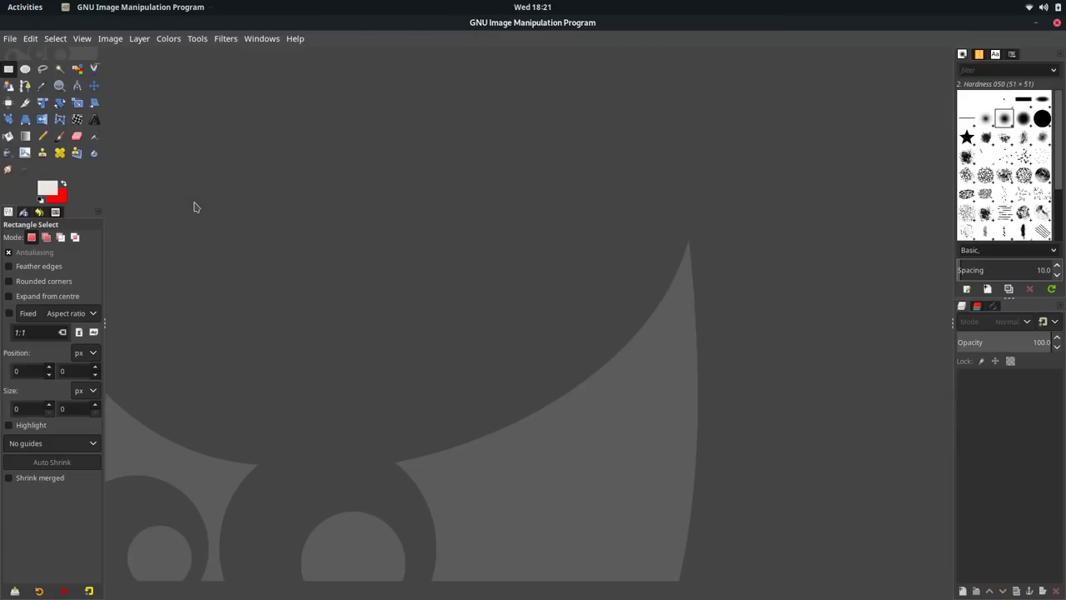
Step: Reopen the overview, type 'g', then clear it to show the open windows
key("super")
type("g")
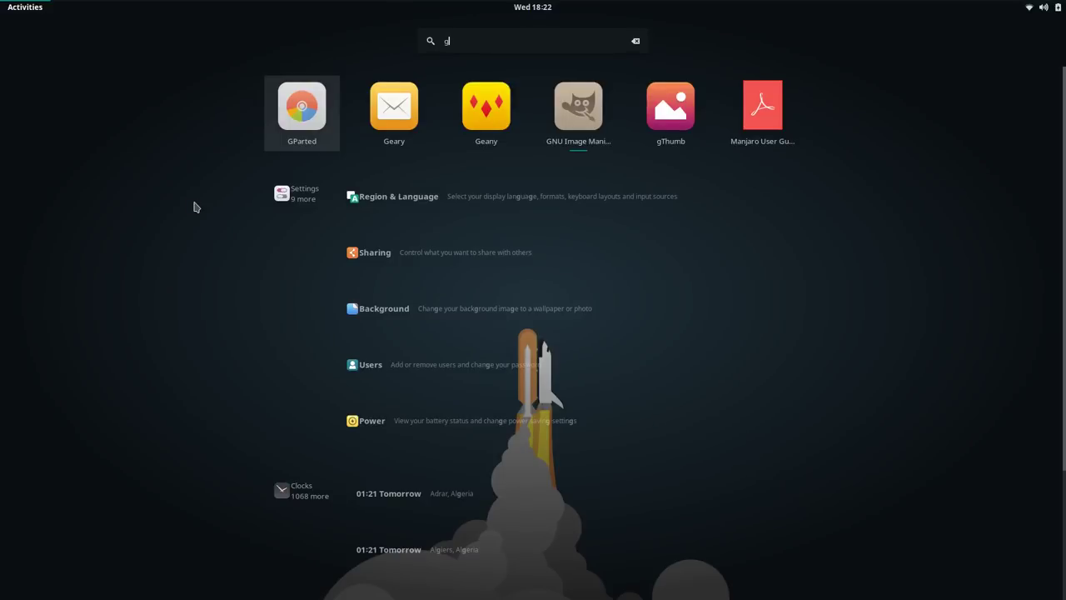
key("BackSpace")
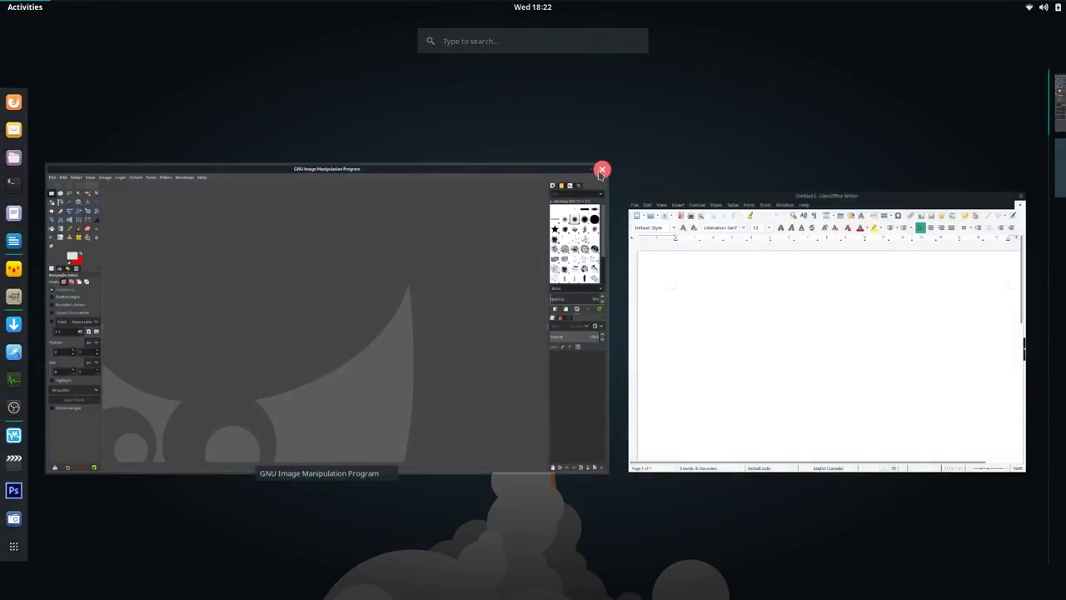
Step: Close the GIMP and LibreOffice Writer windows from their overview thumbnails
left_click(603, 170)
left_click(1021, 198)
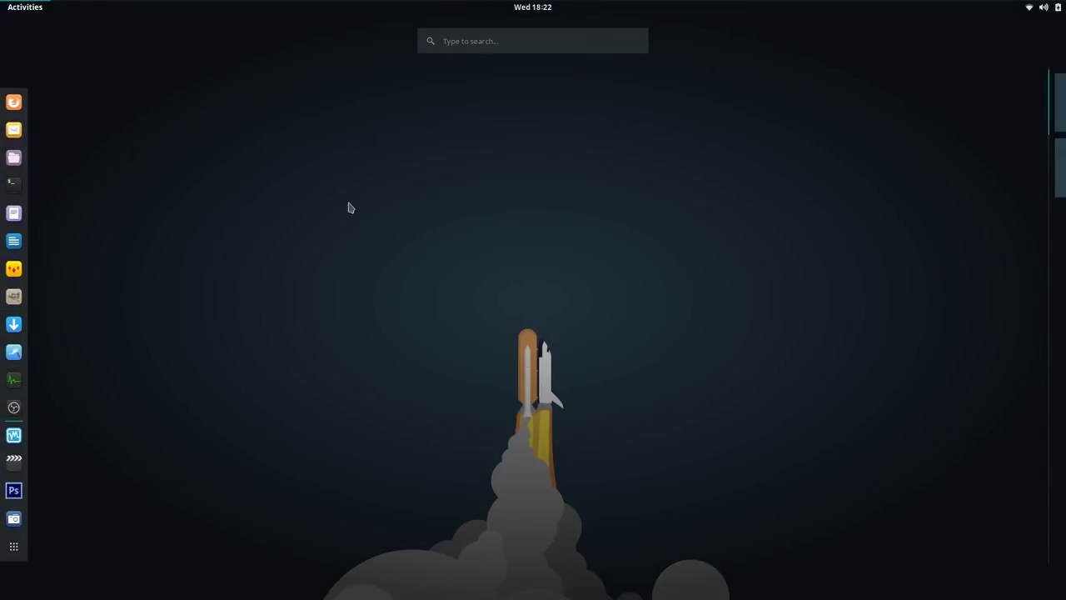
left_click(161, 359)
Step: Show the application grid's Frequent apps, close it, and reopen the empty Activities overview
key("super")
left_click(13, 546)
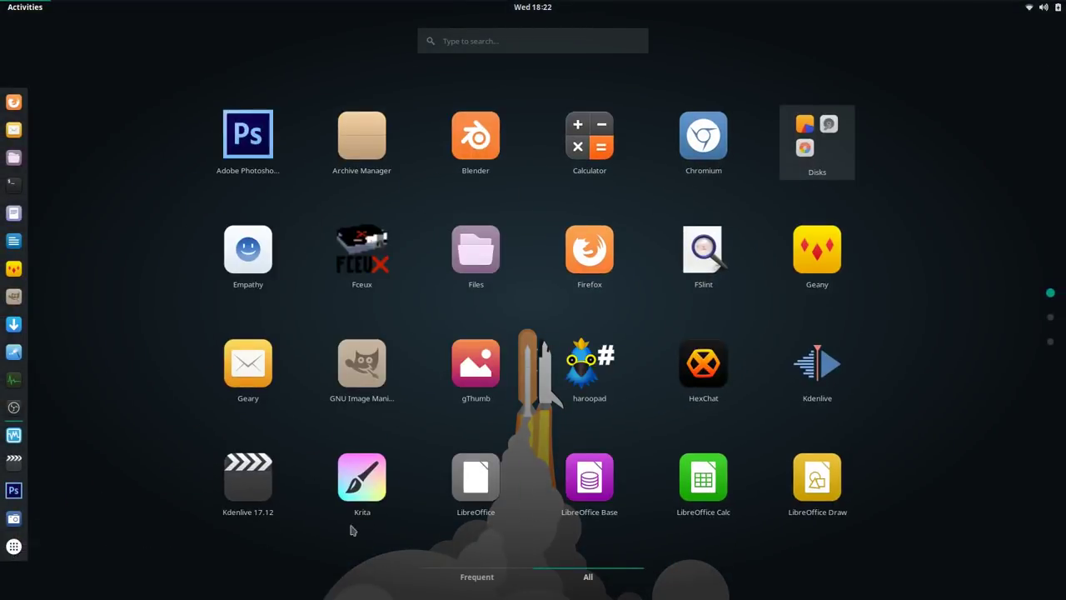
left_click(478, 577)
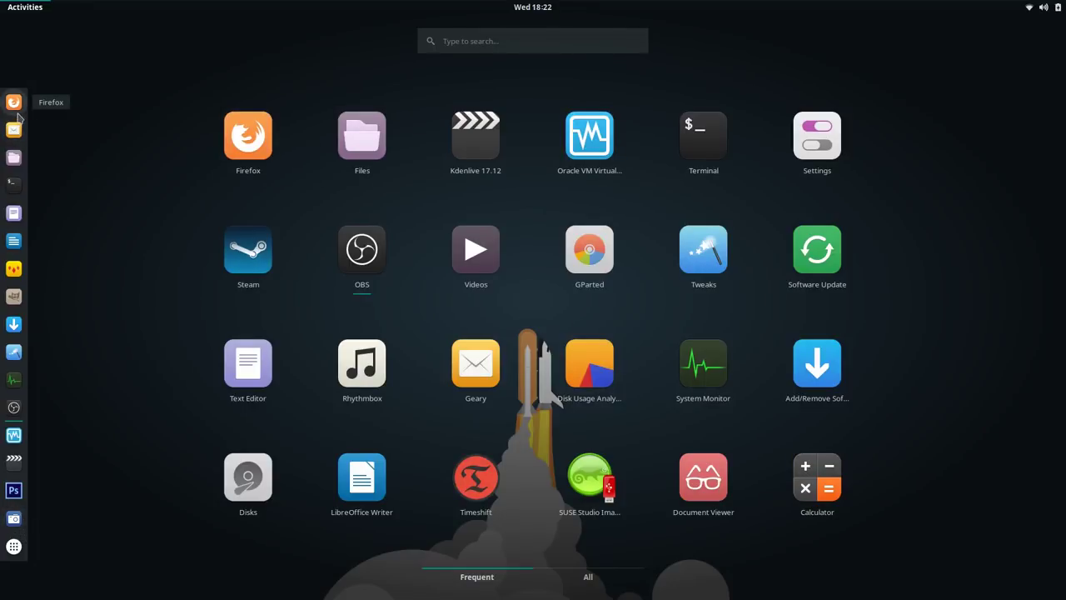
left_click(305, 369)
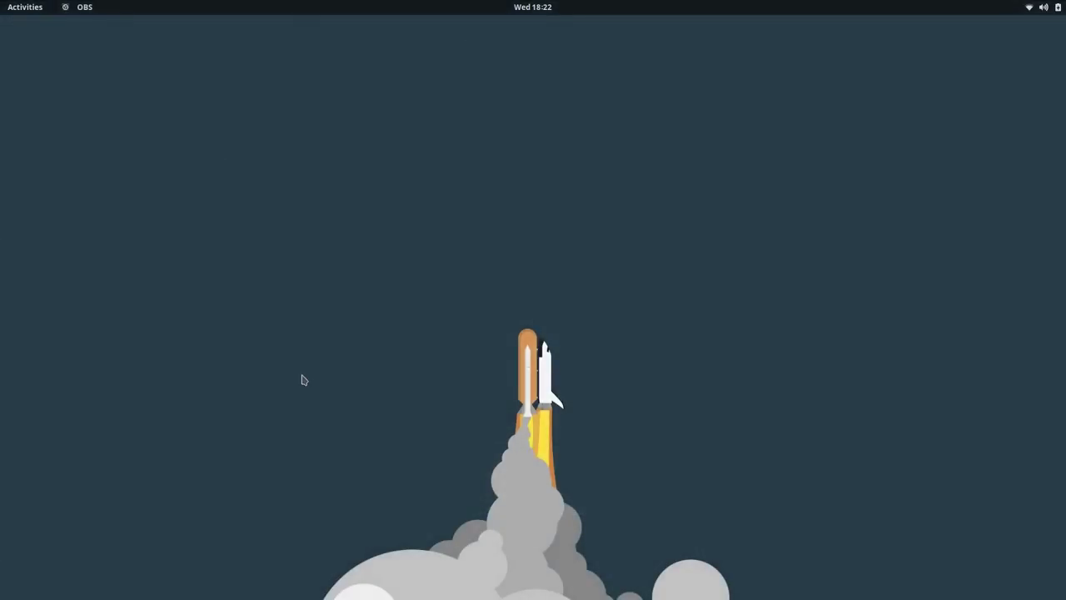
key("super")
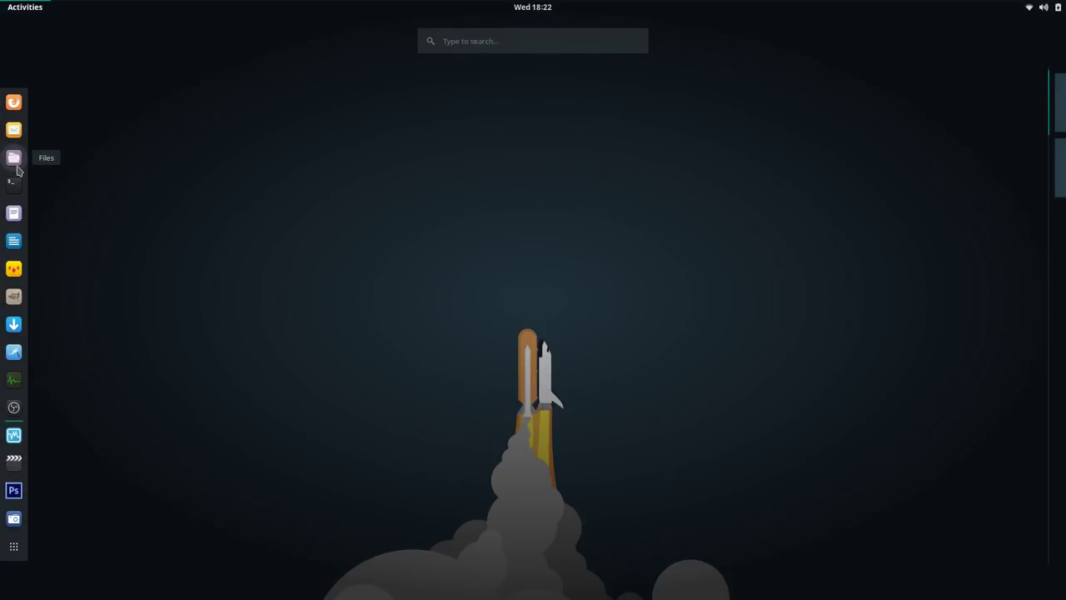
Step: Launch Files, Firefox, LibreOffice Writer and Text Editor from the overview search
left_click(124, 214)
key("super")
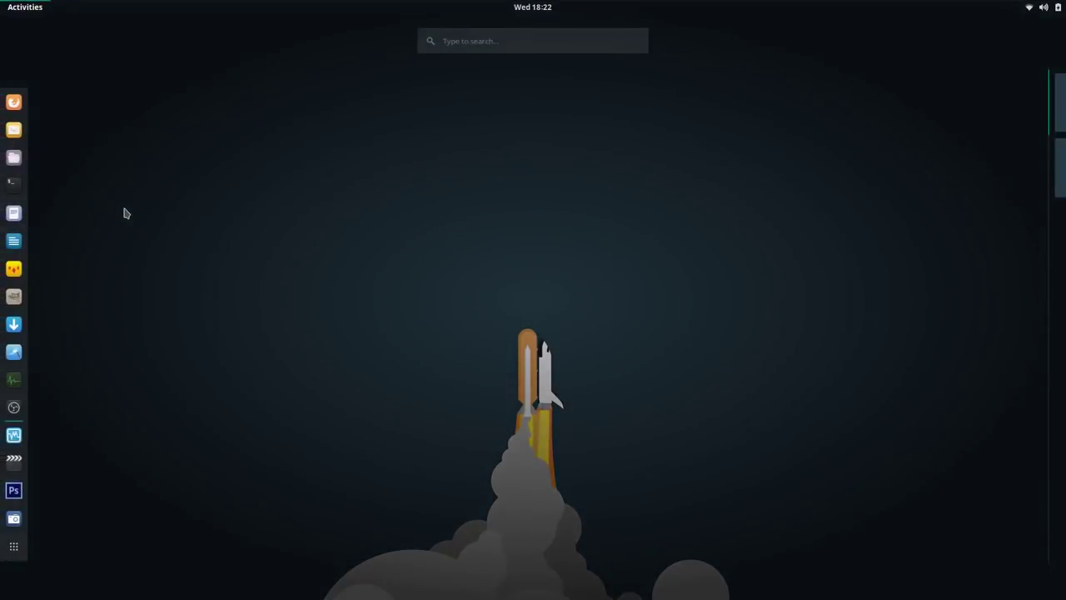
type("fi")
key("Return")
key("super")
type("fi")
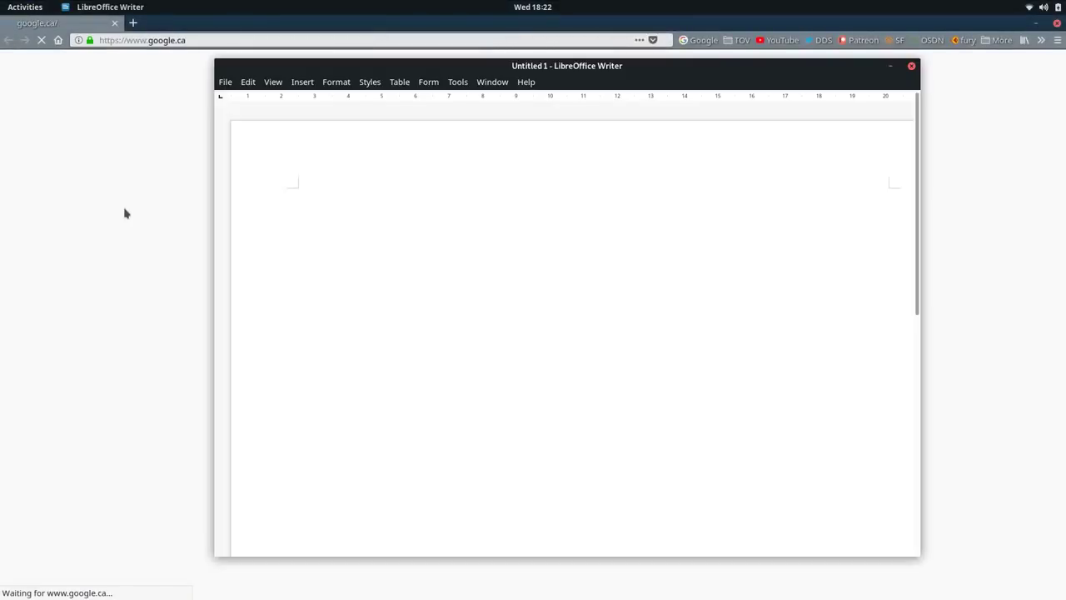
key("super")
type("ged")
key("Escape")
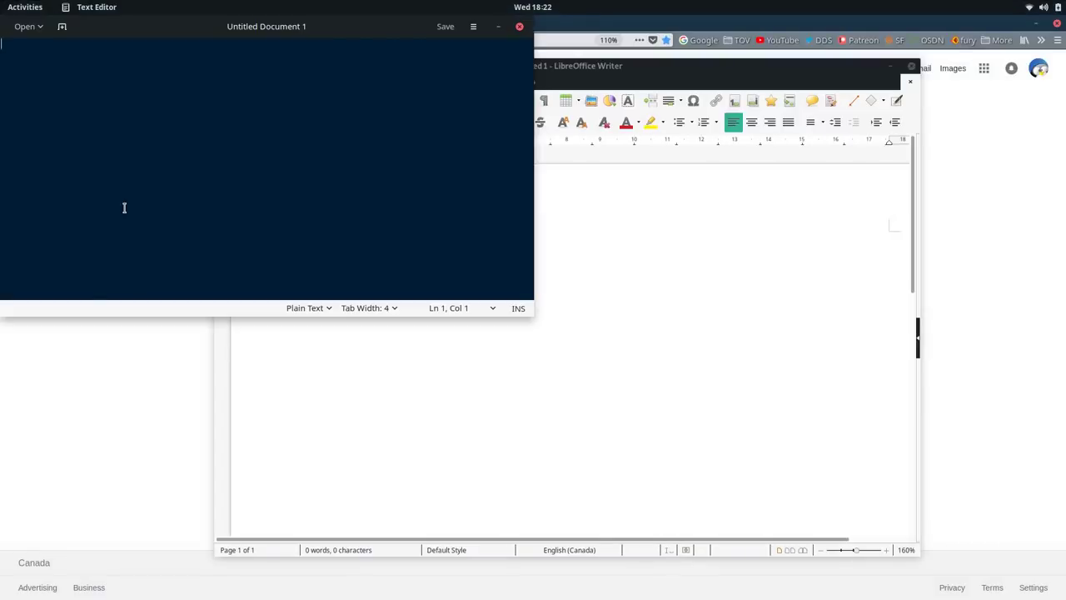
Step: Move Text Editor down and right, bring Firefox forward, and show all four windows in the overview
left_click_drag(238, 33, 349, 154)
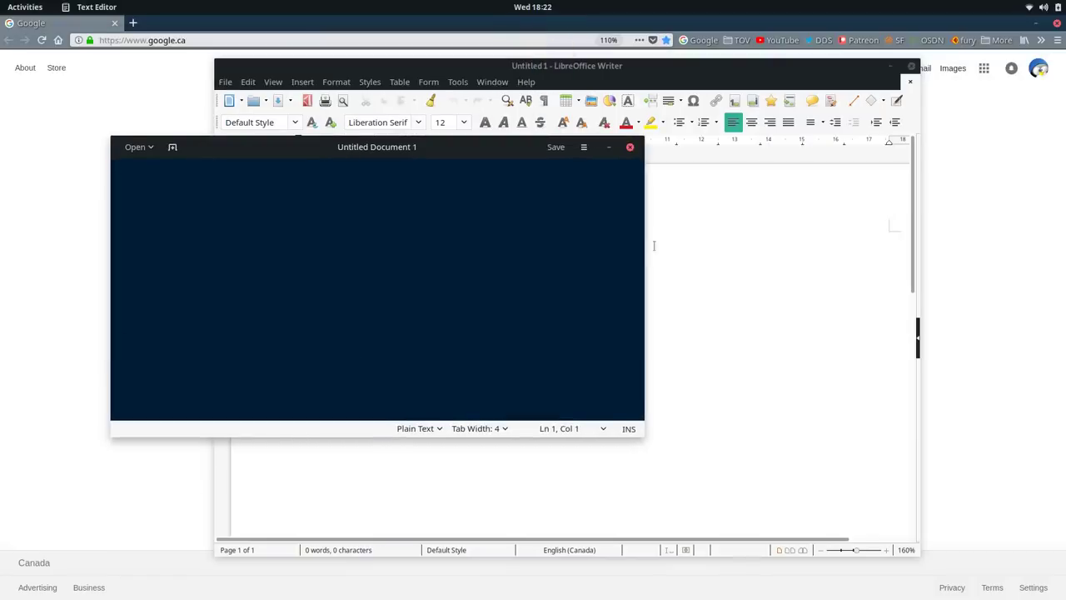
left_click(991, 130)
key("super")
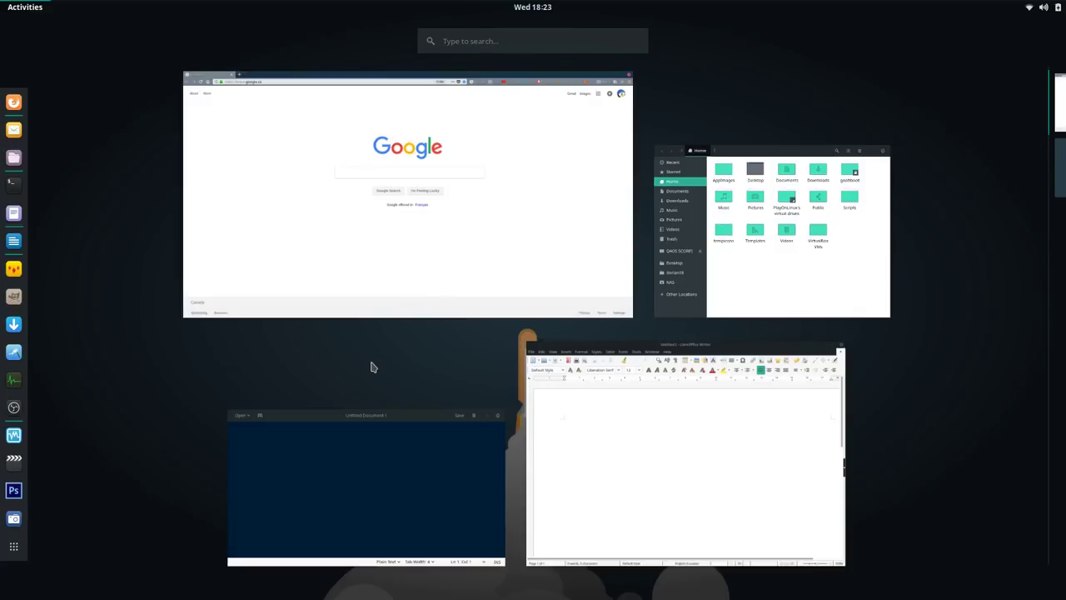
Step: Close and reopen the overview, then bring the Files window to the front
key("super")
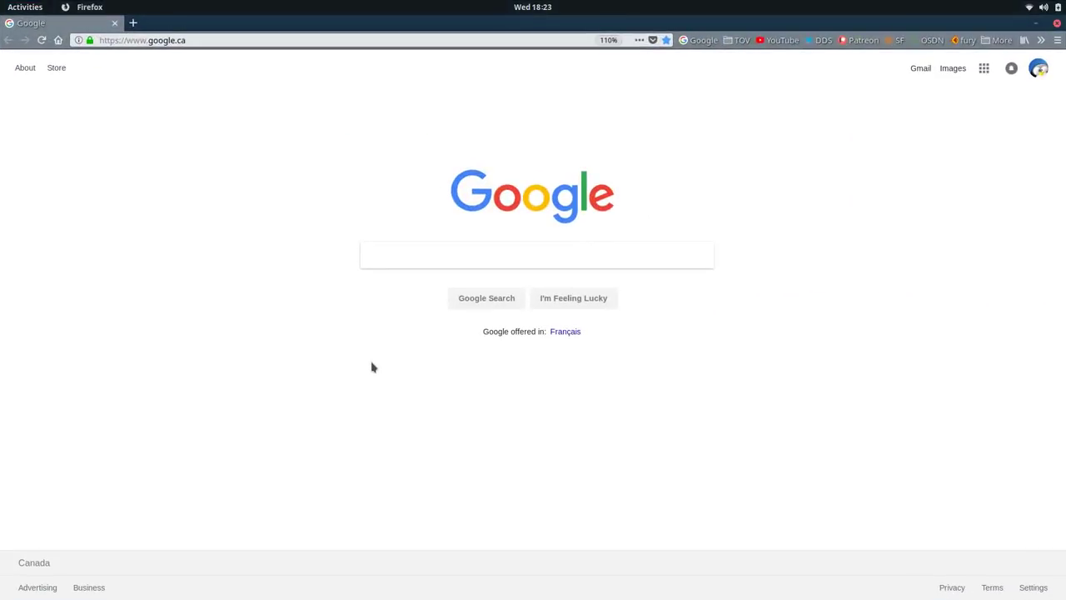
key("super")
key("super")
Step: Cycle the overview's window thumbnails with arrow keys and raise LibreOffice Writer's Untitled 1 document
key("super")
left_click(769, 292)
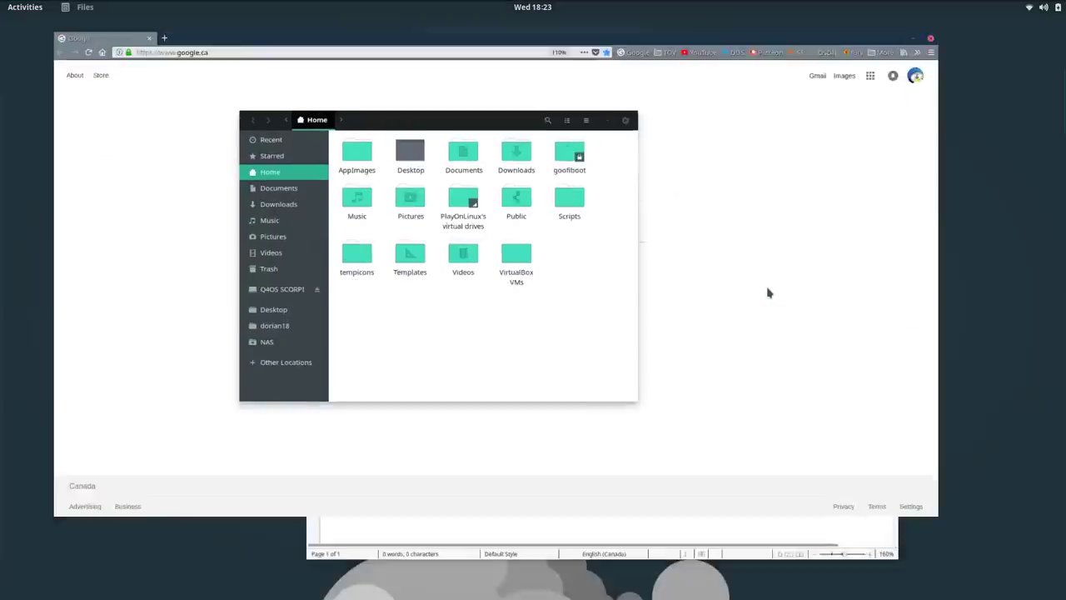
key("super")
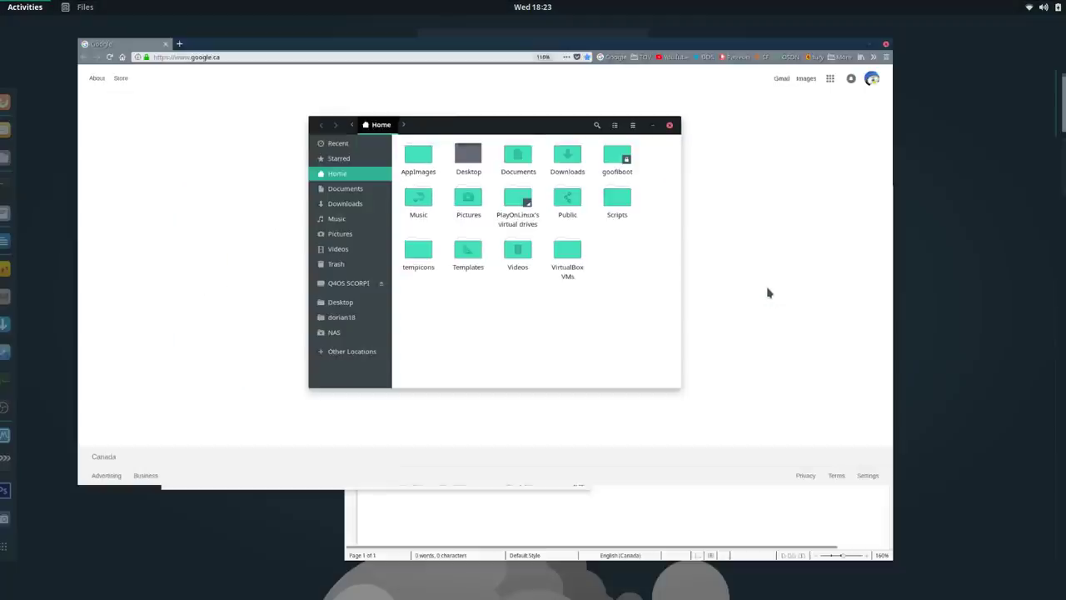
key("Right")
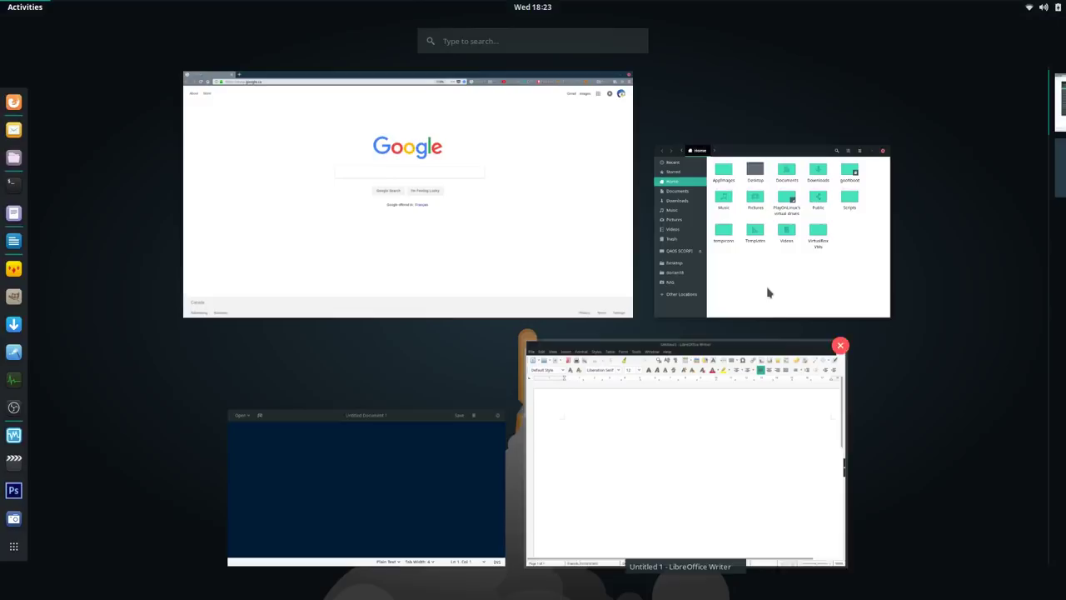
key("Up")
key("Left")
key("Down")
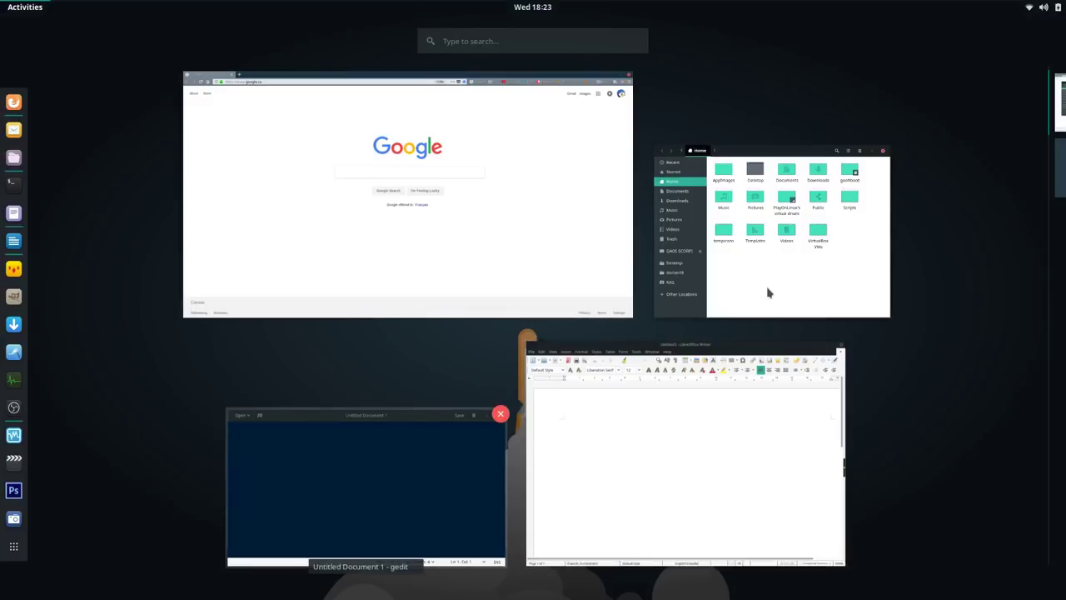
key("Right")
key("Up")
key("Left")
key("Down")
key("Right")
key("Return")
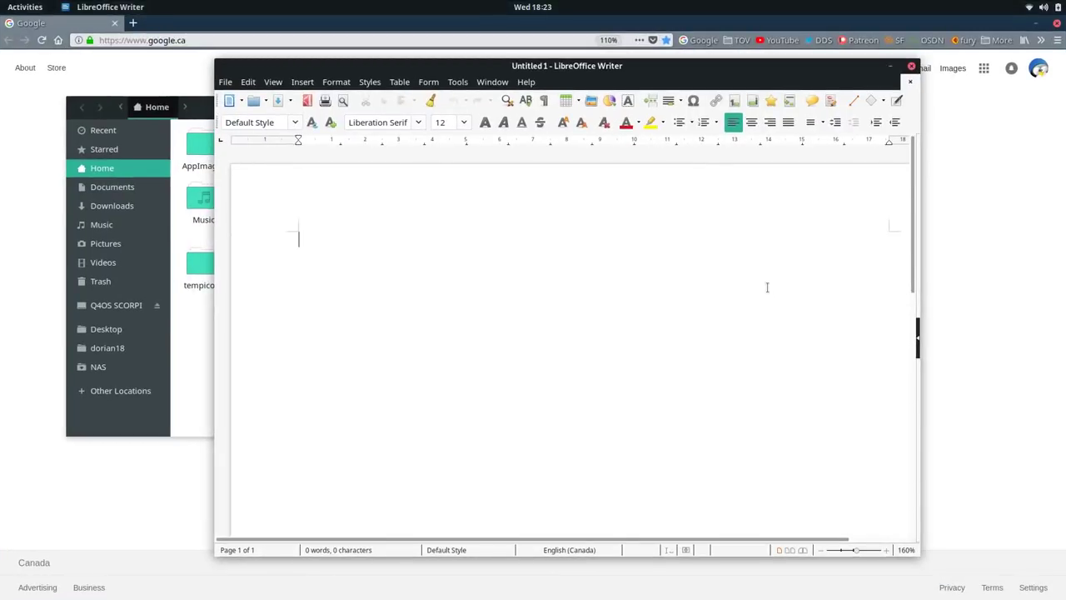
Step: Cycle the Alt+Tab switcher through running apps and land on Files at the Home folder
key("alt+Tab")
key("alt+Tab")
key("alt+Tab")
key("alt+Tab")
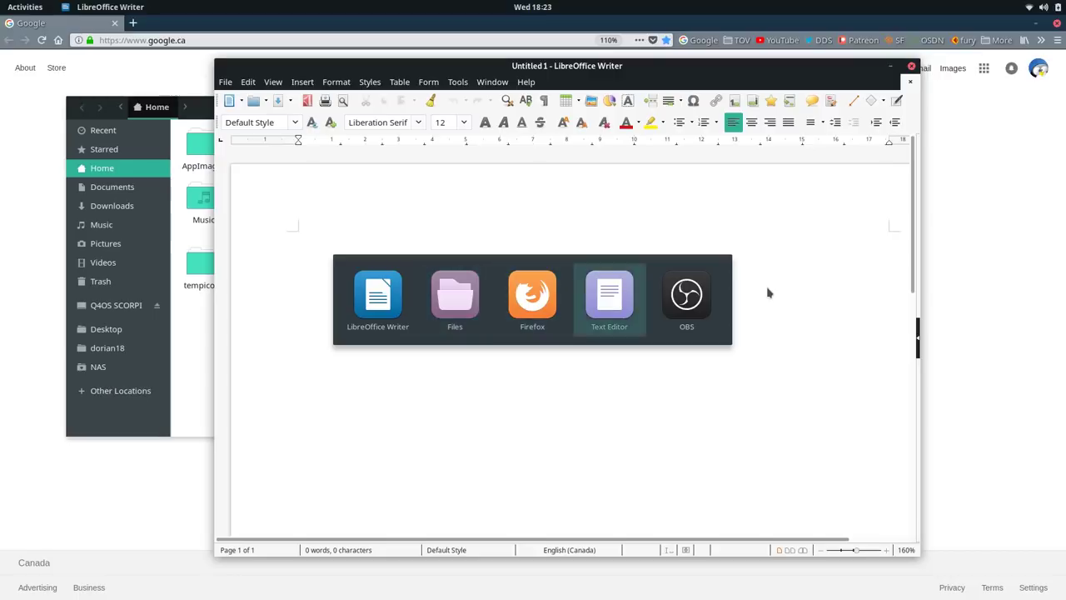
key("alt+Tab")
key("alt+Tab")
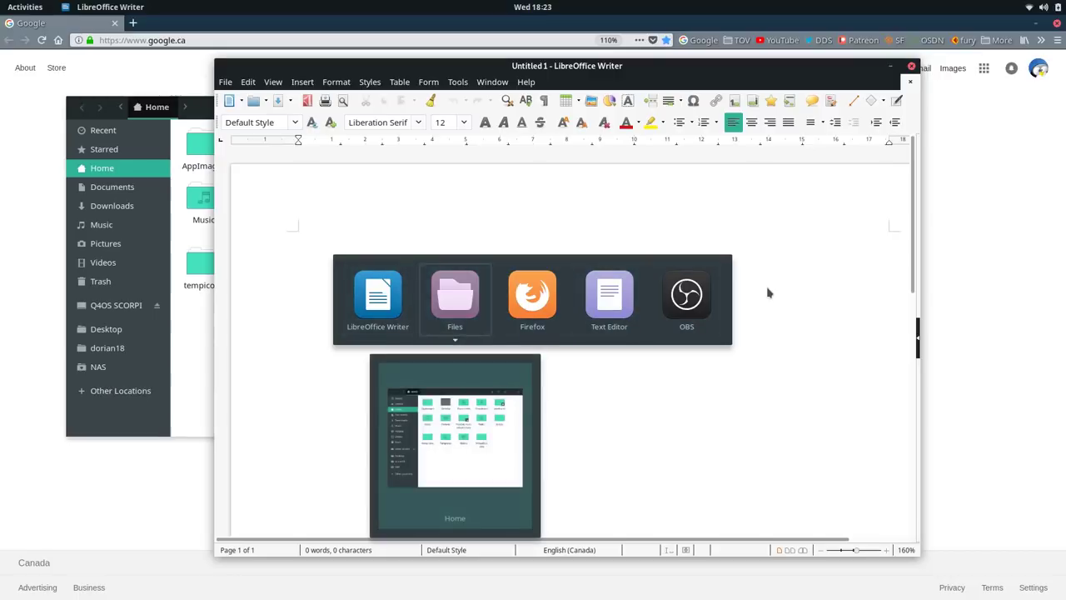
key("Up")
key("alt+Tab")
key("Up")
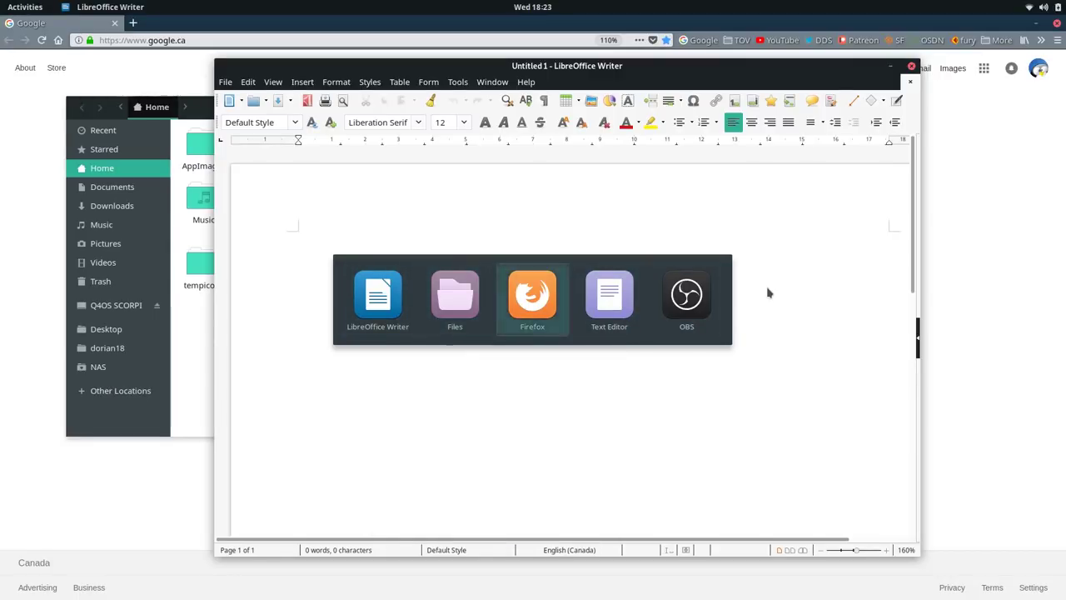
key("alt+Tab")
key("alt+Tab")
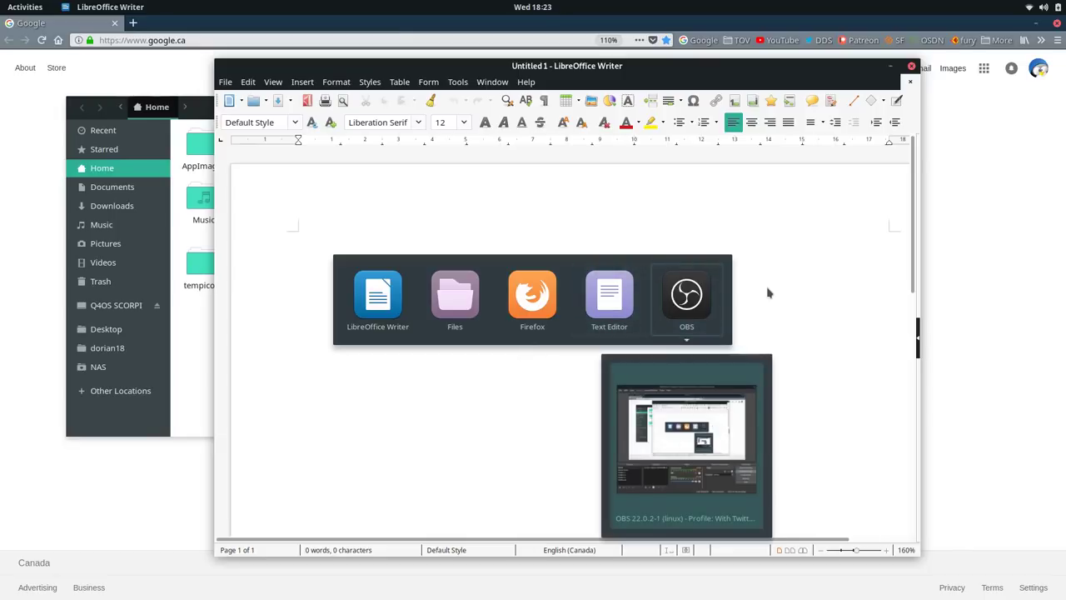
key("alt+Tab")
key("Up")
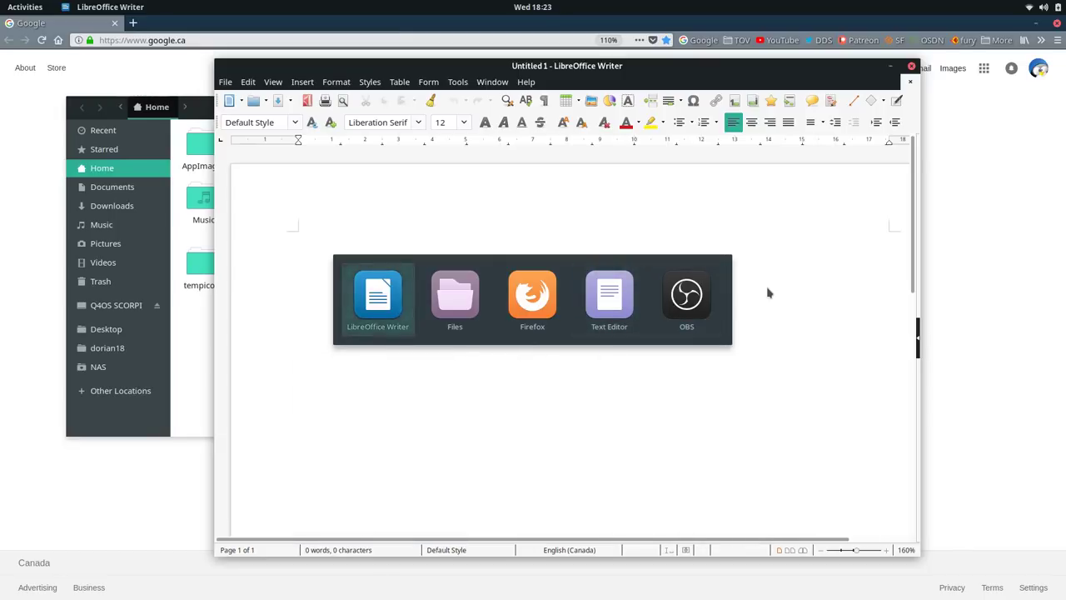
key("alt+Tab")
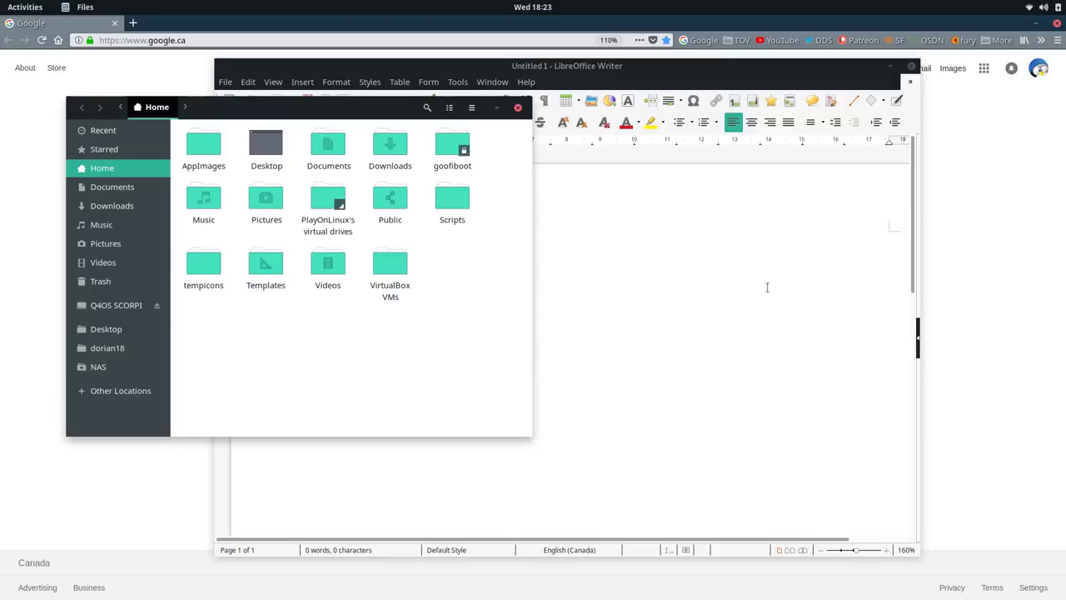
Step: Launch the Kdenlive video editor from the overview search
key("super")
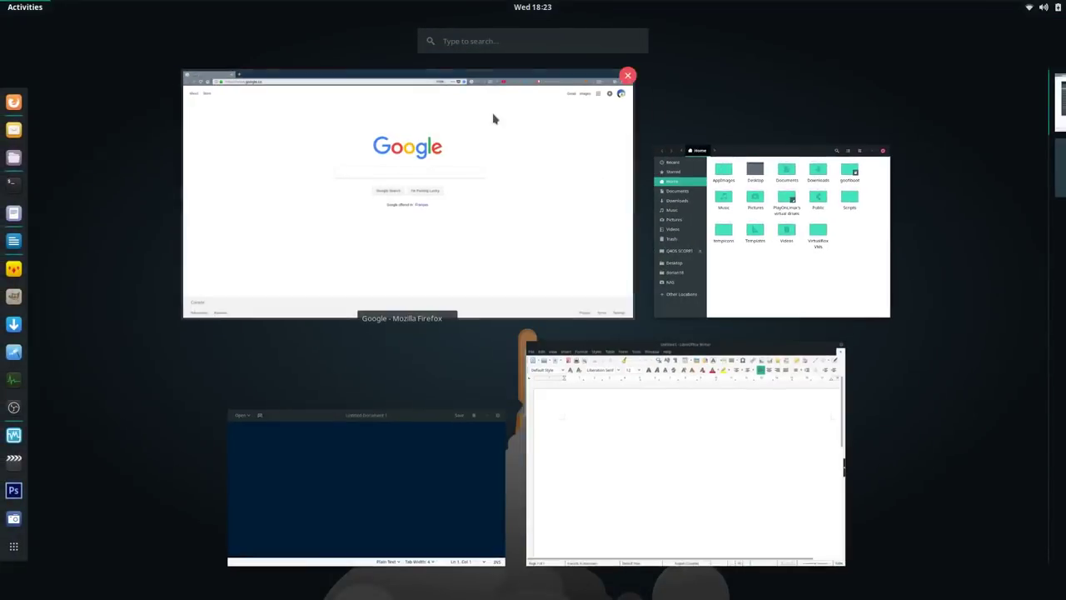
key("super")
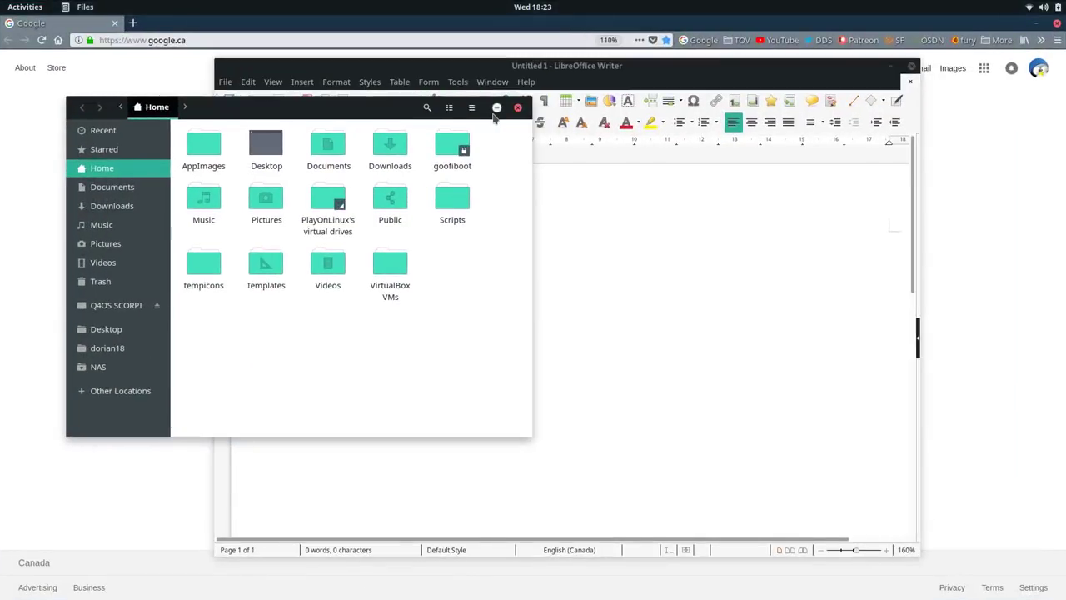
key("super")
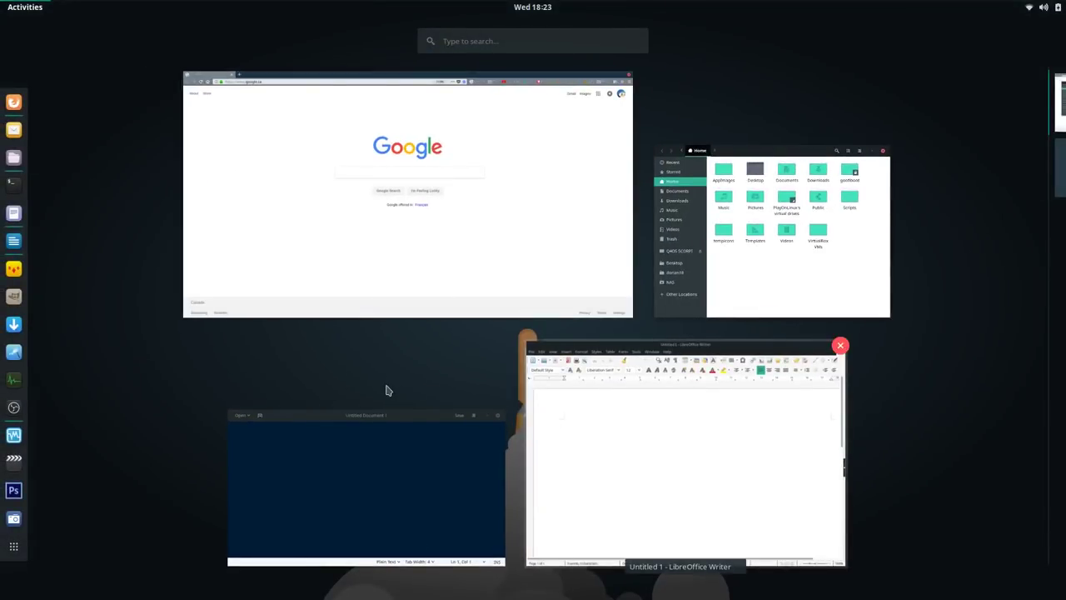
type("sound")
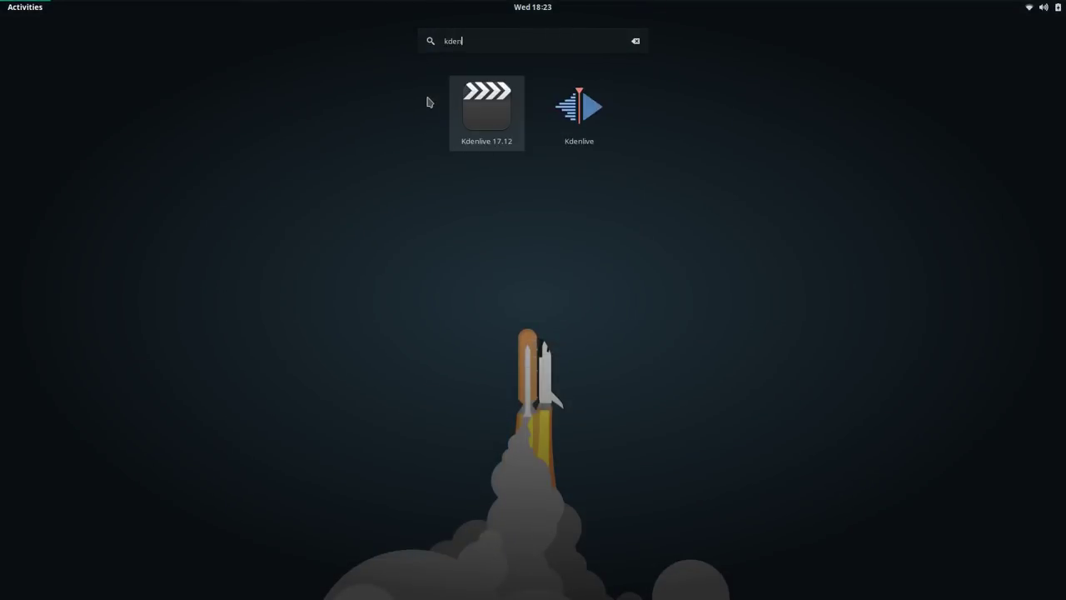
key("Escape")
key("Escape")
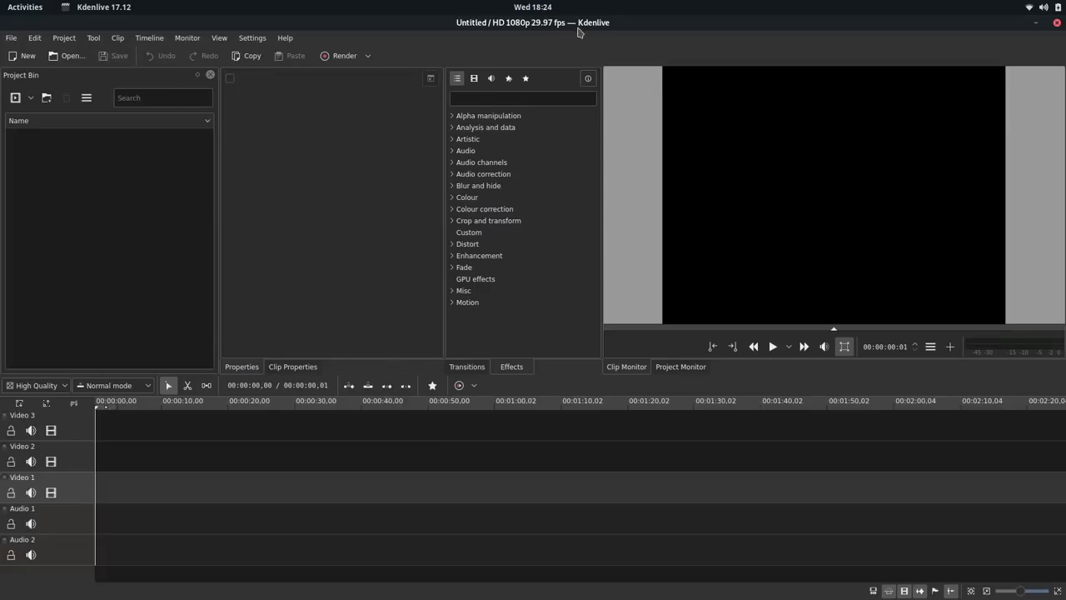
Step: Move Kdenlive onto a new second workspace, view it there, then return to the first workspace
key("super")
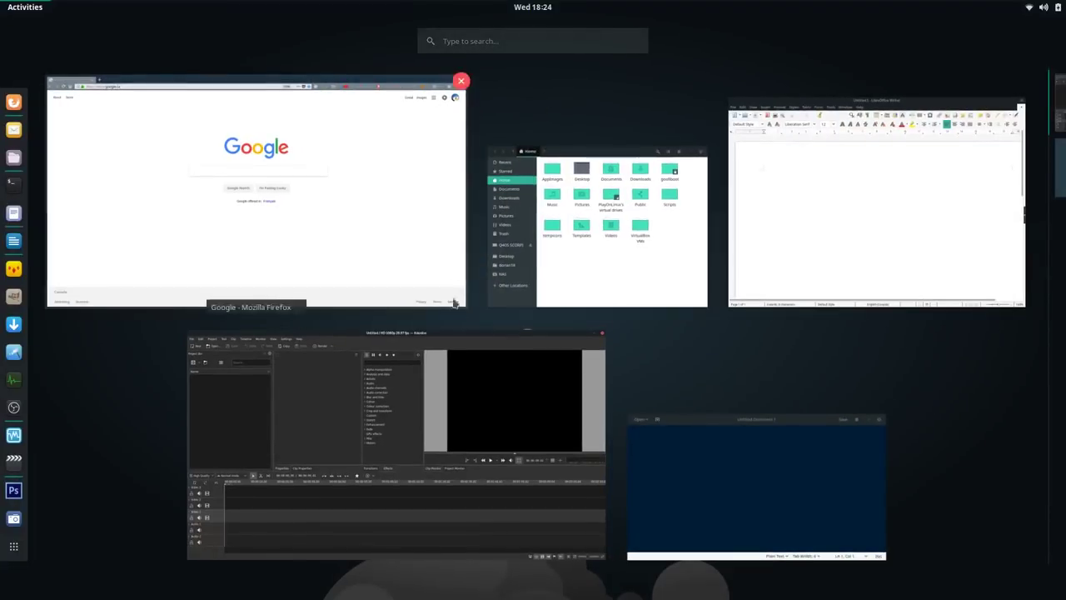
left_click_drag(625, 341, 1015, 161)
left_click(1010, 164)
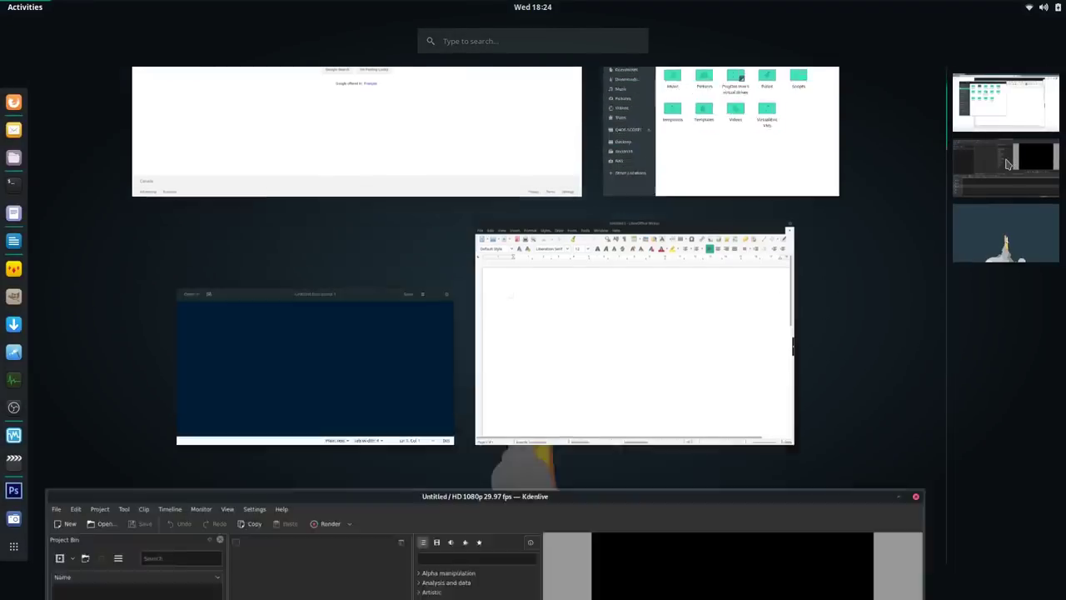
left_click(744, 172)
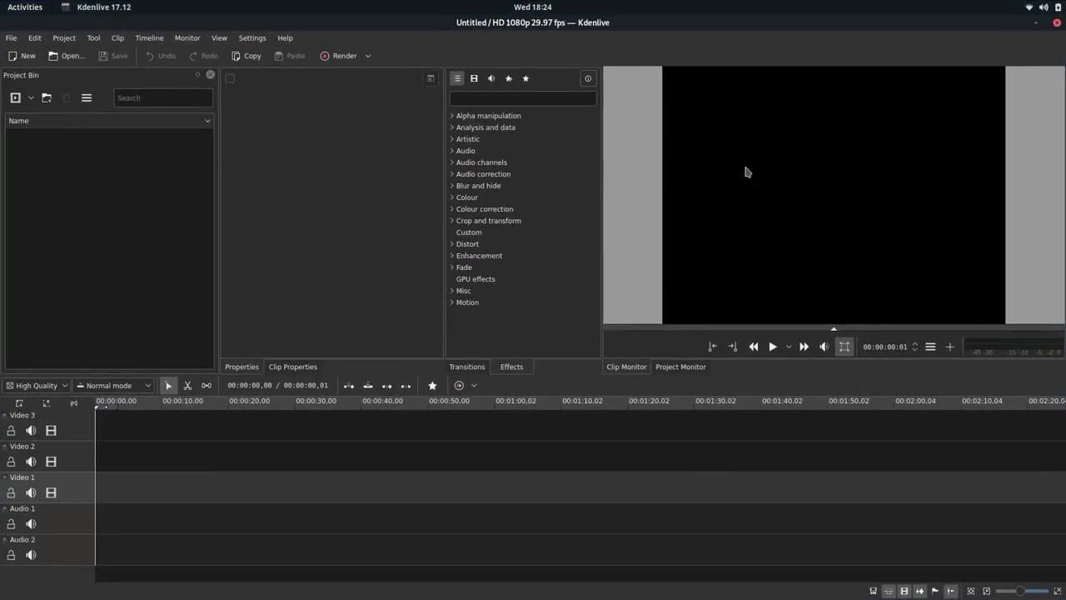
left_click(1035, 23)
key("ctrl+alt+Up")
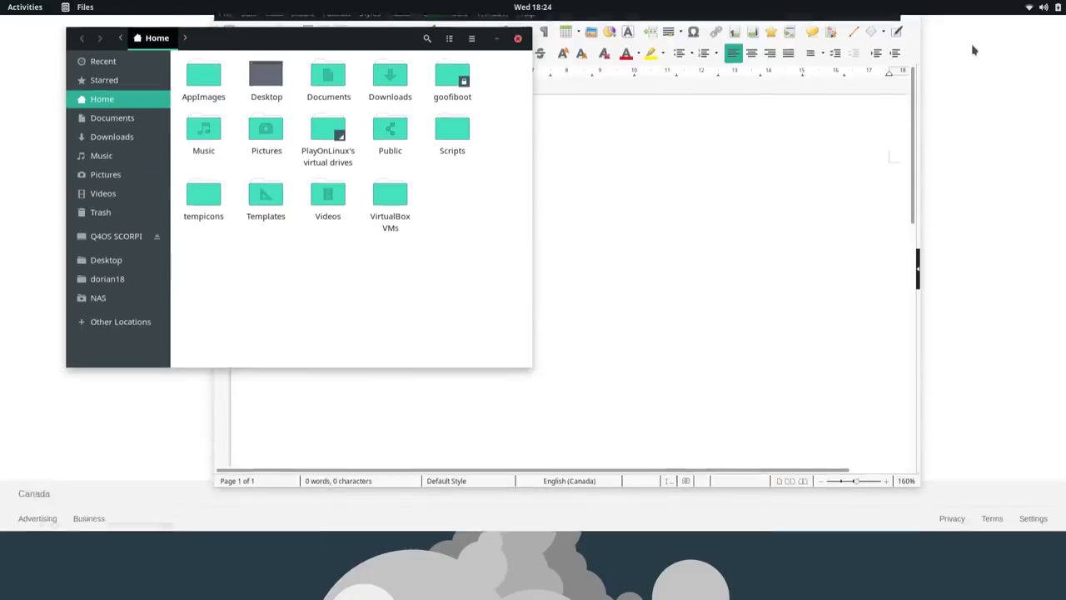
Step: Revisit the Kdenlive workspace from the overview and come back to the first workspace
key("super")
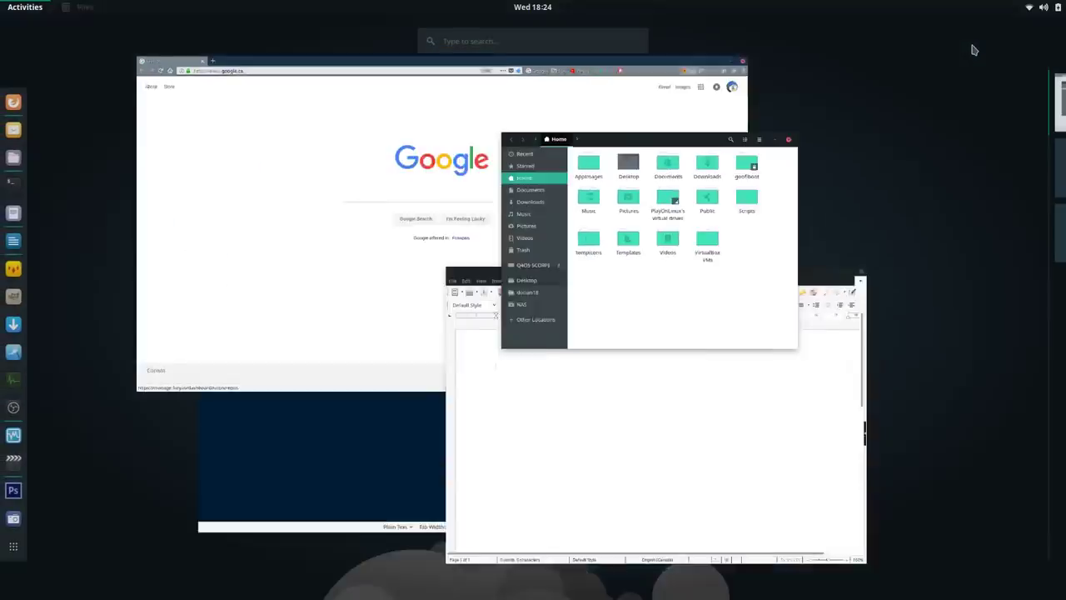
left_click(1005, 177)
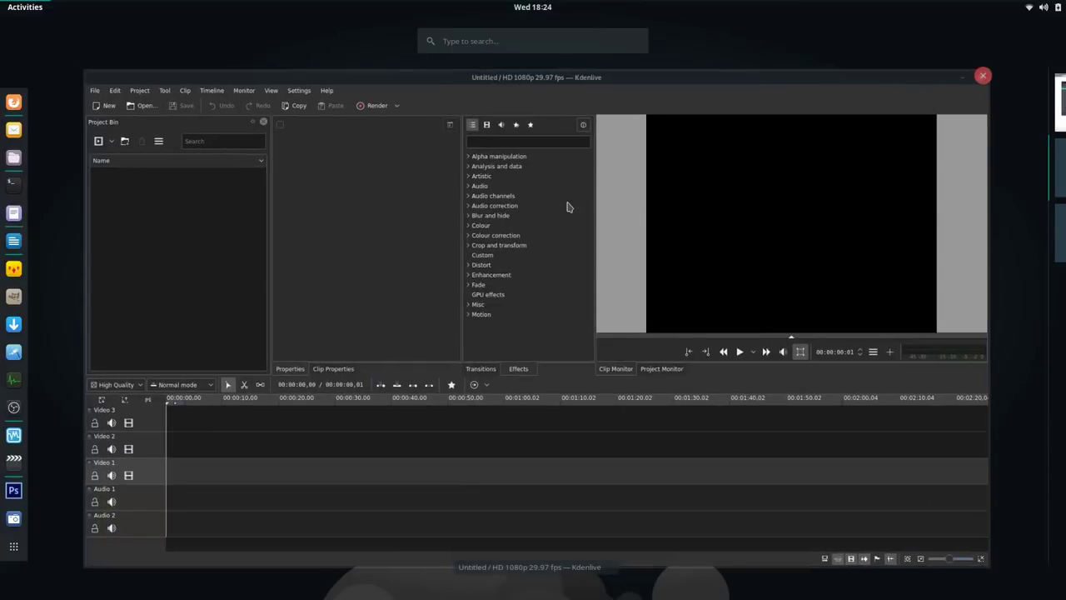
left_click(567, 204)
key("super")
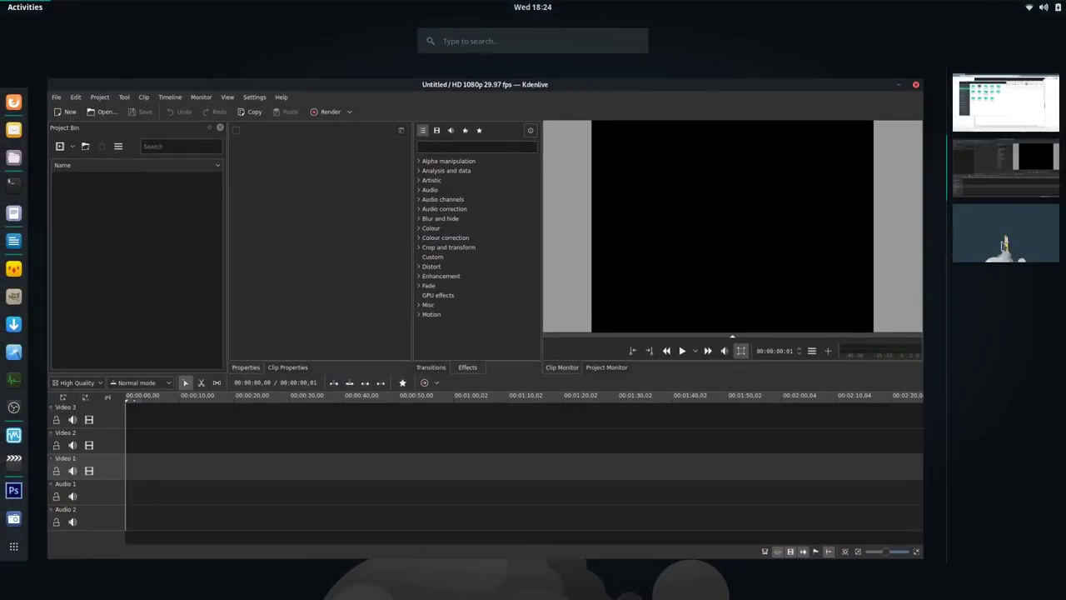
left_click(1008, 100)
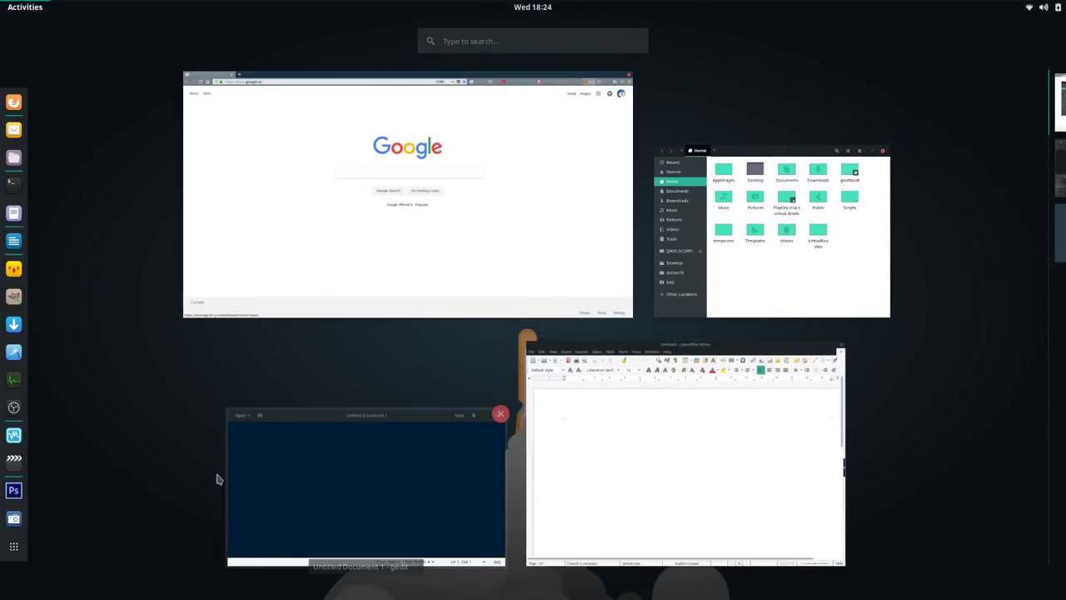
Step: Move Firefox and LibreOffice Writer each onto their own workspace, then browse back to the first
left_click_drag(404, 123, 990, 234)
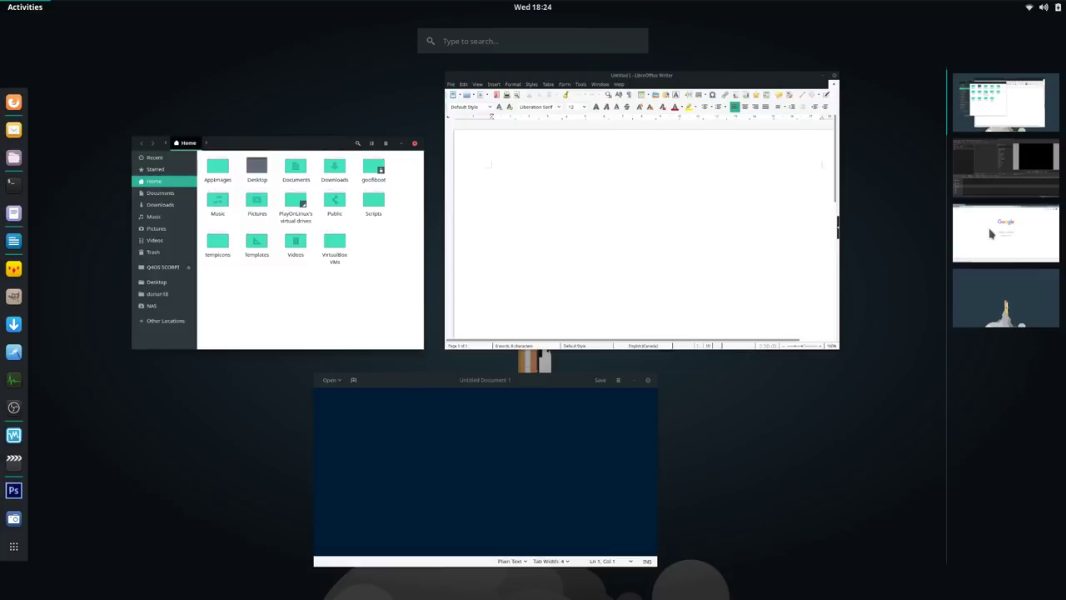
left_click_drag(621, 148, 983, 304)
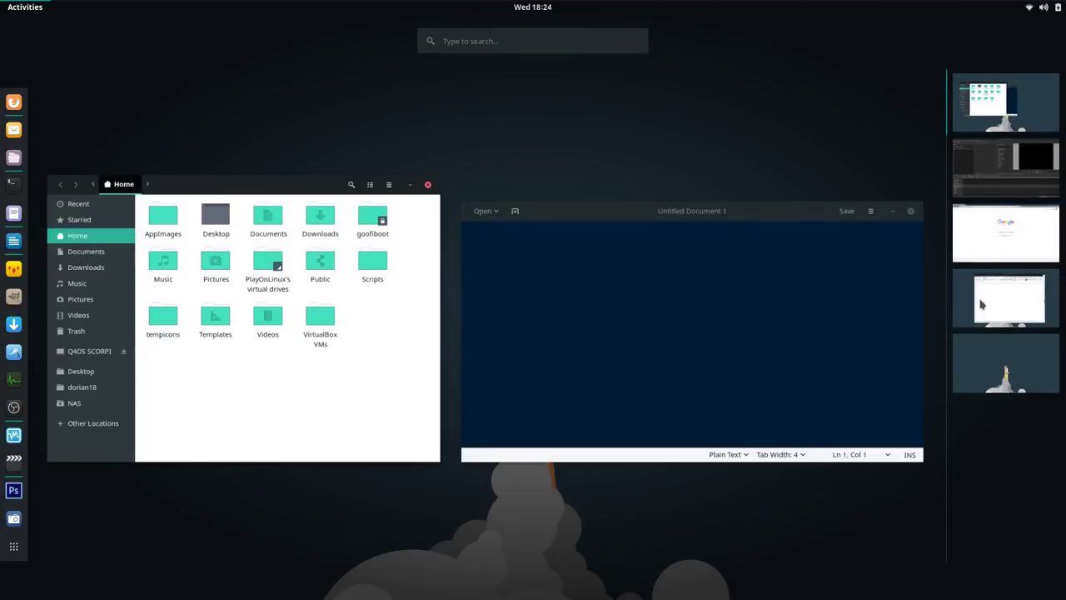
left_click(976, 309)
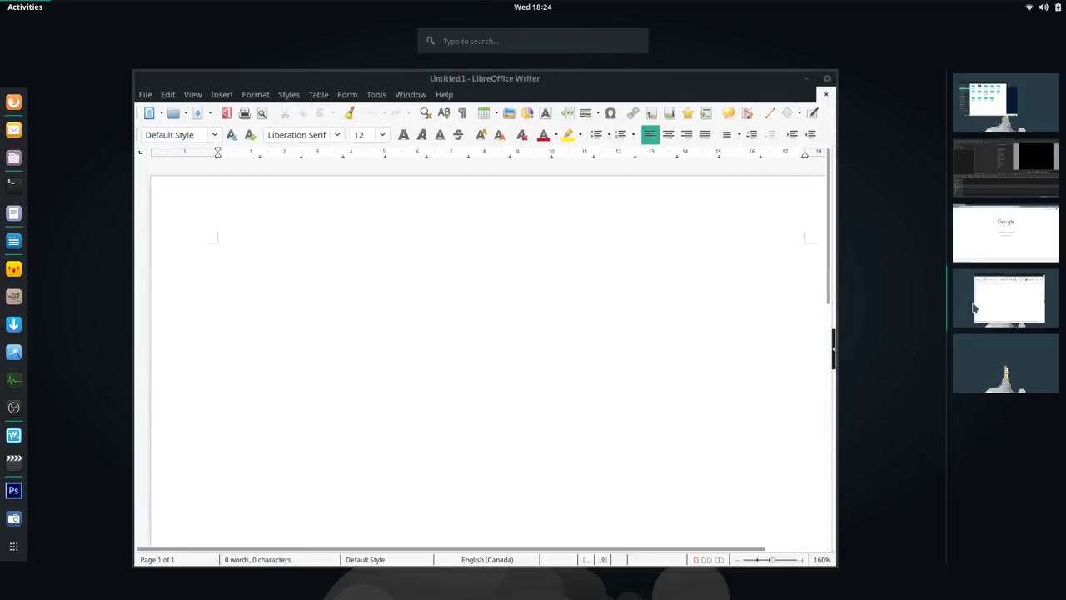
left_click(991, 242)
left_click(999, 171)
left_click(1004, 112)
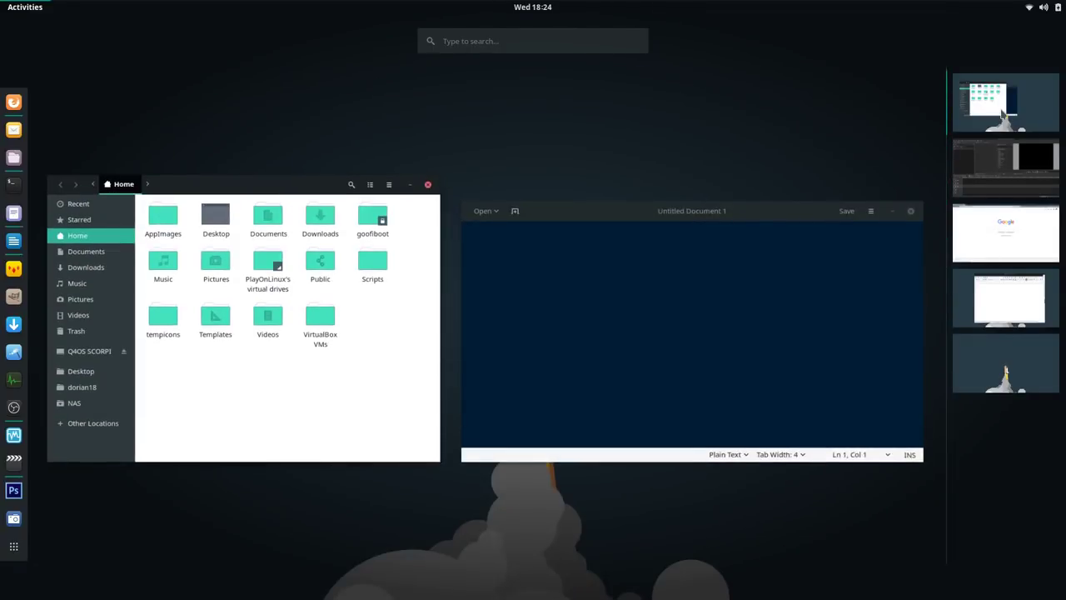
Step: Check each workspace in turn and close LibreOffice Writer, leaving its workspace empty
left_click(1023, 298)
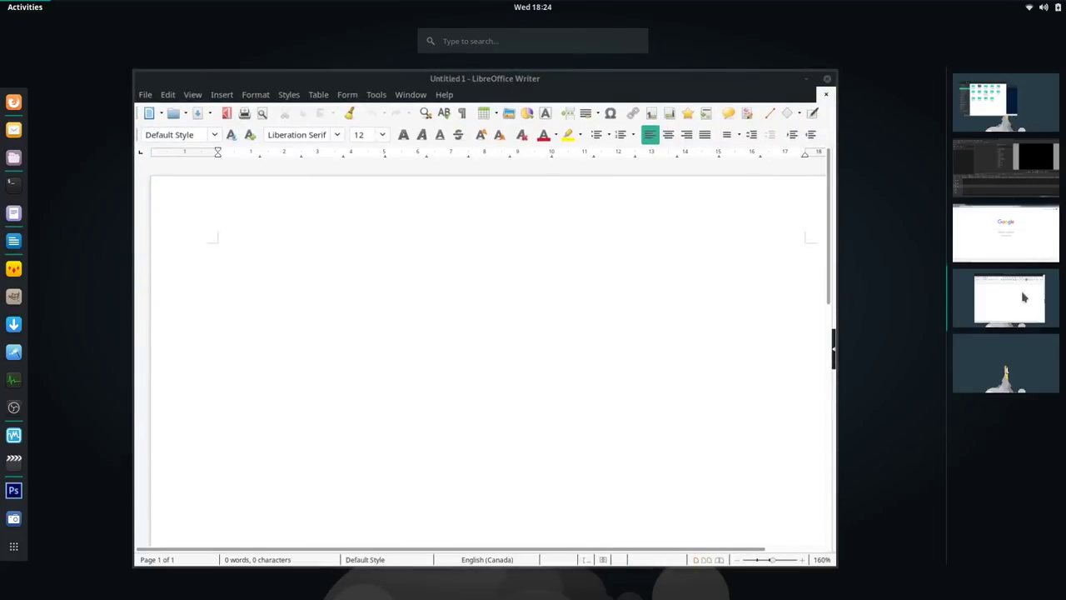
left_click(1026, 250)
left_click(1029, 179)
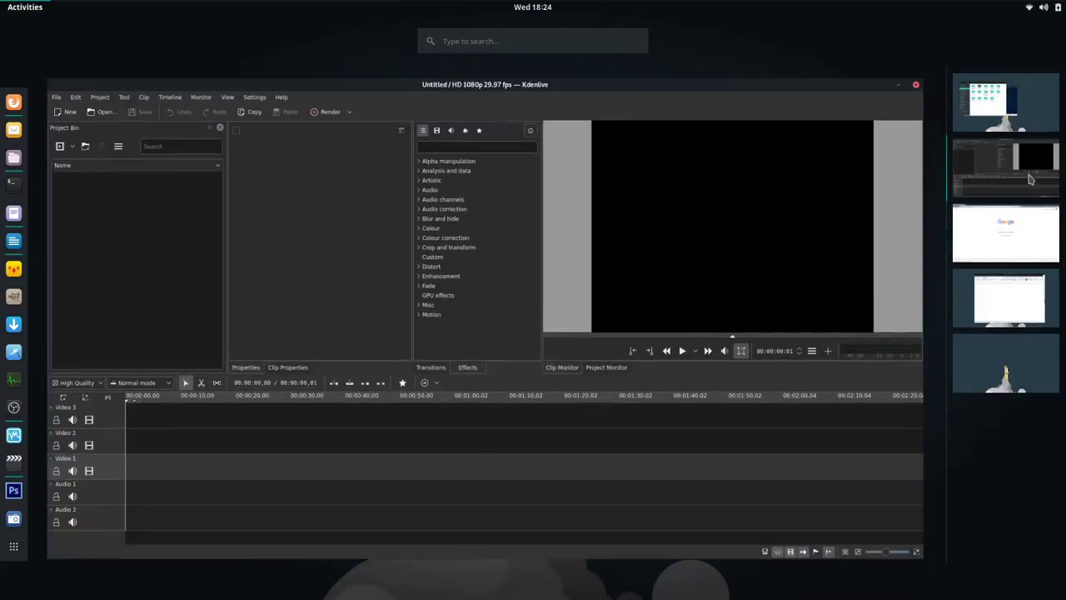
left_click(1006, 312)
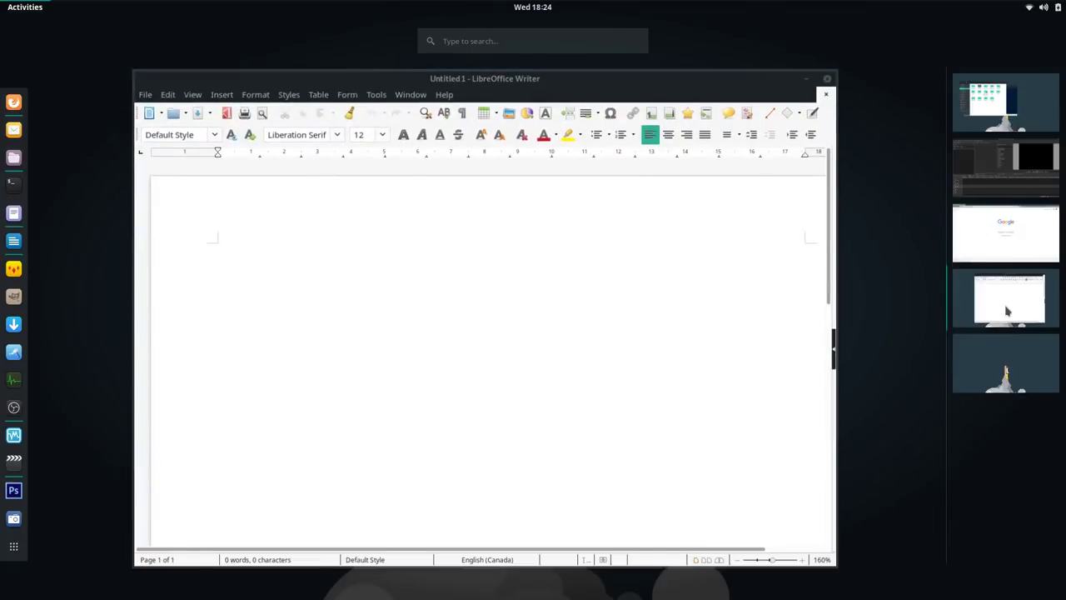
left_click(879, 79)
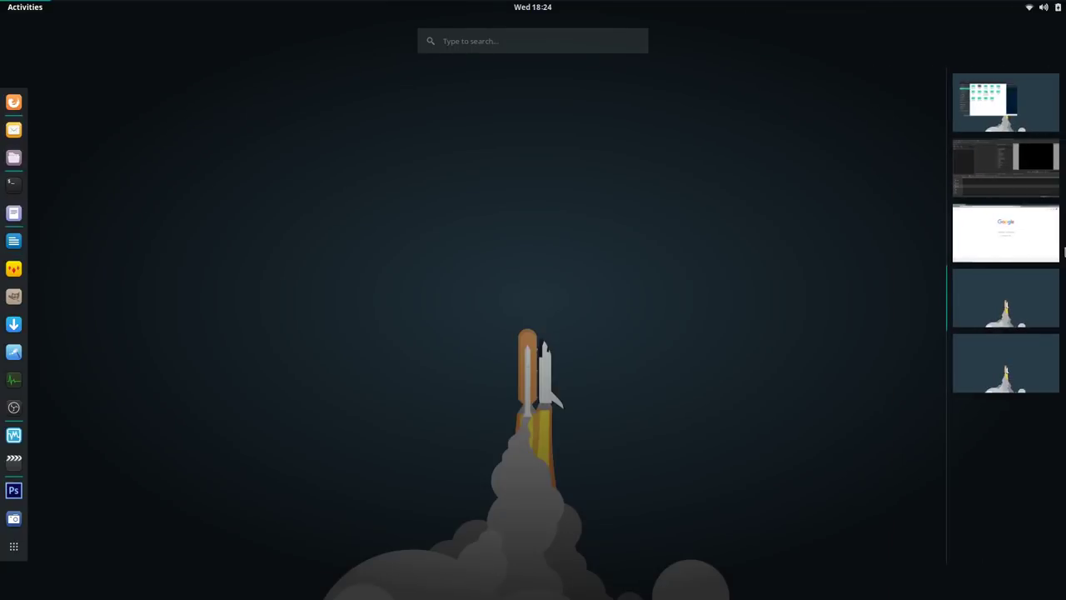
Step: Close the Firefox and Kdenlive windows on their workspaces
left_click(1030, 236)
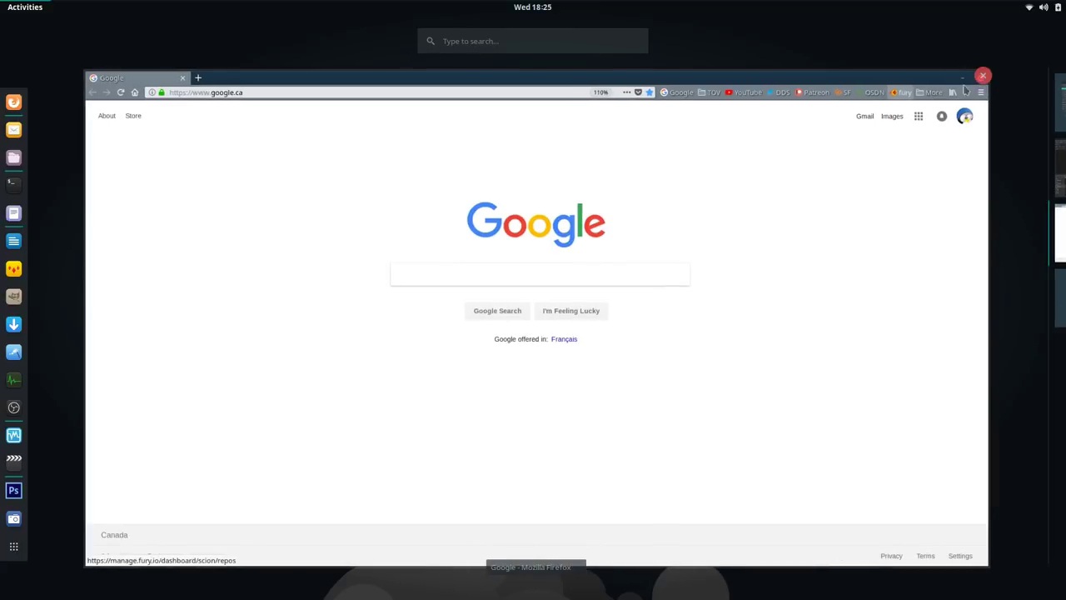
left_click(983, 76)
left_click(1018, 171)
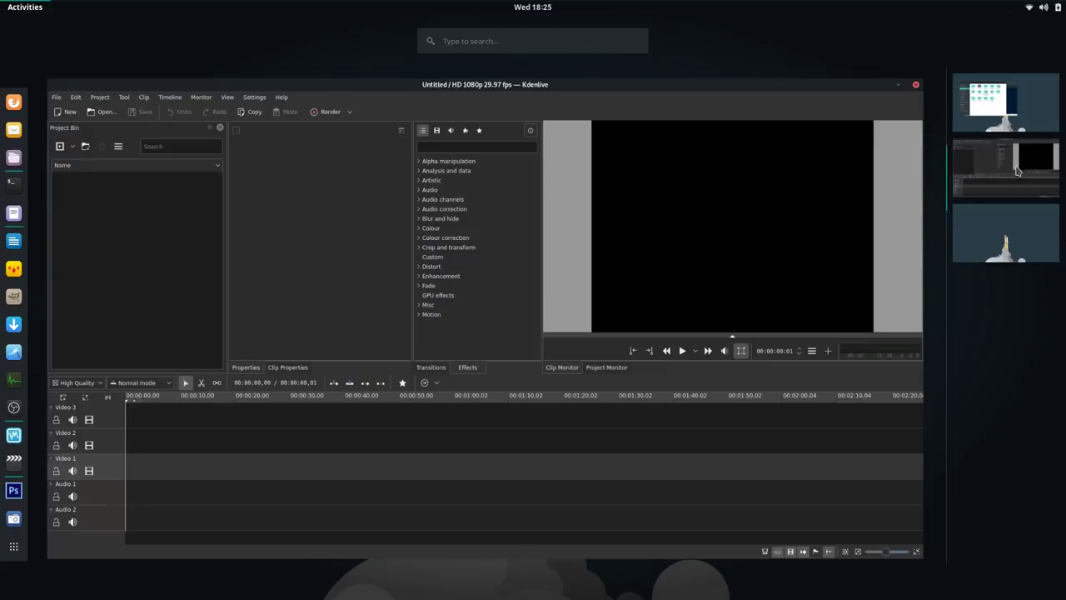
left_click(976, 73)
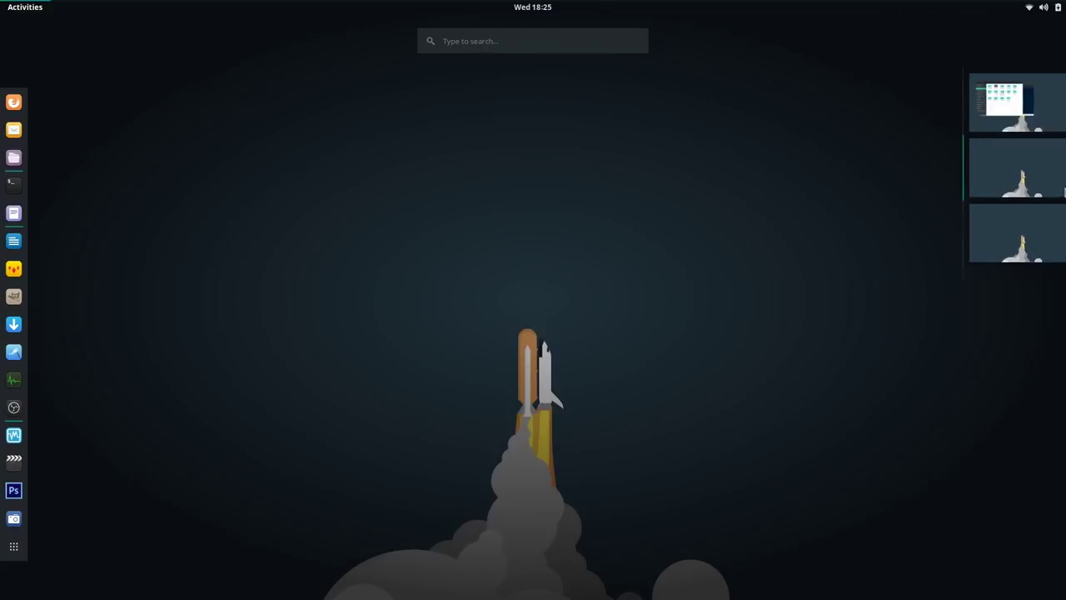
Step: Close Text Editor and Files on the first workspace, leaving an empty overview
left_click(1022, 117)
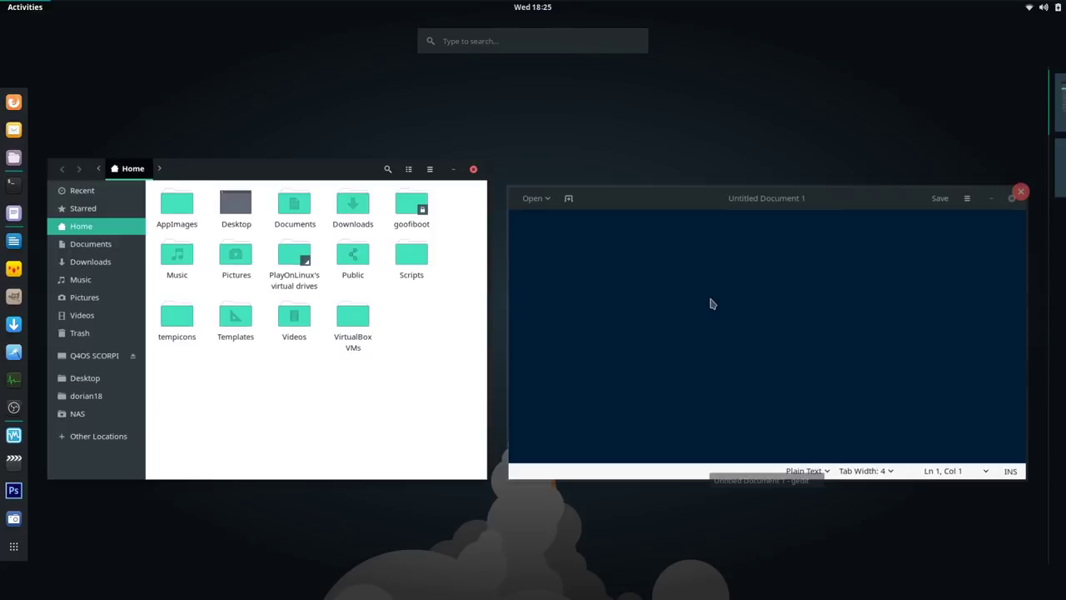
left_click(733, 304)
left_click(629, 147)
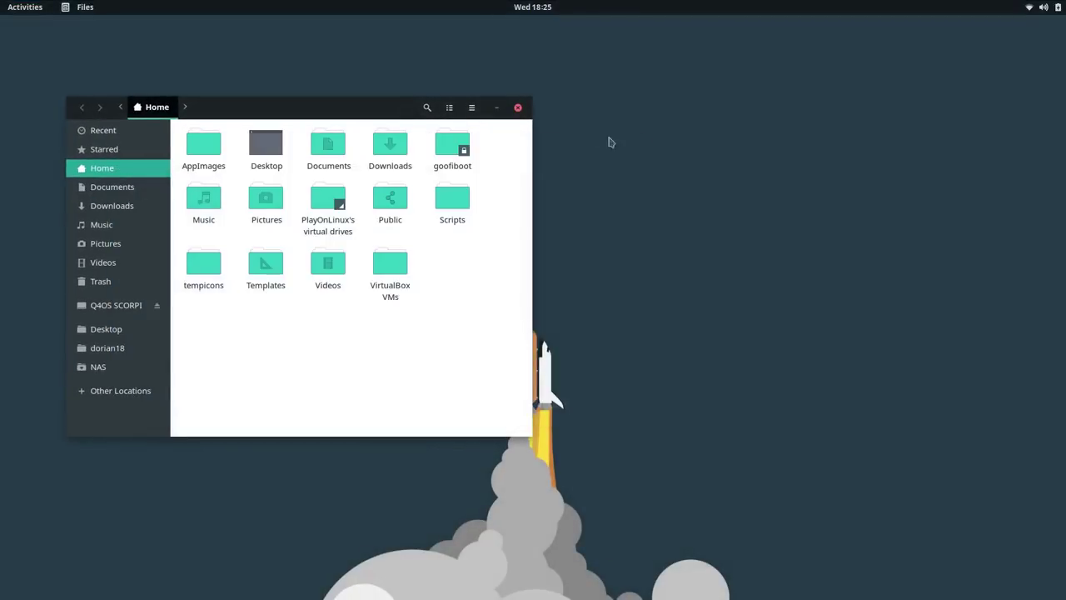
left_click(518, 107)
key("super")
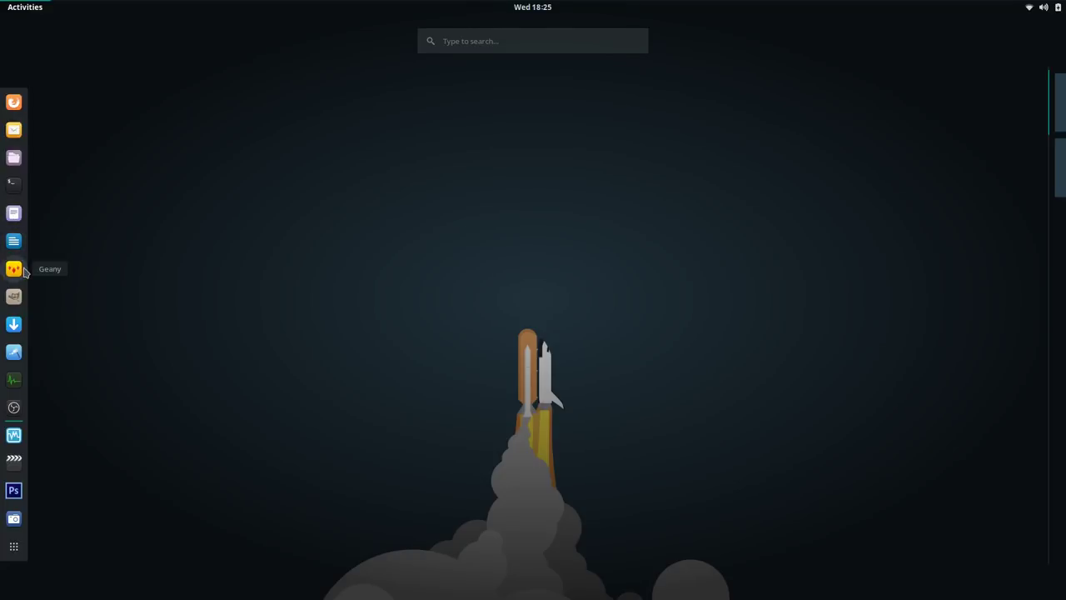
Step: Launch GNOME Tweaks from the dash, opening on its Appearance page
left_click(13, 350)
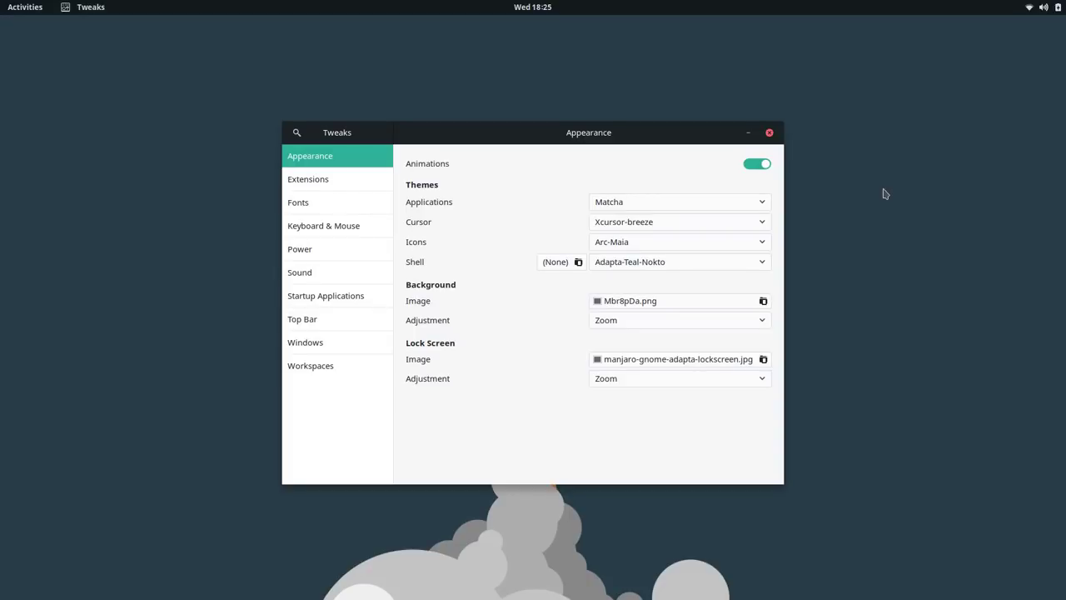
Step: Show the Extensions page in the Tweaks sidebar
left_click(309, 179)
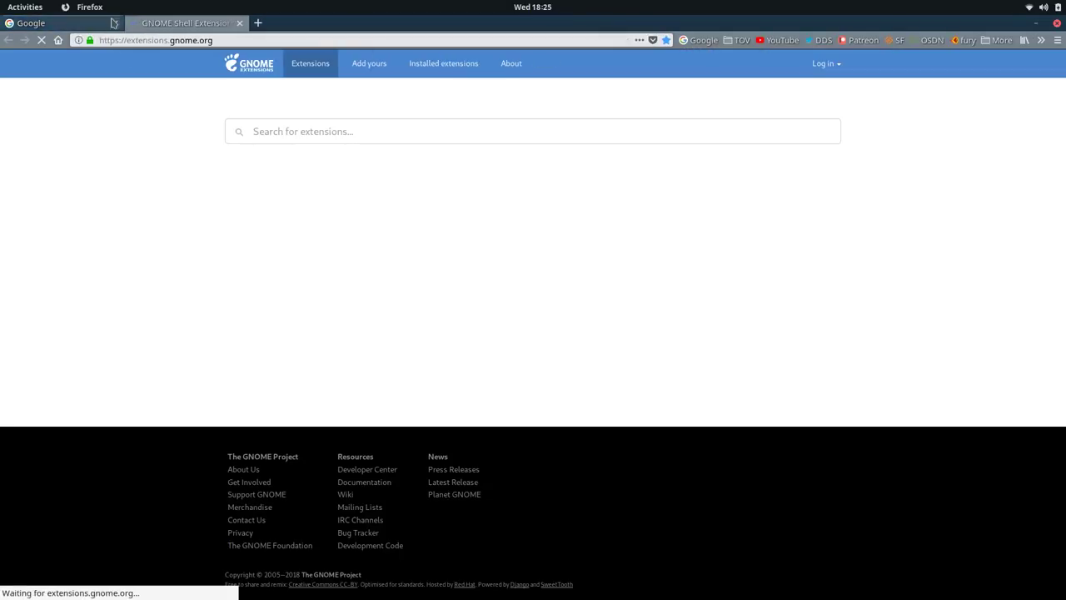
Step: Close the Google tab, reload extensions.gnome.org, and close Firefox
left_click(115, 23)
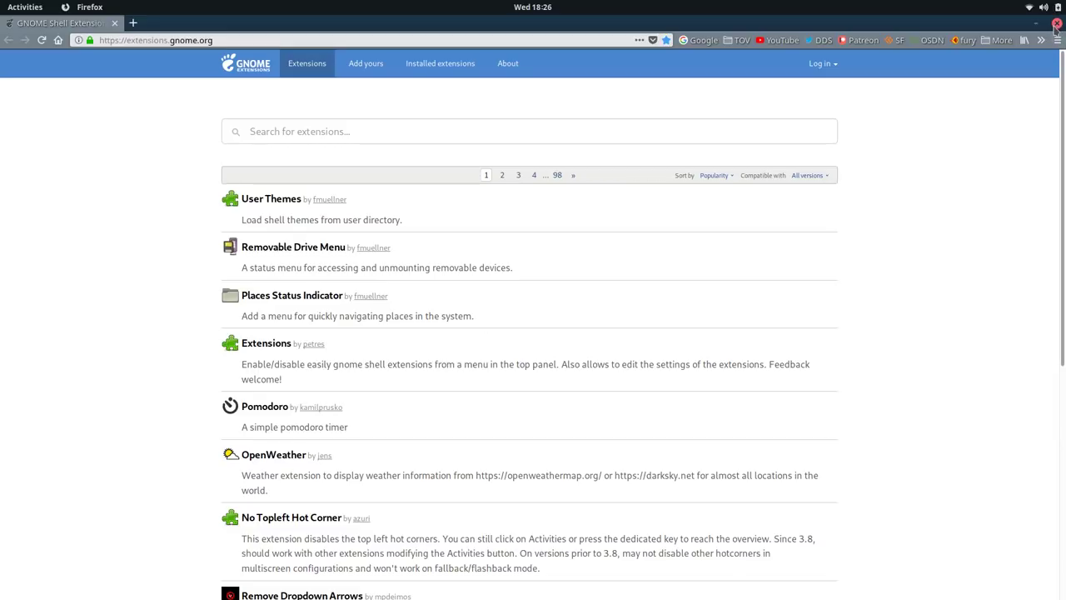
key("F5")
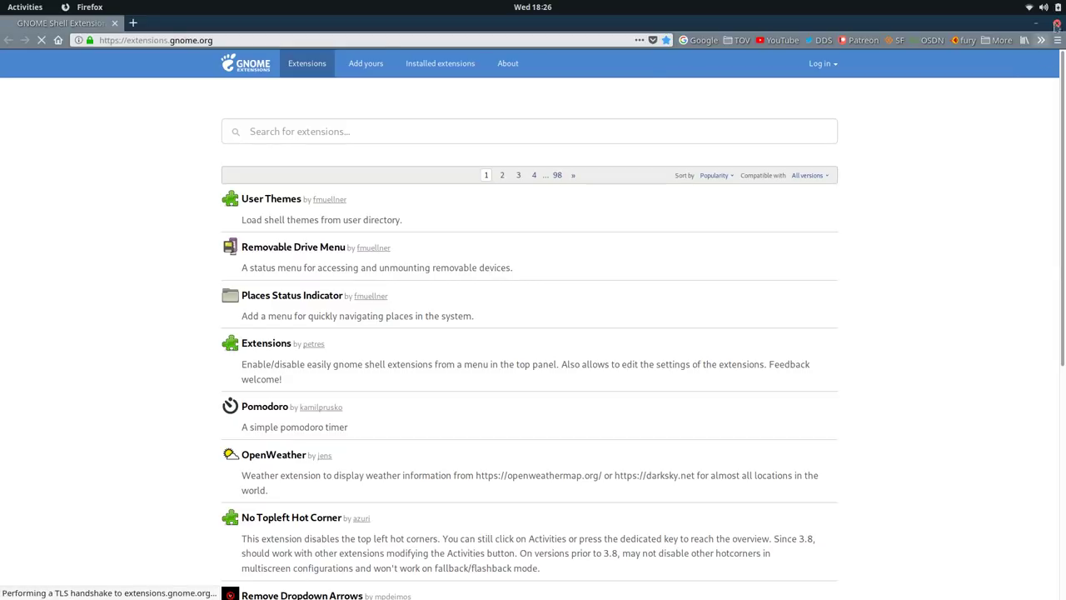
left_click(1057, 24)
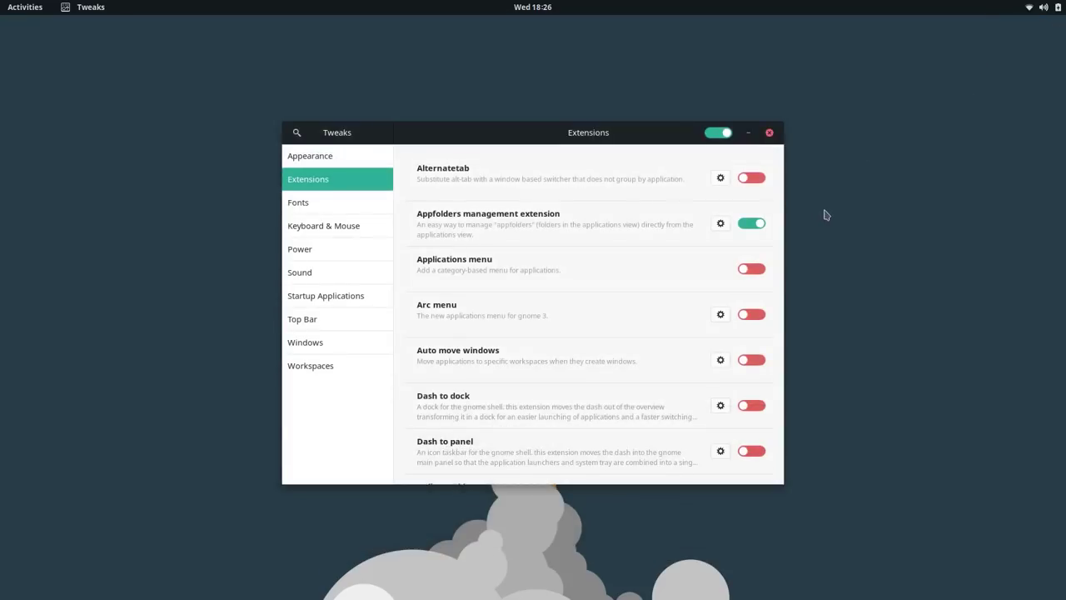
Step: Open Files at Home from the dock and arrange it beside the Tweaks window
mouse_move(1, 1)
left_click(14, 158)
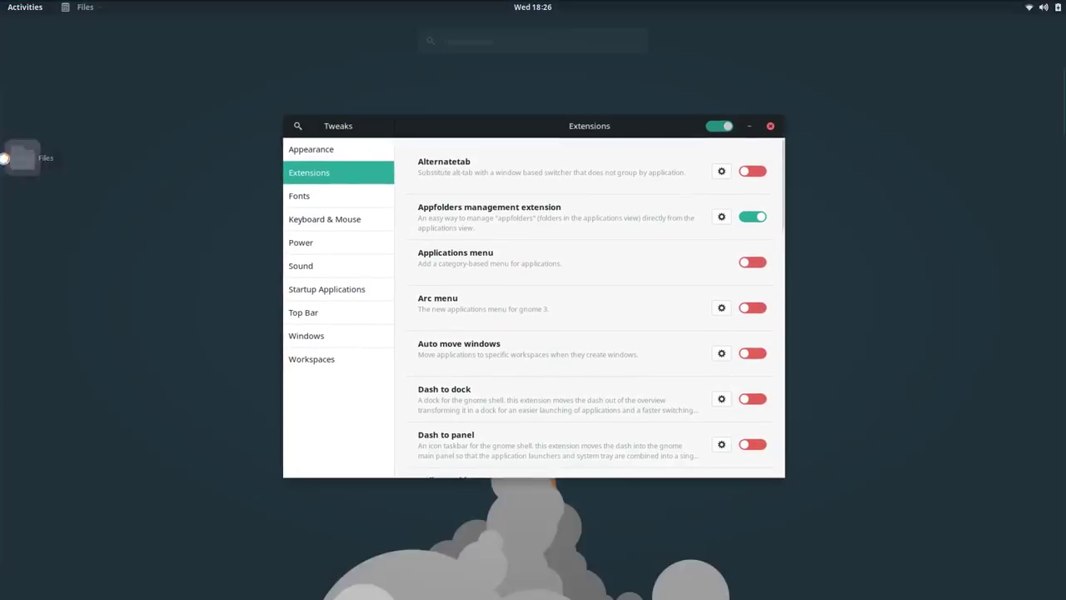
left_click_drag(287, 30, 358, 74)
left_click(613, 133)
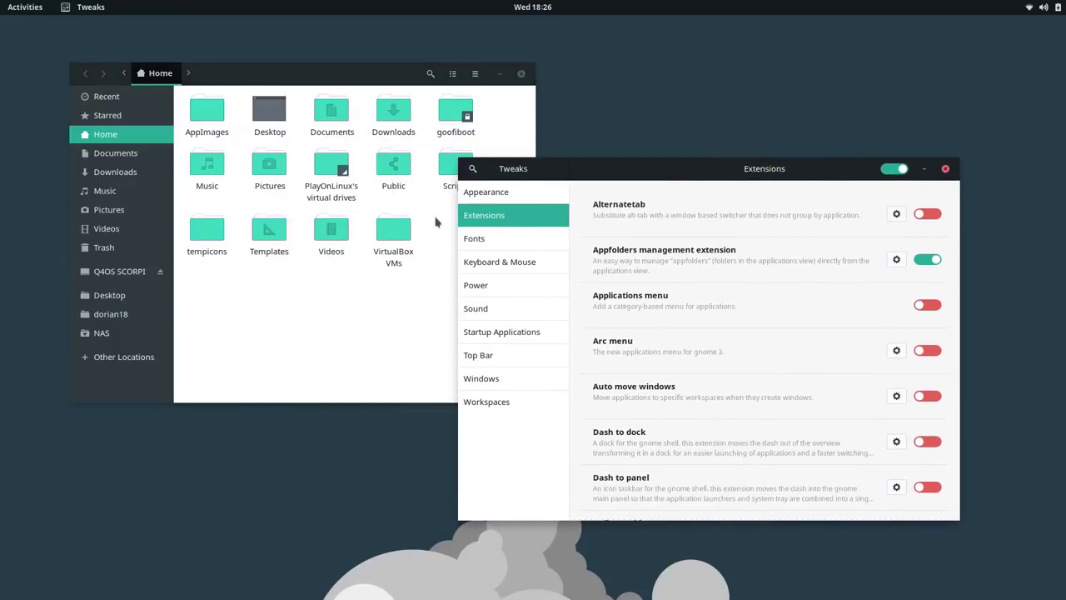
Step: In Tweaks' Windows settings, keep titlebar middle-click on Minimize and switch off the Minimize button
left_click(493, 382)
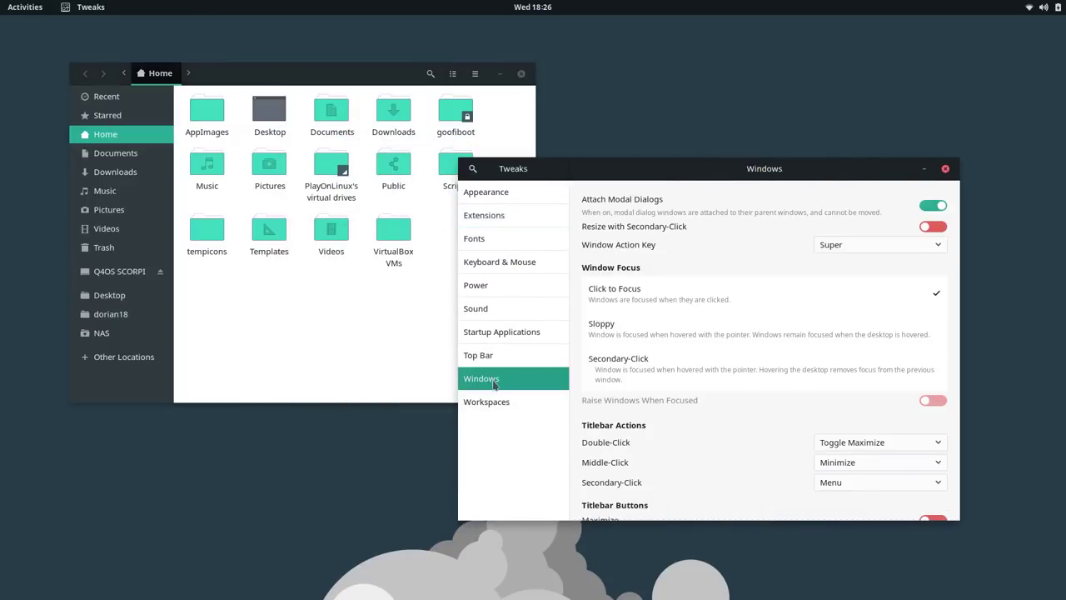
scroll(635, 378, "down", 2)
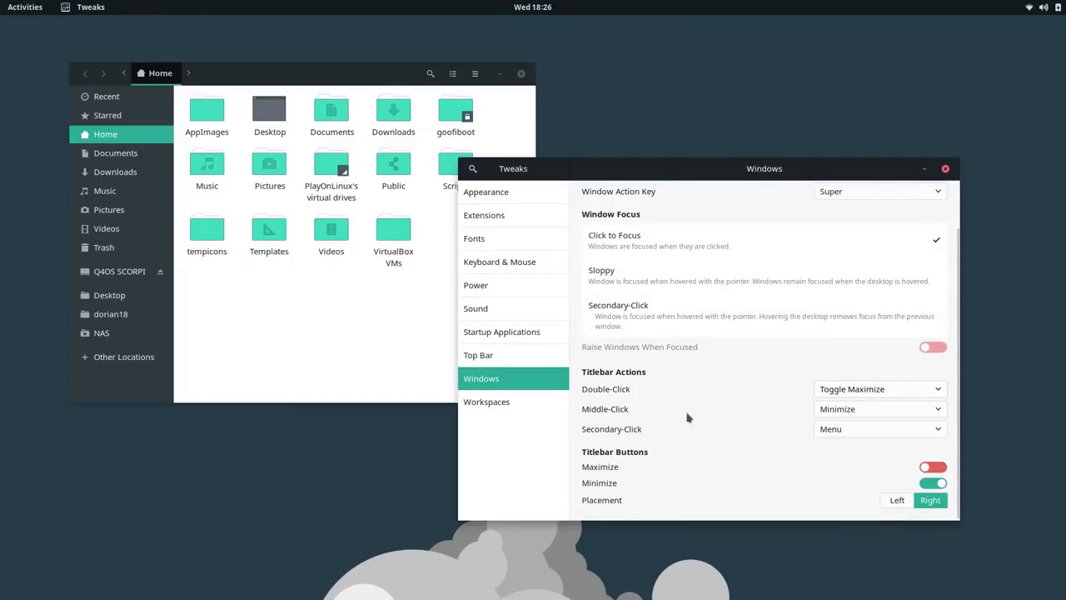
left_click(863, 413)
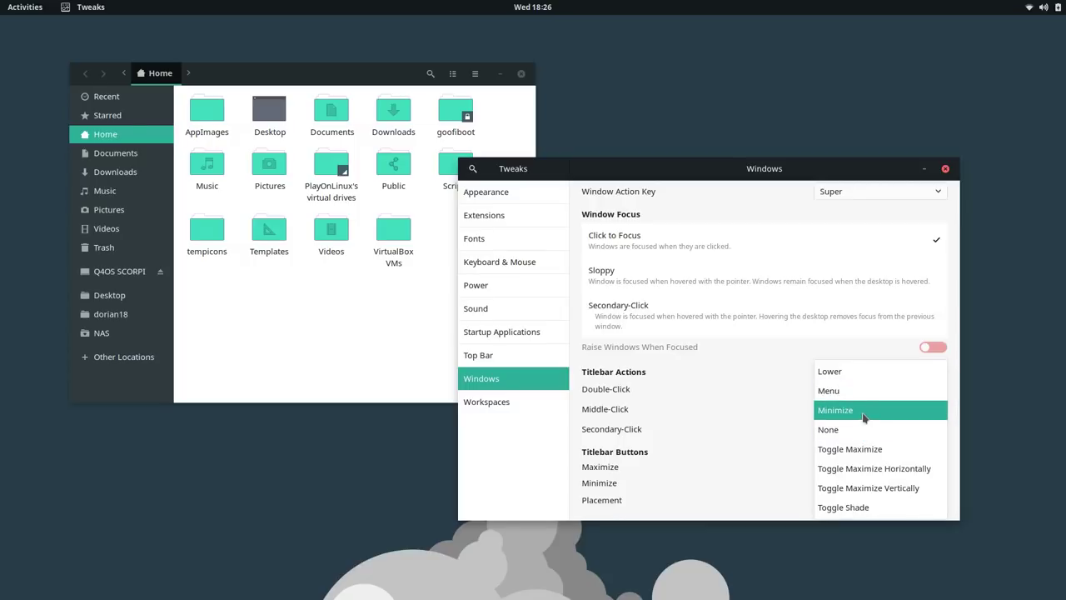
left_click(855, 414)
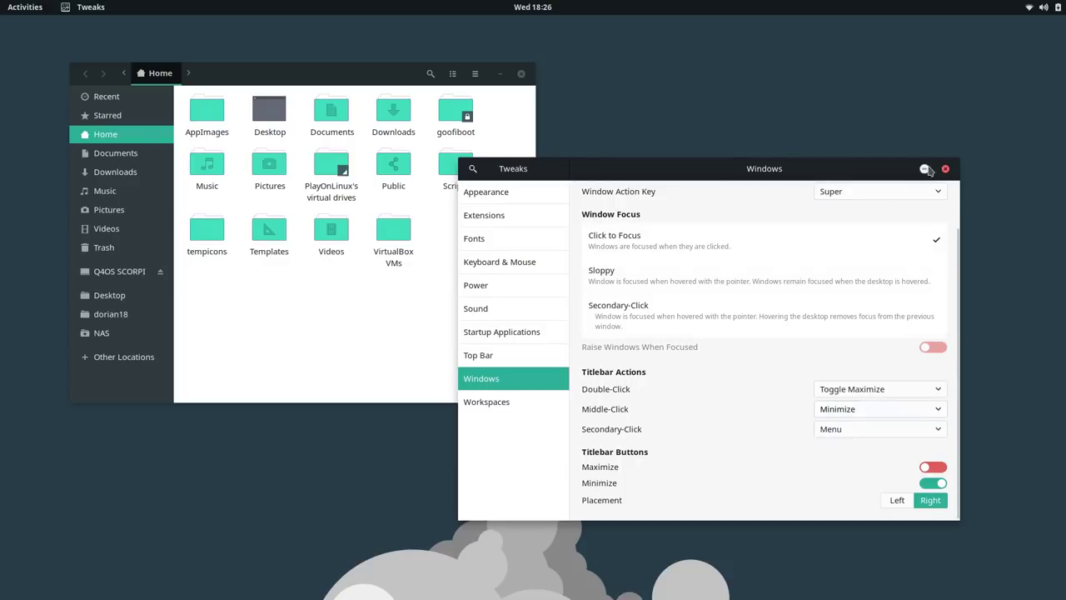
left_click(923, 484)
Step: Minimize Tweaks and Files by middle-clicking their titlebars, then restore both from the overview
middle_click(640, 175)
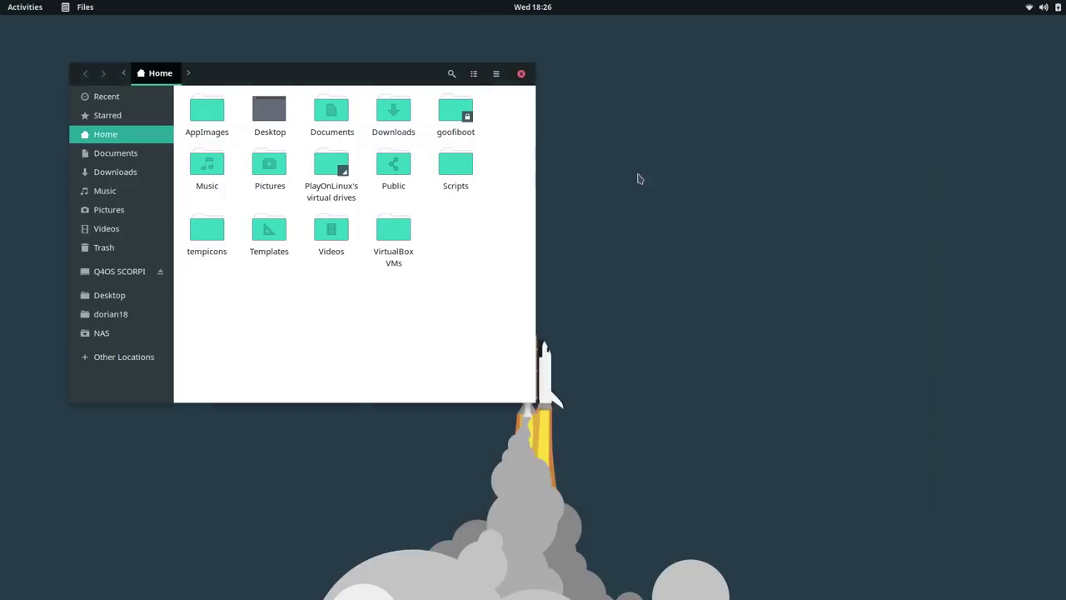
middle_click(324, 76)
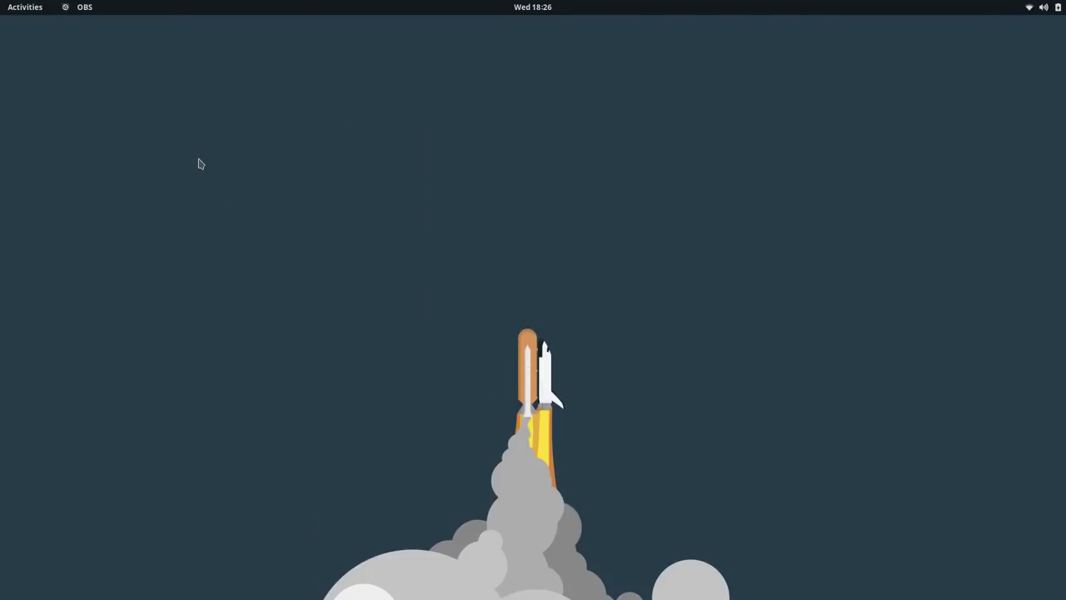
key("super")
left_click(443, 429)
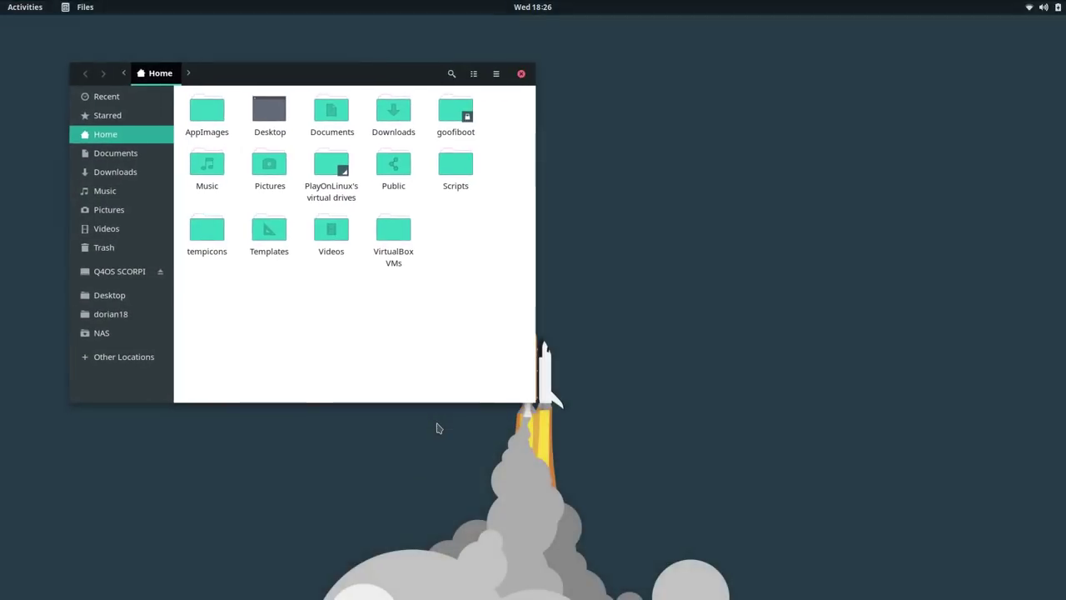
key("super")
left_click(767, 292)
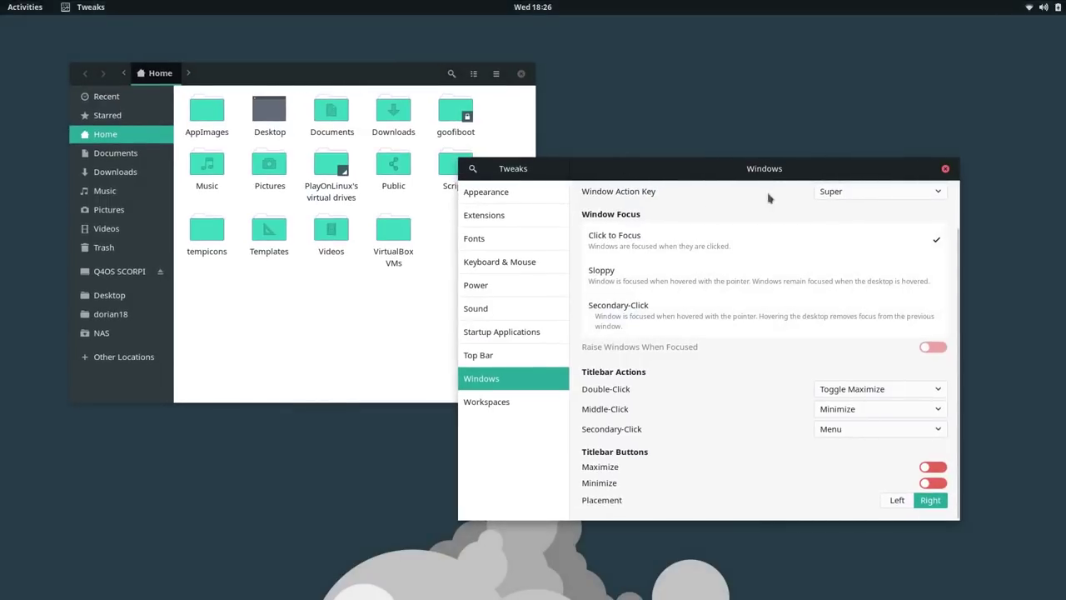
Step: Turn the Maximize button on, test it on Tweaks, turn it off, close Tweaks, recentre Files
left_click(937, 470)
left_click(925, 169)
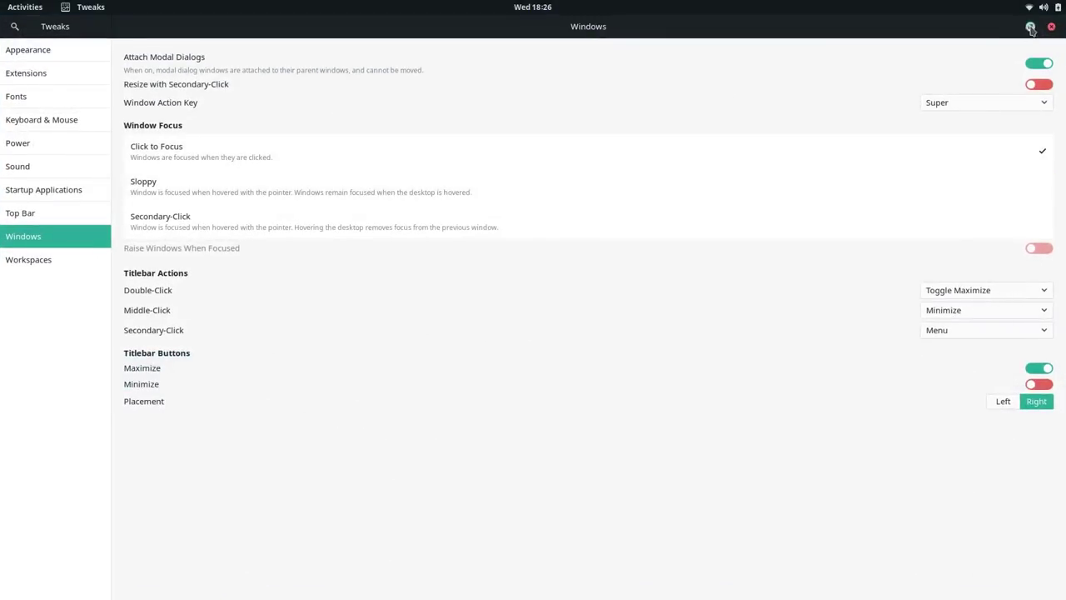
left_click(1029, 26)
left_click(956, 513)
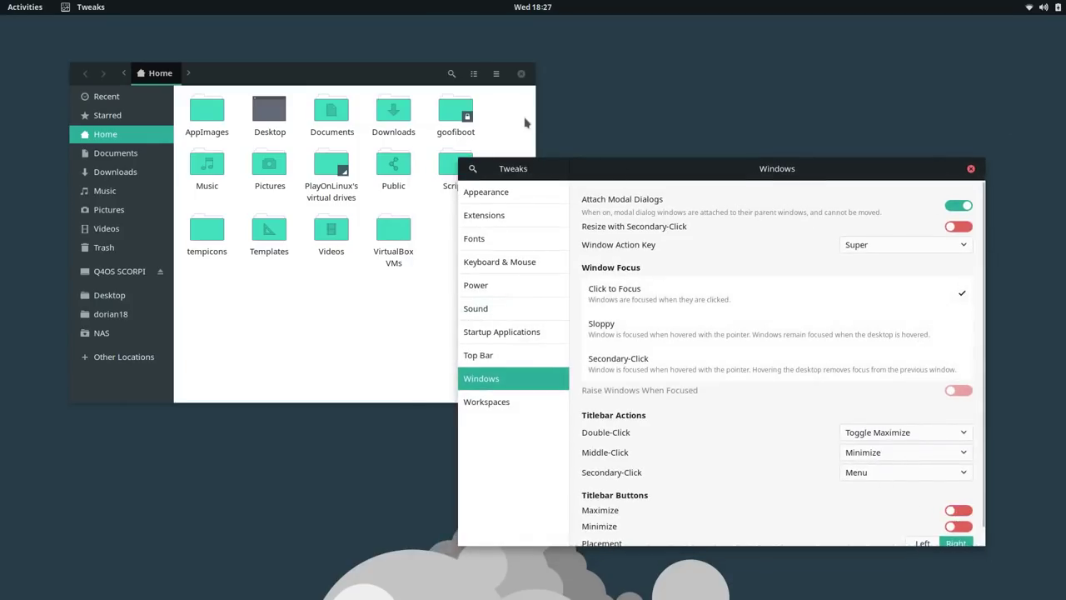
left_click(970, 168)
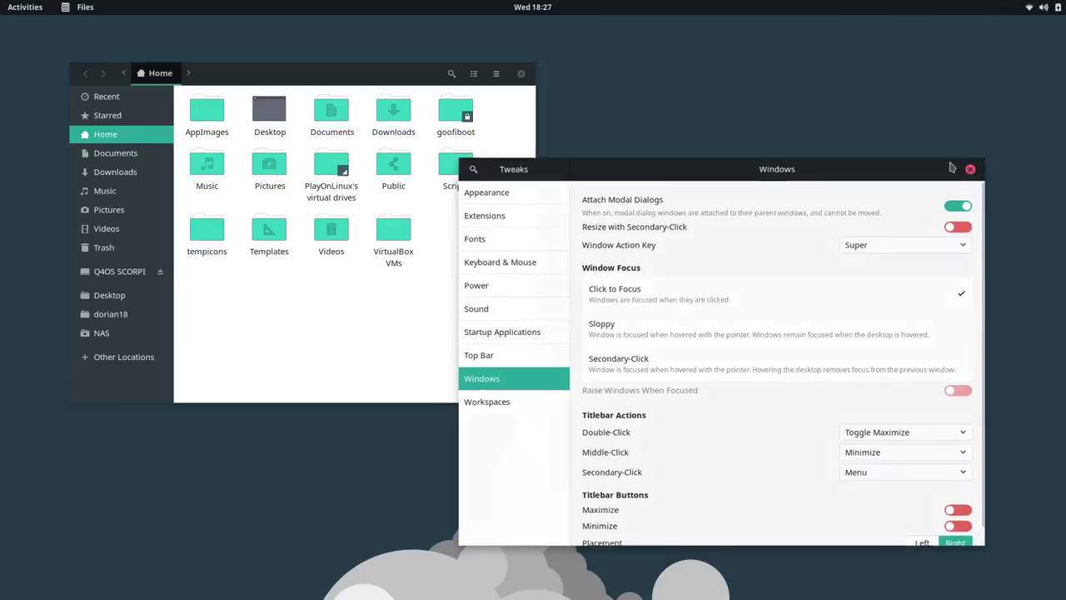
left_click_drag(297, 76, 419, 131)
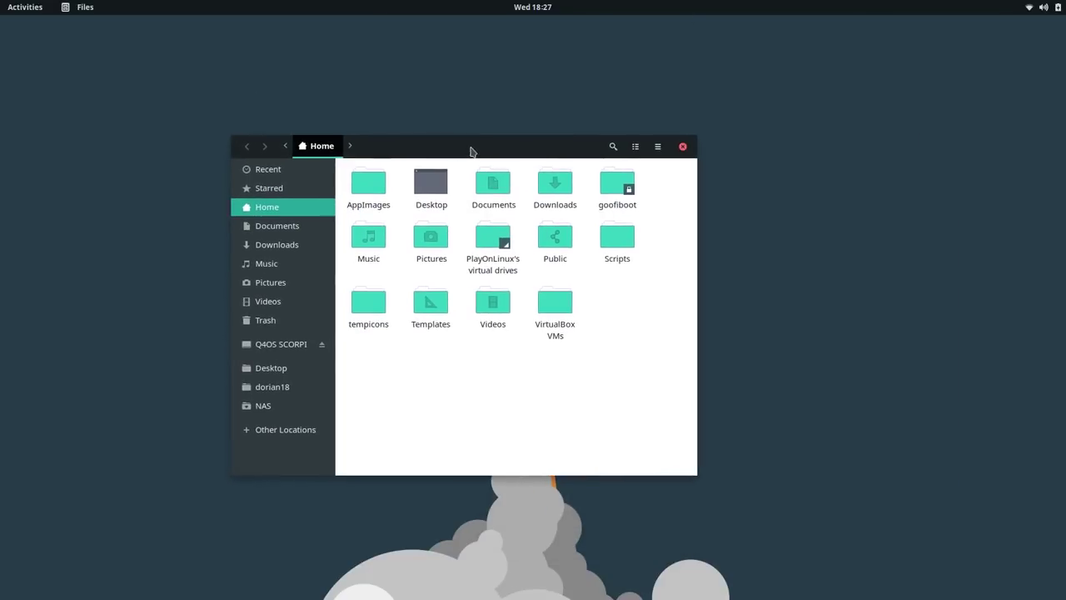
Step: Maximize and restore the Files window, drag-snap it to the right half, then move it back to centre
key("super+Up")
double_click(515, 37)
left_click_drag(501, 154, 1065, 140)
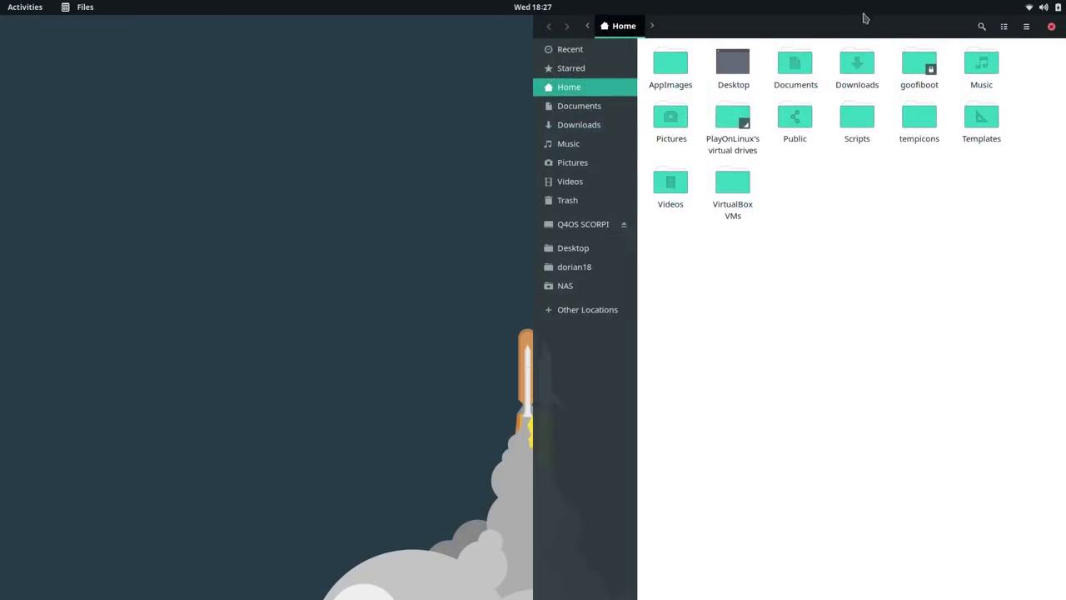
left_click_drag(863, 18, 202, 112)
key("super+h")
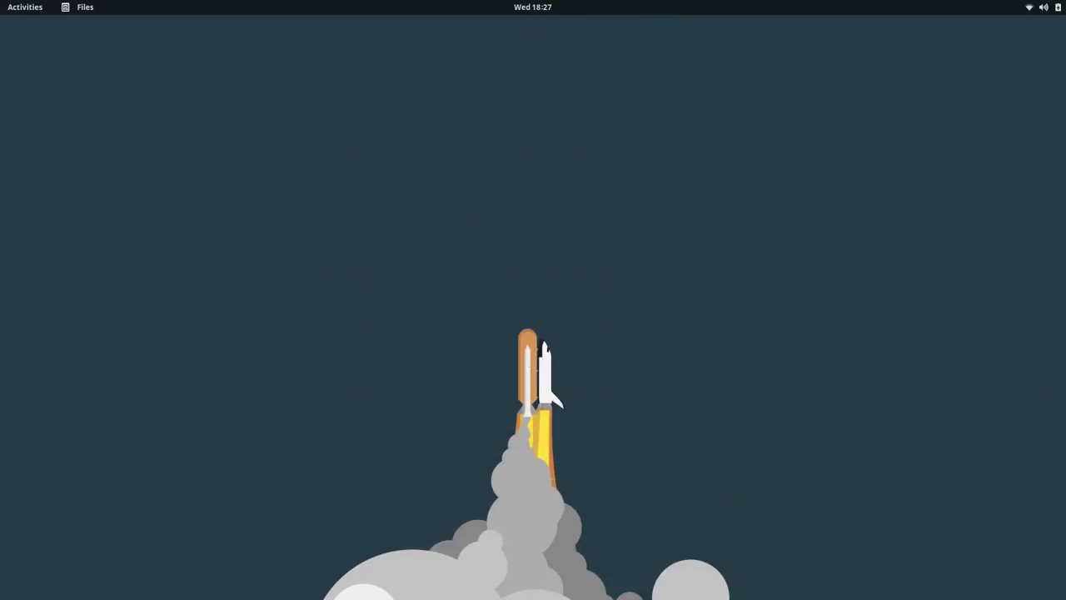
left_click_drag(183, 245, 574, 136)
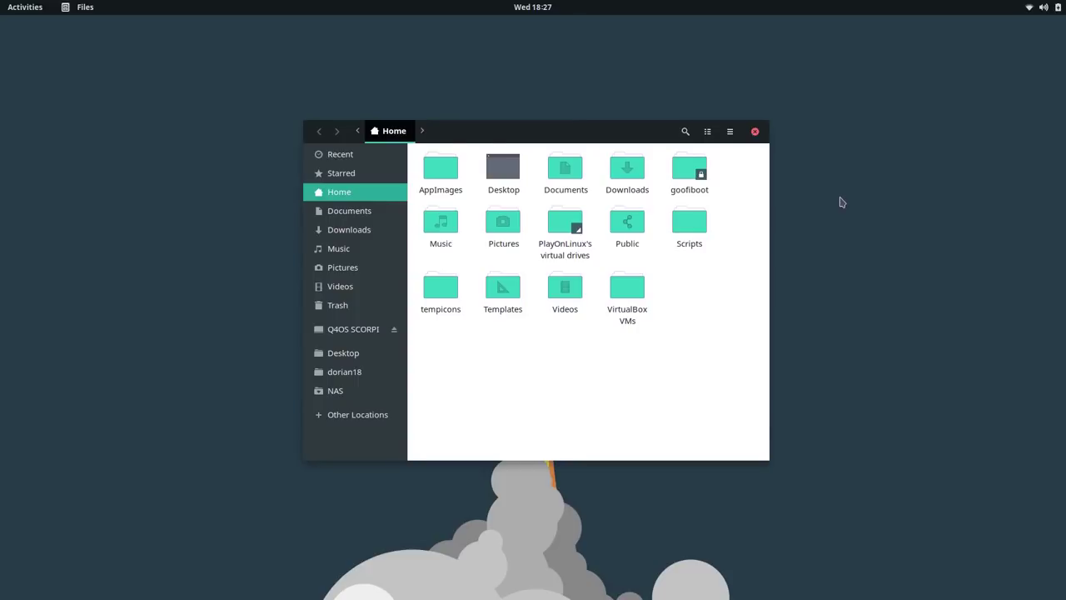
Step: Cycle Files through left, right, maximized and restored with Super+arrows, narrow it, then close it
key("super+Left")
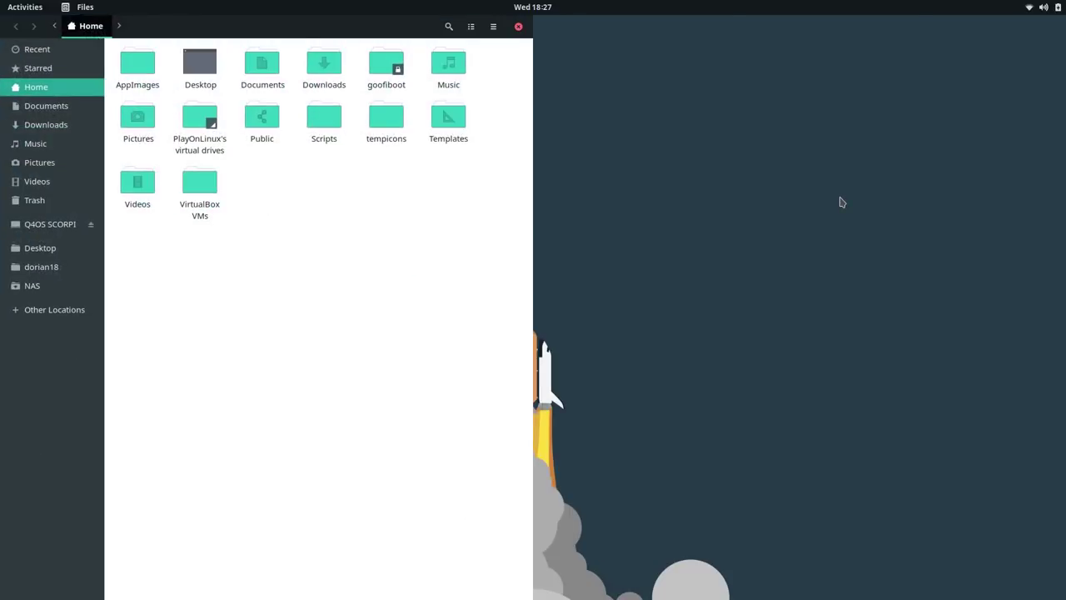
key("super+Right")
key("super+Up")
key("super+Down")
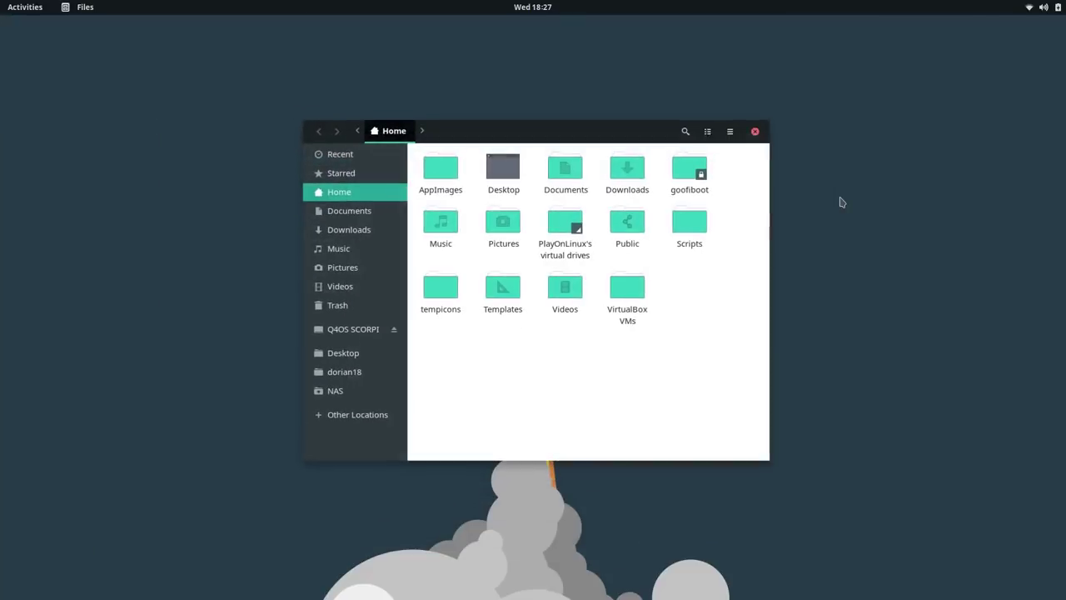
key("super+Right")
key("super+Left")
key("super+Down")
key("super+Up")
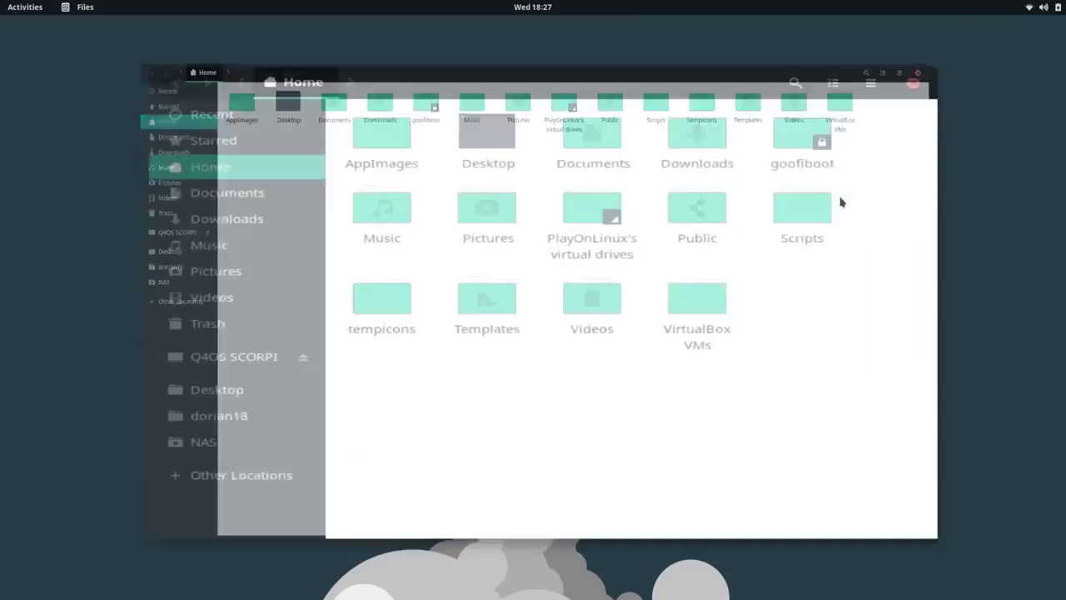
key("super+Down")
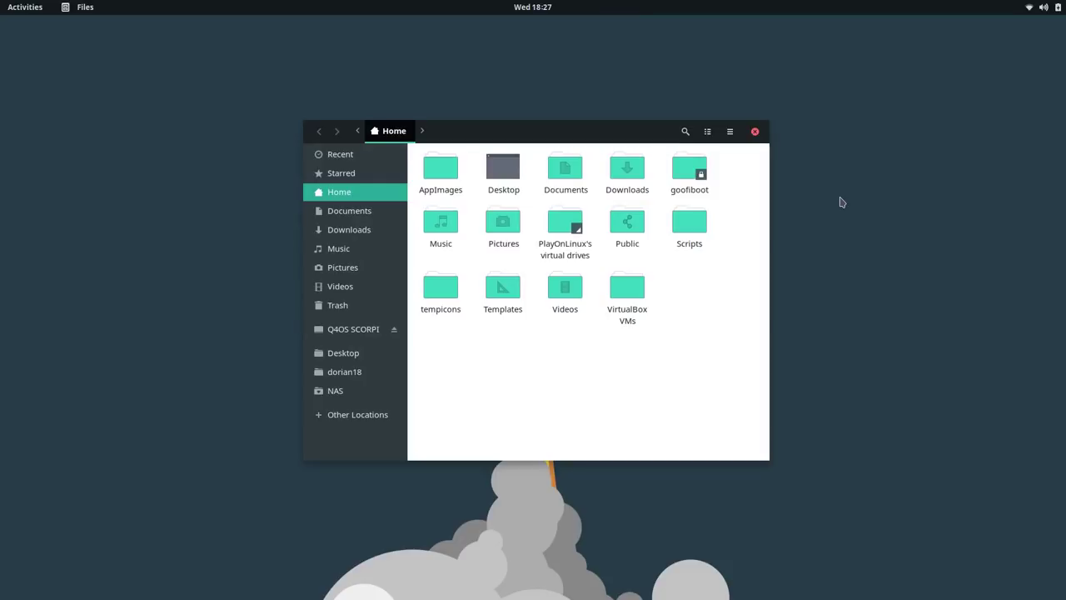
left_click_drag(769, 160, 744, 164)
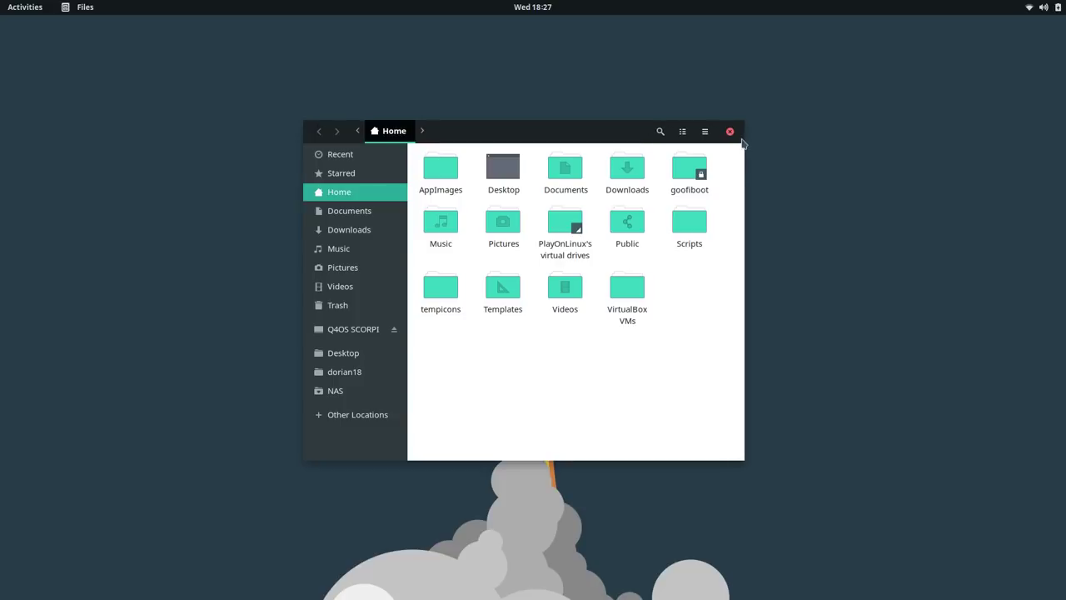
left_click(730, 132)
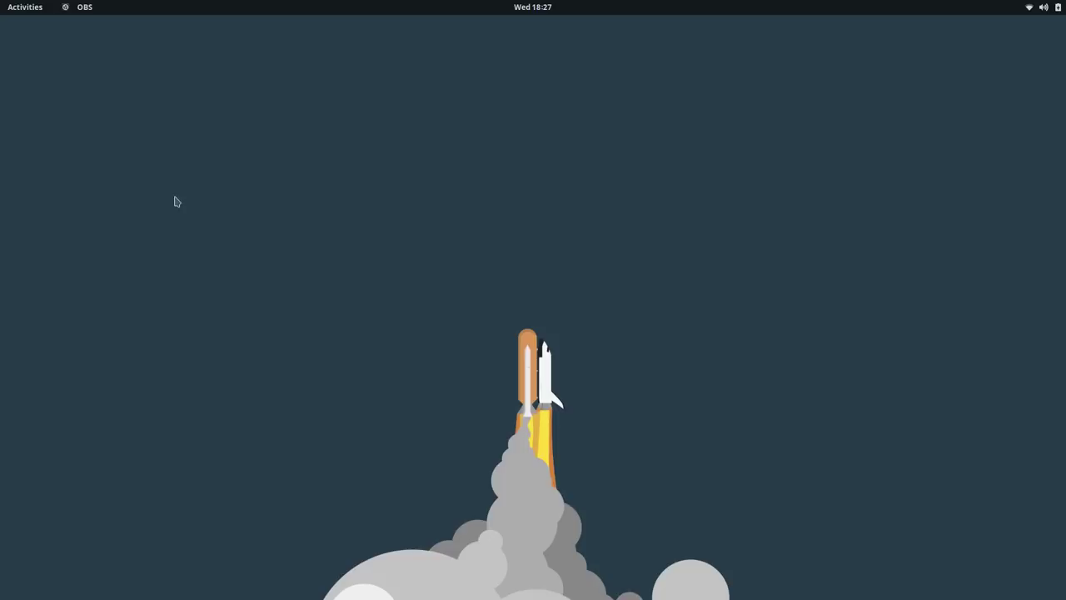
Step: Launch Tweaks from the Activities overview and show its Extensions page
key("super")
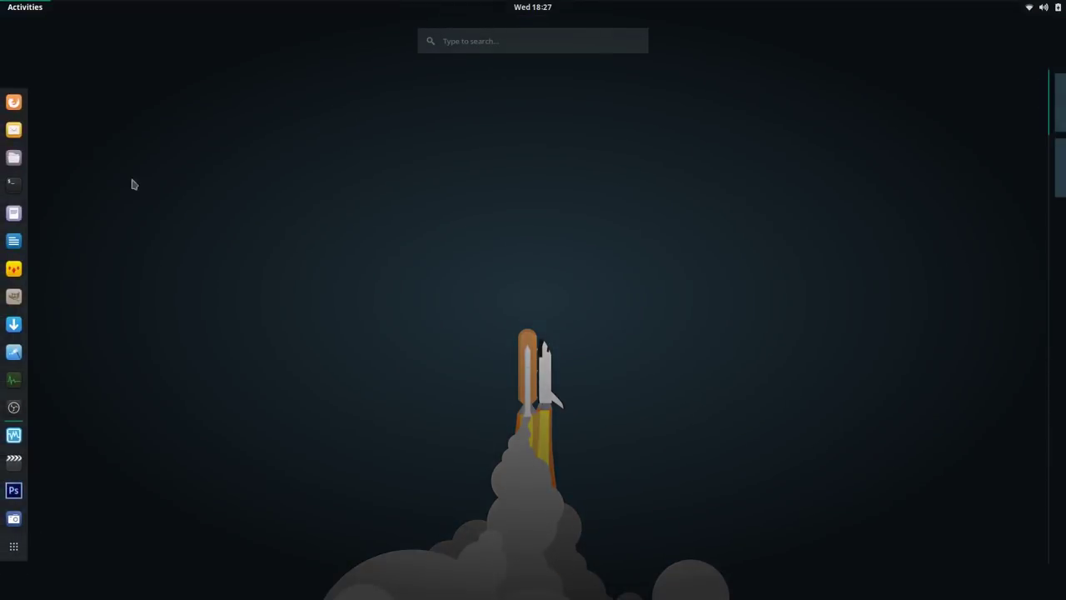
left_click(12, 356)
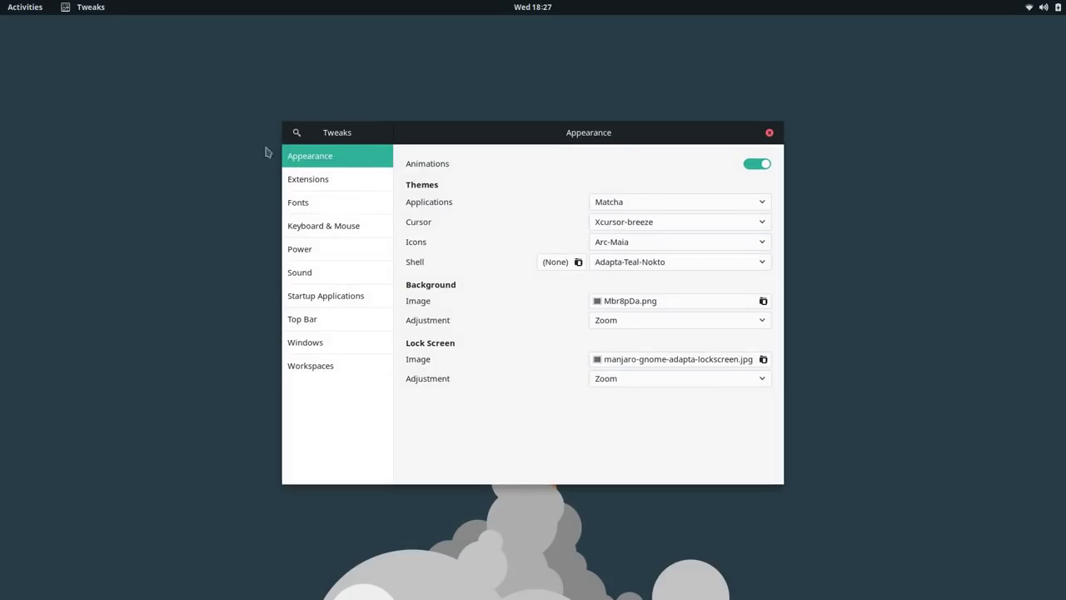
left_click(305, 183)
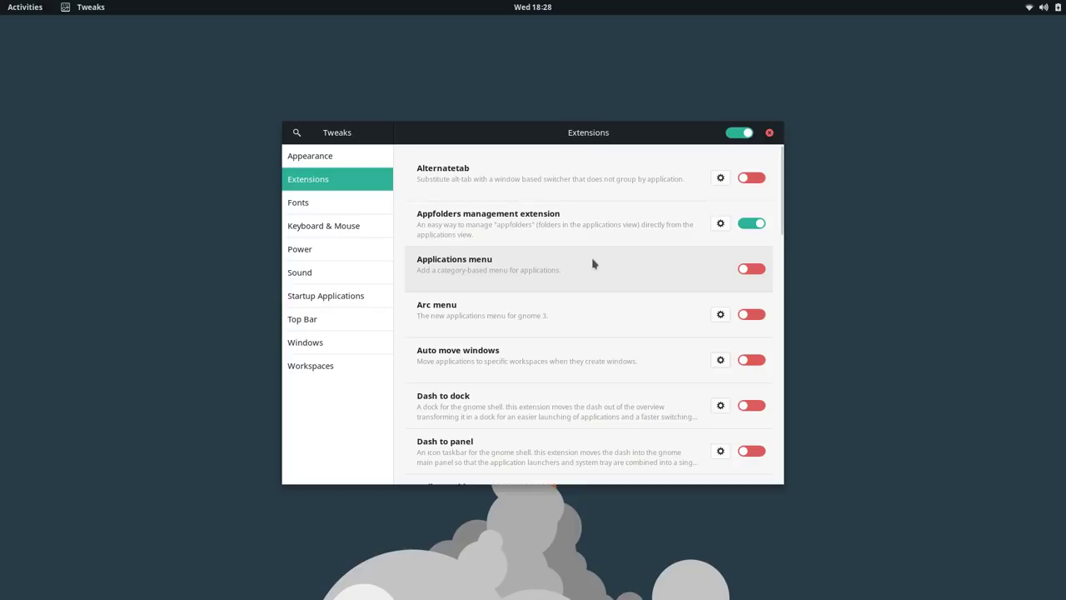
Step: Scroll down the Extensions list and switch on the Places status indicator extension
scroll(586, 274, "down", 3)
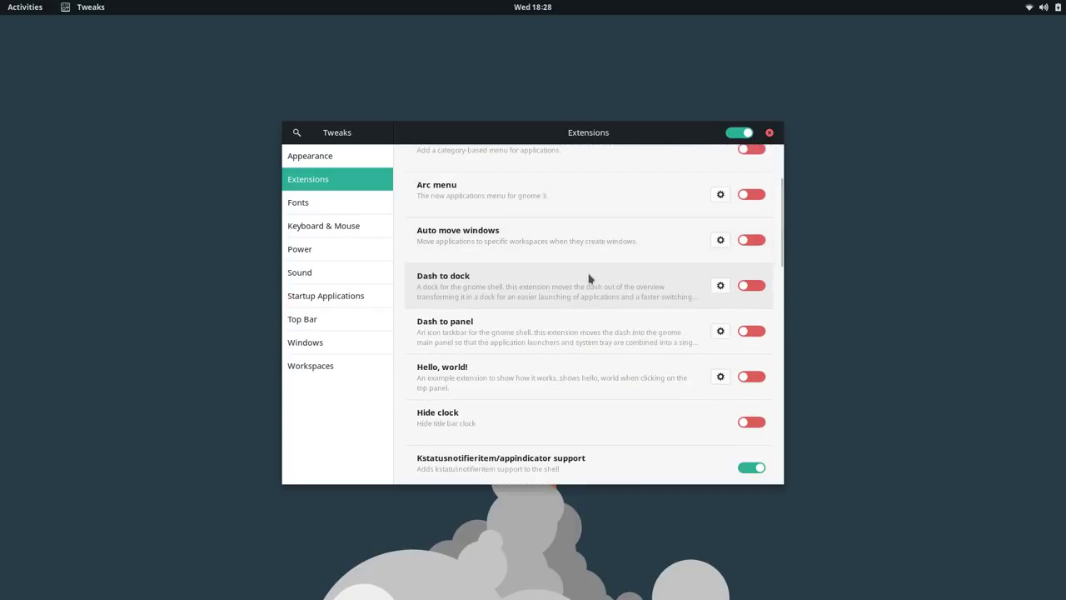
scroll(589, 283, "down", 3)
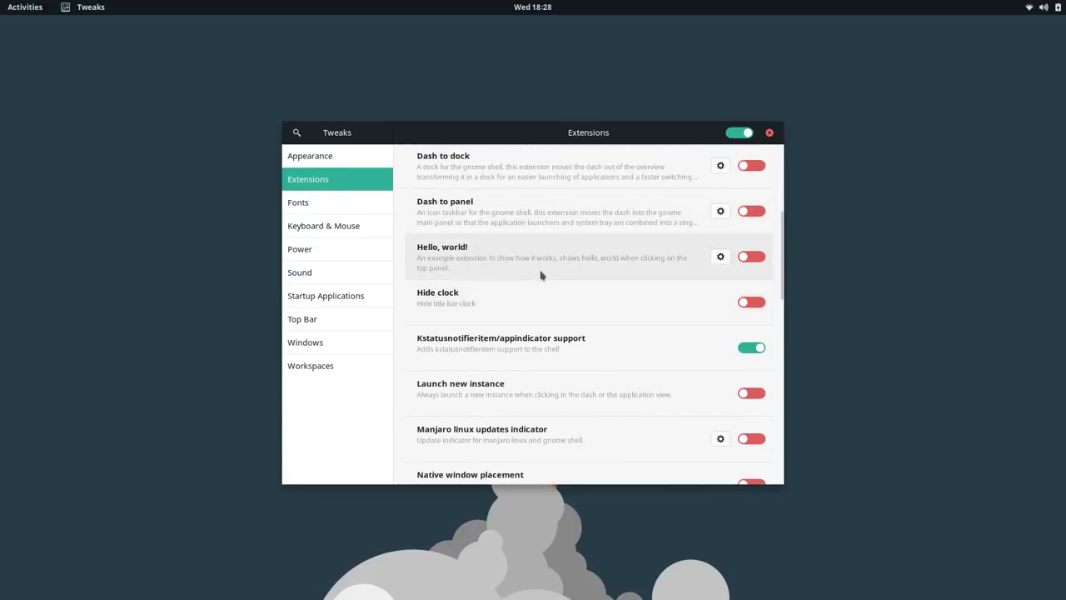
scroll(546, 279, "down", 2)
scroll(556, 287, "down", 1)
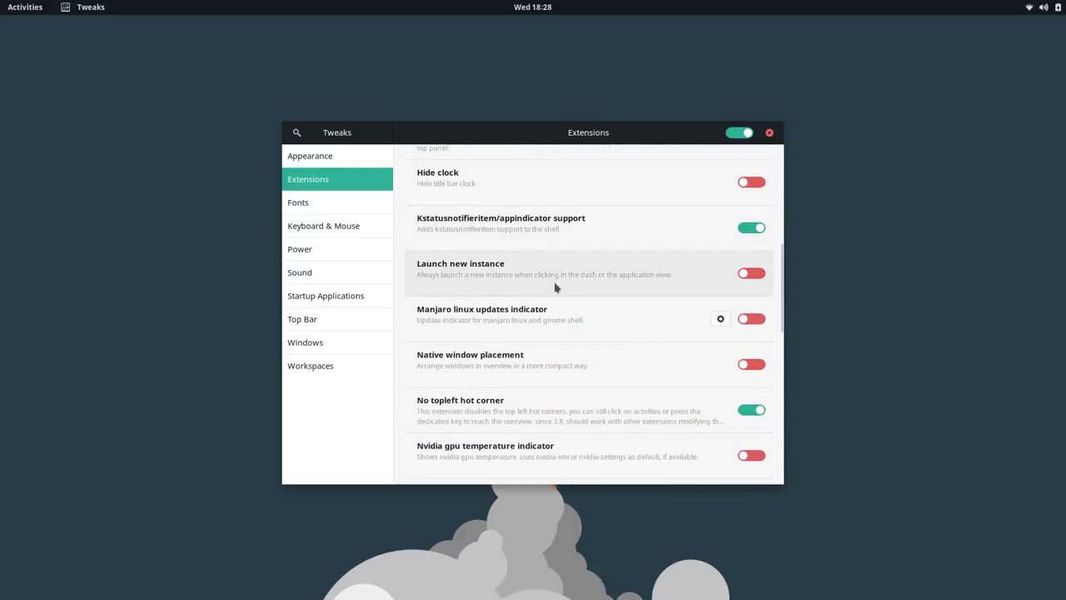
scroll(554, 283, "down", 1)
scroll(554, 286, "down", 3)
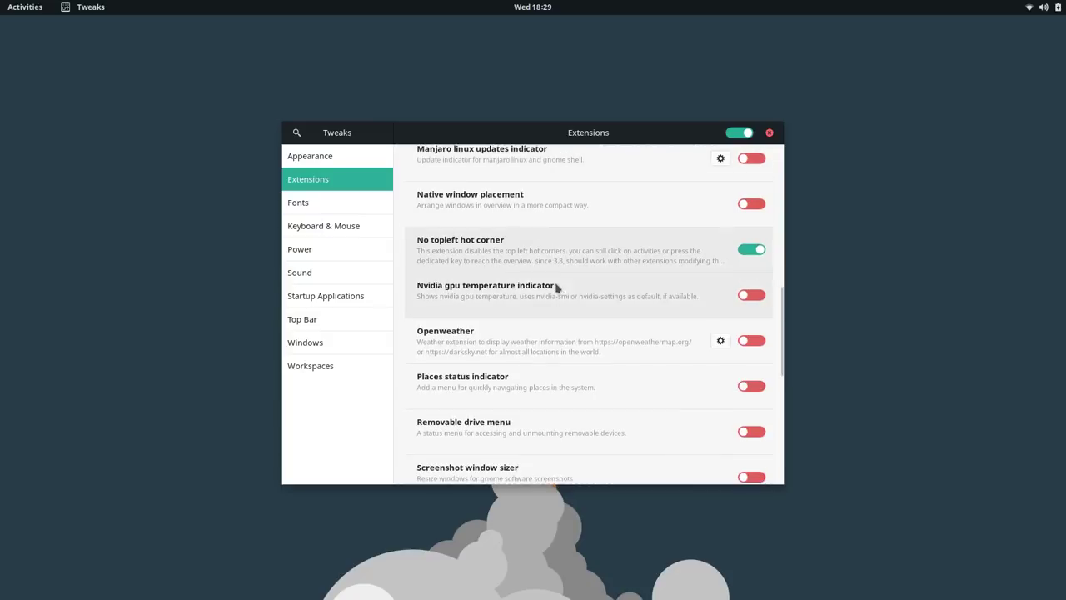
scroll(534, 268, "down", 1)
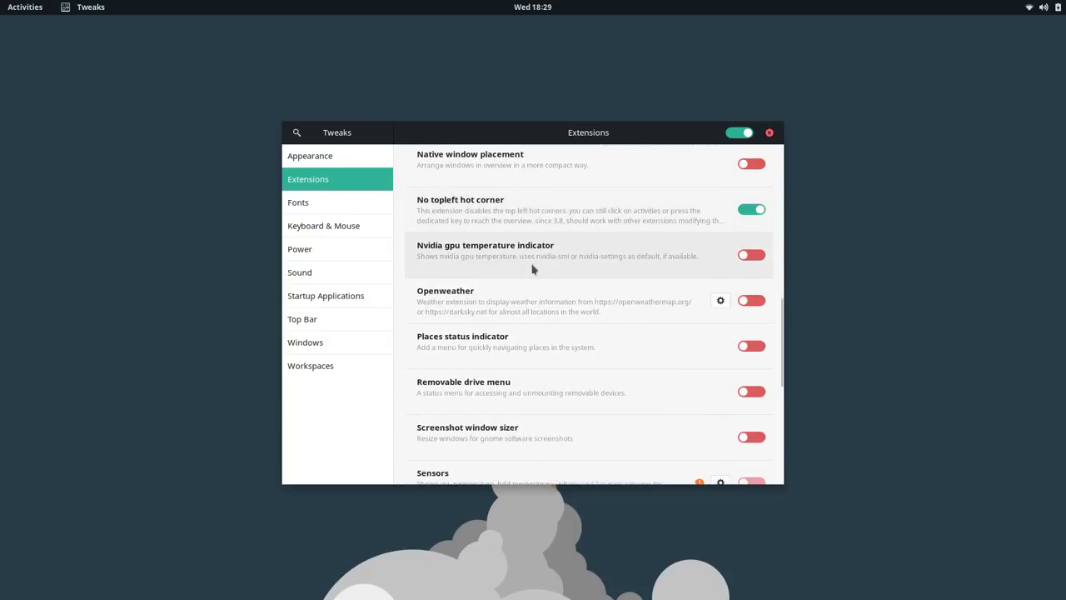
scroll(530, 268, "down", 1)
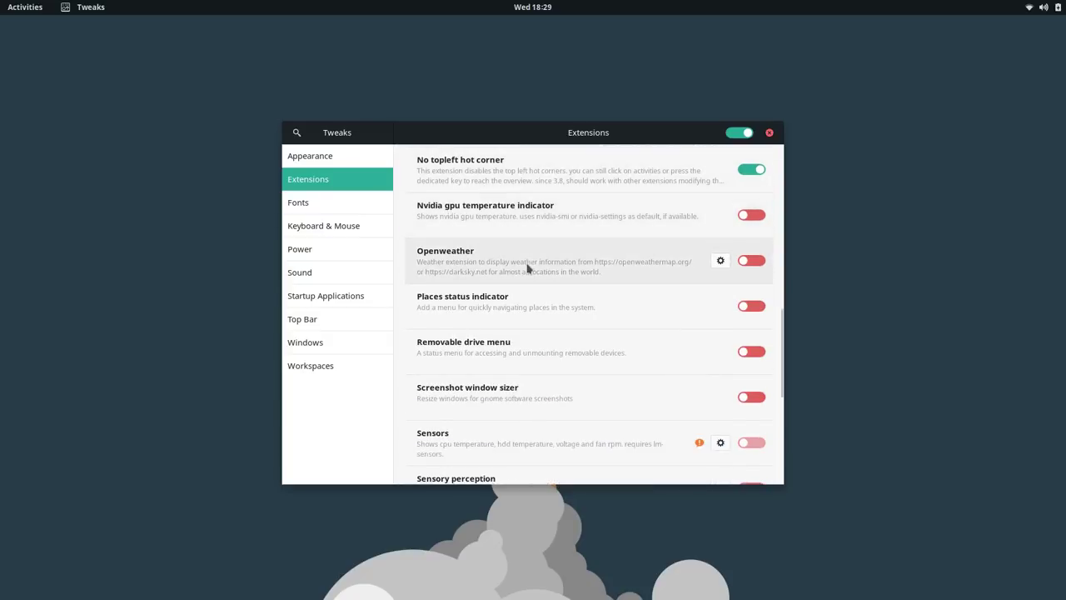
left_click(759, 308)
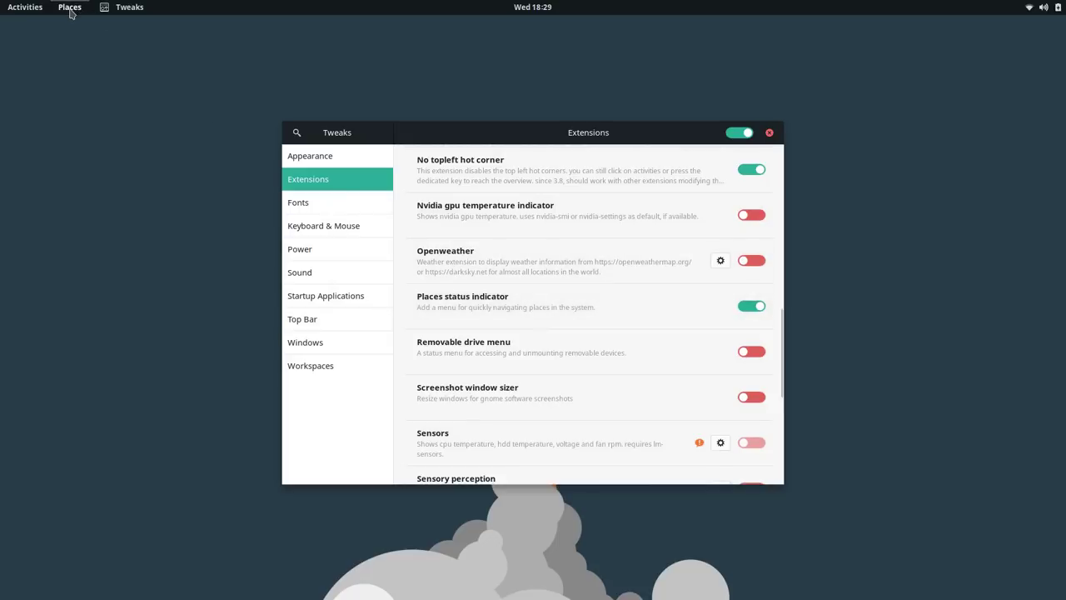
left_click(741, 309)
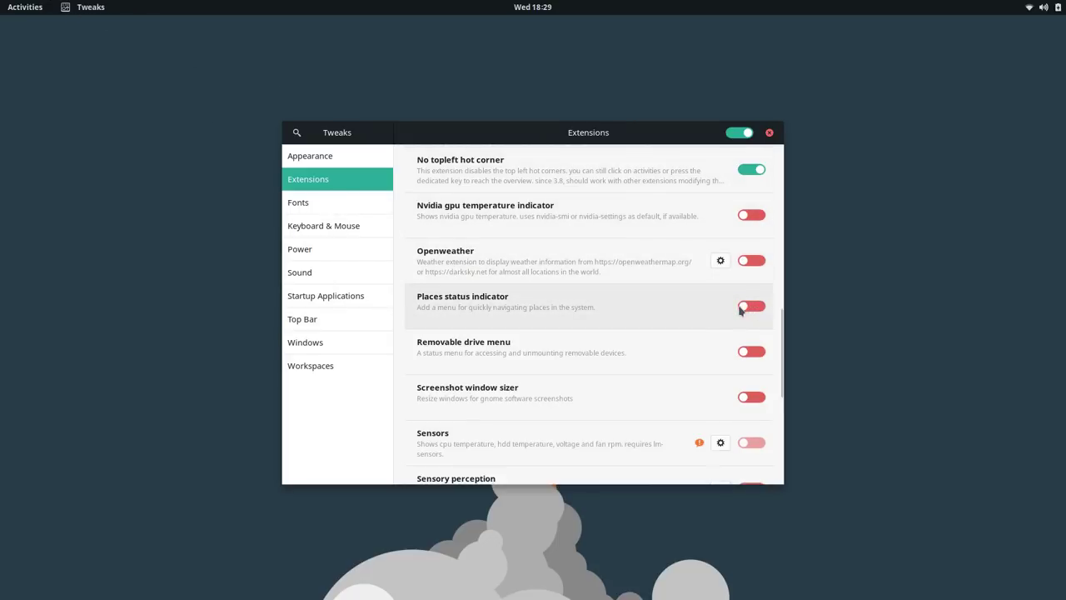
left_click(747, 309)
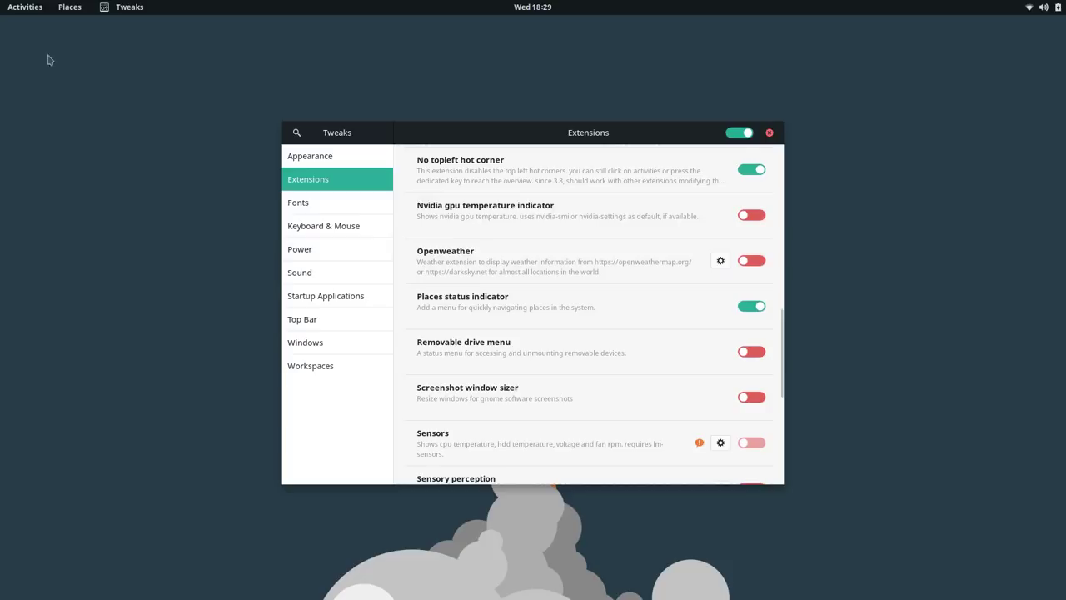
Step: Try the new Places menu, then launch Files and move its window down and right
left_click(69, 7)
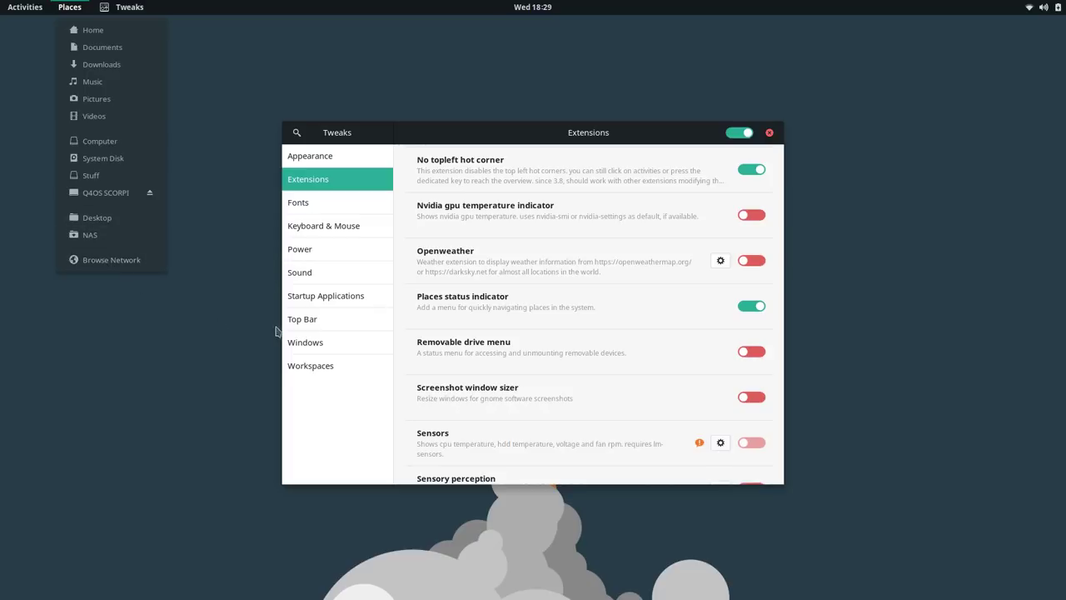
left_click(67, 7)
left_click(15, 7)
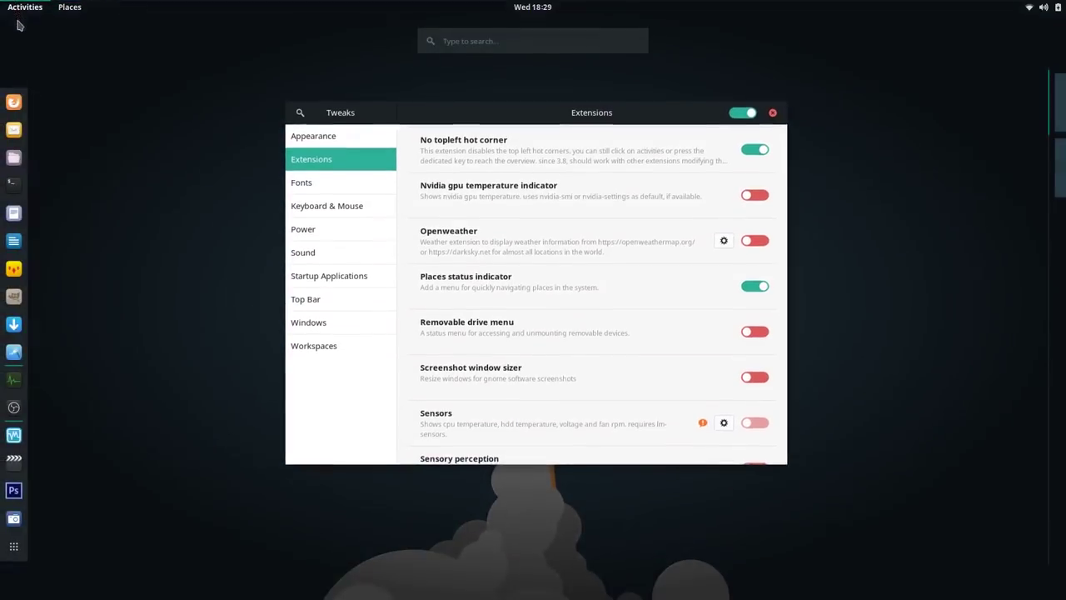
left_click(14, 158)
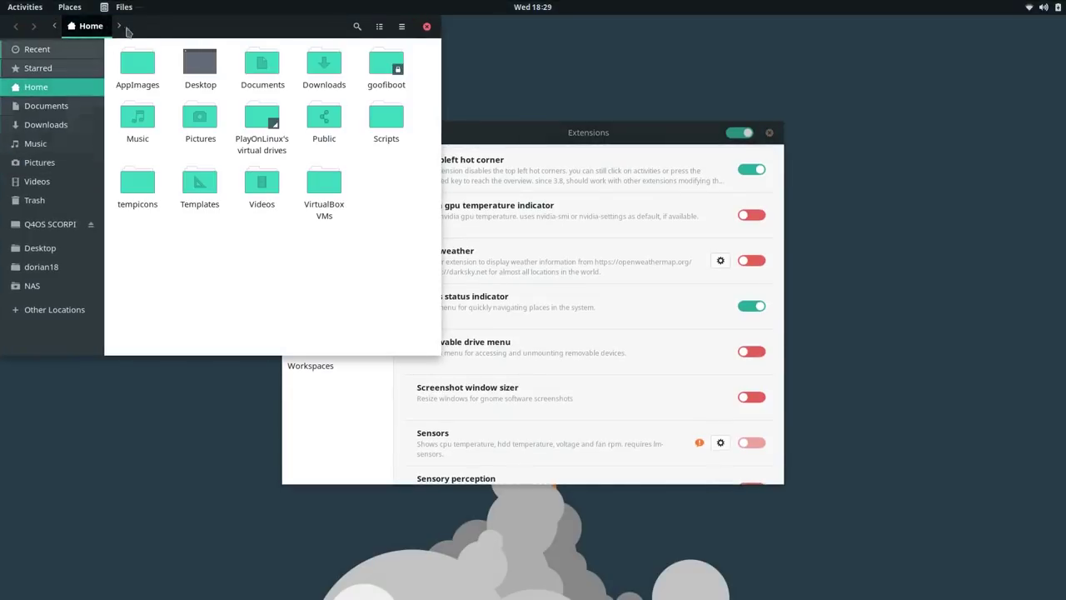
left_click_drag(165, 23, 300, 84)
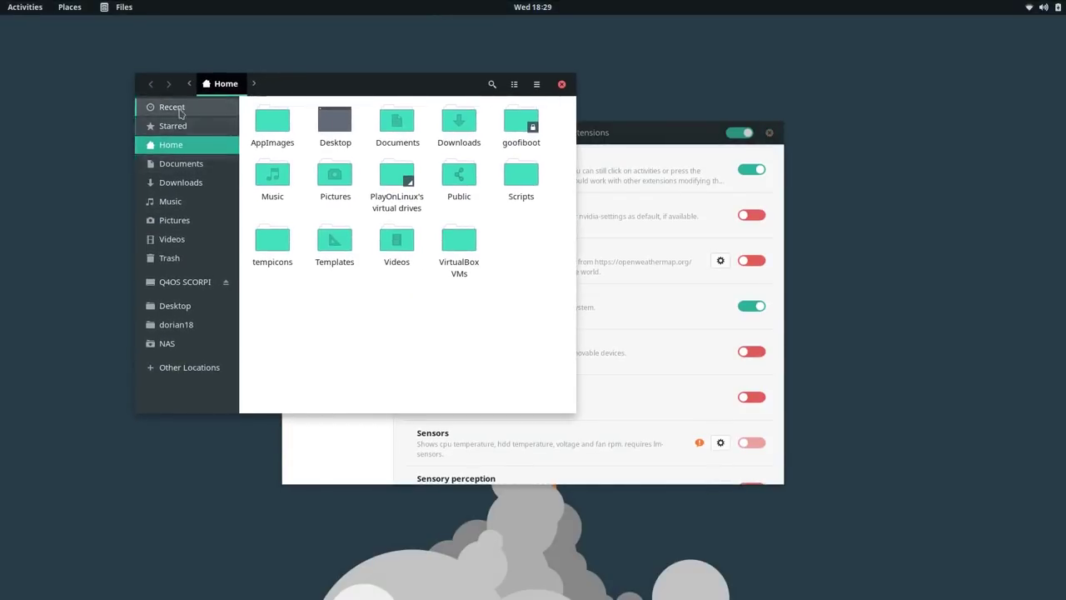
Step: Open the Downloads folder from the Places menu, then close the Files windows
left_click(70, 6)
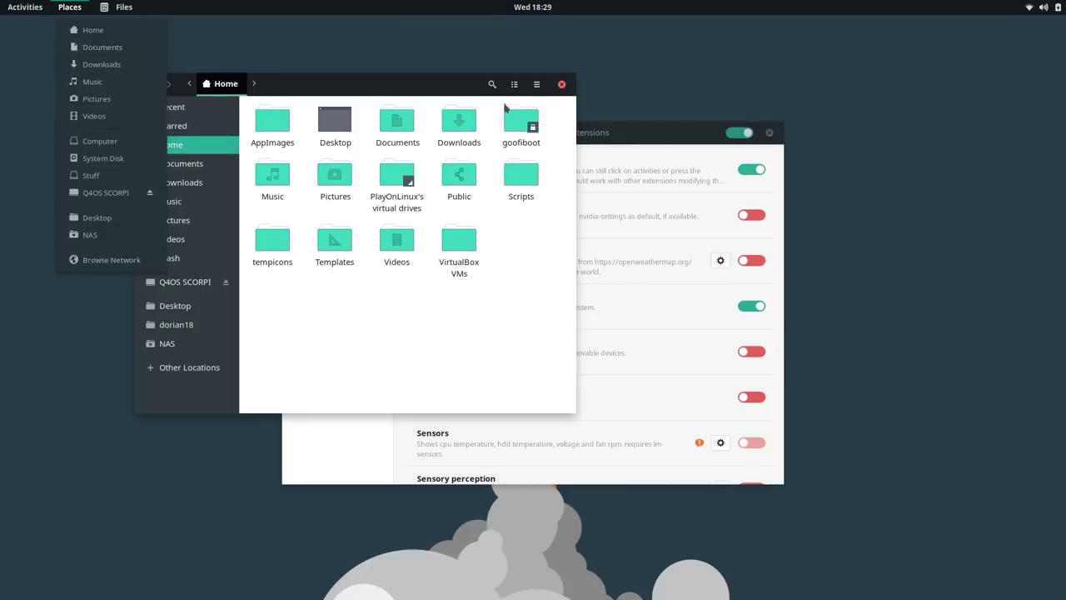
left_click(564, 88)
left_click(563, 85)
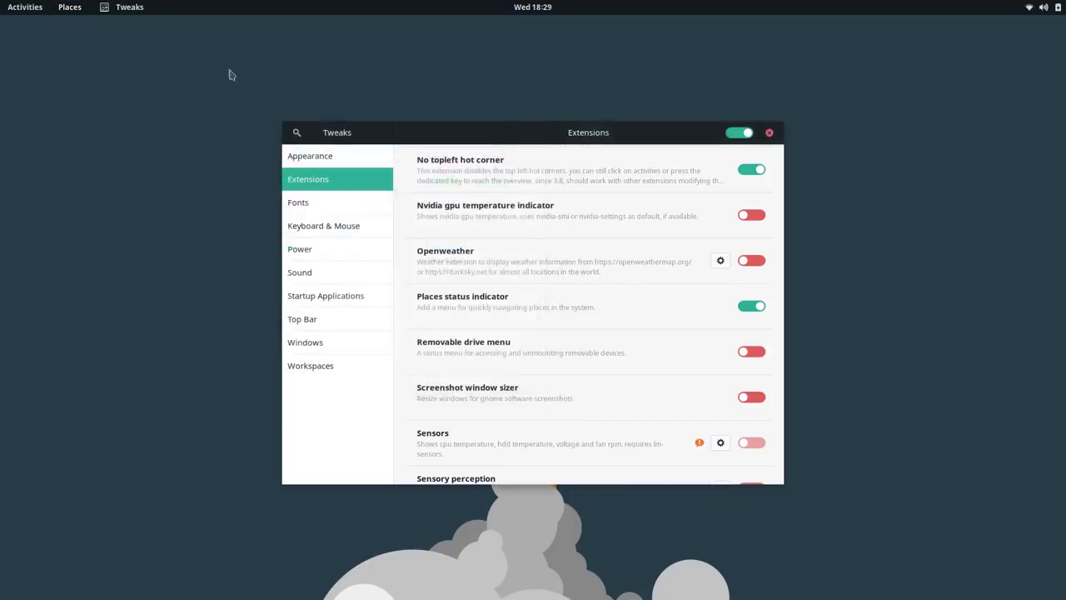
left_click(70, 6)
left_click(103, 63)
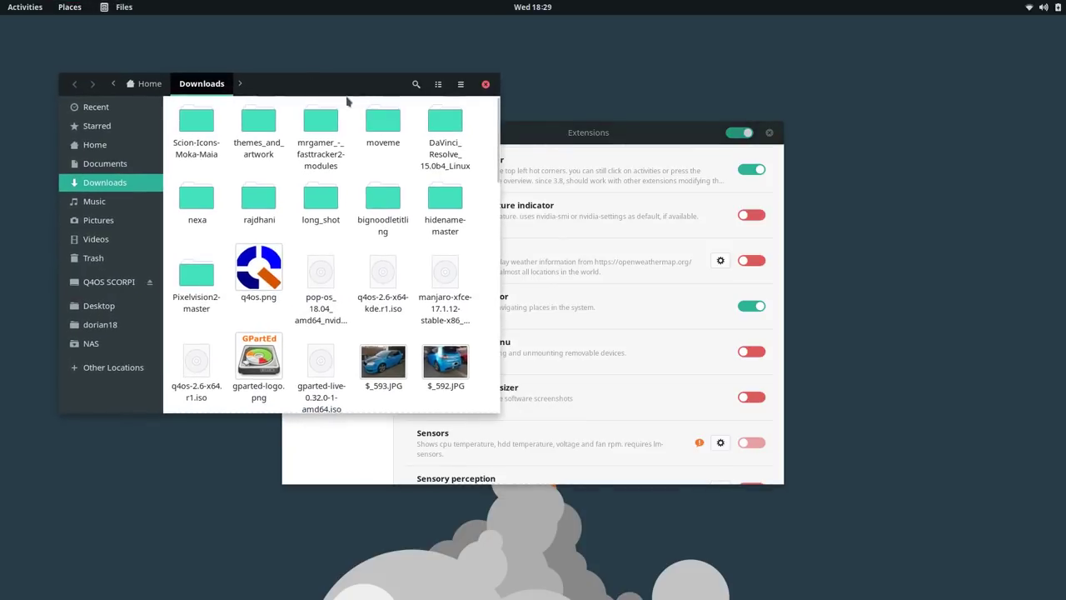
left_click(486, 84)
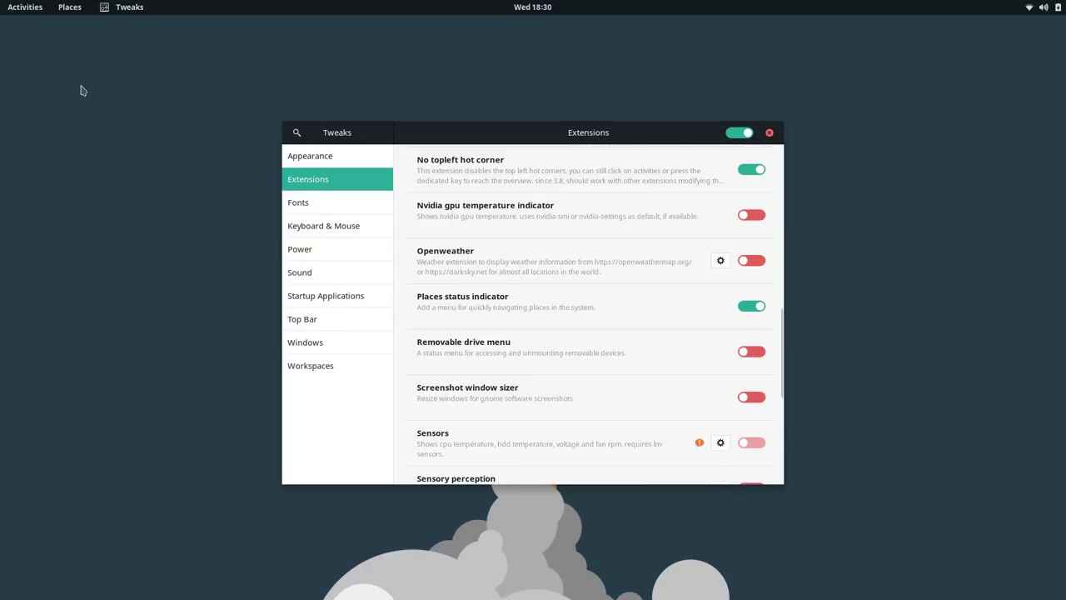
key("super")
Step: Launch Files, move its window away from the corner, and close it
left_click(14, 157)
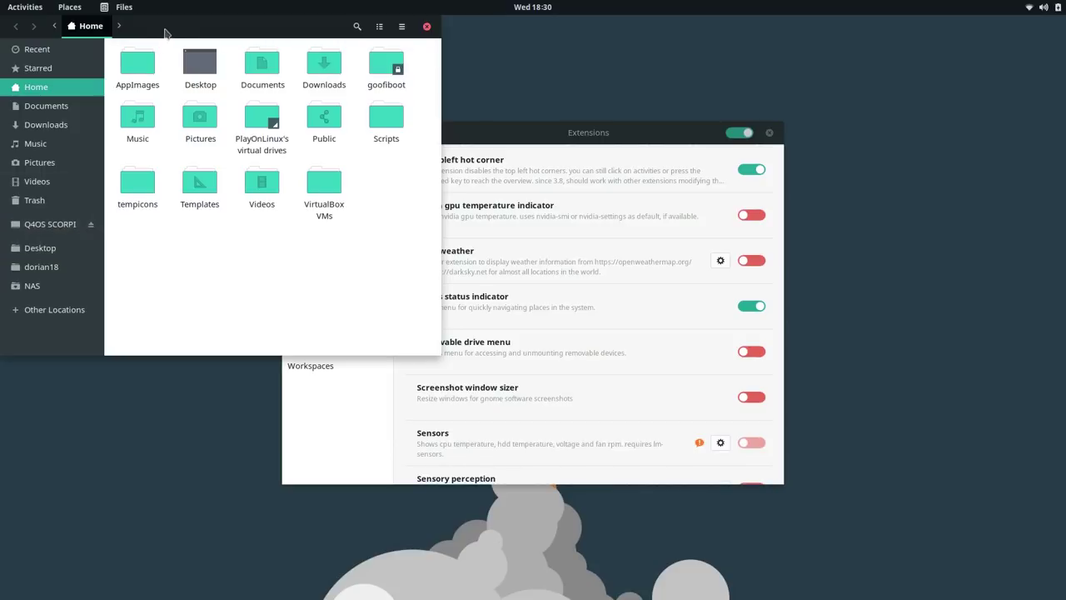
left_click_drag(164, 30, 239, 73)
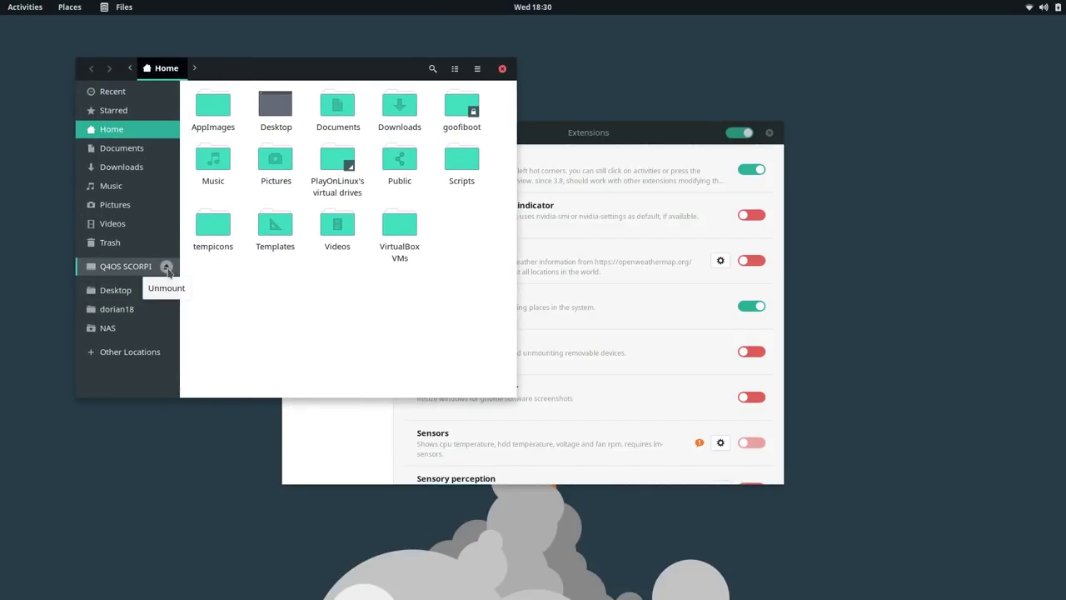
left_click(503, 68)
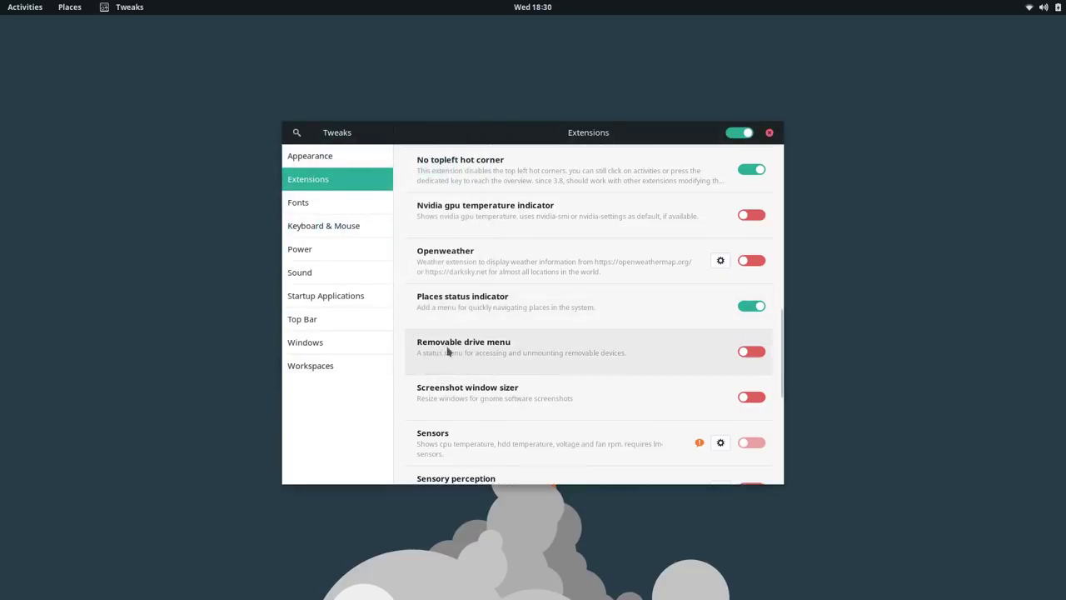
Step: Enable the Removable drive menu extension, check its top-bar drive list, then search 'wri'
left_click(751, 355)
left_click(744, 352)
left_click(760, 352)
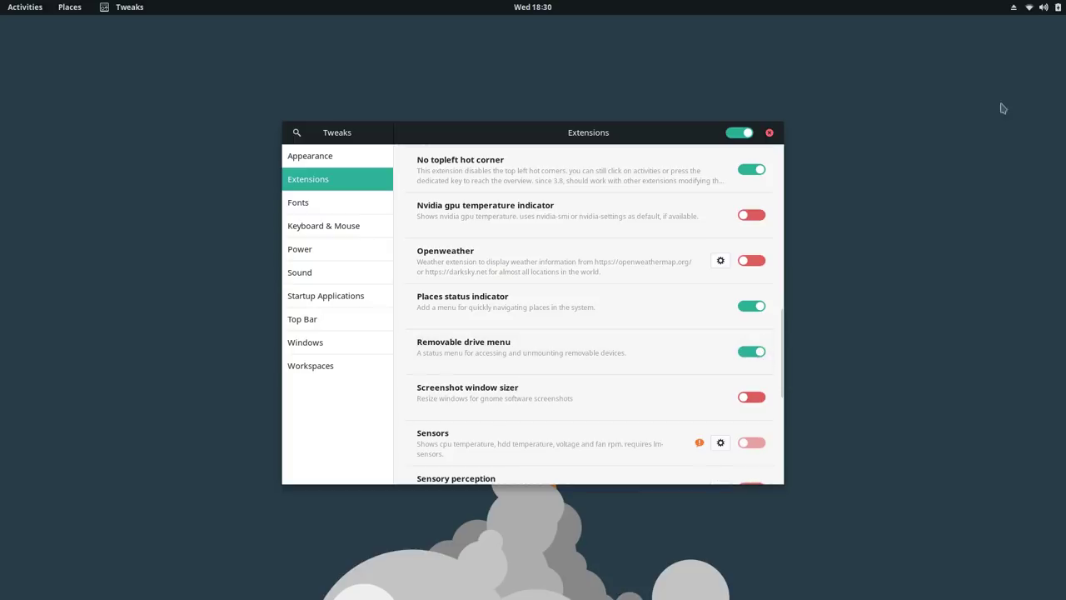
left_click(1015, 9)
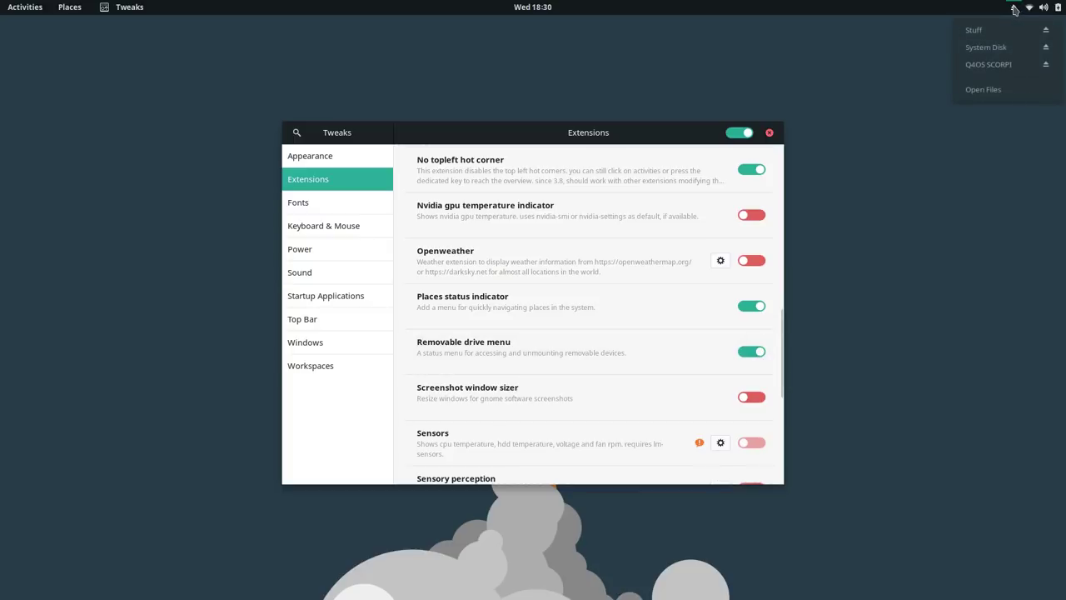
left_click(1048, 51)
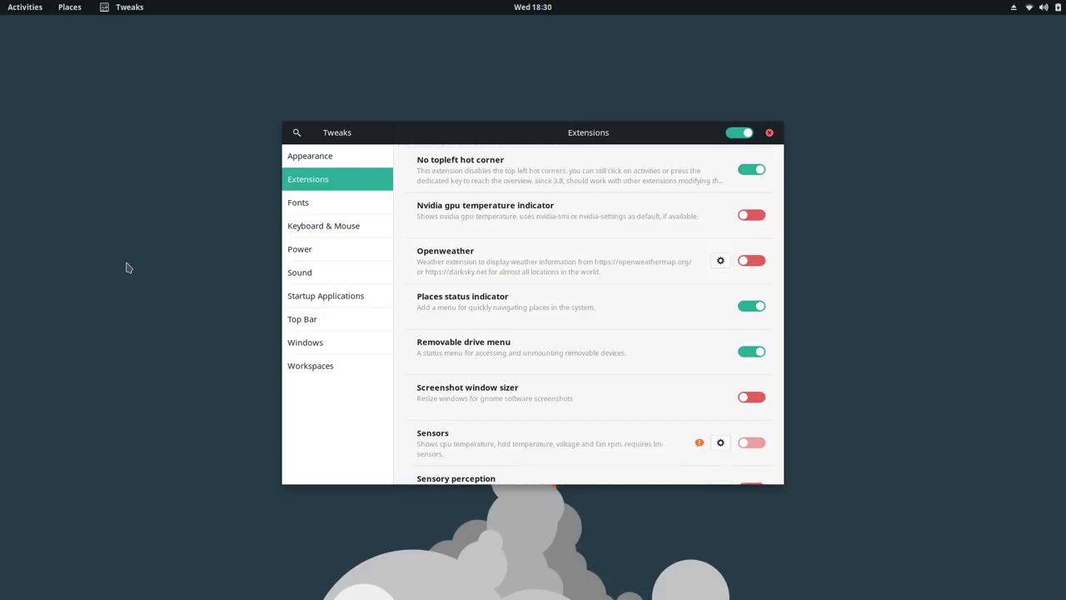
key("super")
type("wri")
key("Return")
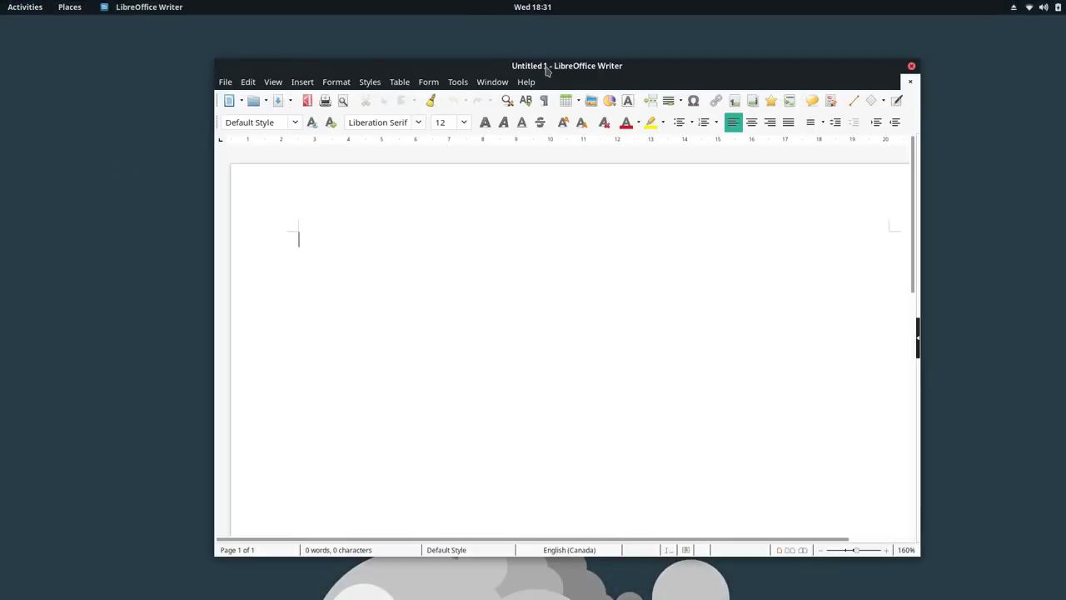
left_click_drag(544, 66, 539, 5)
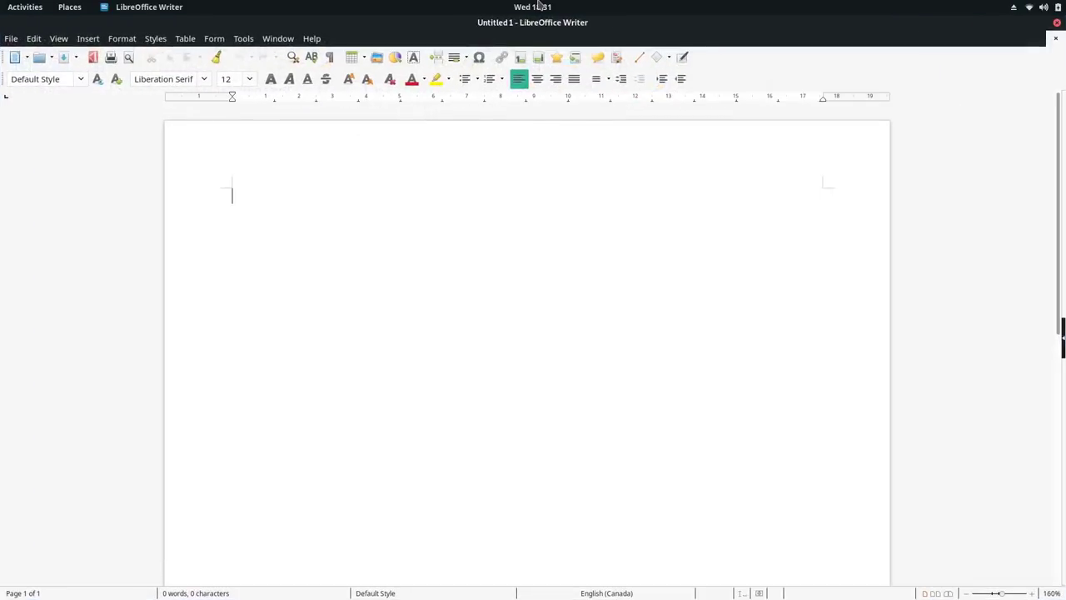
left_click(1055, 24)
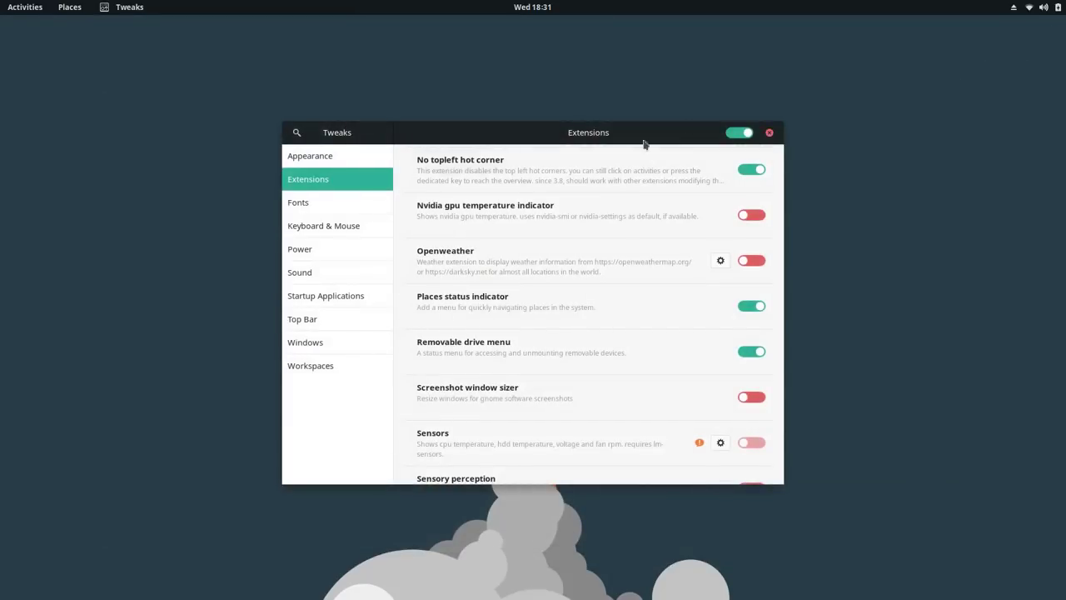
scroll(421, 324, "down", 5)
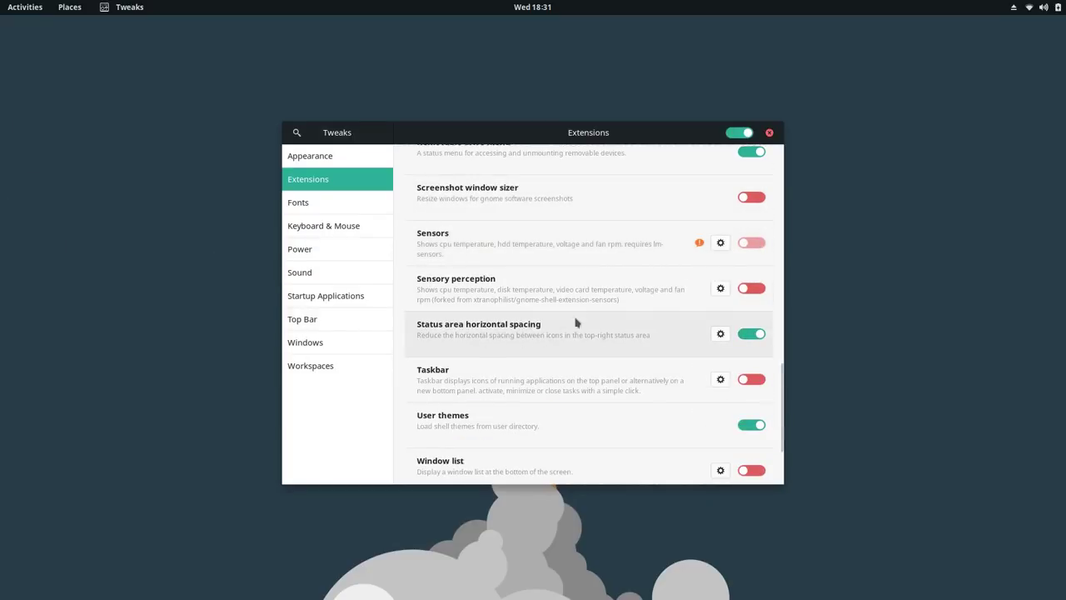
left_click(750, 337)
left_click(759, 335)
left_click(720, 334)
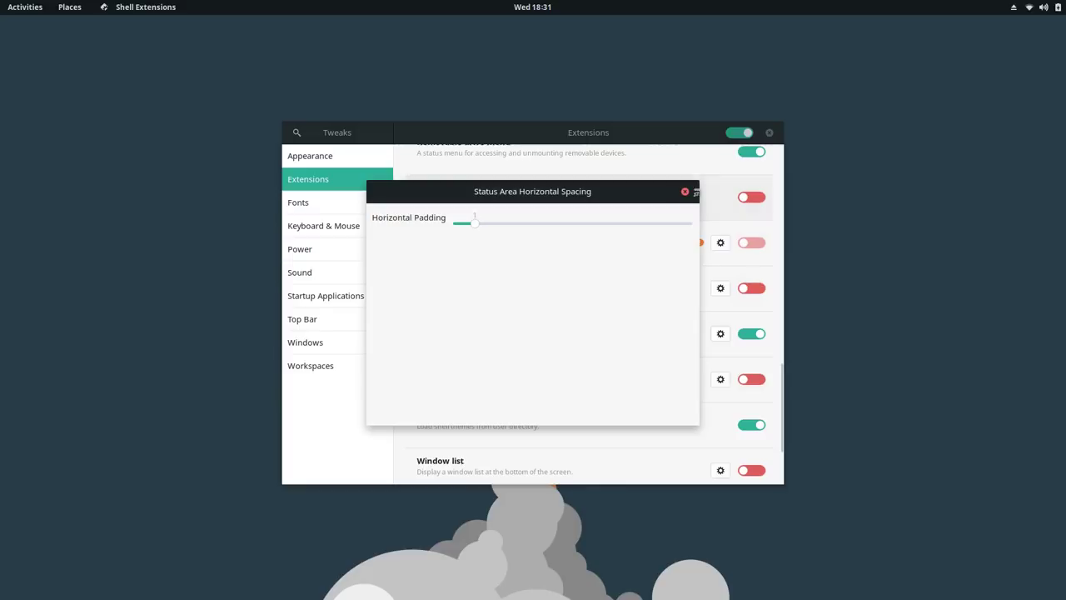
left_click(684, 191)
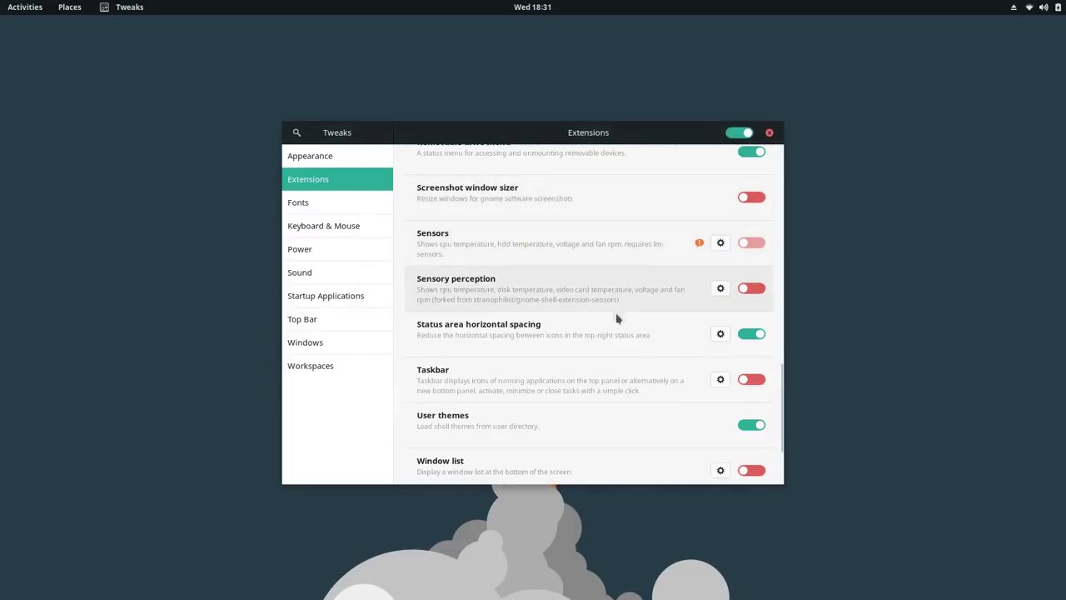
scroll(624, 339, "down", 1)
scroll(620, 346, "down", 1)
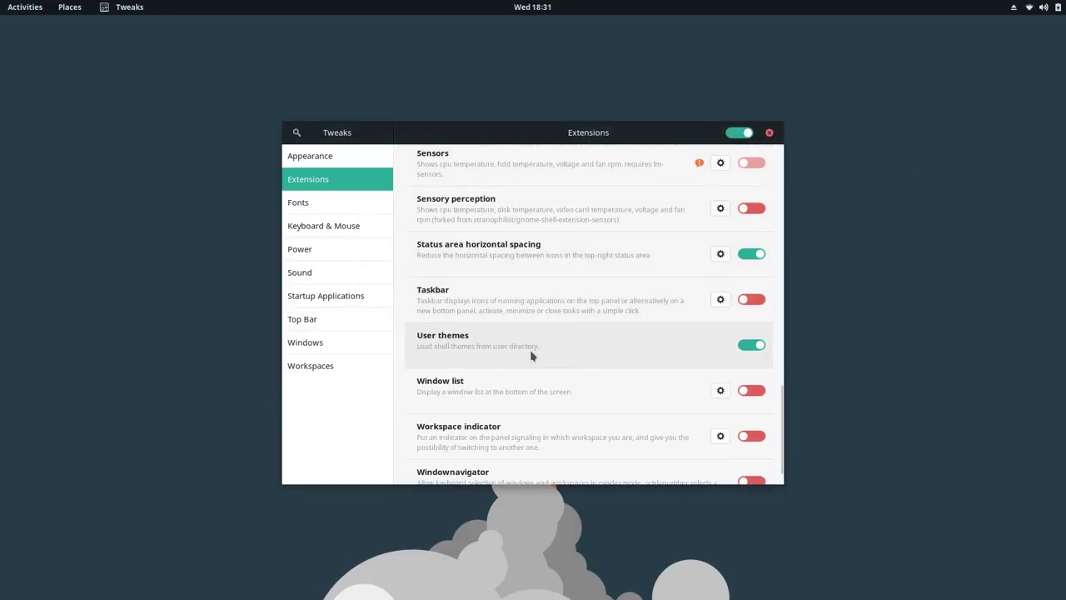
left_click(533, 6)
mouse_move(117, 7)
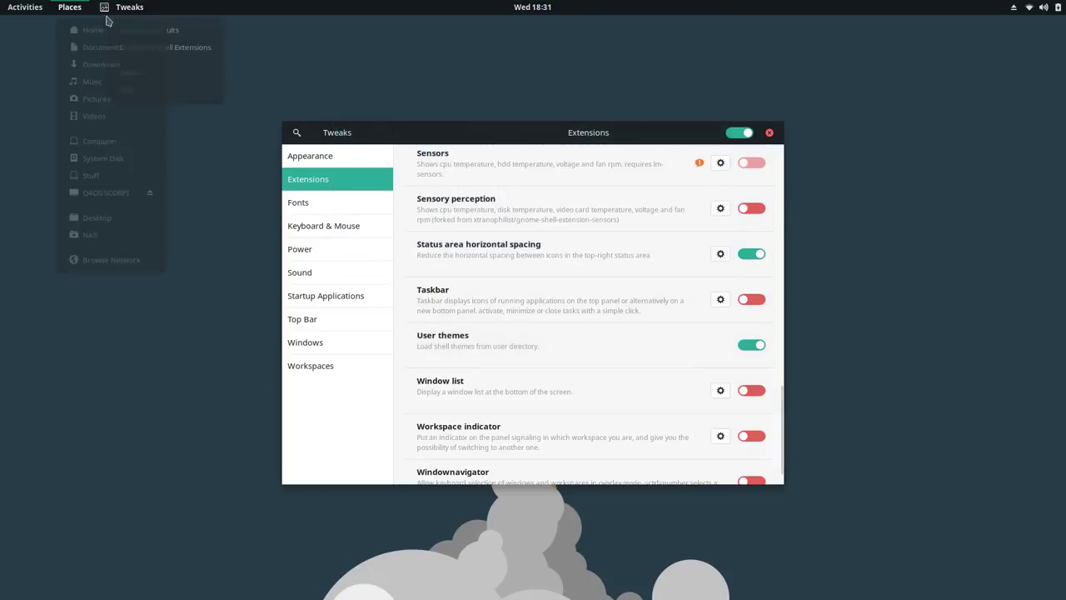
left_click(146, 354)
left_click(341, 161)
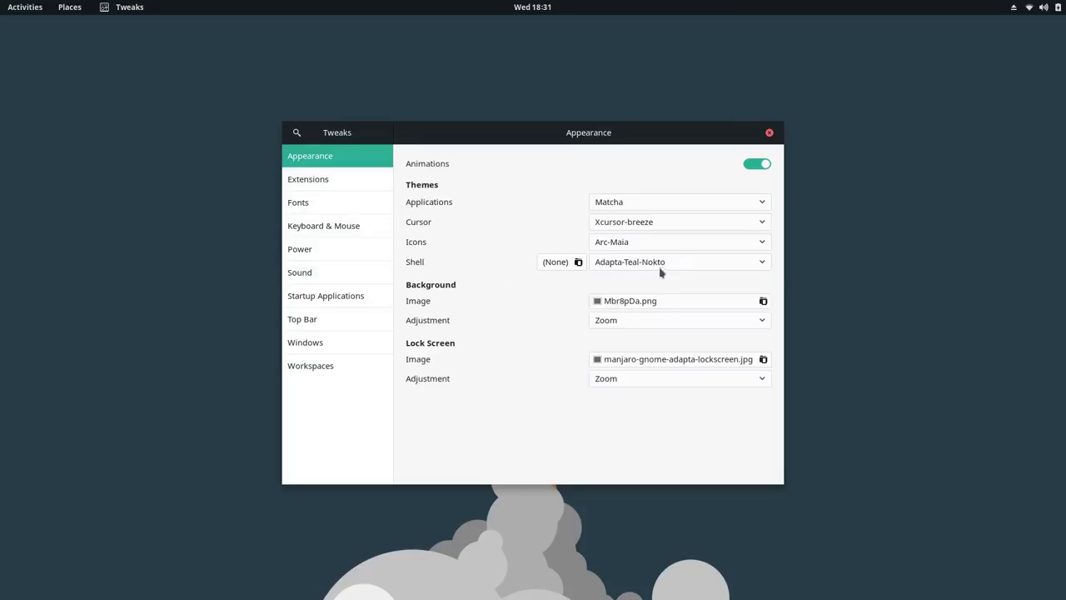
left_click(606, 264)
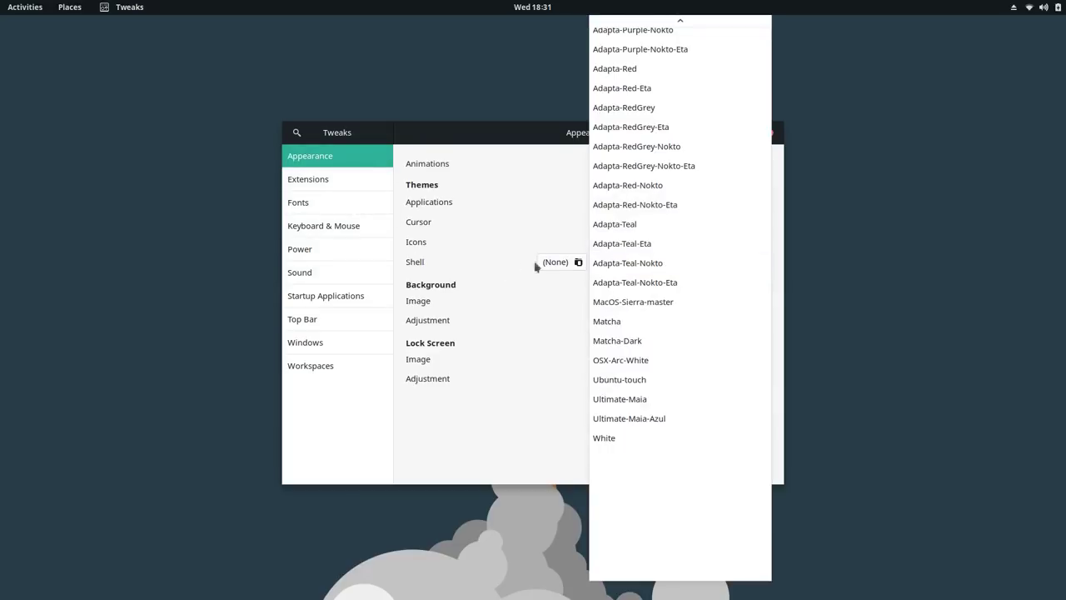
left_click(487, 225)
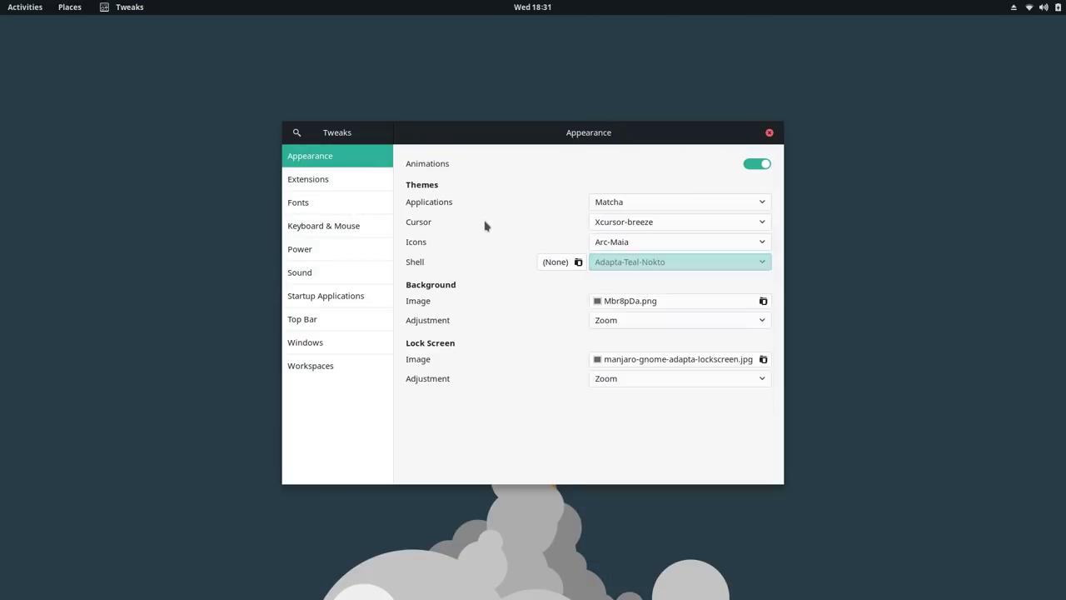
left_click(354, 181)
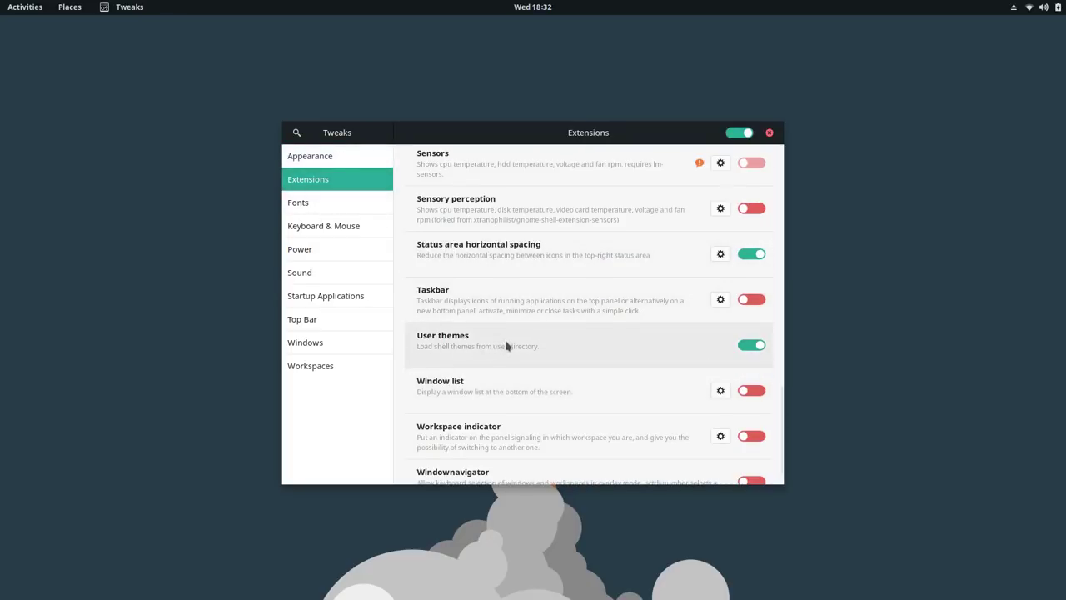
scroll(505, 346, "down", 2)
scroll(515, 357, "up", 6)
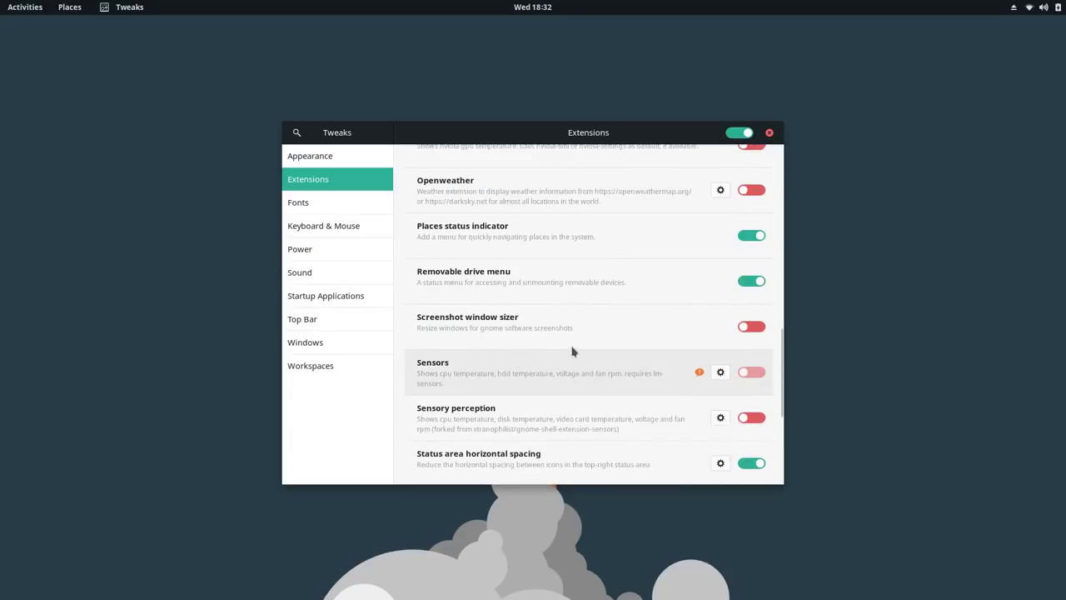
scroll(562, 350, "down", 2)
scroll(563, 393, "up", 1)
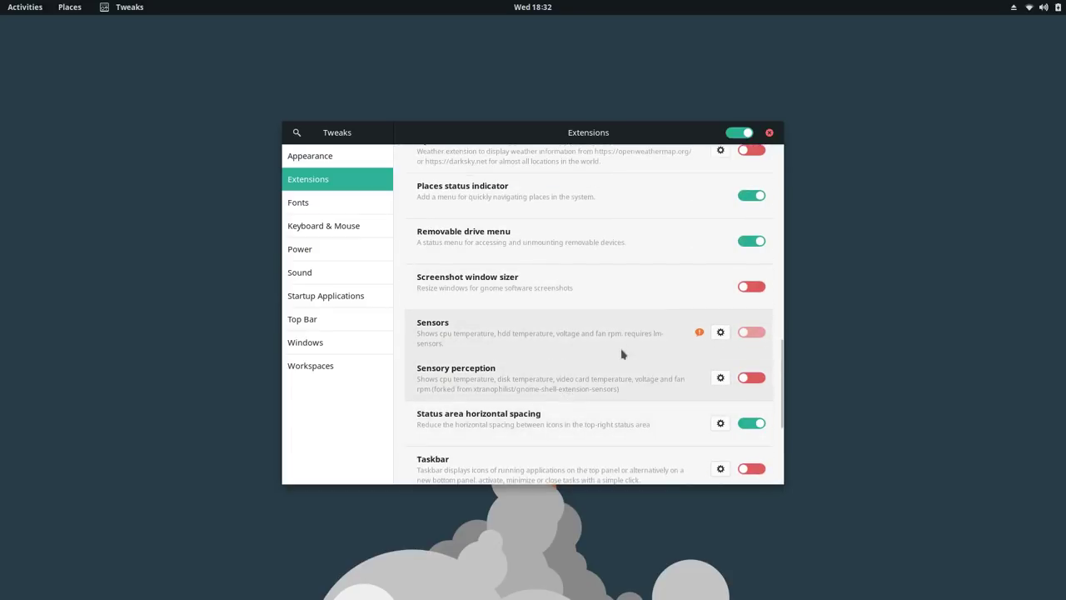
scroll(574, 360, "up", 2)
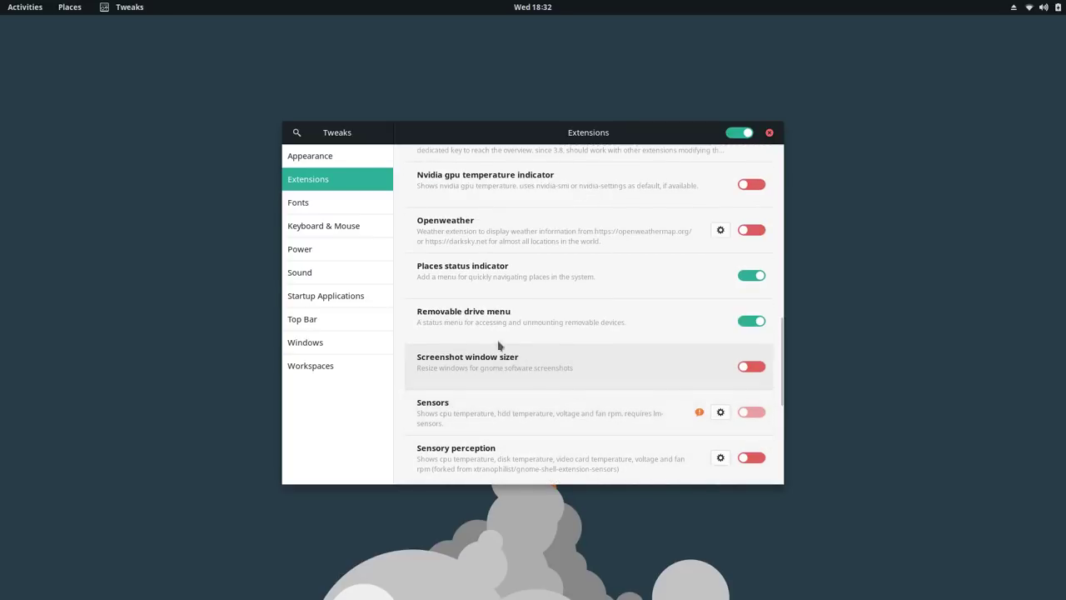
scroll(549, 358, "up", 2)
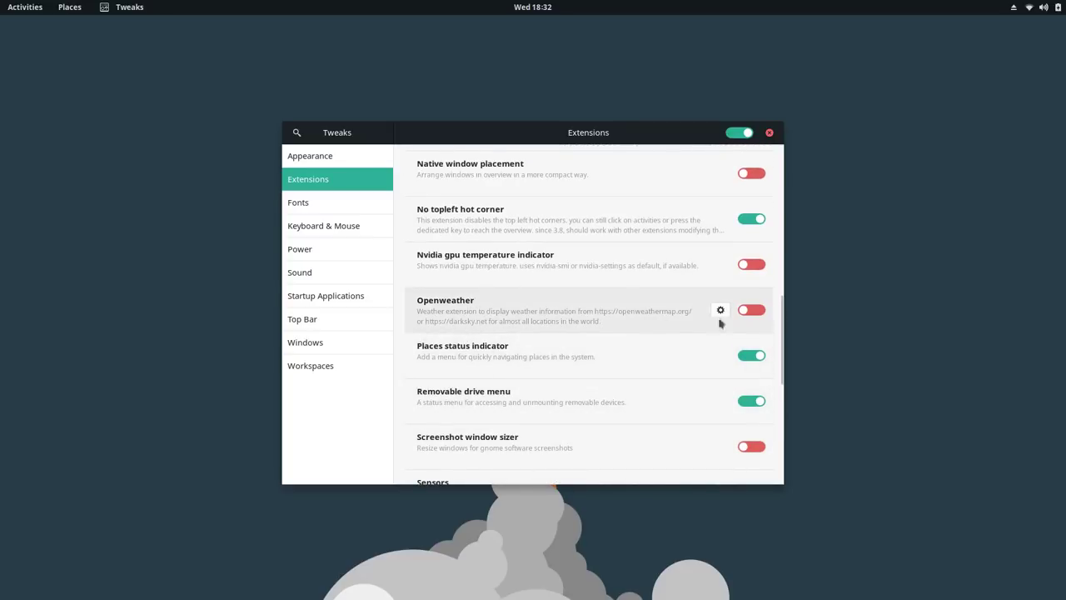
left_click(759, 313)
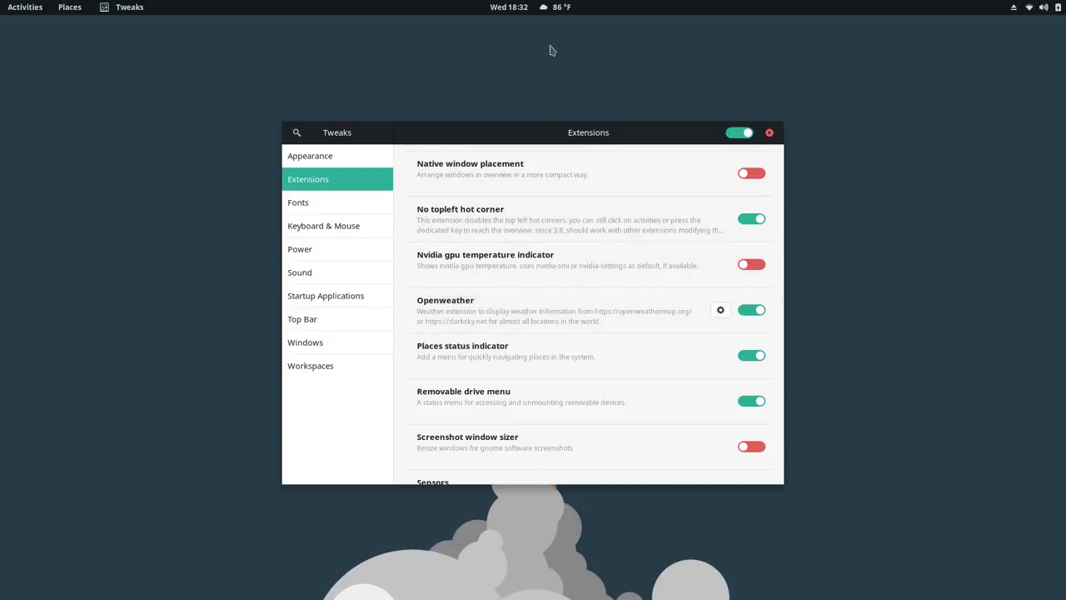
left_click(560, 10)
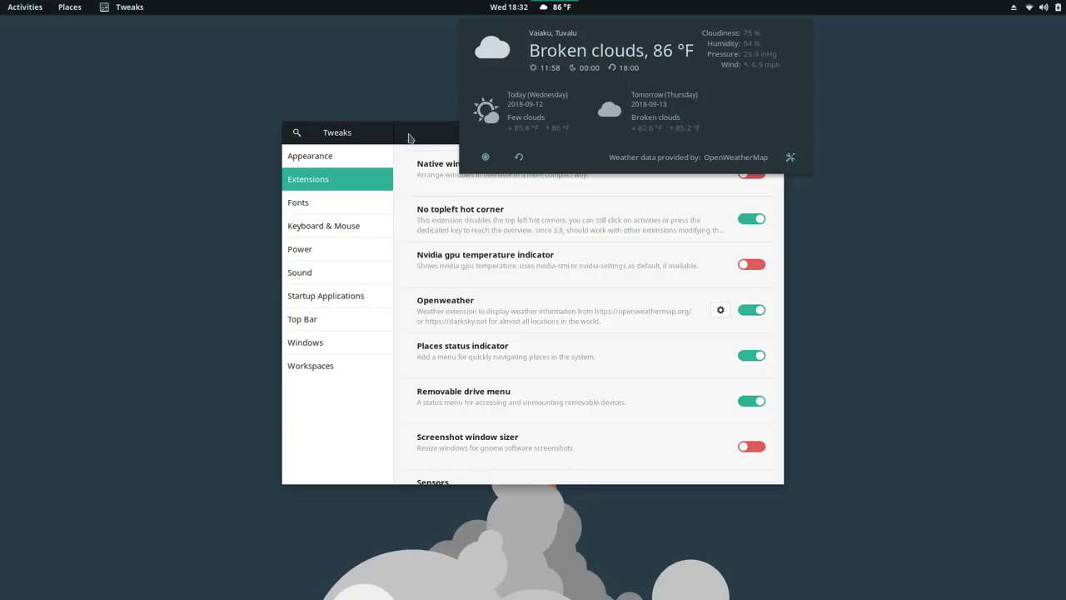
left_click(396, 133)
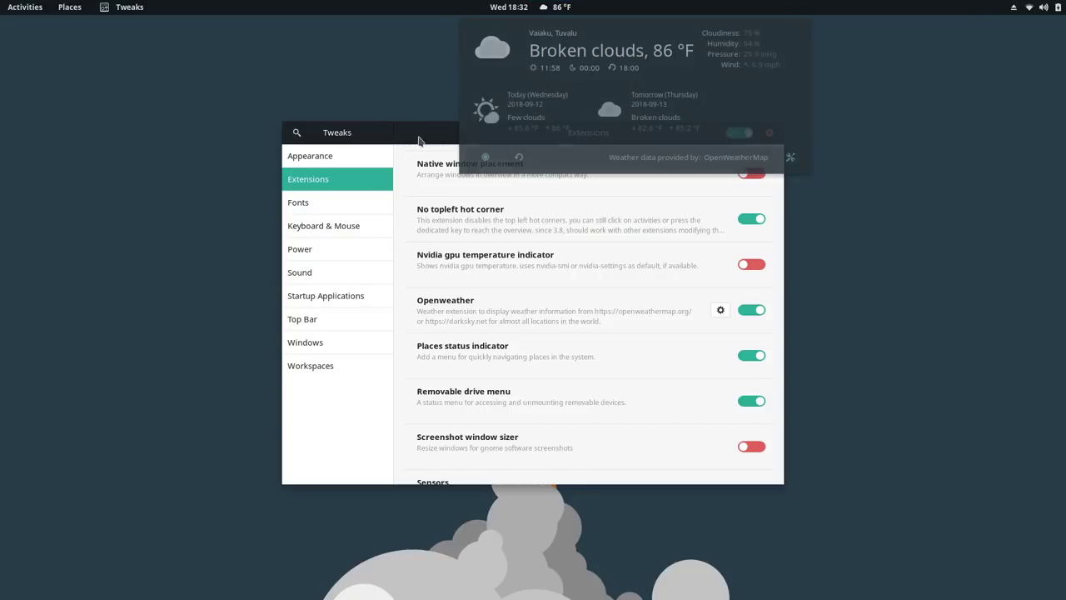
left_click(750, 310)
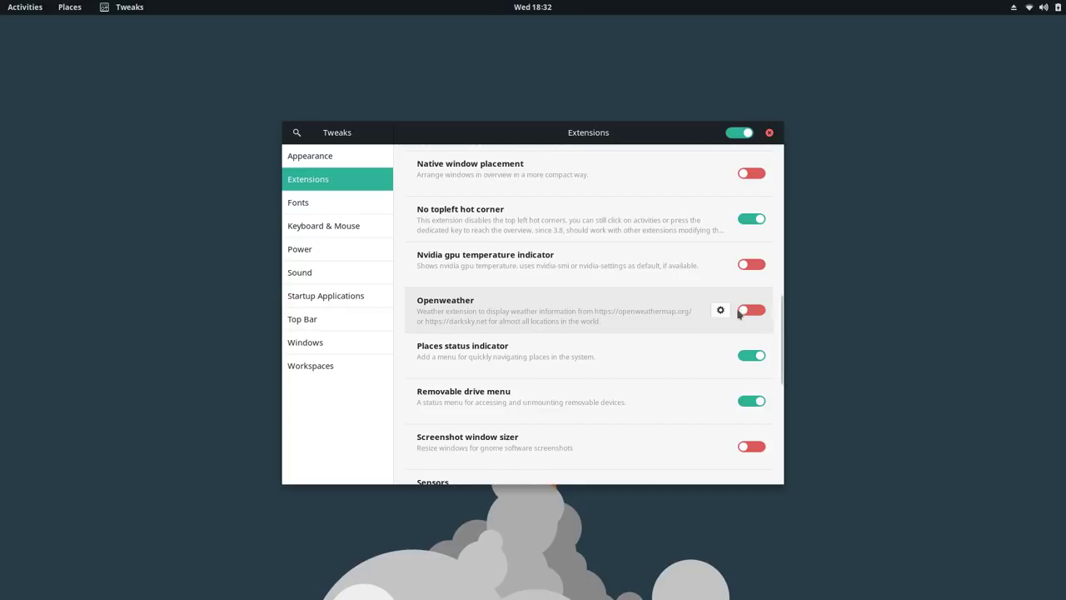
scroll(534, 309, "up", 1)
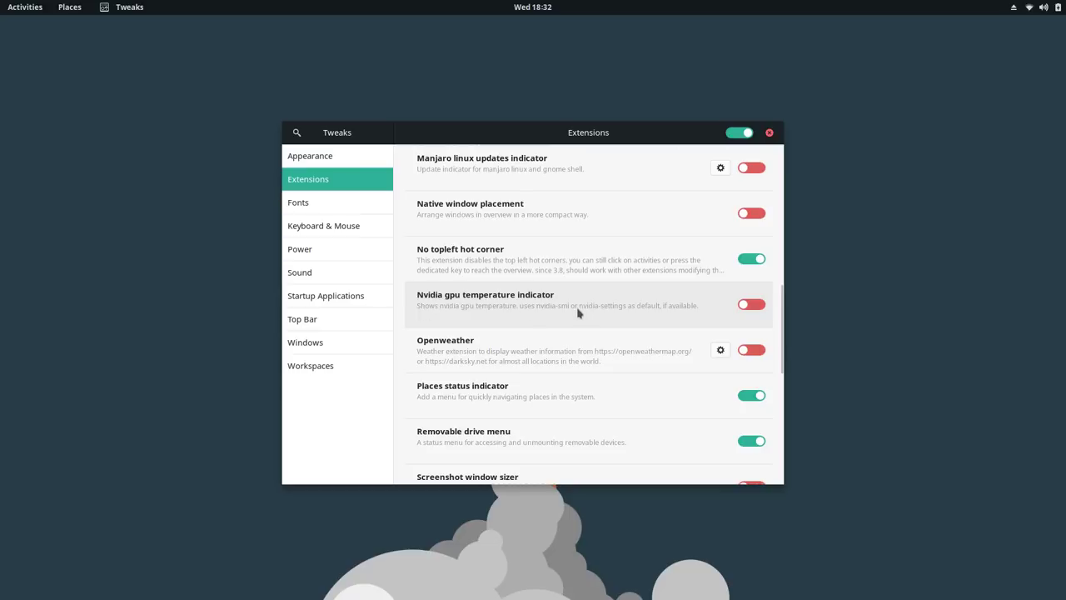
Step: Switch on the Nvidia gpu temperature and Manjaro linux updates indicators, and check the updates menu
left_click(752, 305)
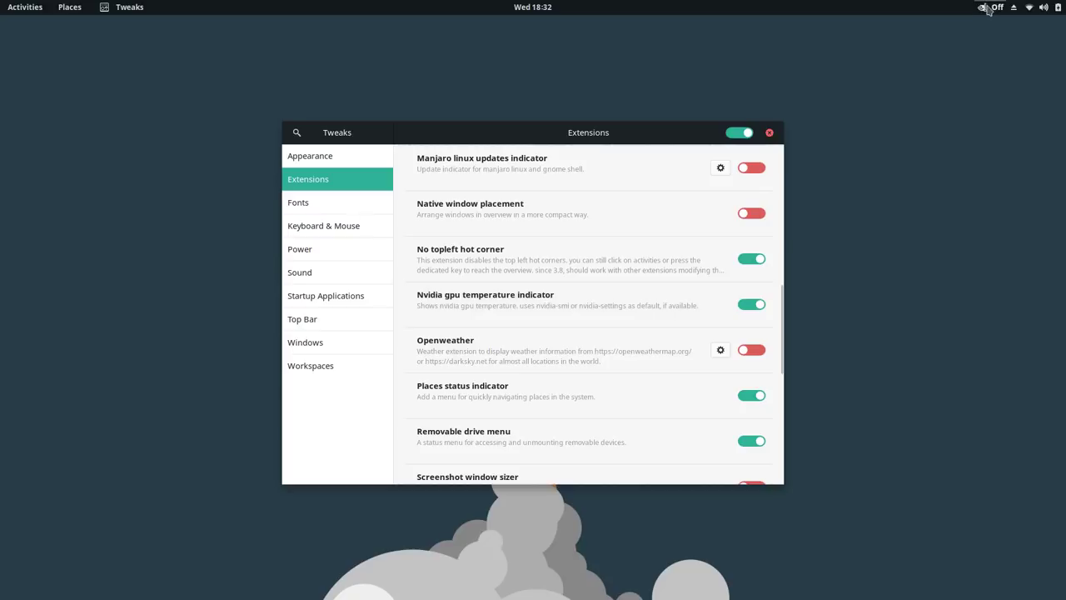
mouse_move(991, 8)
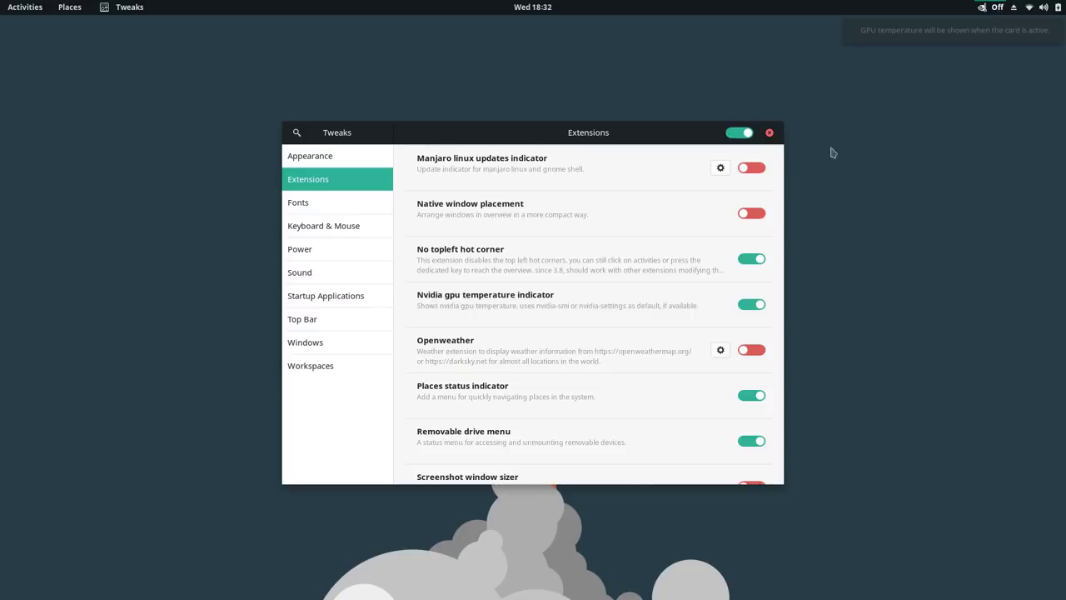
scroll(658, 354, "up", 1)
scroll(650, 363, "up", 2)
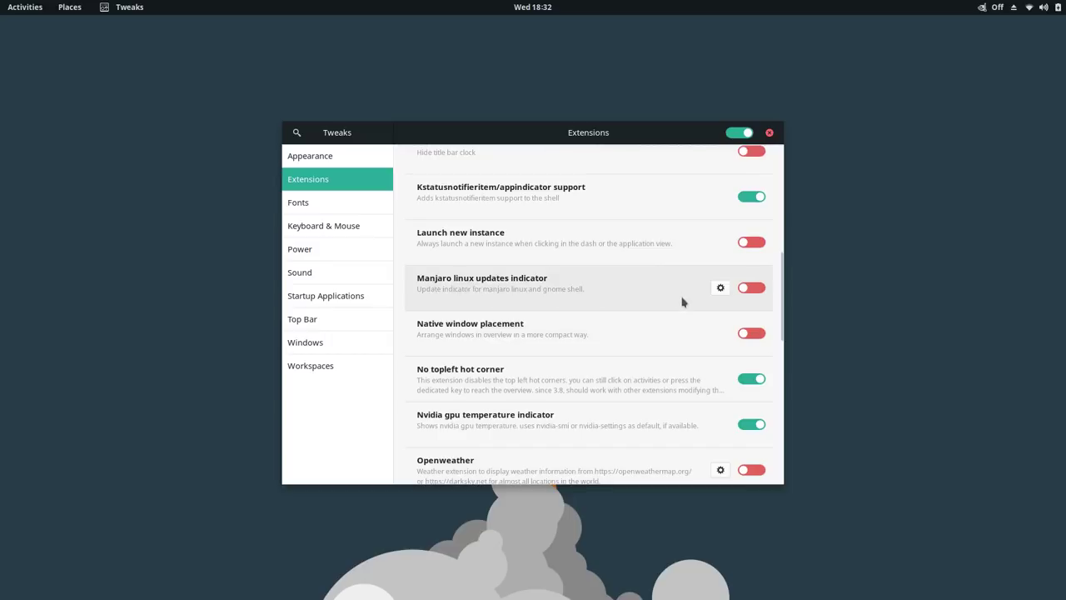
left_click(757, 289)
left_click(963, 7)
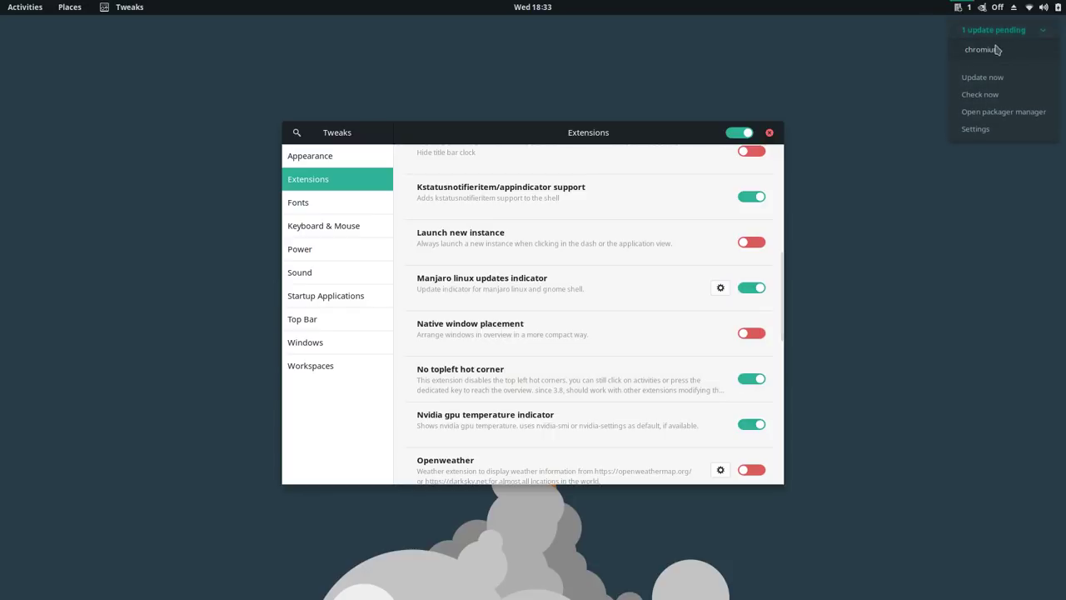
left_click(600, 162)
scroll(598, 250, "up", 2)
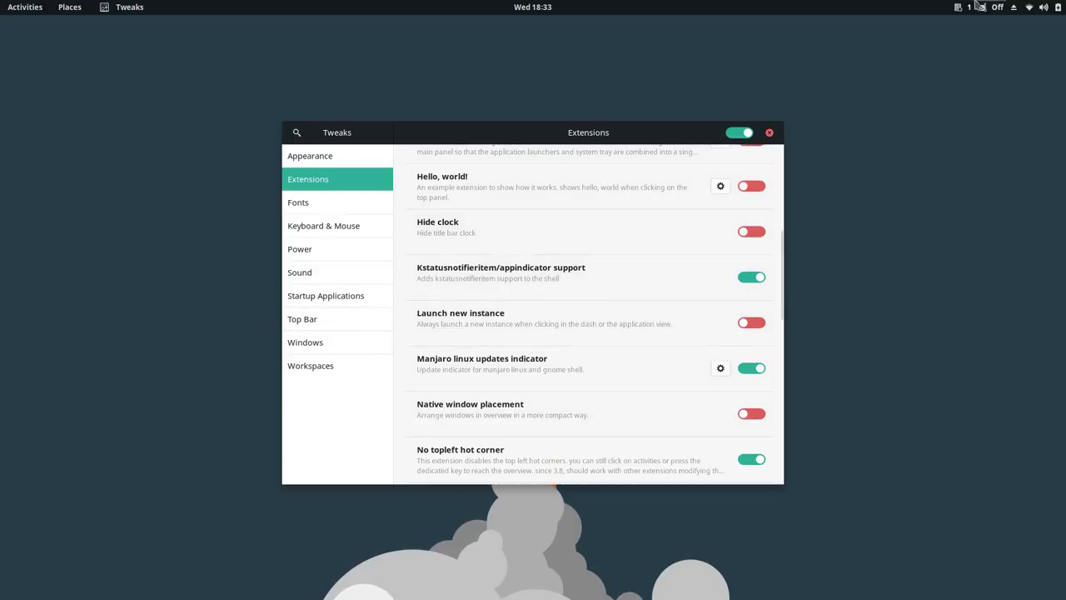
scroll(557, 343, "up", 4)
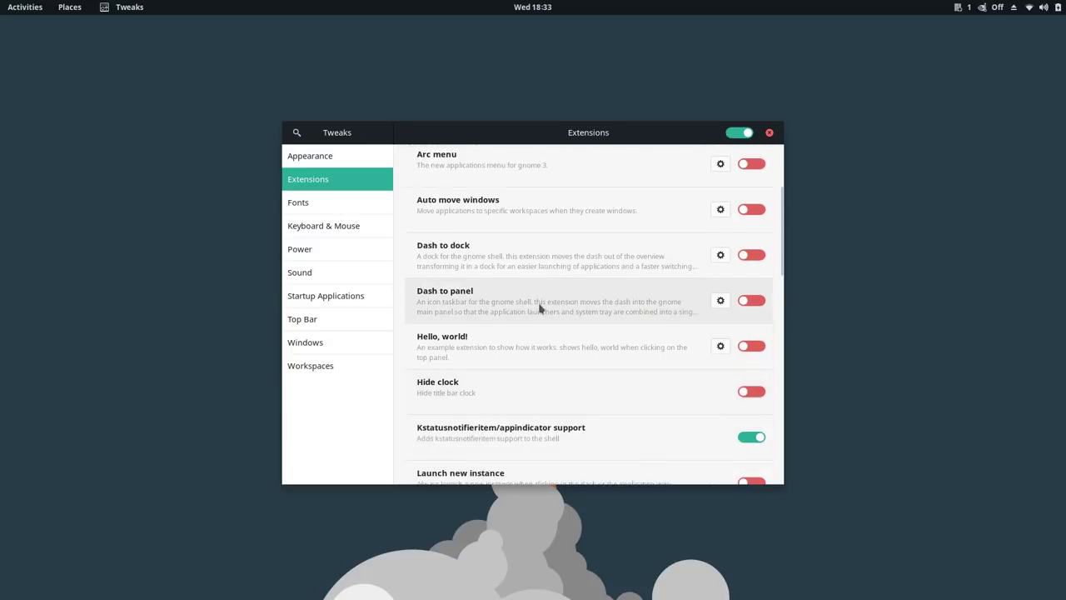
scroll(462, 337, "up", 4)
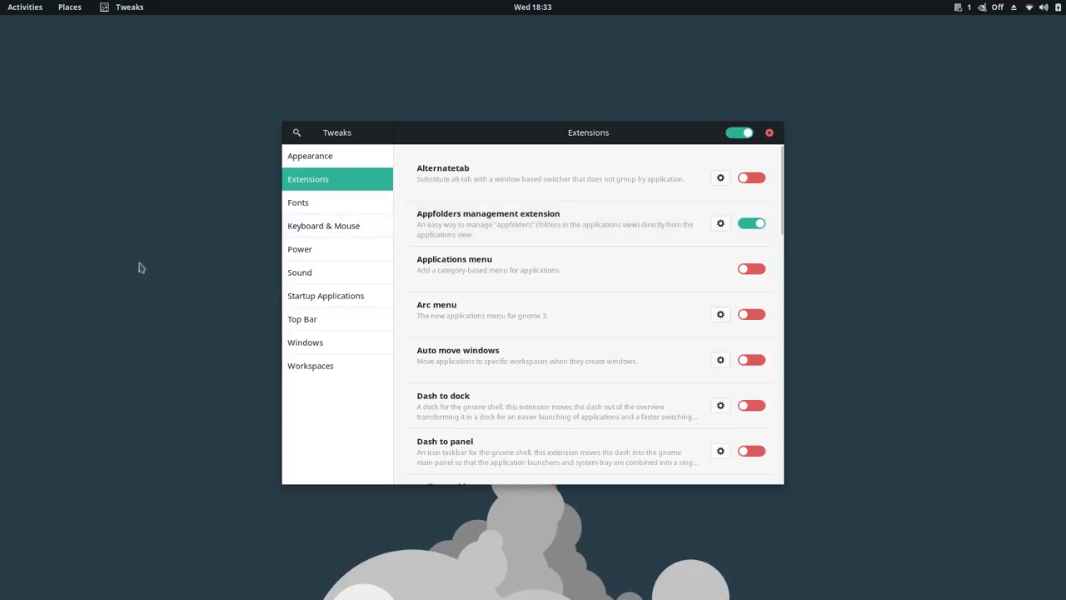
Step: Show the All applications grid and peek into the Disks app folder
key("super")
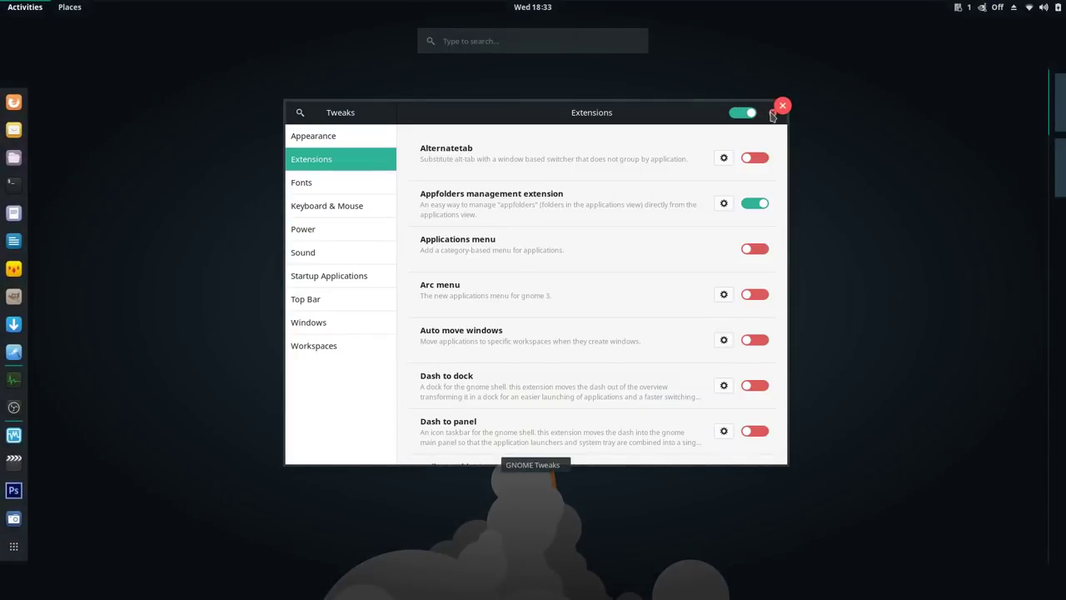
left_click(14, 546)
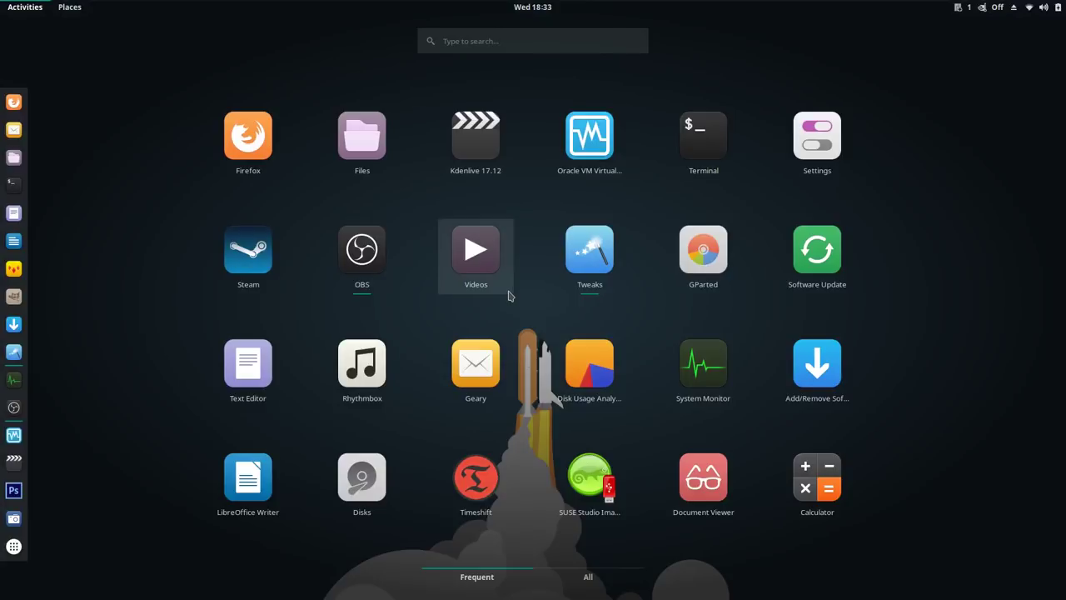
left_click(583, 577)
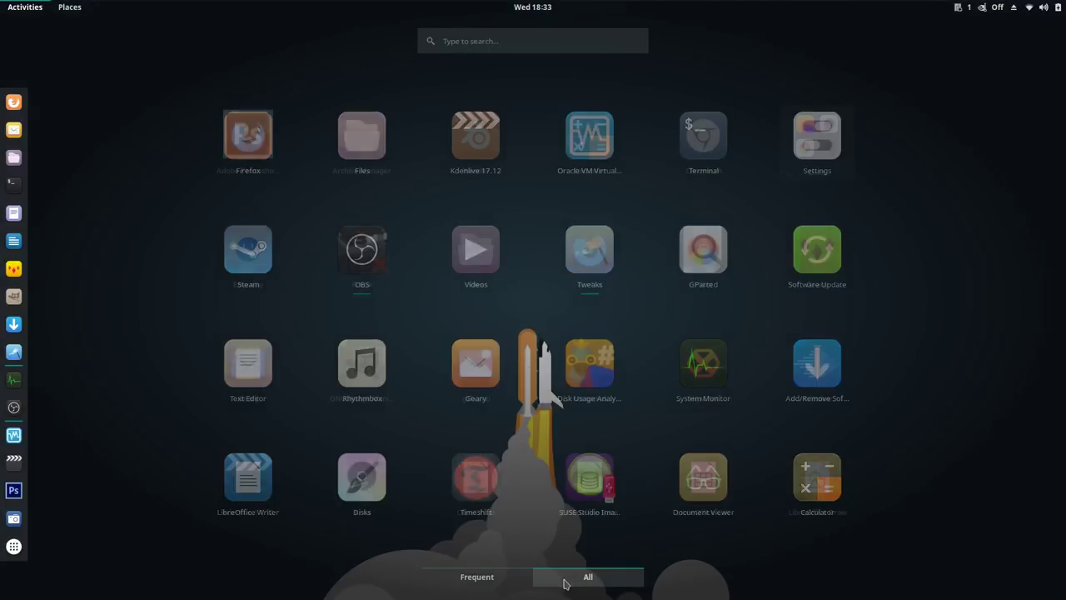
left_click(821, 157)
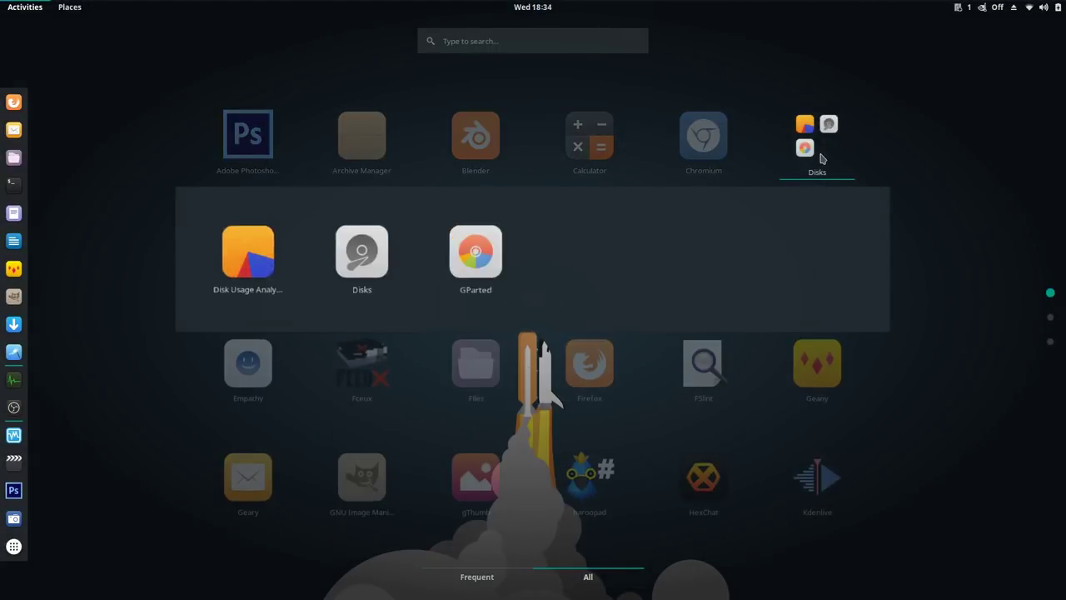
left_click(822, 158)
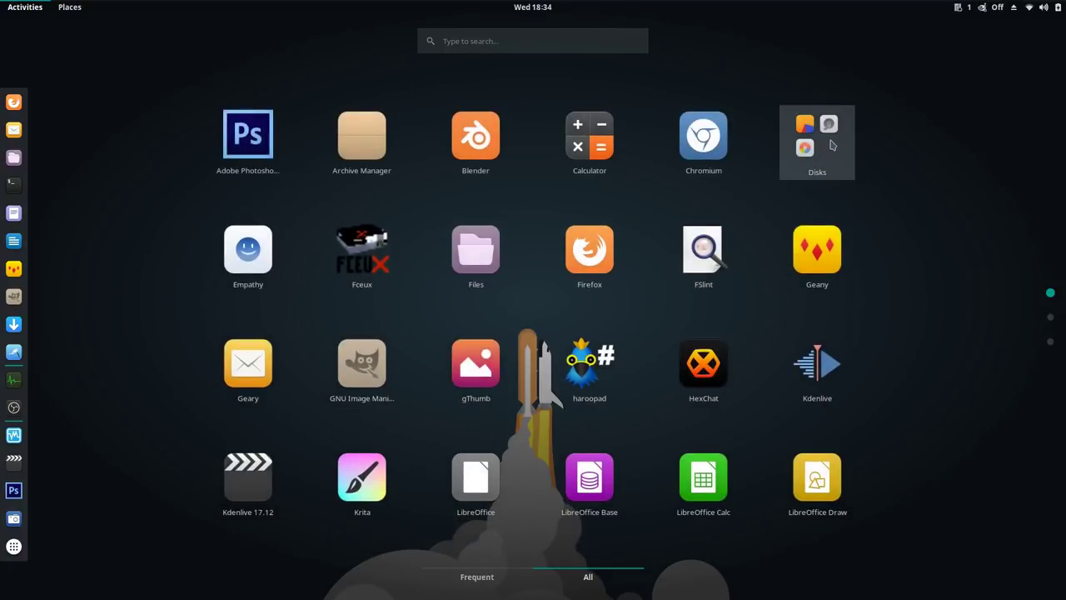
left_click(830, 147)
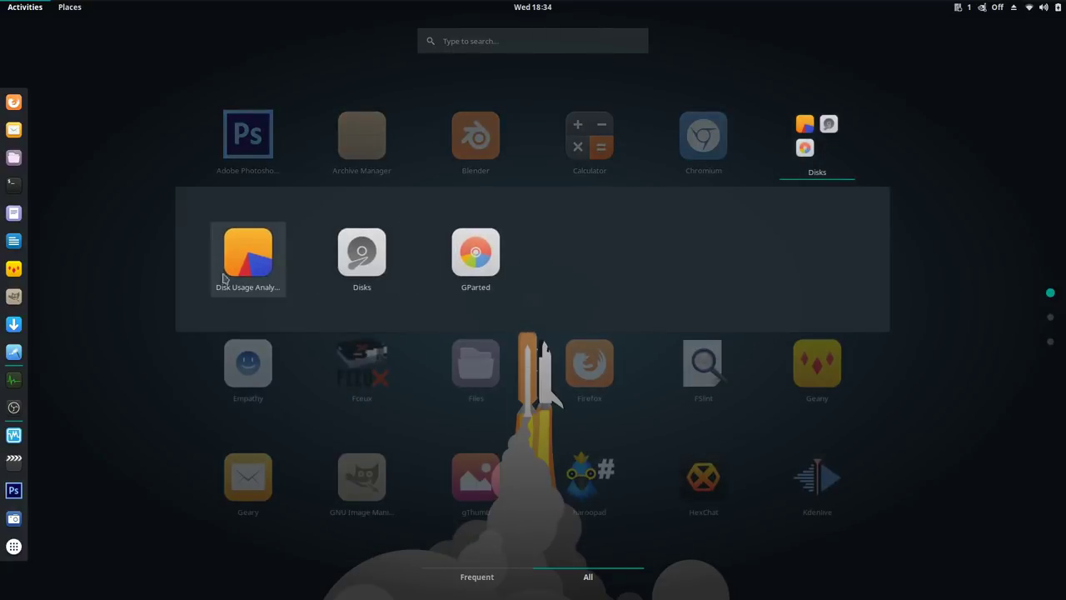
left_click(844, 126)
Step: Open the Utilities app folder, scroll through its apps, then close it
scroll(838, 197, "down", 1)
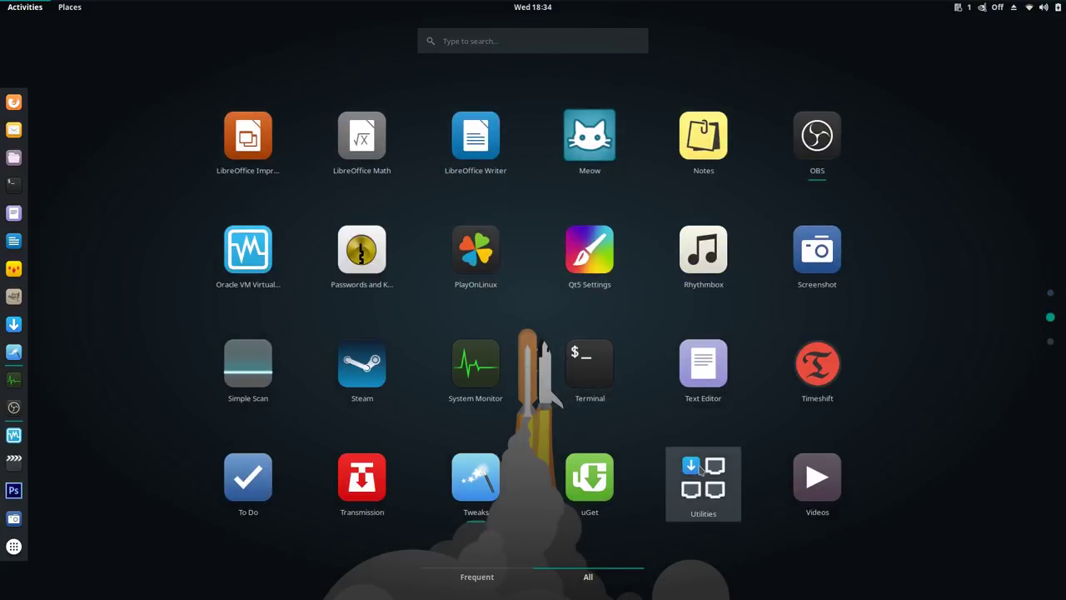
left_click(699, 470)
scroll(670, 360, "down", 5)
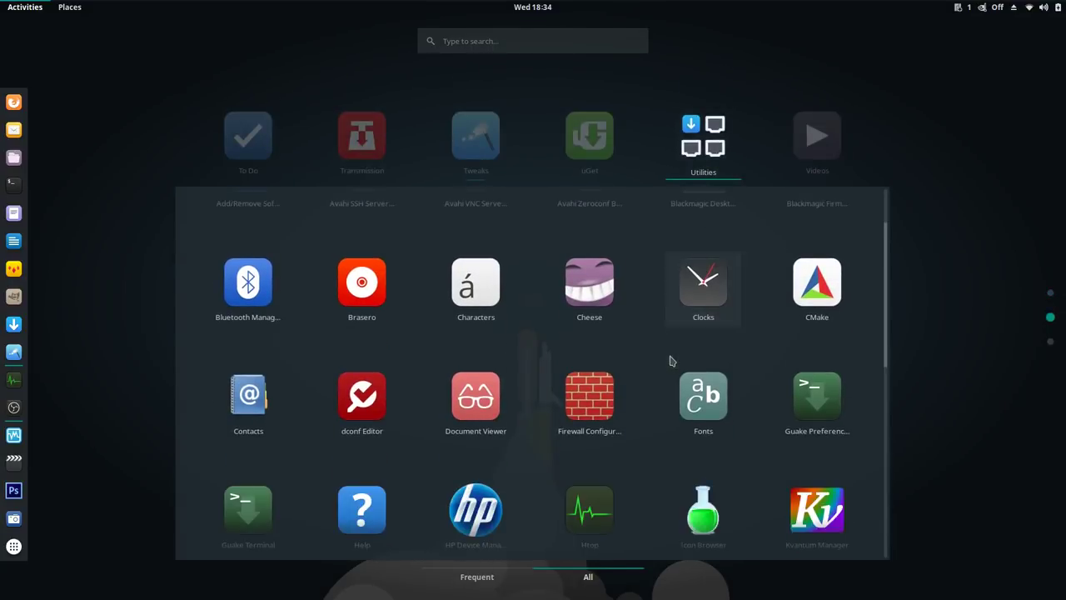
scroll(675, 369, "down", 4)
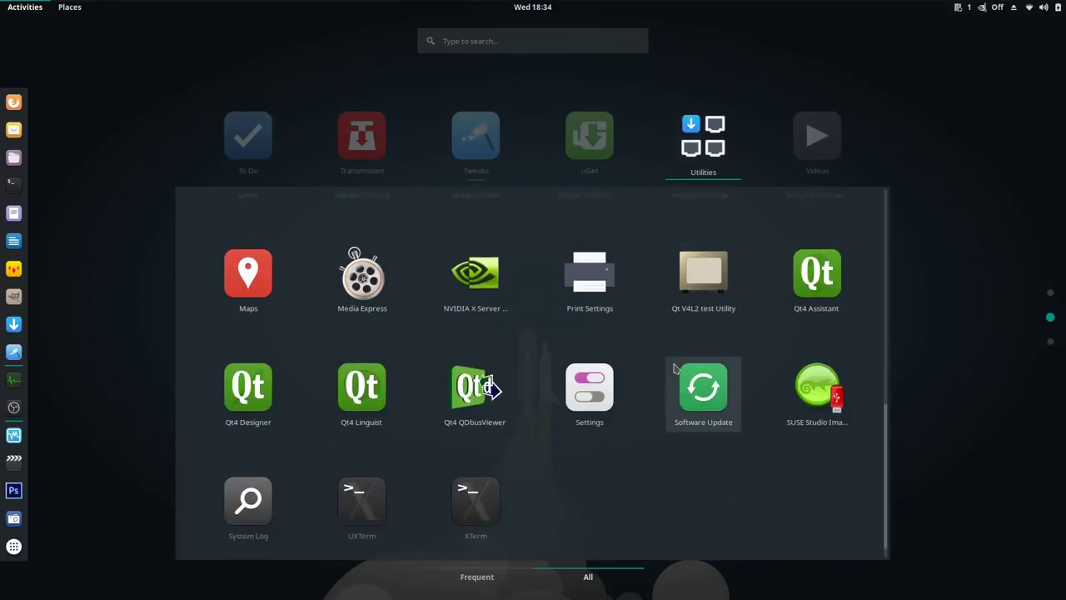
scroll(672, 370, "up", 8)
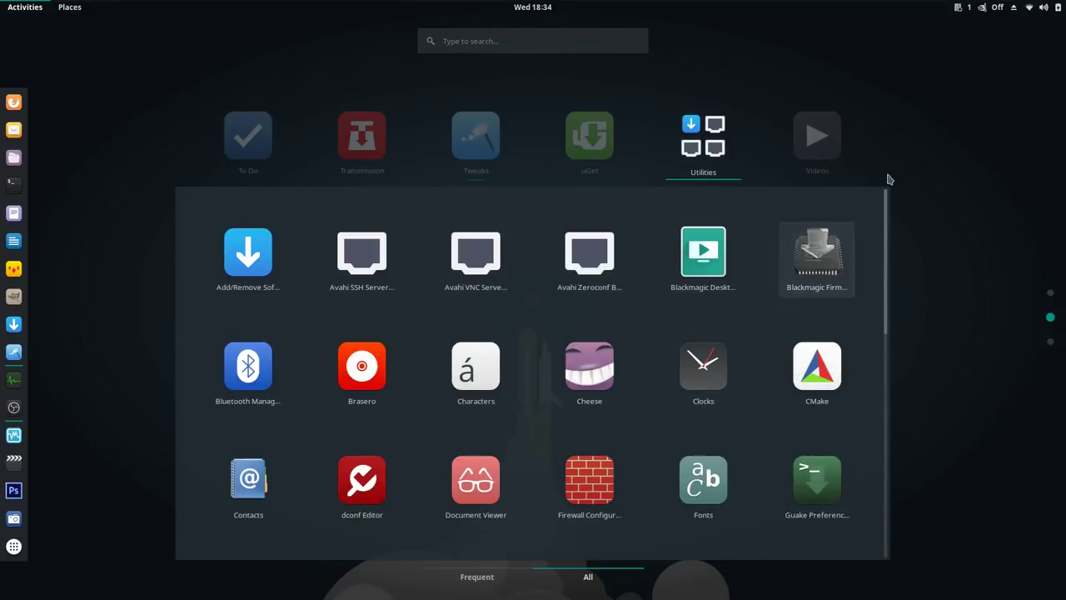
left_click(902, 138)
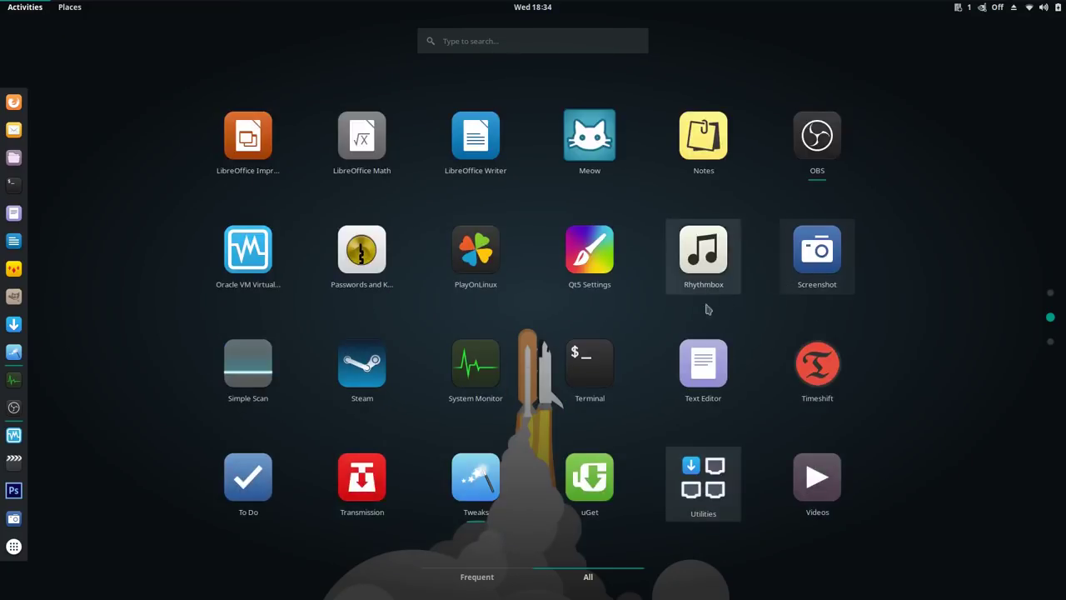
scroll(692, 333, "up", 1)
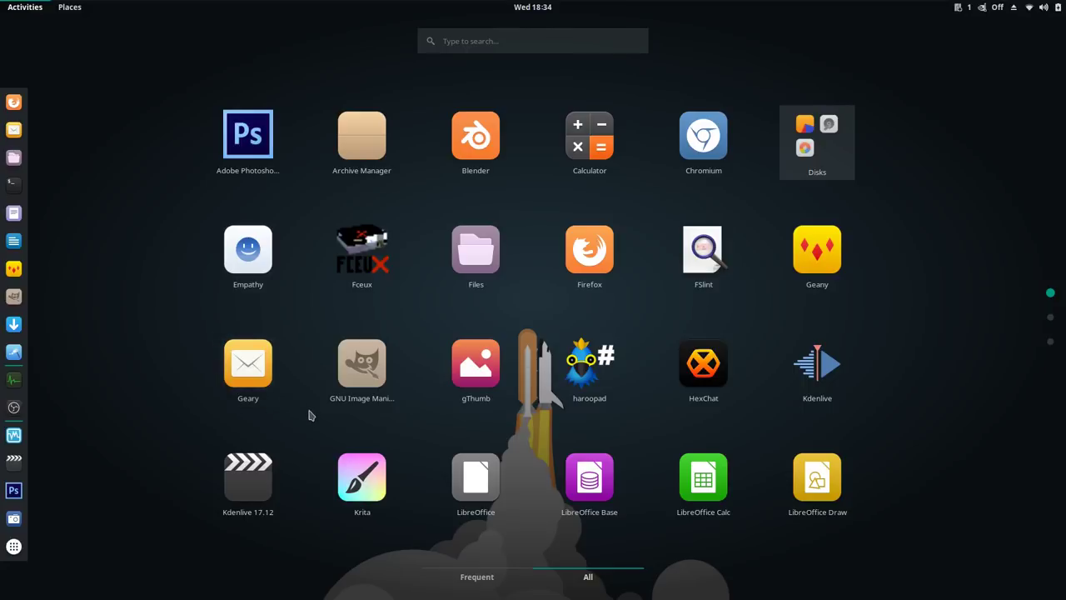
scroll(329, 416, "down", 1)
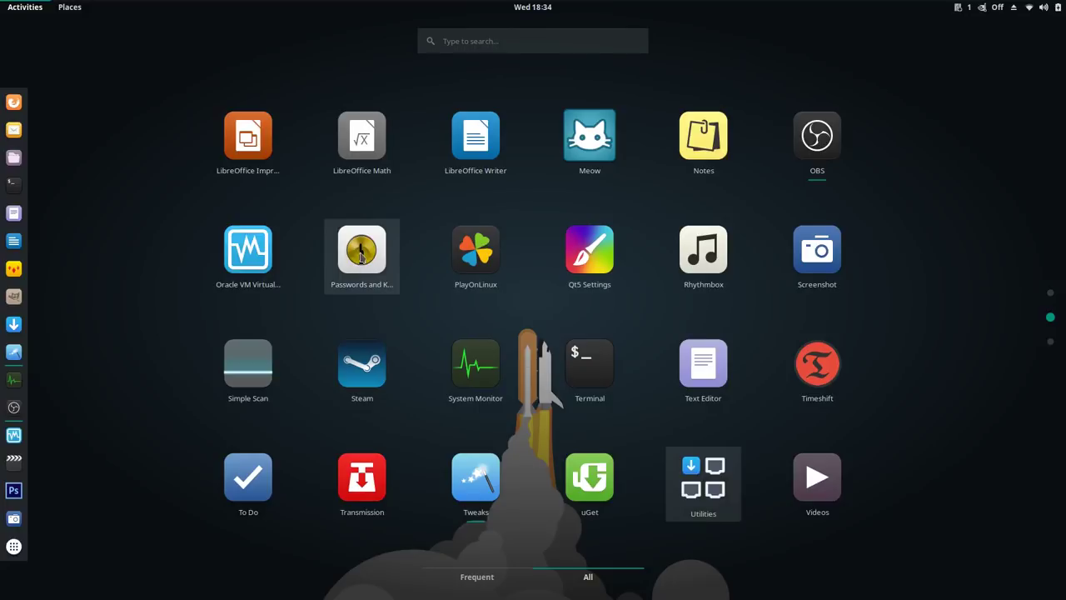
Step: Add Passwords and Keys to the Utilities folder via its context menu, then verify it there
right_click(360, 253)
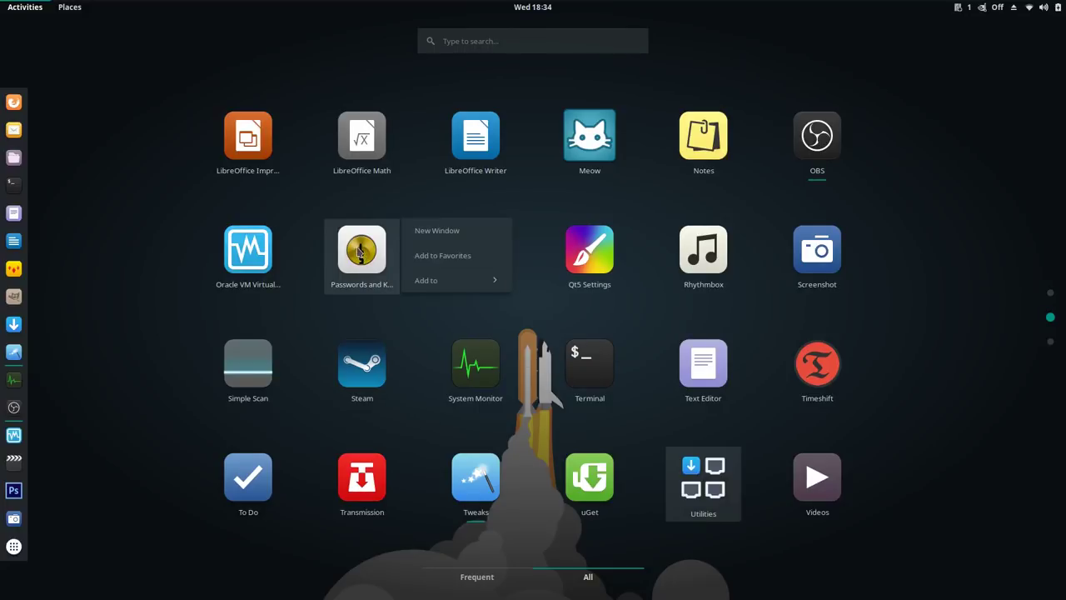
left_click(446, 282)
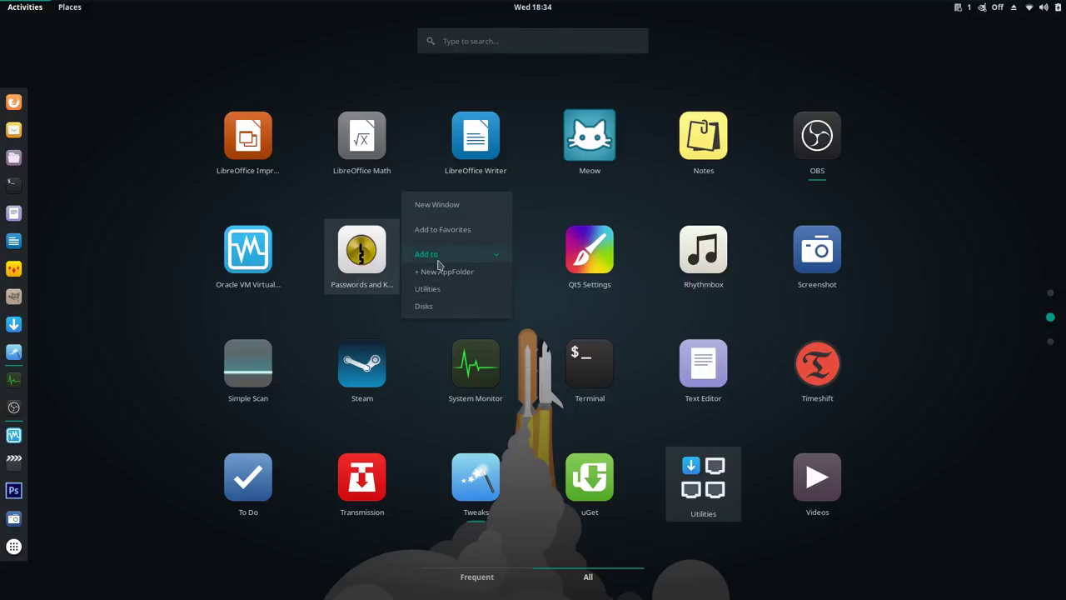
left_click(437, 262)
left_click(434, 280)
left_click(442, 289)
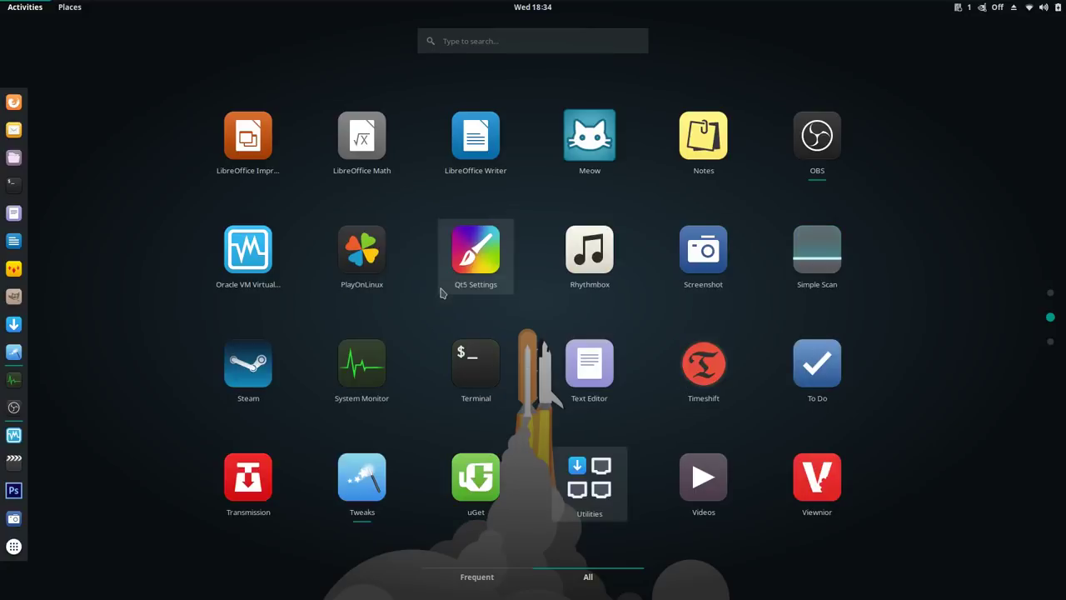
left_click(578, 463)
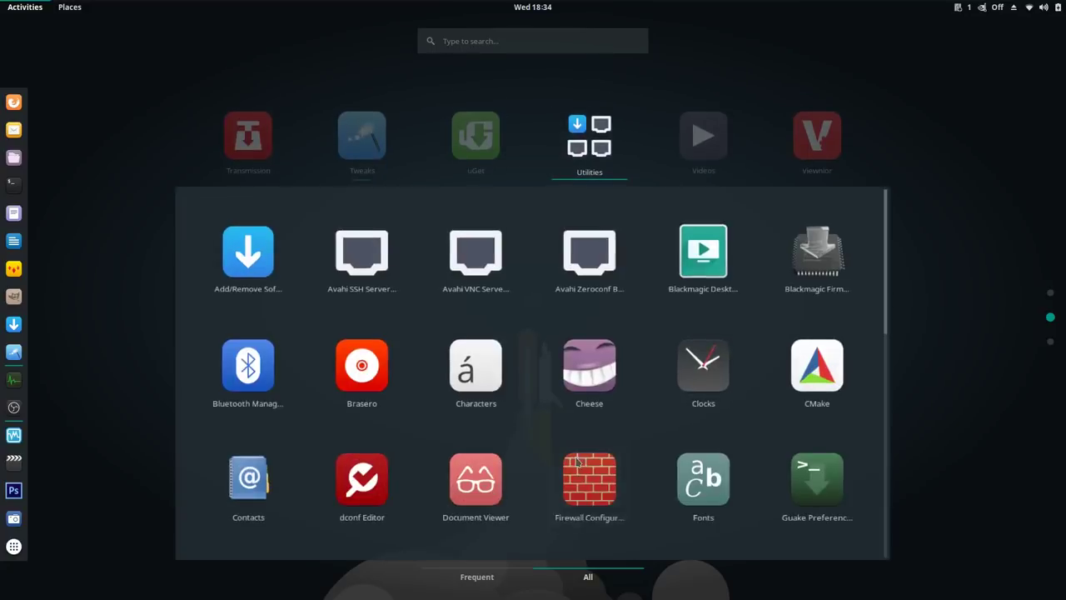
scroll(587, 434, "down", 5)
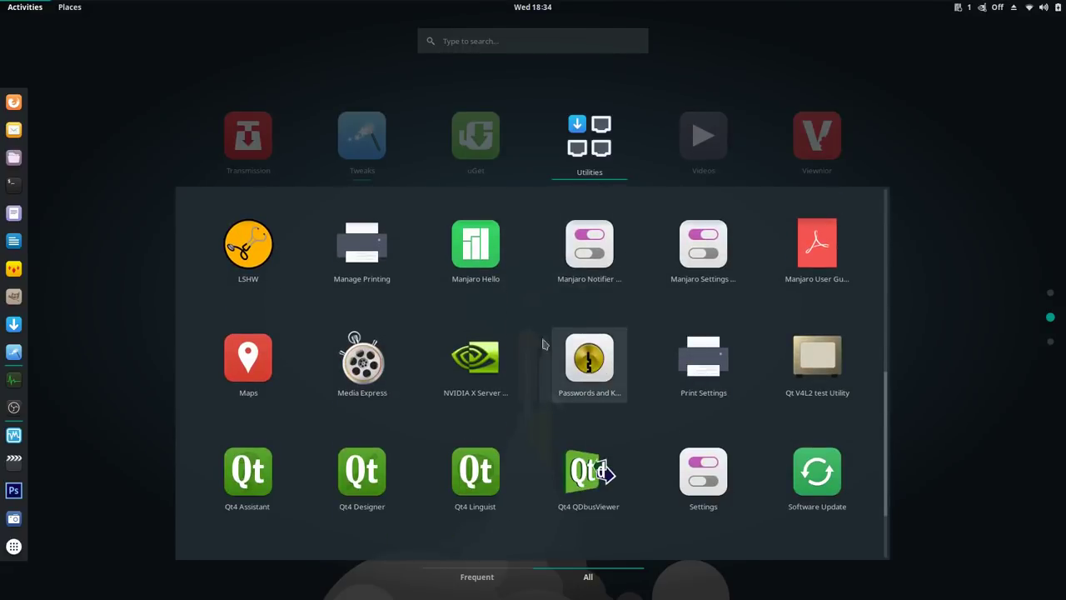
left_click(185, 138)
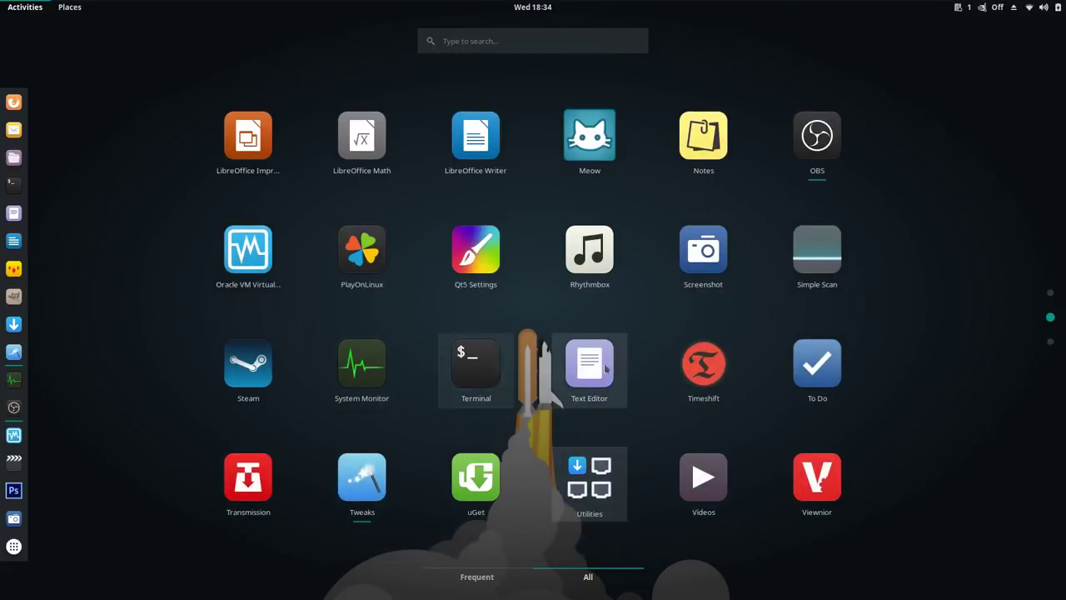
scroll(605, 369, "up", 1)
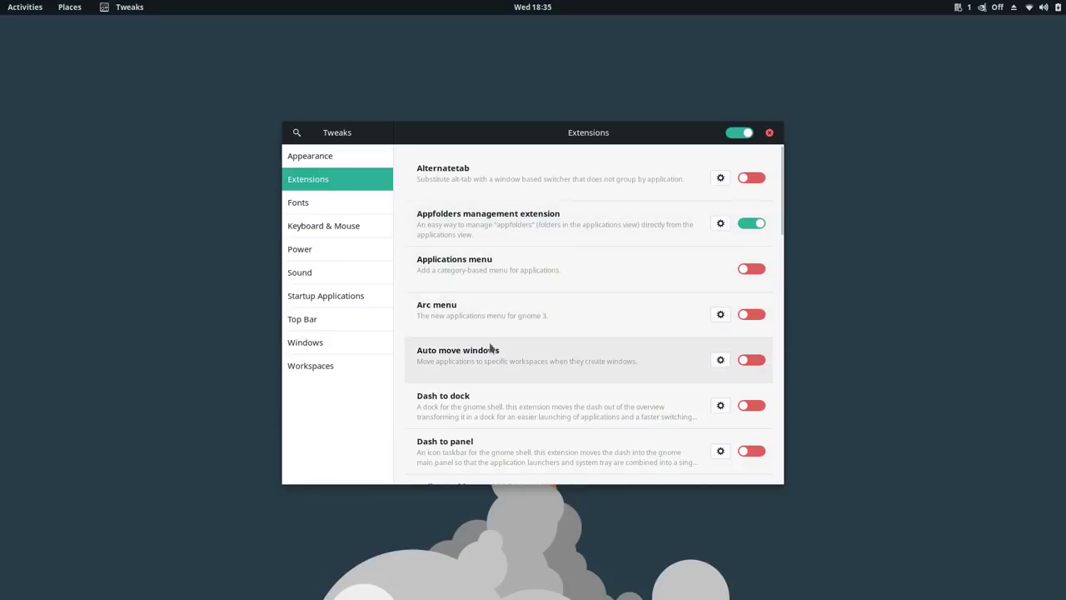
Step: Scroll to Dash to dock in the Tweaks Extensions list and switch it on
scroll(500, 348, "down", 2)
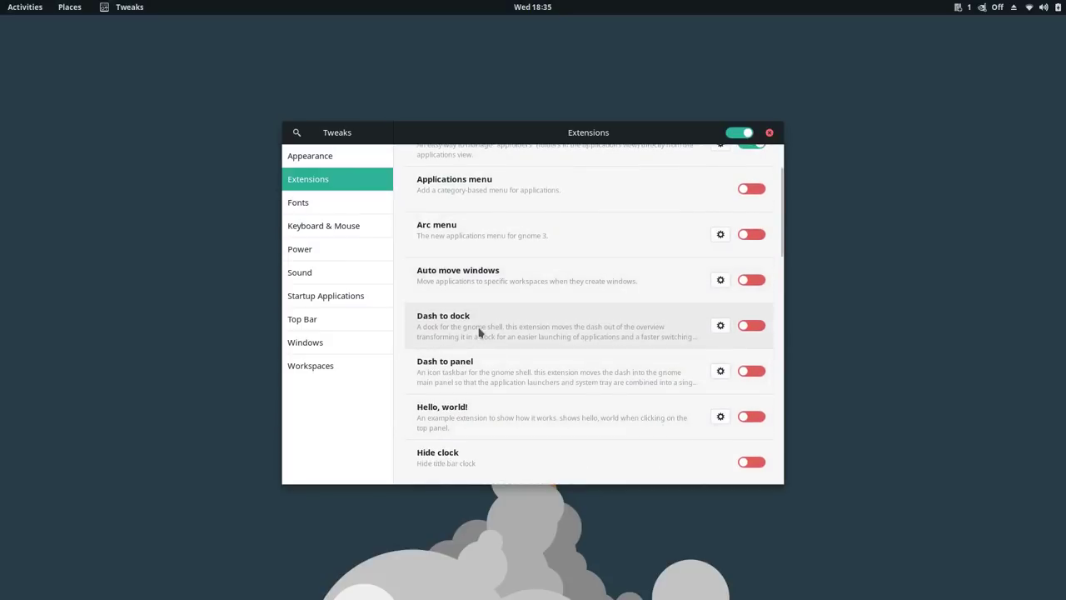
left_click(754, 326)
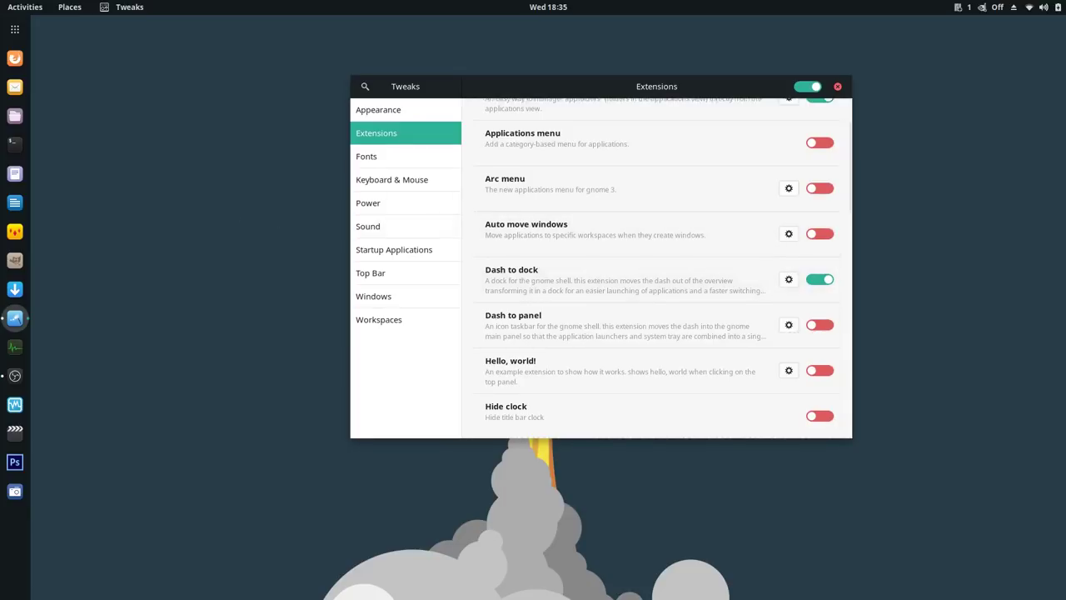
left_click(17, 116)
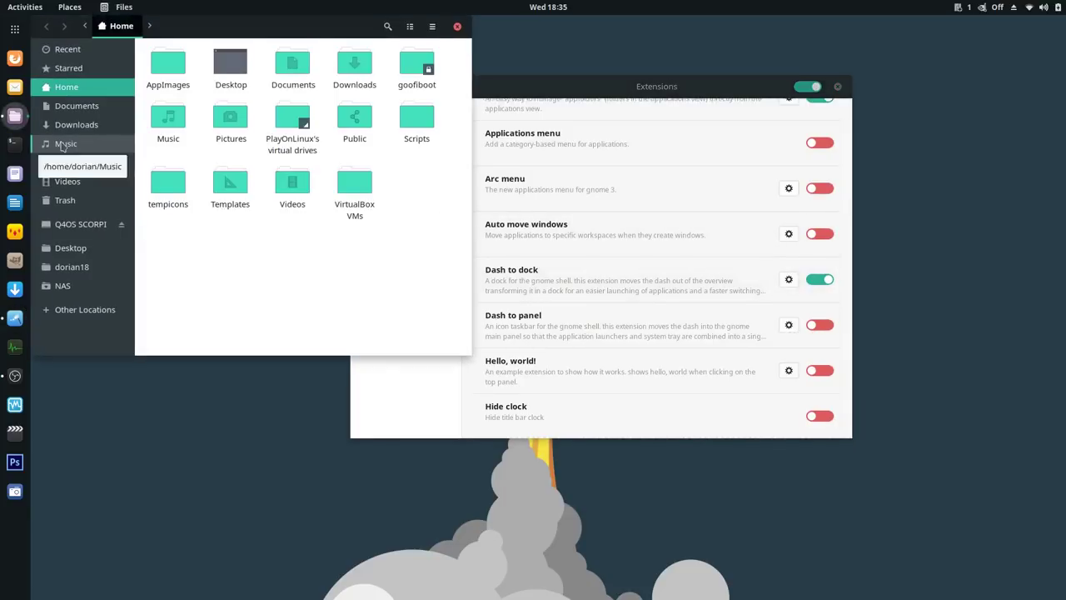
left_click_drag(244, 24, 302, 75)
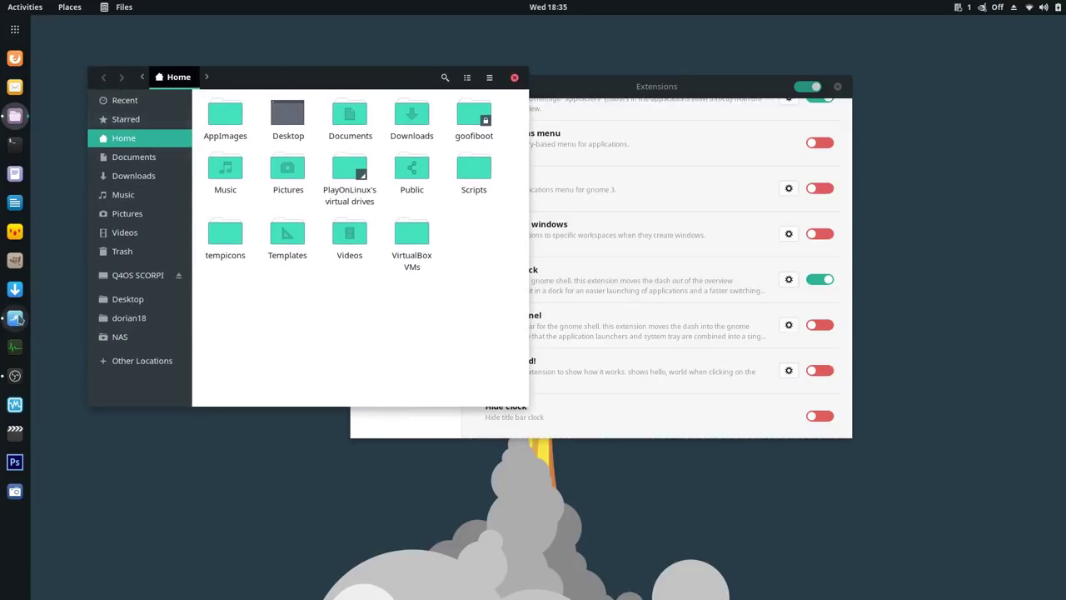
left_click(15, 317)
left_click(15, 125)
middle_click(11, 121)
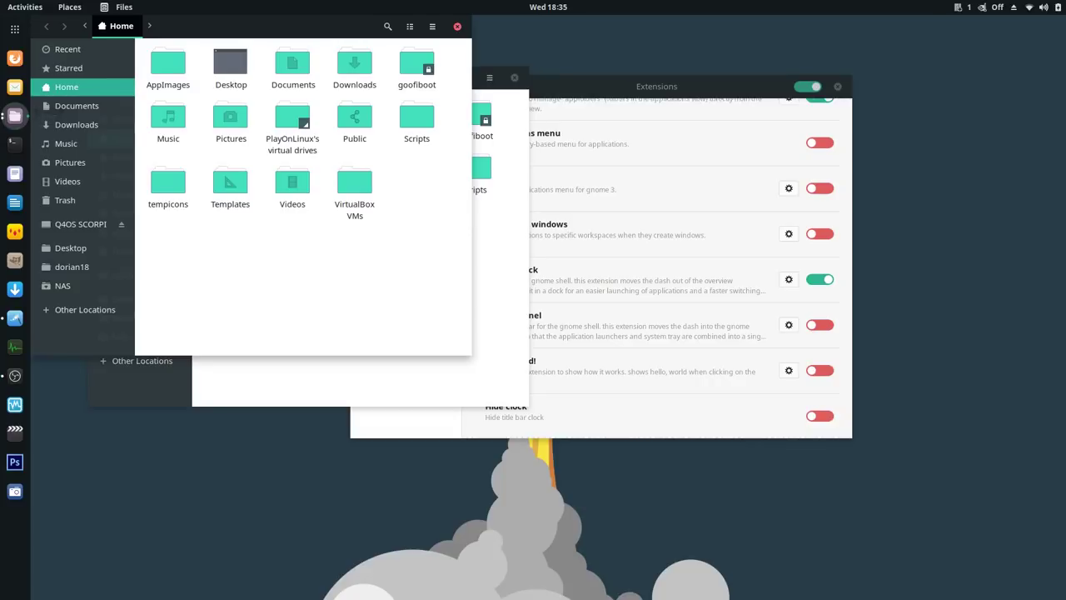
left_click(15, 375)
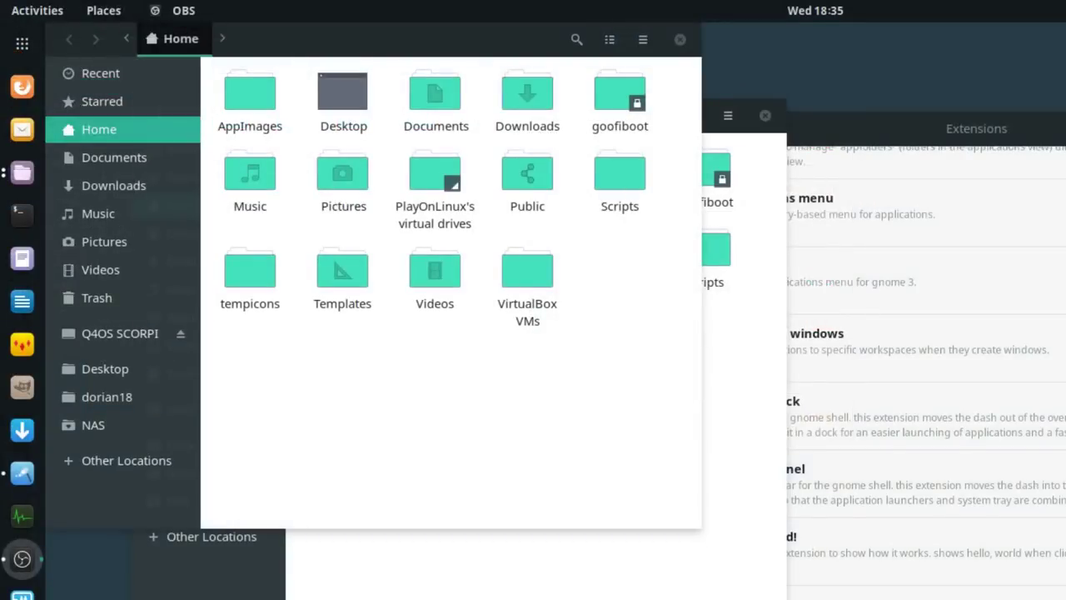
left_click(25, 176)
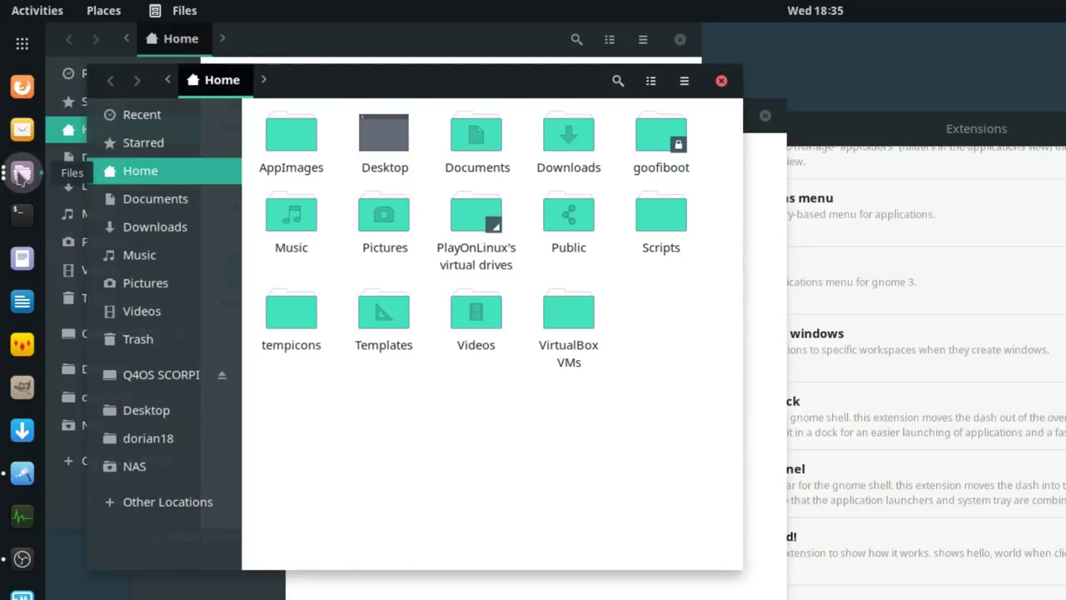
left_click(19, 175)
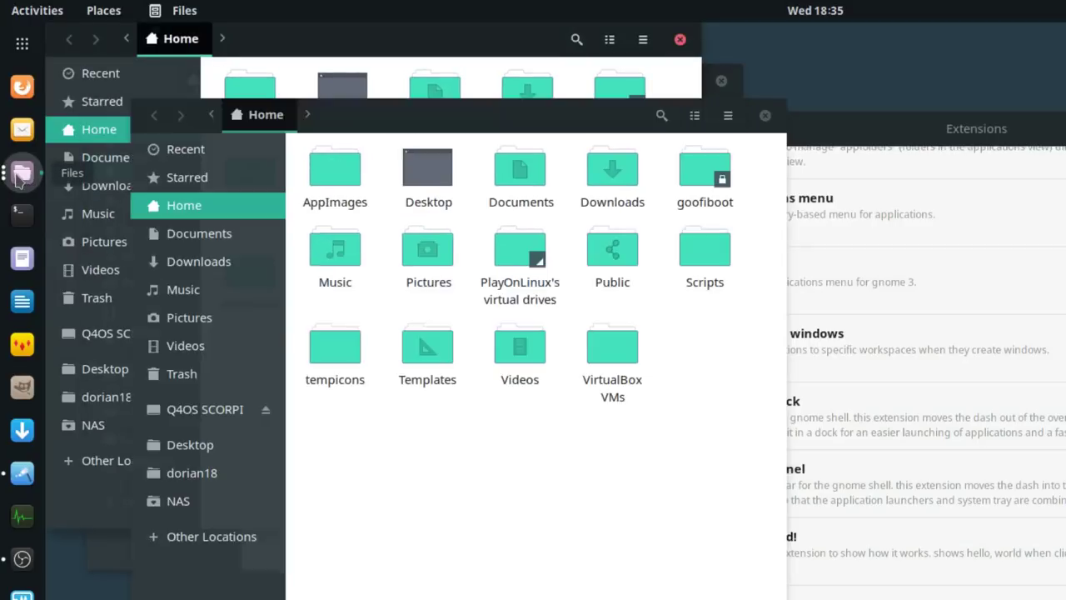
left_click(19, 175)
left_click(18, 175)
left_click(19, 175)
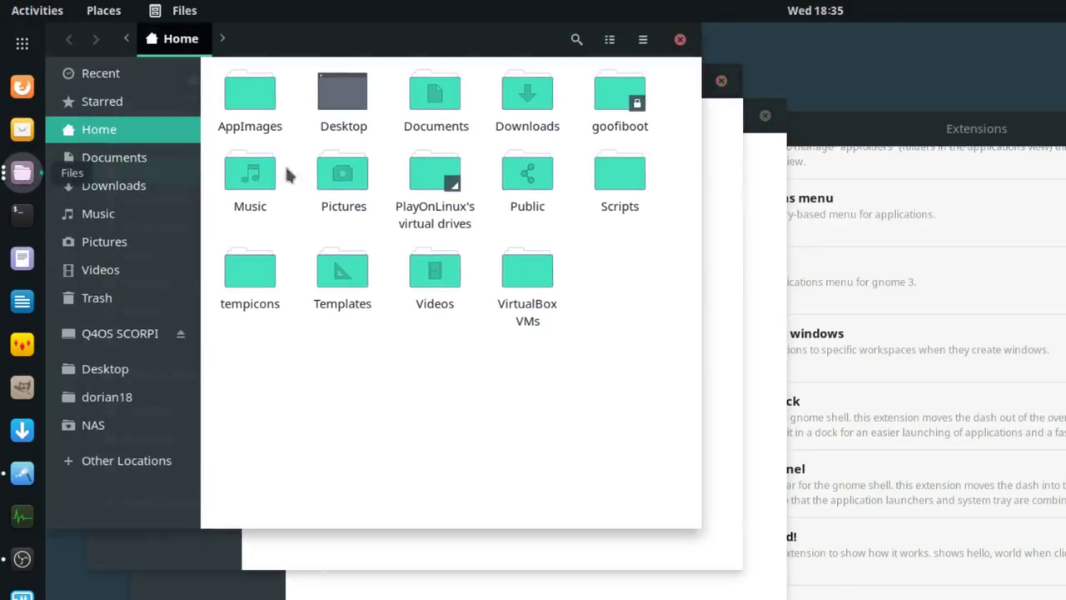
left_click(680, 40)
left_click(722, 80)
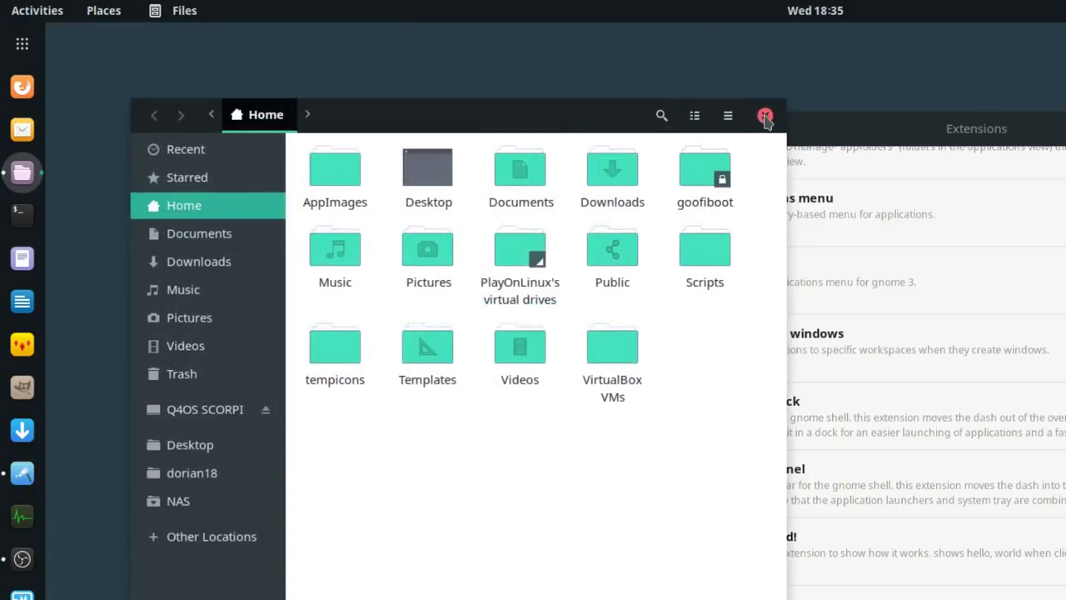
left_click(765, 115)
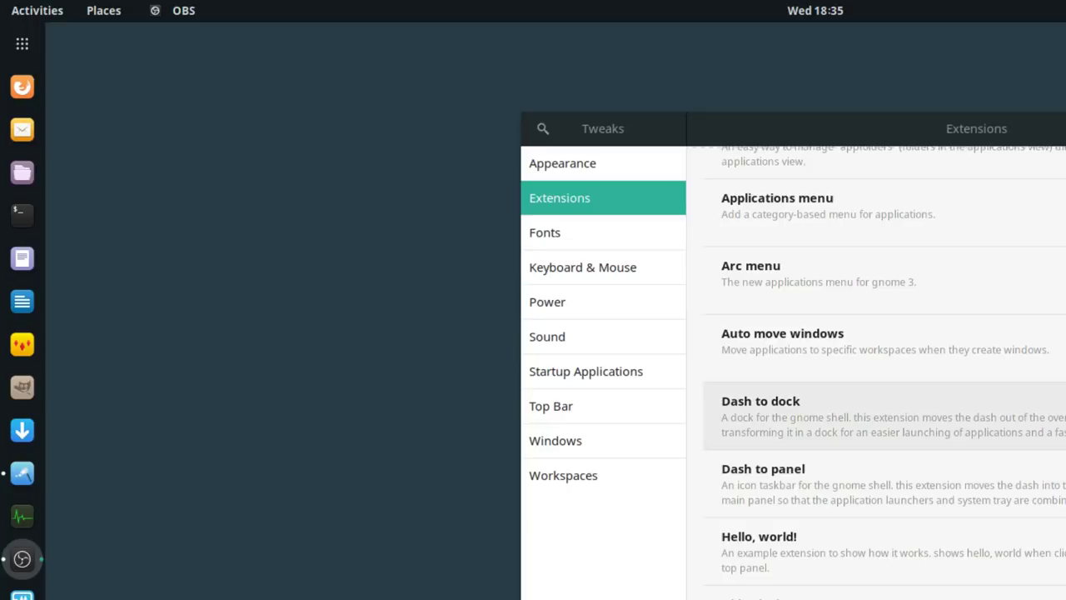
Step: Open Dash to dock's settings, test Intelligent autohide, then switch it back off
left_click(1059, 416)
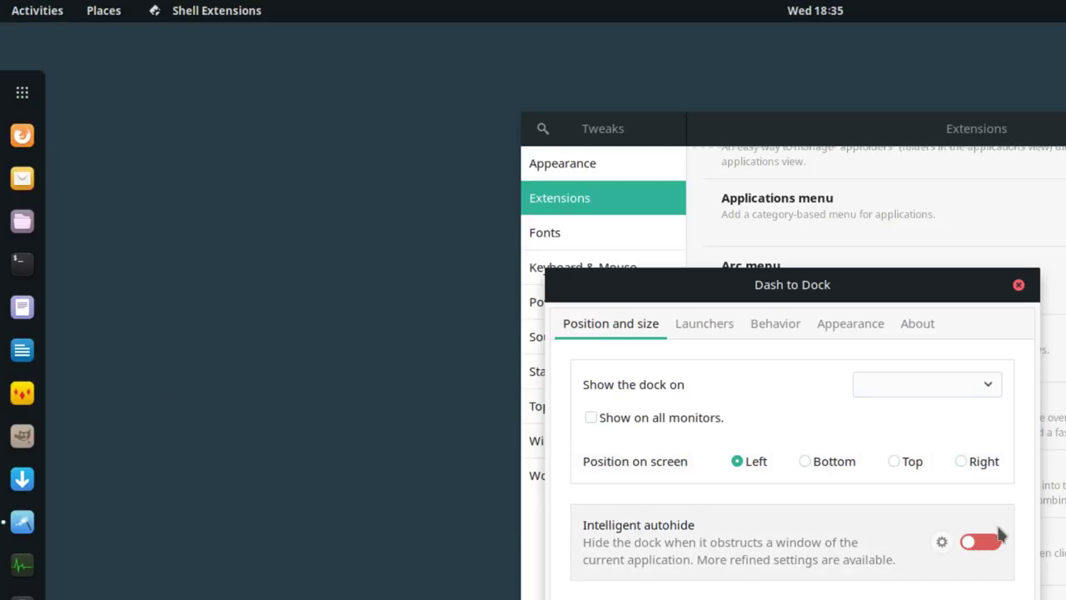
left_click(983, 543)
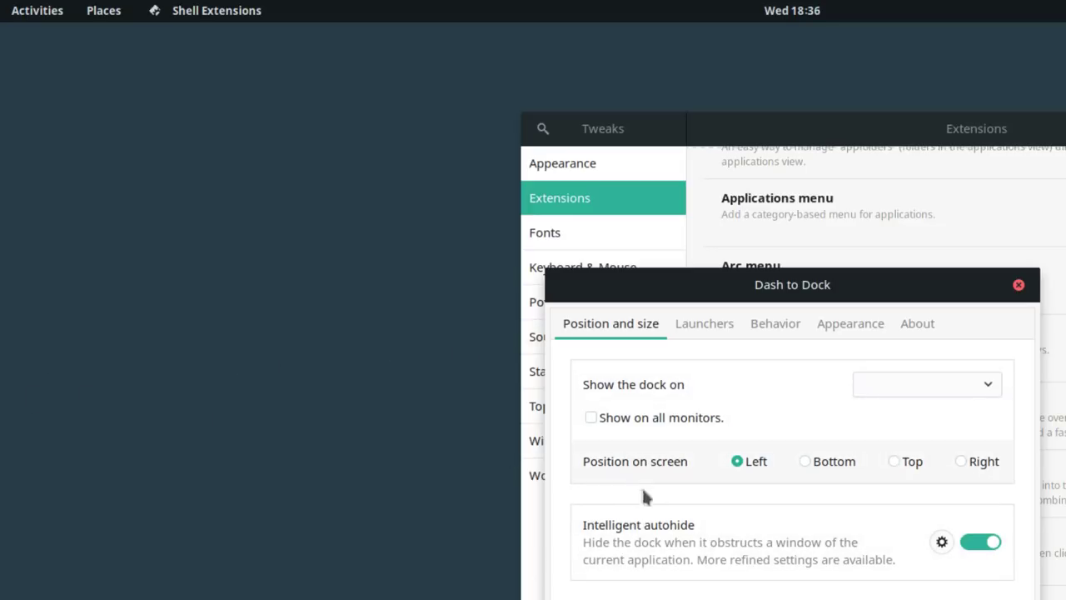
mouse_move(11, 408)
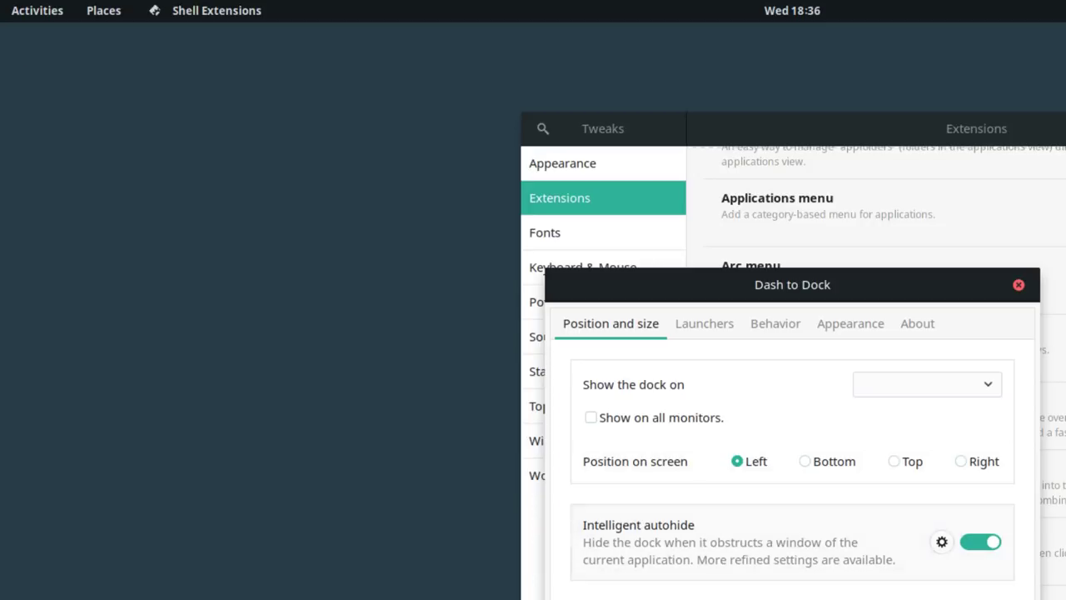
left_click(972, 549)
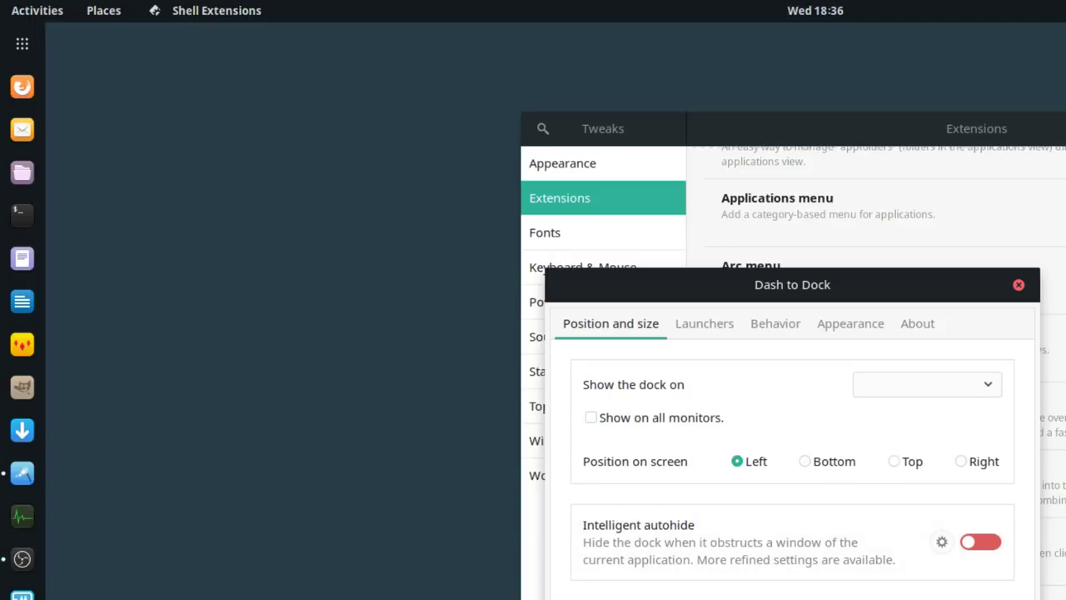
left_click(710, 326)
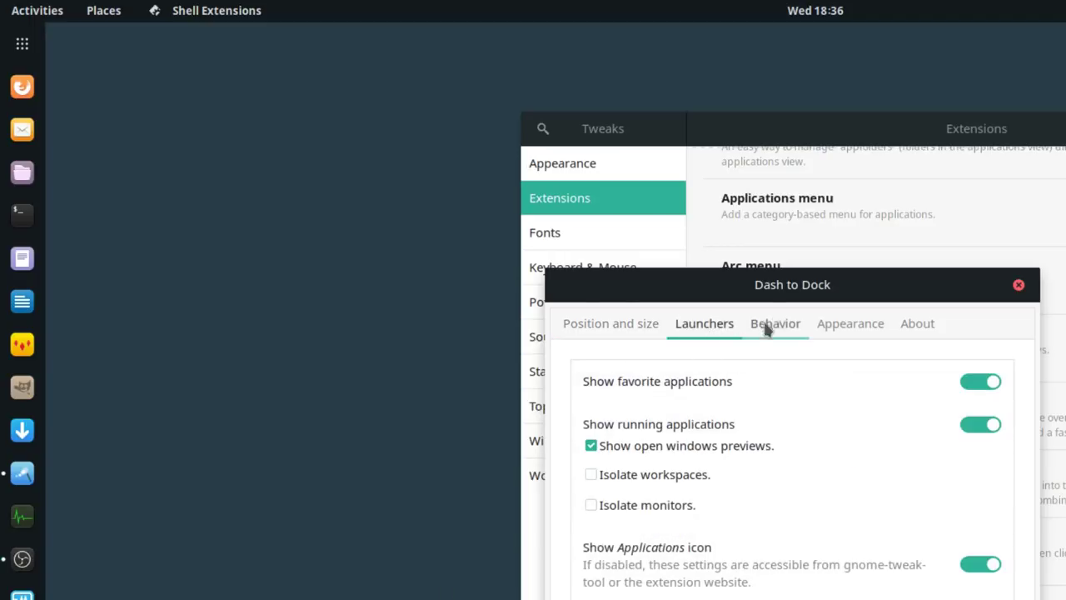
left_click(788, 326)
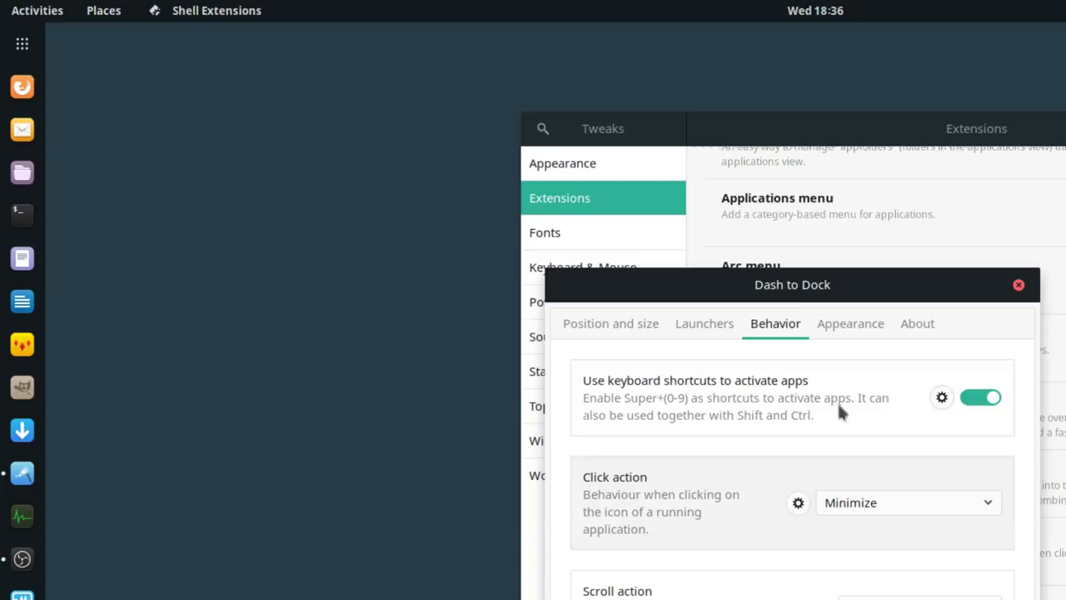
left_click(853, 324)
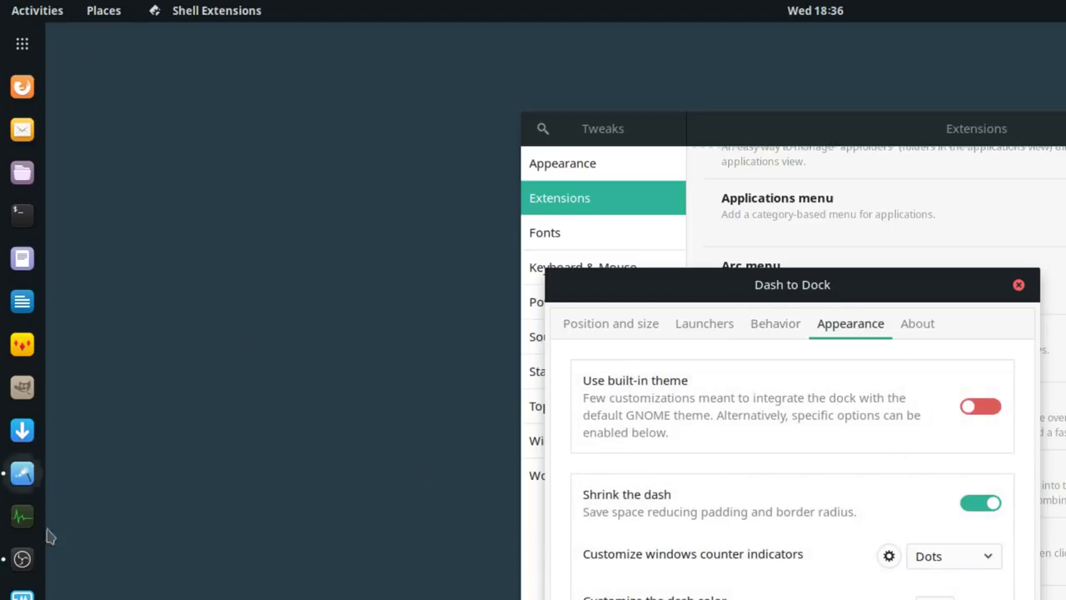
left_click(1019, 284)
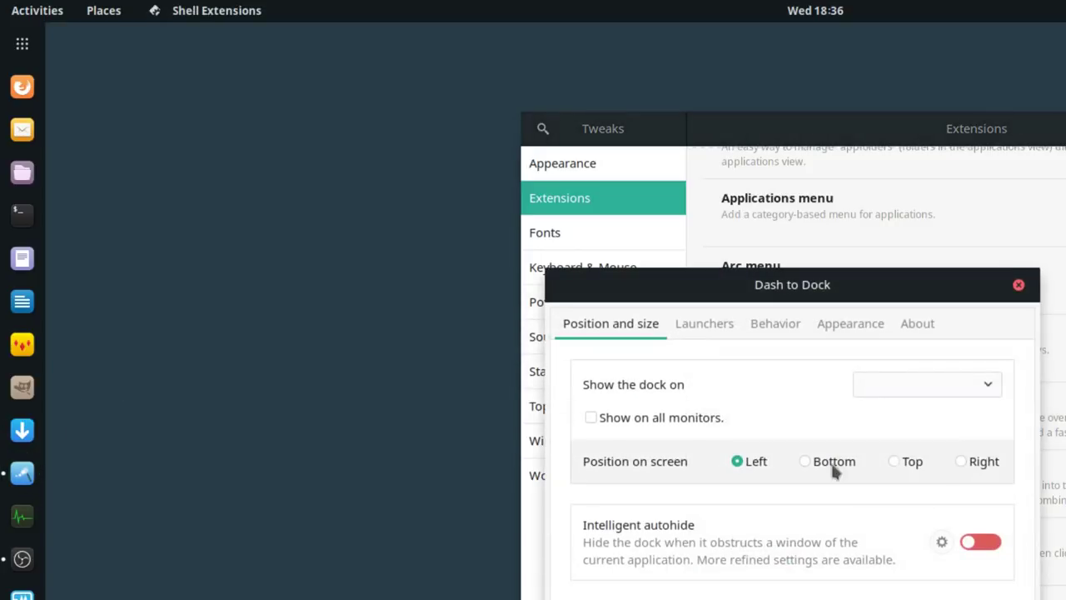
Step: Try the dock on the right and bottom edges, return it to the left, and close settings
left_click(974, 466)
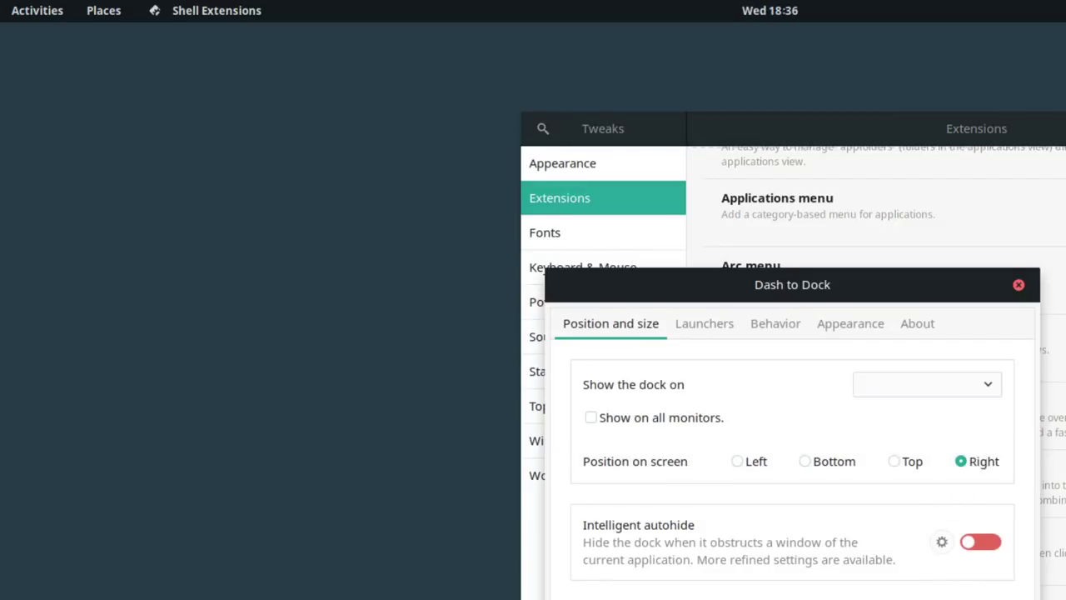
left_click(807, 463)
left_click(737, 463)
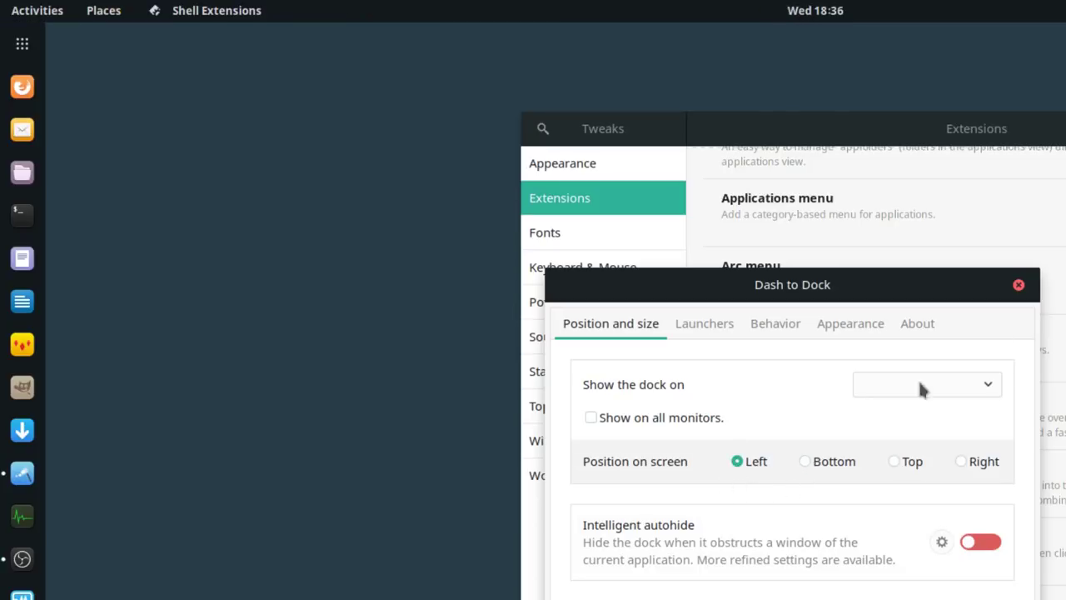
left_click(1018, 284)
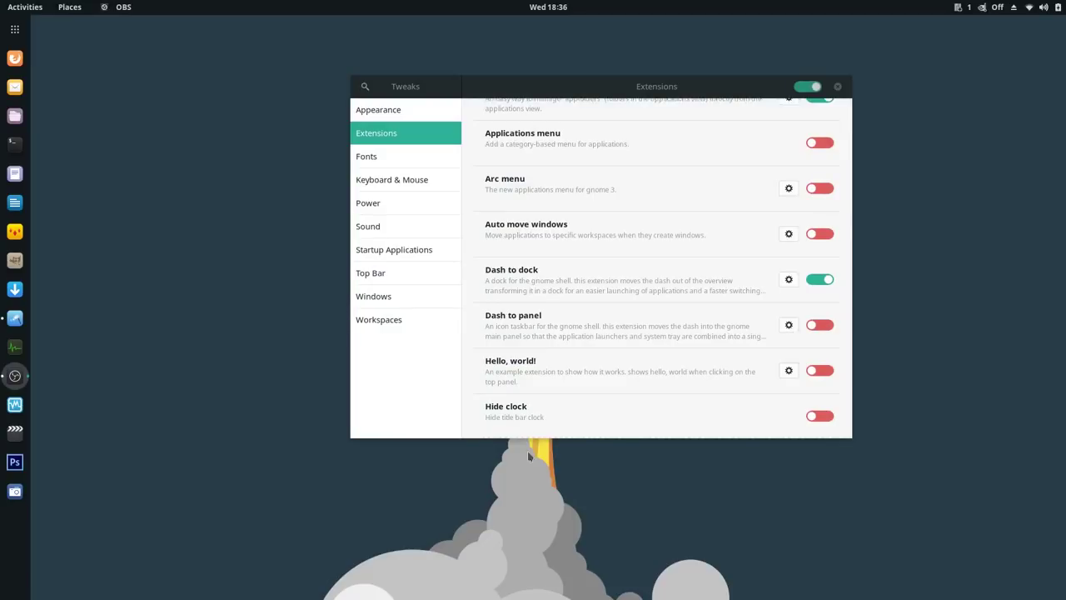
Step: Reopen dock settings, retry right then left, browse the Launchers, Behavior, Appearance and About tabs, and close
left_click(789, 279)
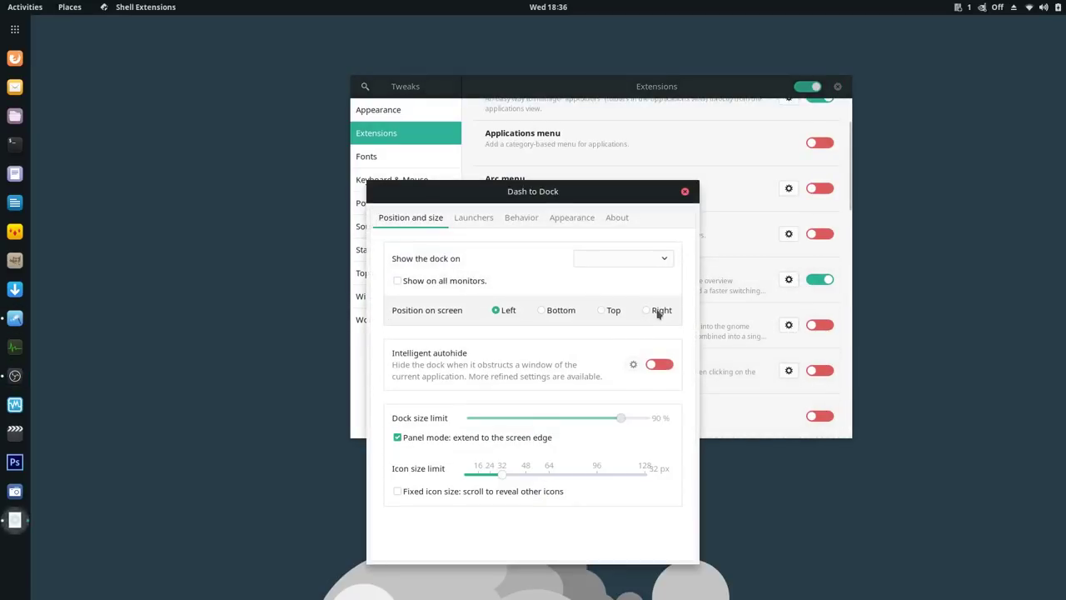
left_click(647, 311)
left_click(495, 310)
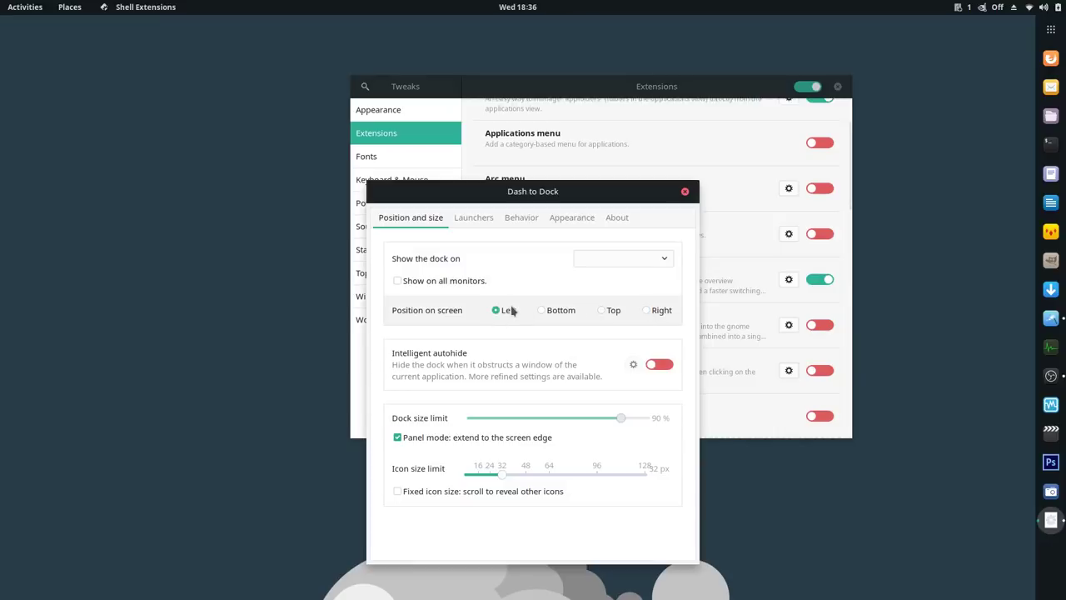
left_click_drag(533, 191, 337, 70)
left_click(301, 98)
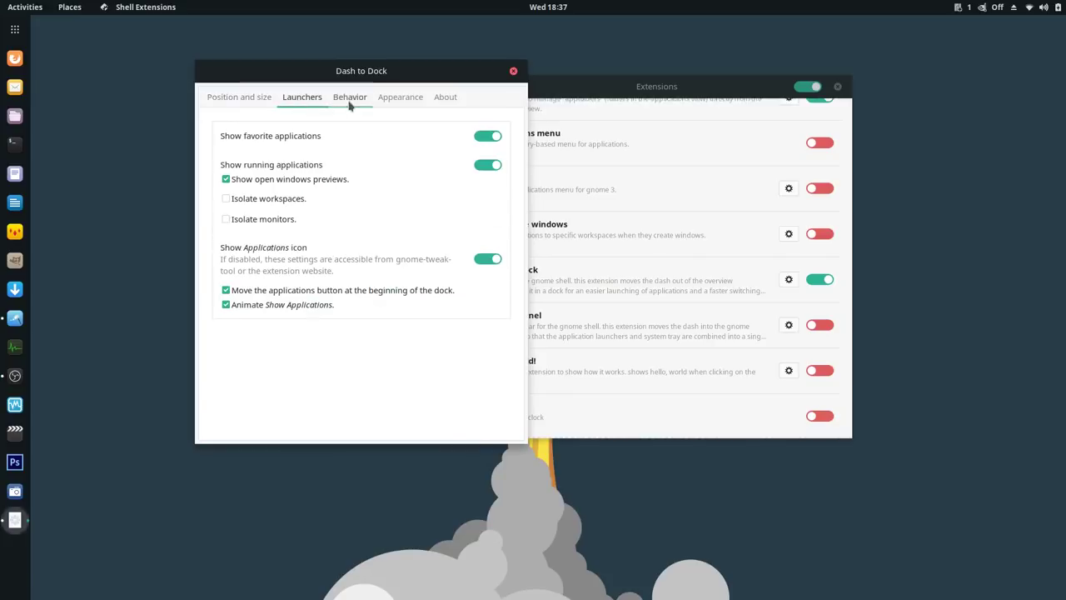
left_click(350, 102)
left_click(404, 102)
left_click(447, 102)
left_click(514, 73)
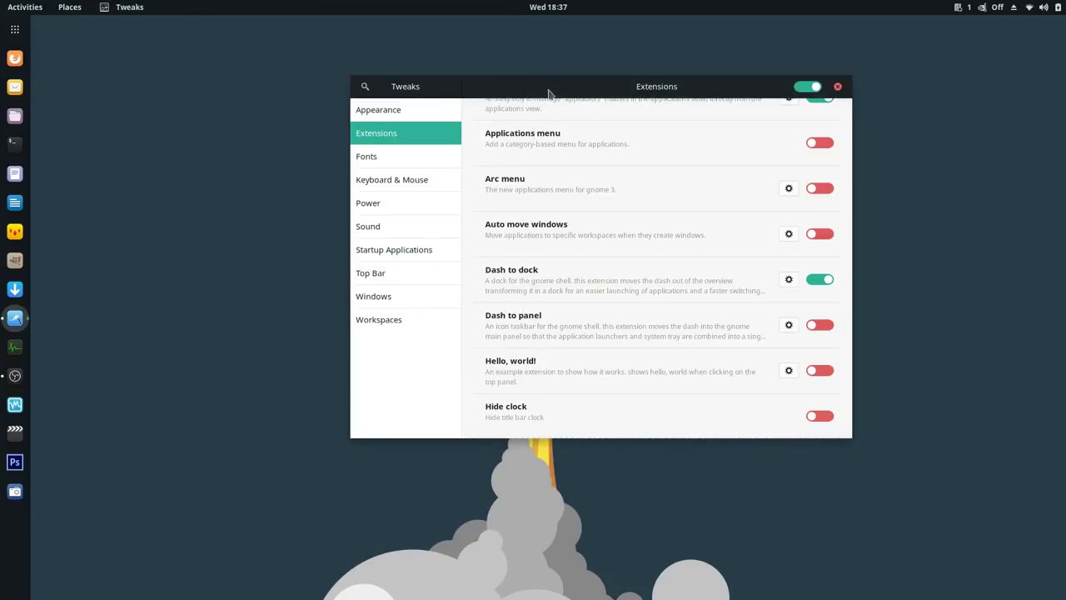
left_click_drag(547, 92, 350, 84)
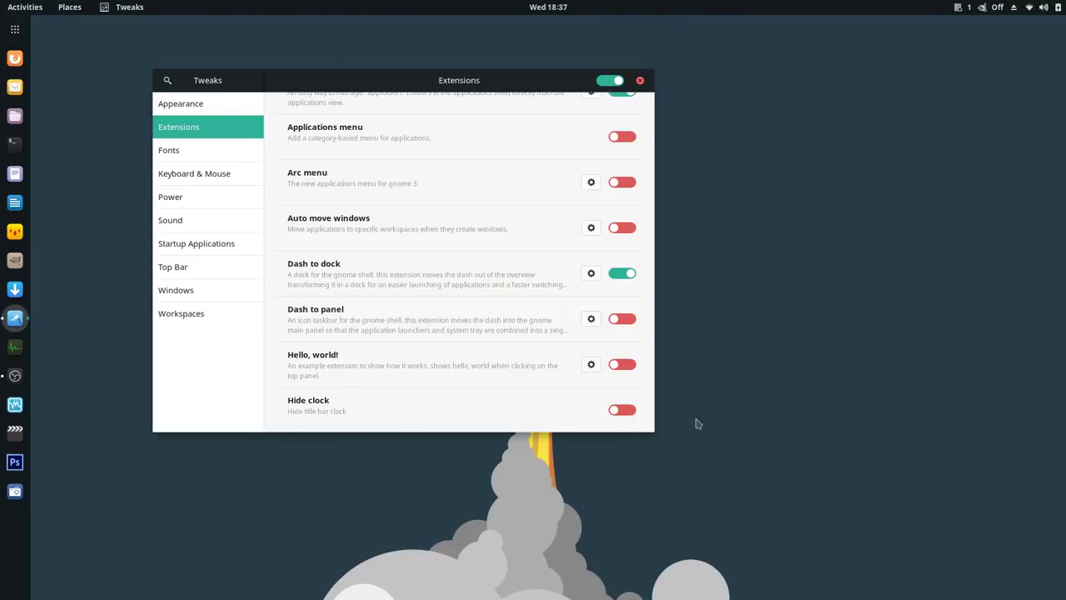
Step: Switch off Dash to dock and switch on Dash to panel in Tweaks Extensions
left_click(615, 278)
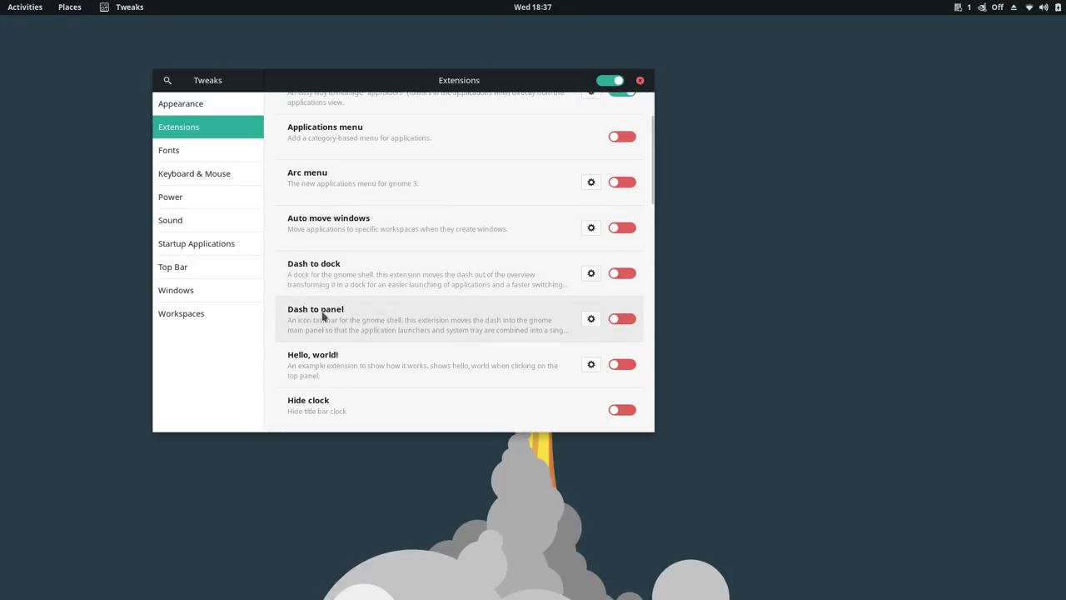
left_click(630, 321)
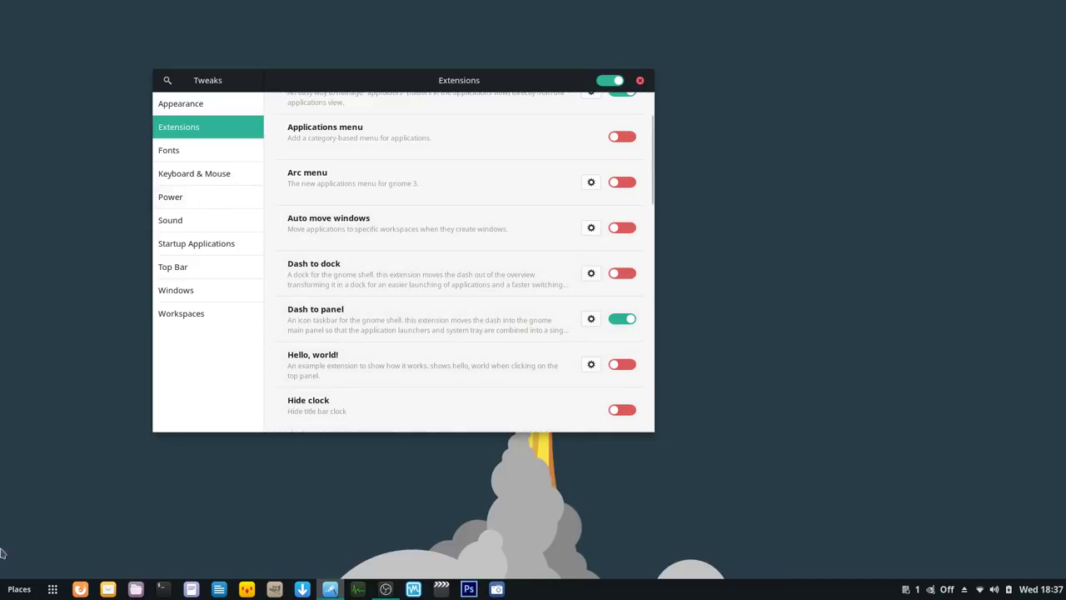
left_click(20, 589)
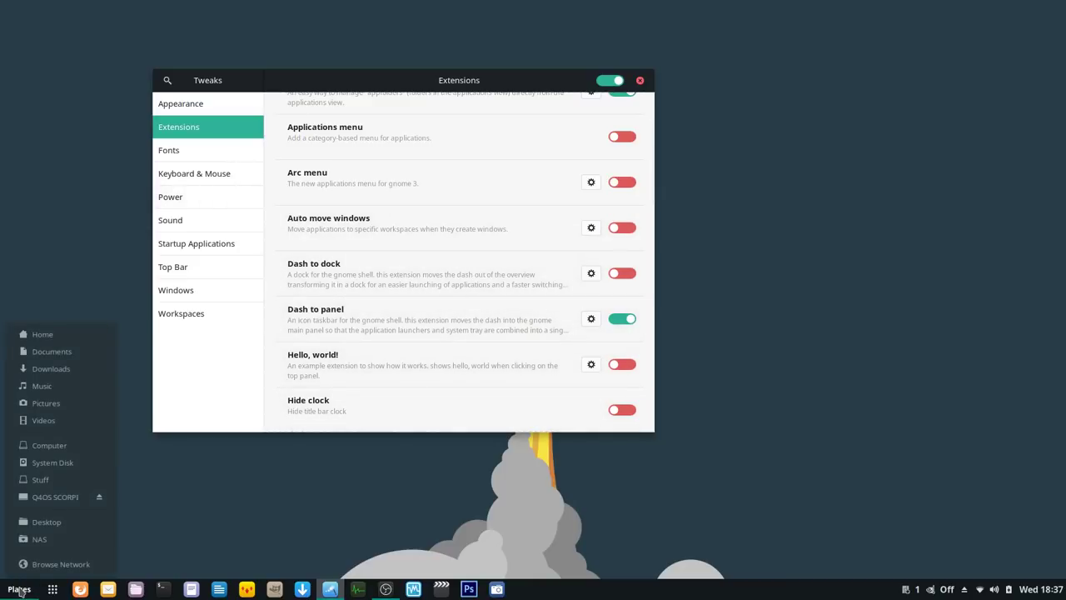
Step: Scroll the Extensions list and toggle the Places status indicator off, then back on
left_click(20, 590)
scroll(500, 374, "down", 8)
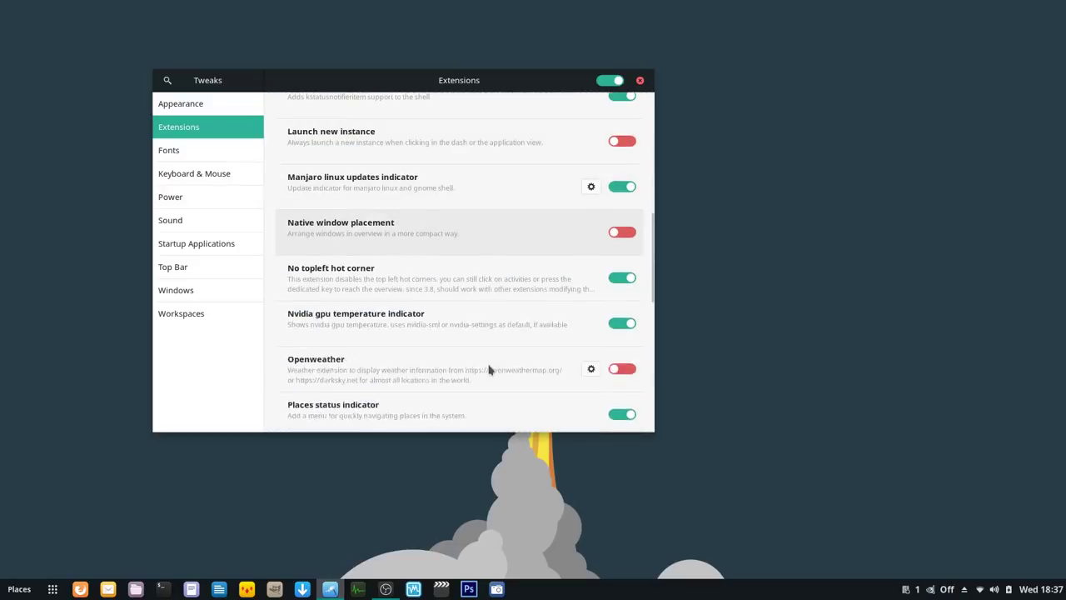
scroll(490, 369, "down", 4)
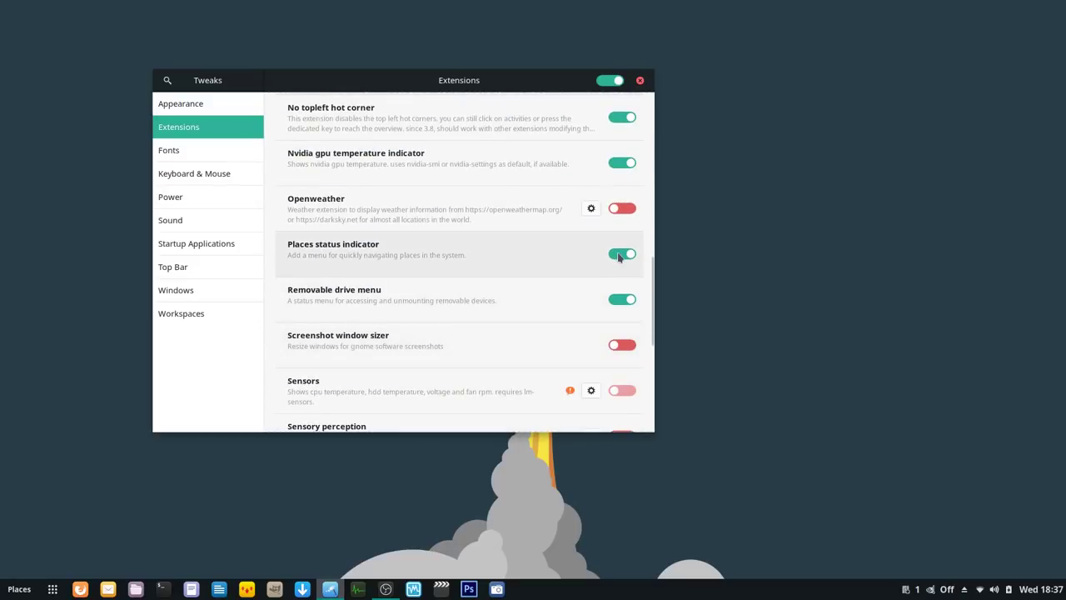
left_click(619, 256)
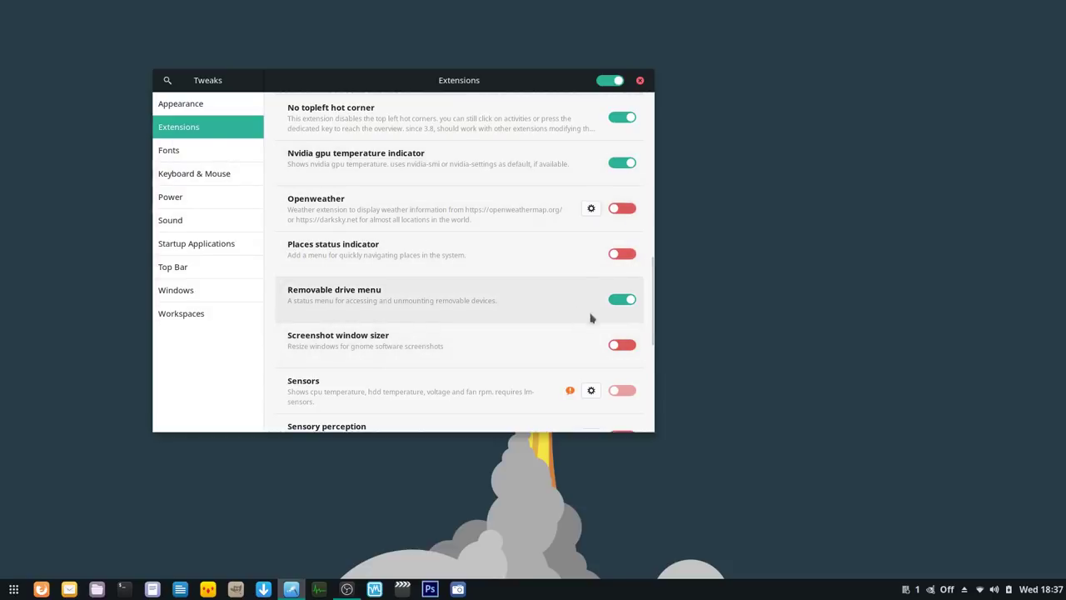
left_click(626, 254)
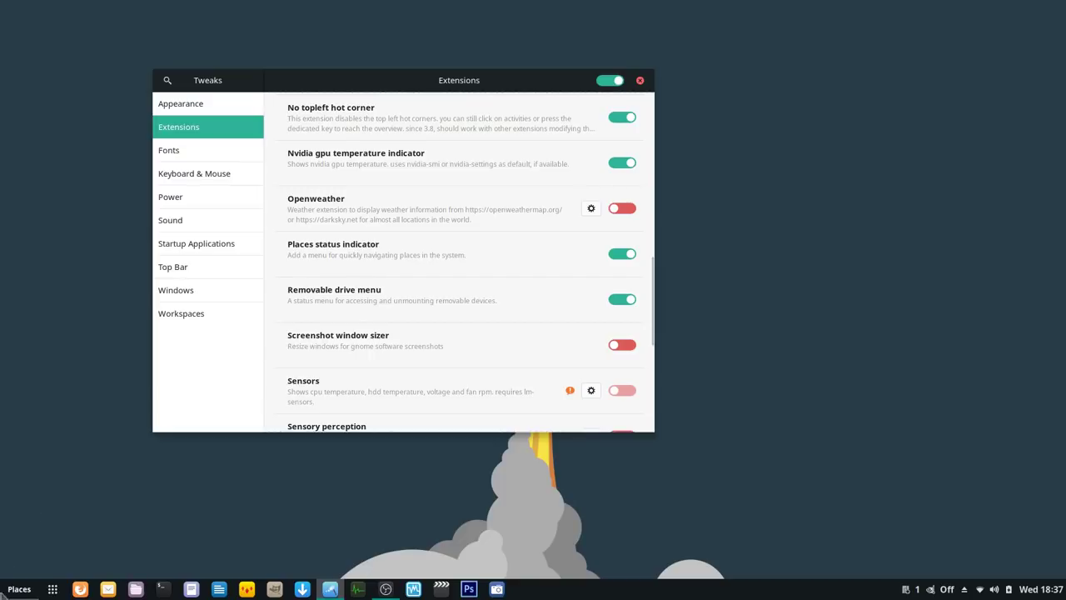
Step: Open the Downloads folder from the Places menu, close it, then reopen and dismiss the menu
left_click(20, 589)
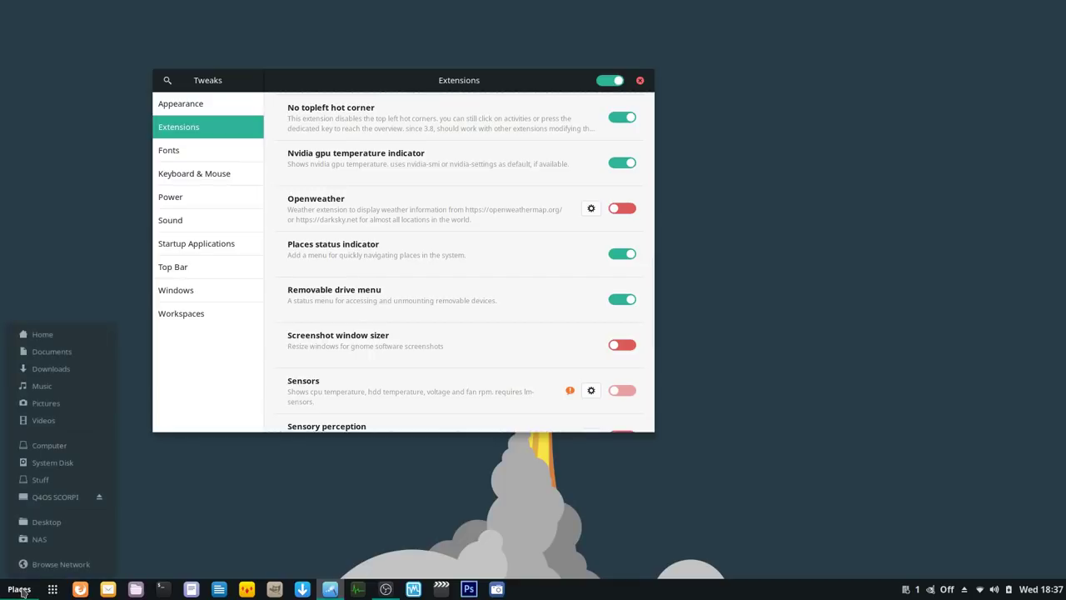
left_click(50, 369)
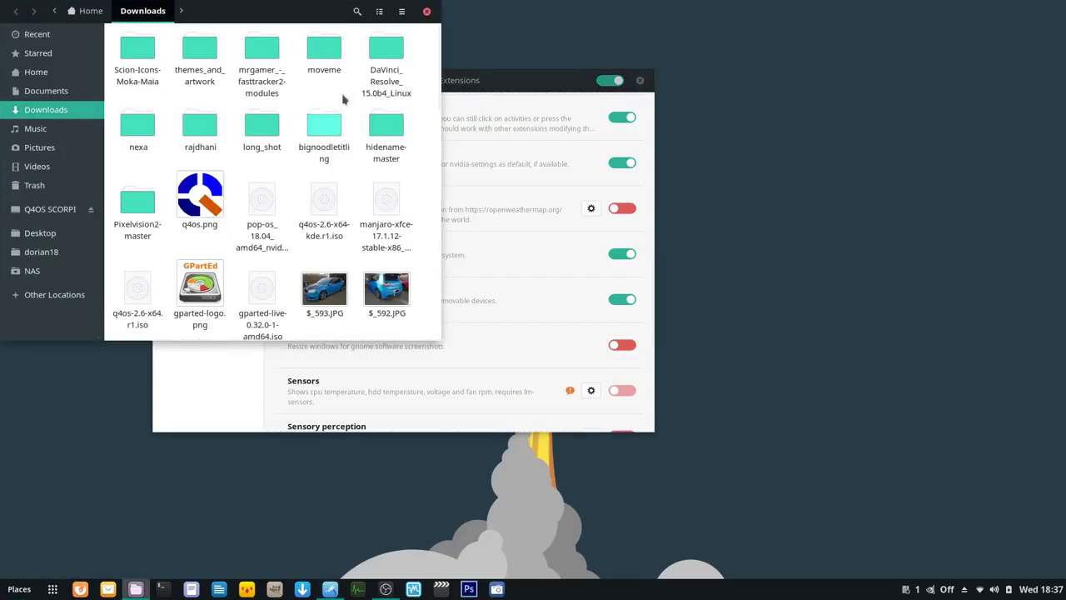
left_click(427, 13)
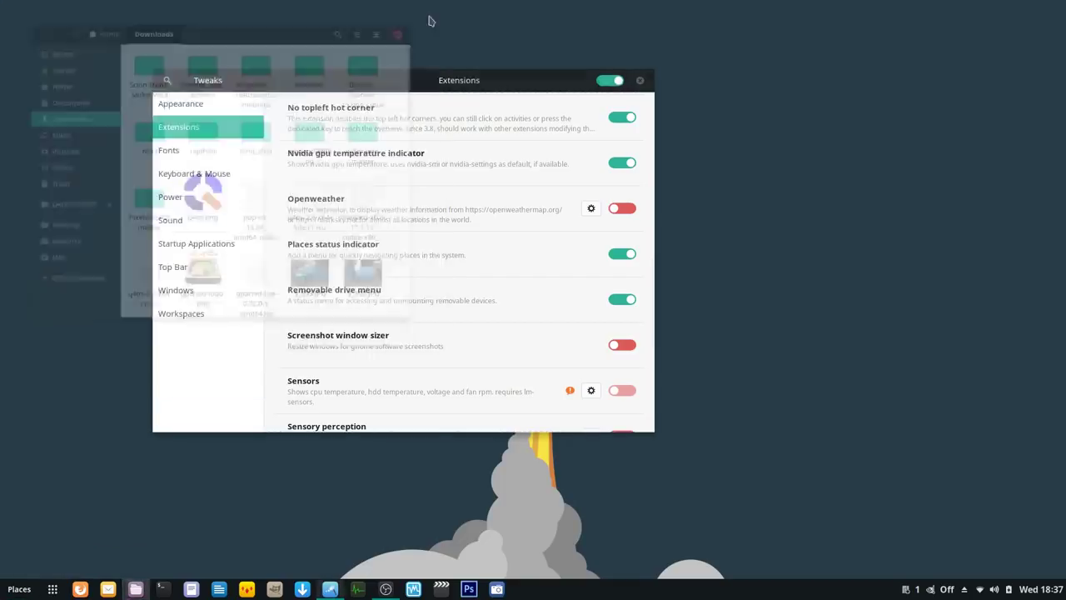
left_click(17, 589)
left_click(232, 503)
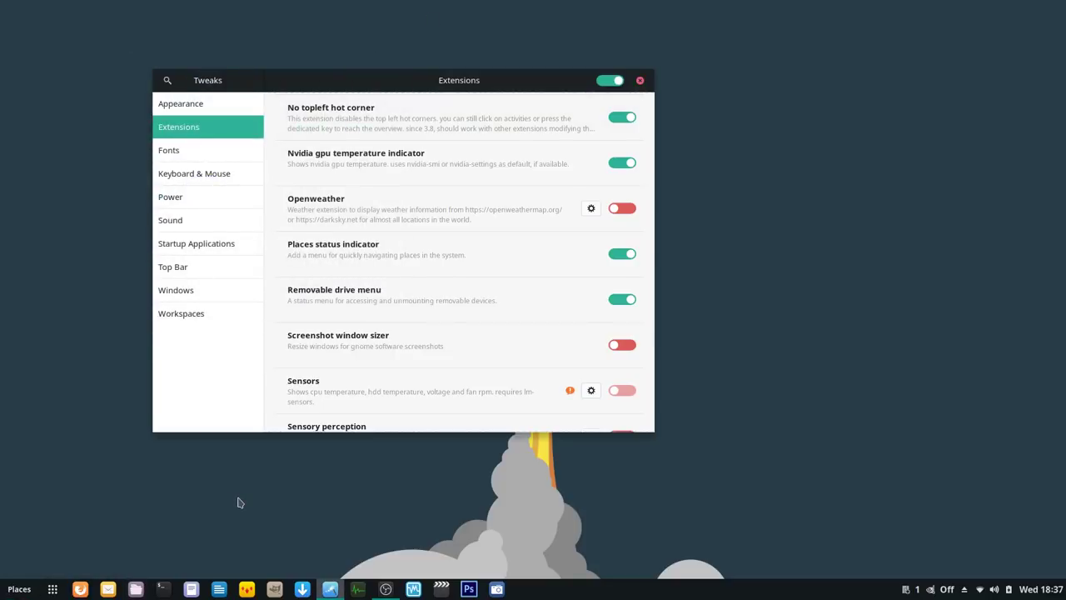
Step: Visit Home and Downloads in Files, close it, then switch off the Places status indicator
left_click(20, 587)
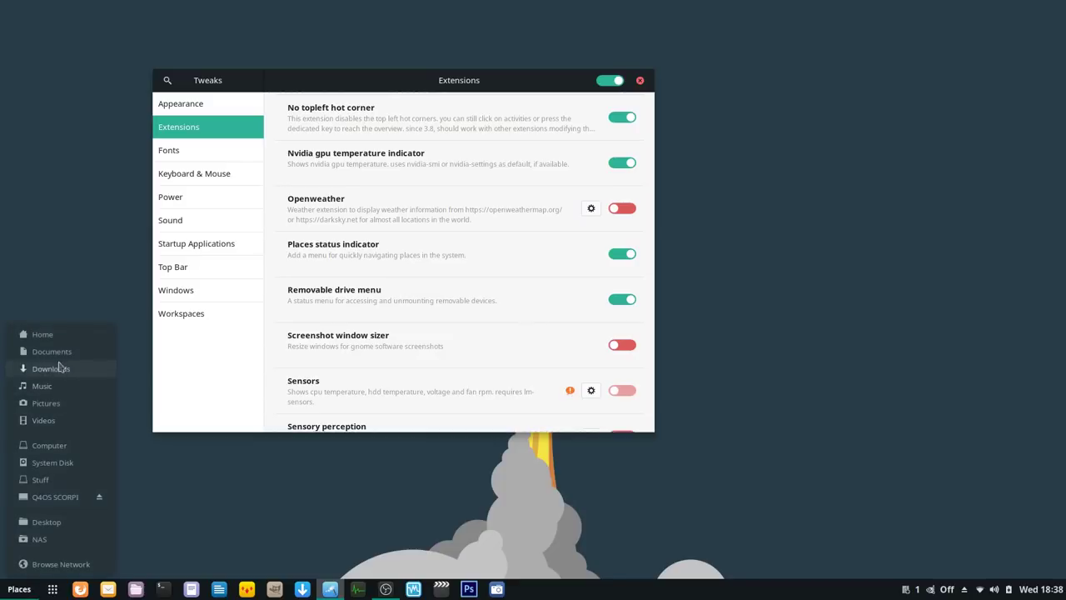
left_click(61, 341)
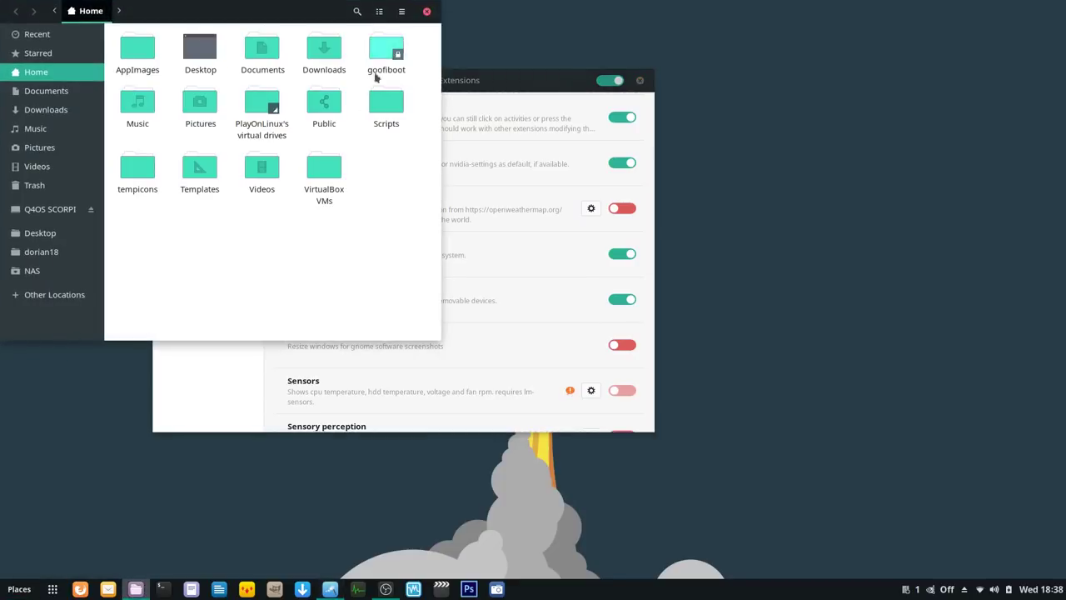
left_click(426, 12)
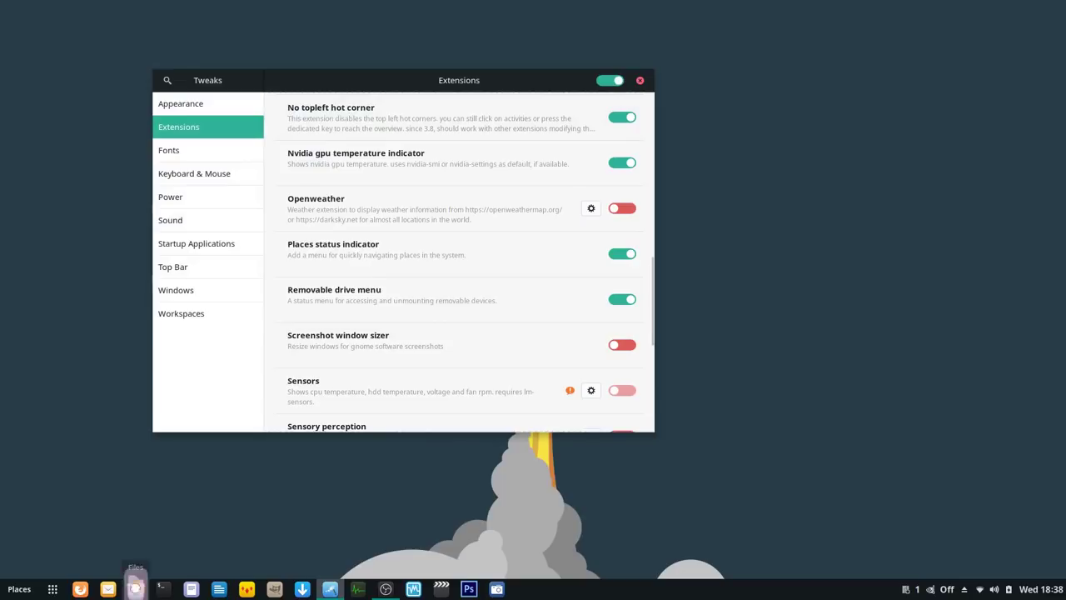
left_click(136, 588)
left_click(72, 112)
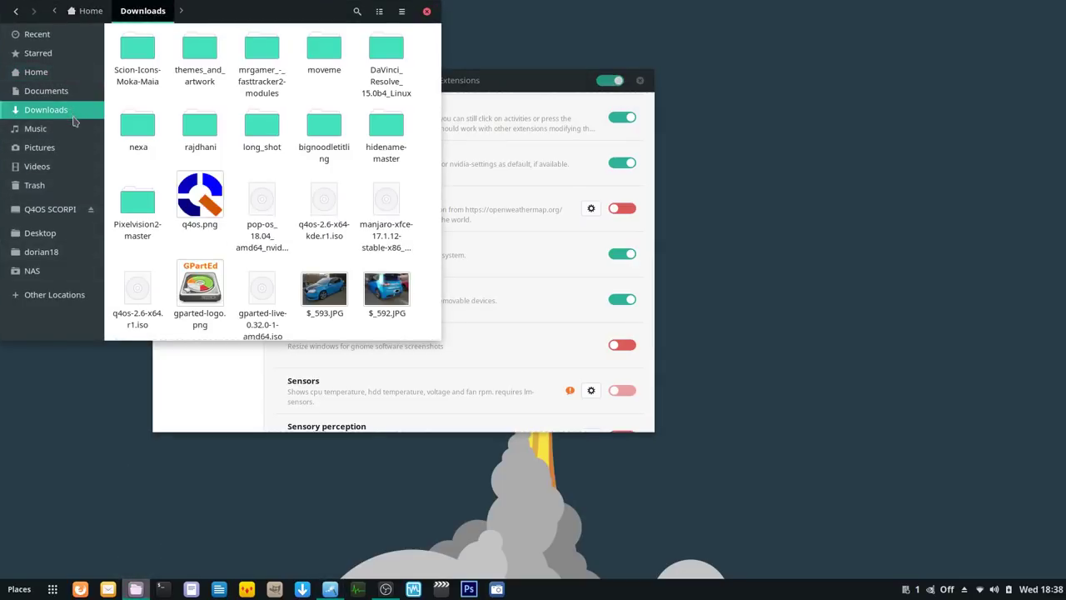
left_click(426, 12)
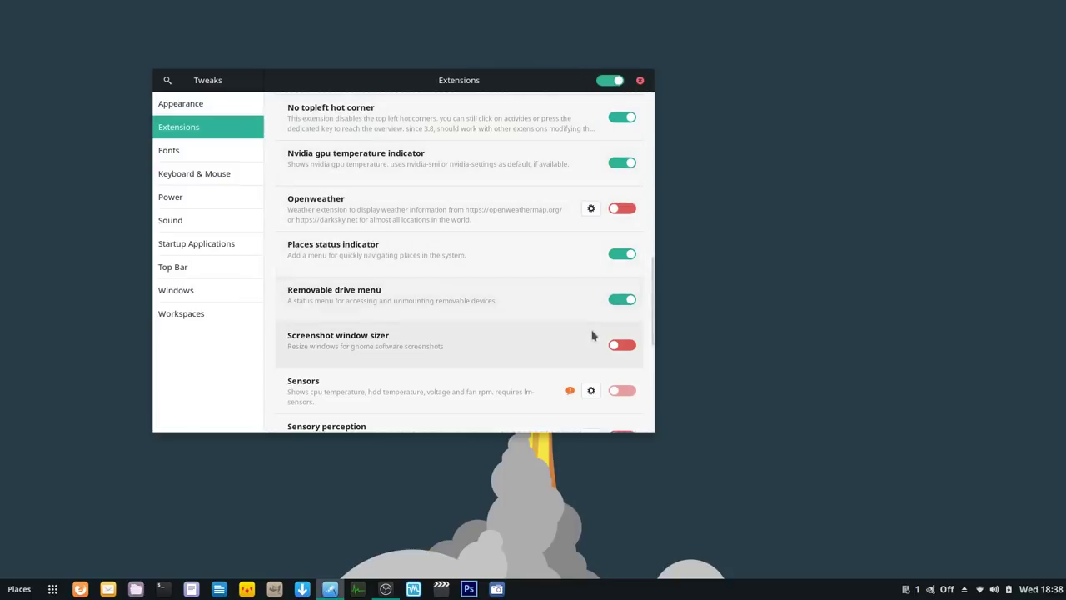
left_click(618, 256)
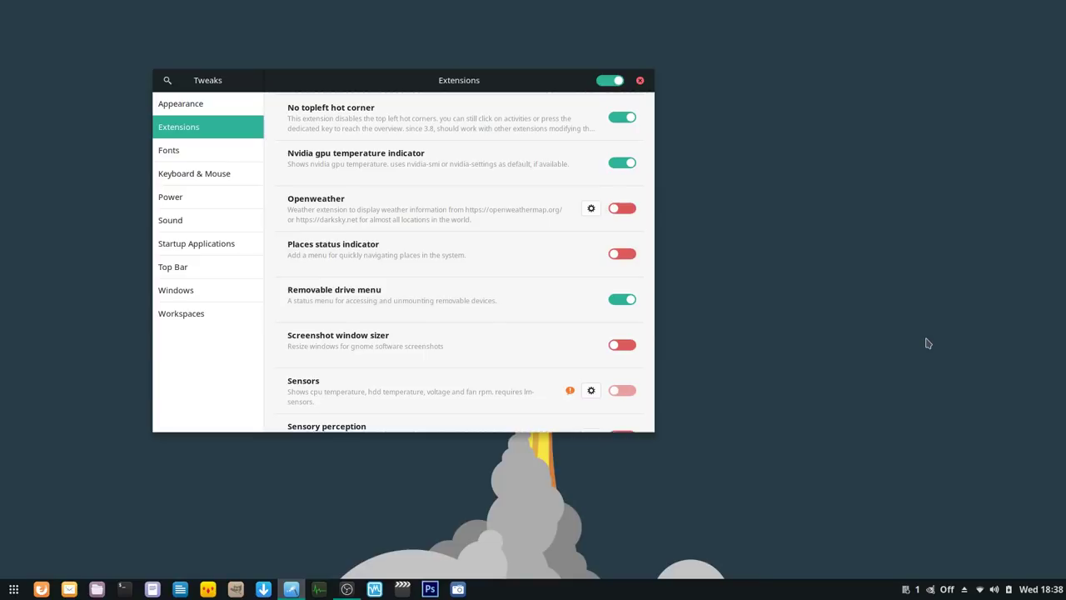
Step: Close Tweaks, open Files at Home and a terminal, move the terminal, then close it
left_click(640, 80)
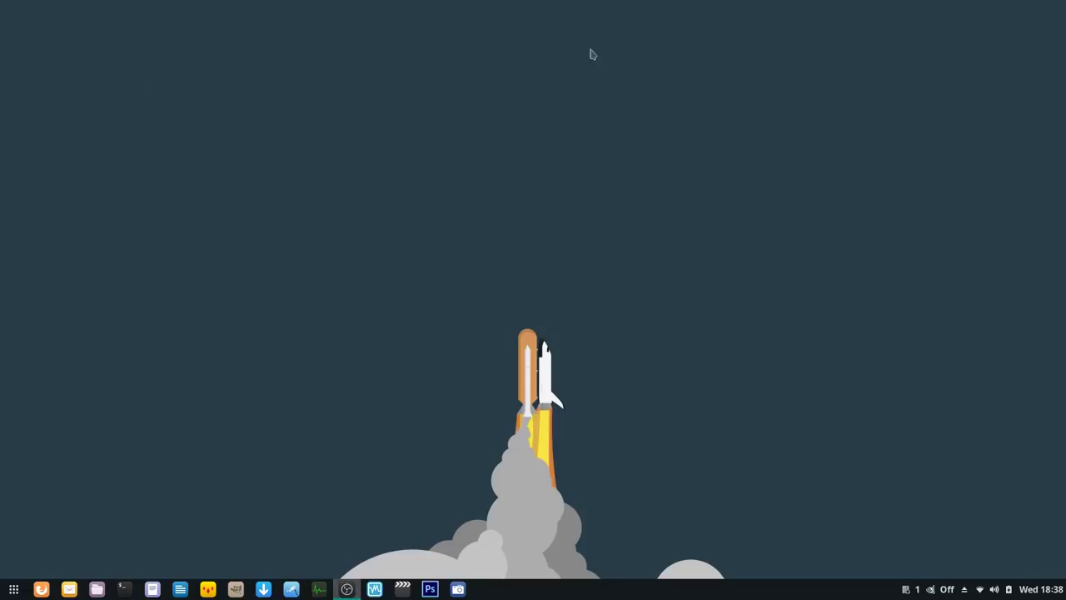
left_click(96, 589)
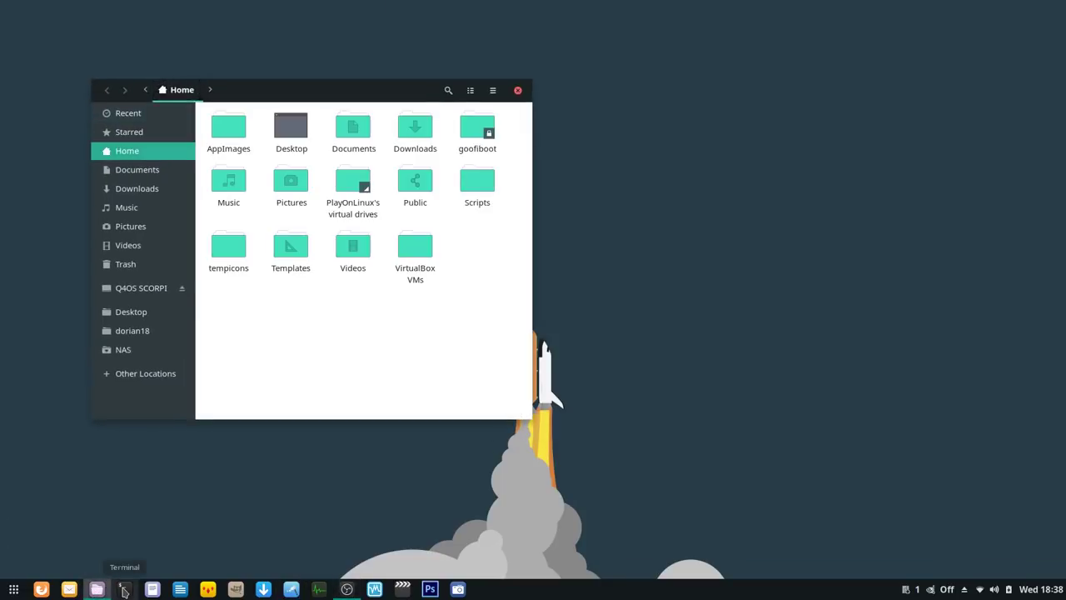
left_click(123, 589)
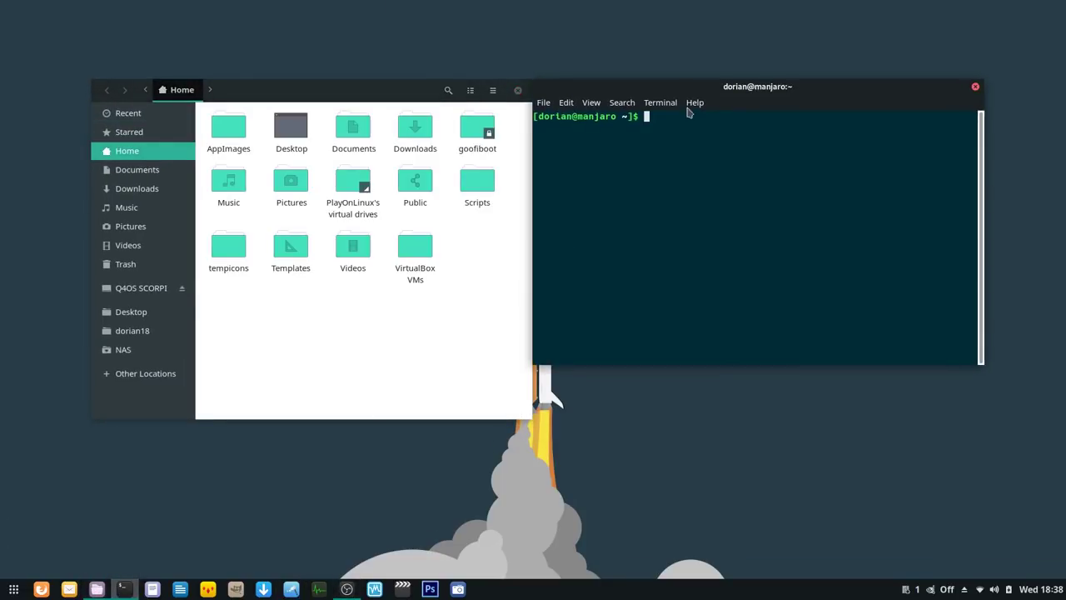
left_click_drag(686, 102, 491, 197)
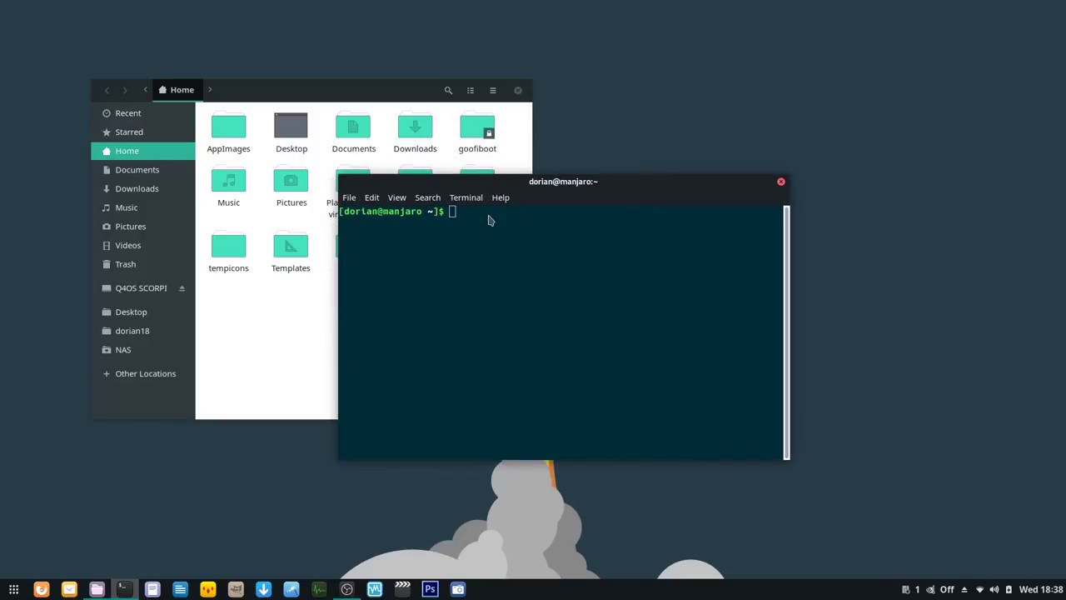
key("alt+Tab")
key("alt+Tab")
left_click(781, 183)
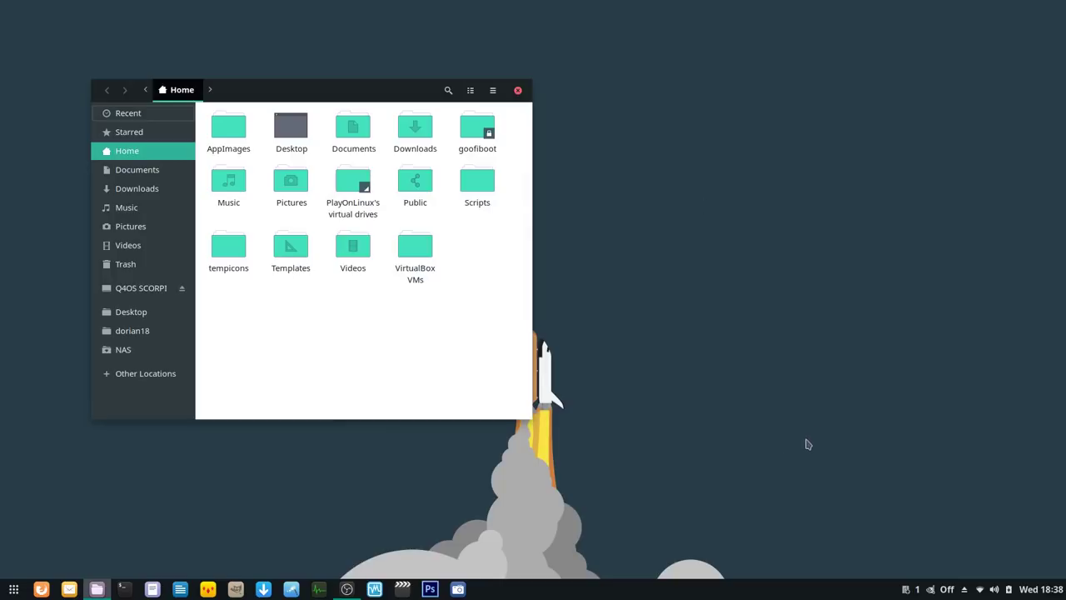
Step: Reopen a terminal, drag it to the top edge, and restore it beside Files
mouse_move(326, 99)
left_mouse_down()
mouse_move(569, 69)
mouse_move(343, 91)
left_mouse_up()
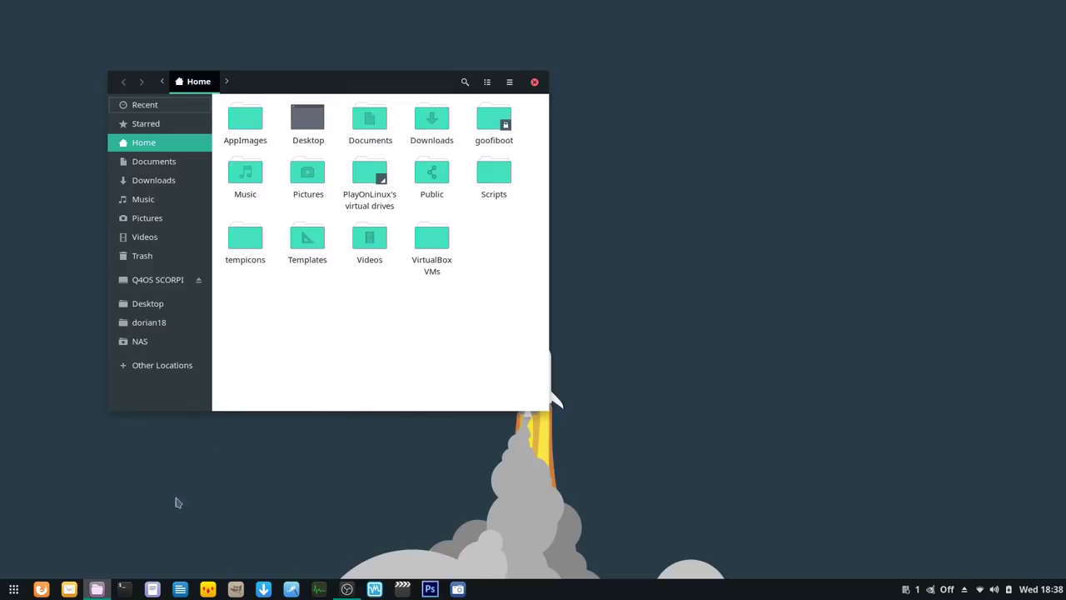
left_click(124, 589)
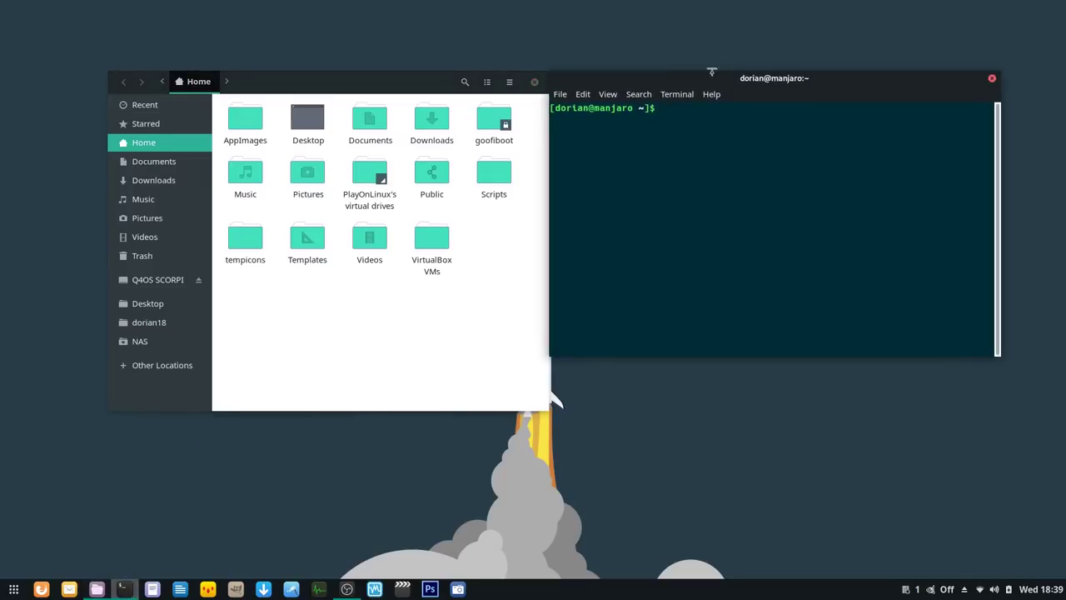
left_click_drag(714, 82, 377, 184)
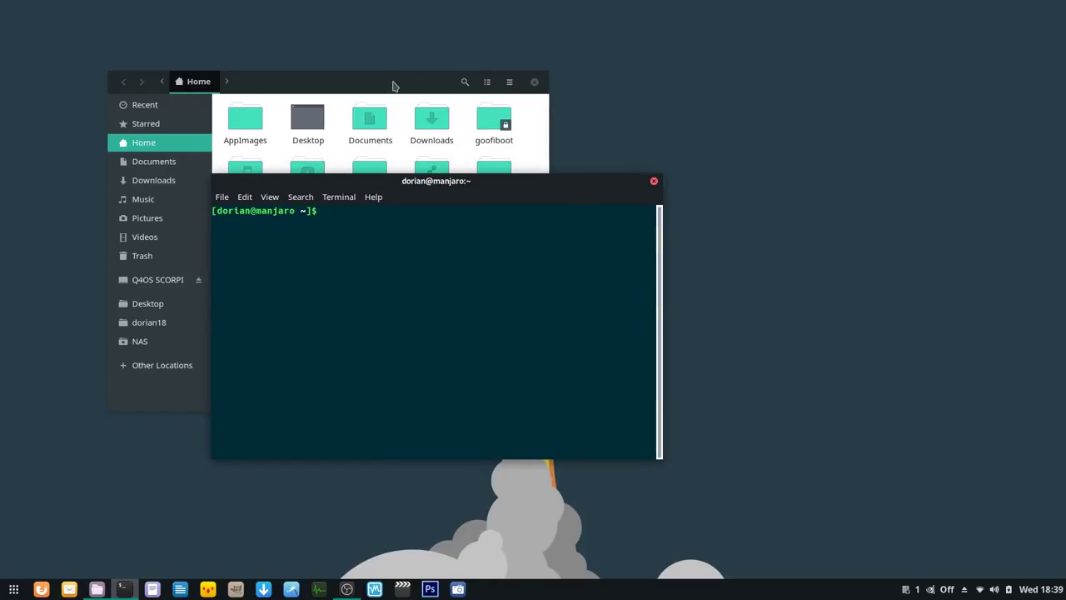
left_click_drag(463, 178, 526, 5)
key("super+Down")
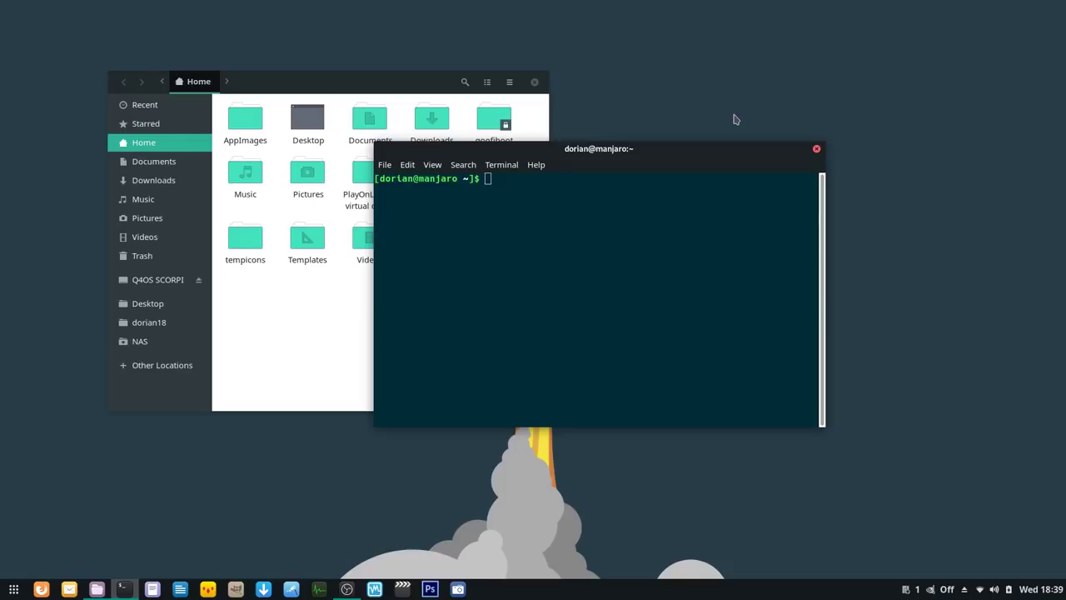
key("super")
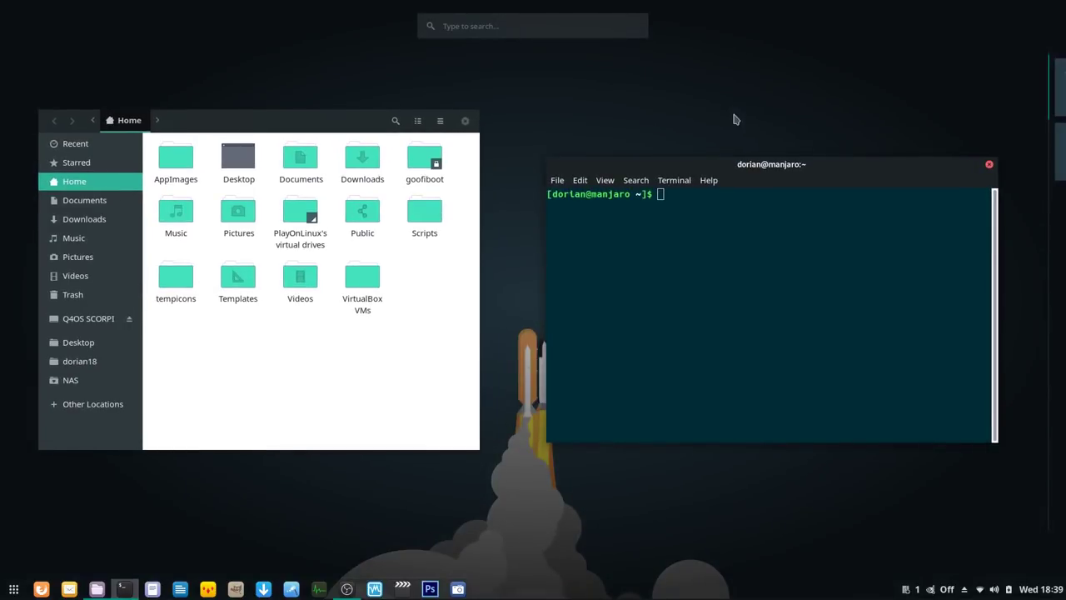
key("super")
key("super")
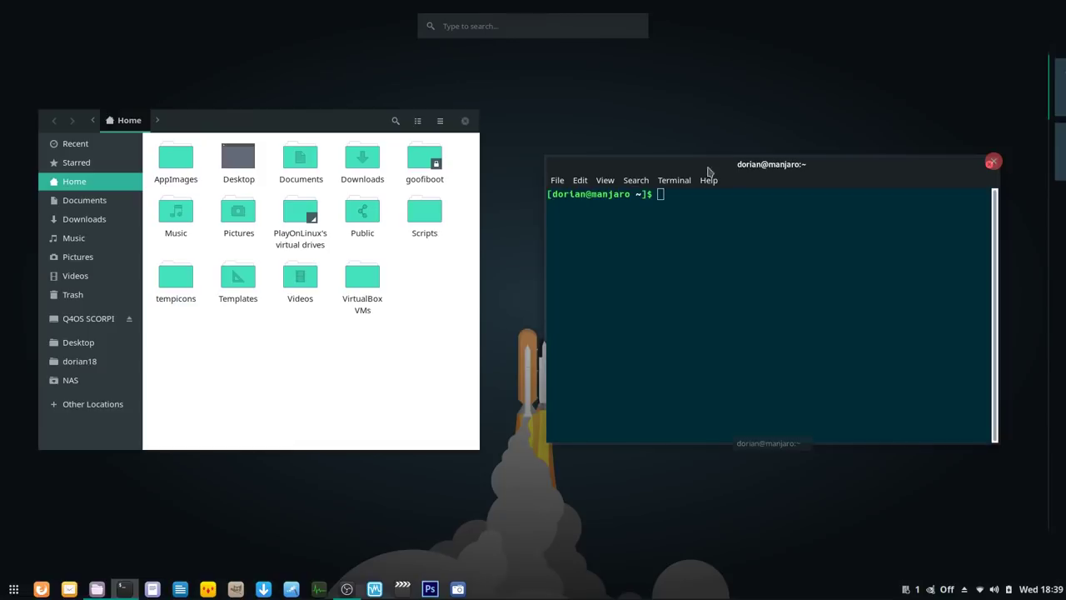
left_click_drag(708, 170, 999, 150)
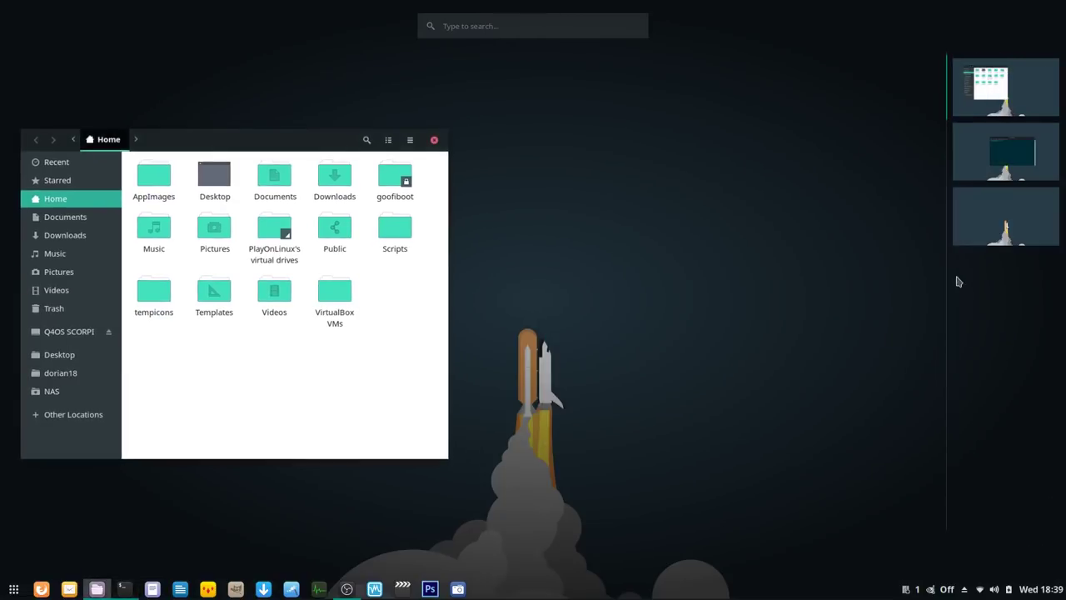
left_click(994, 150)
left_click_drag(553, 128, 1004, 83)
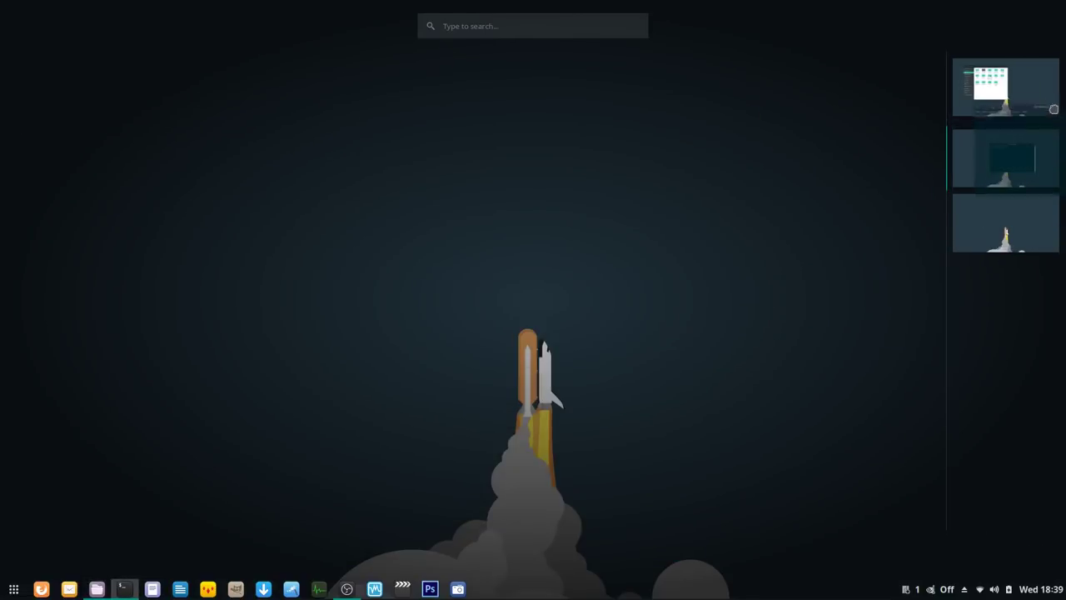
left_click(1015, 79)
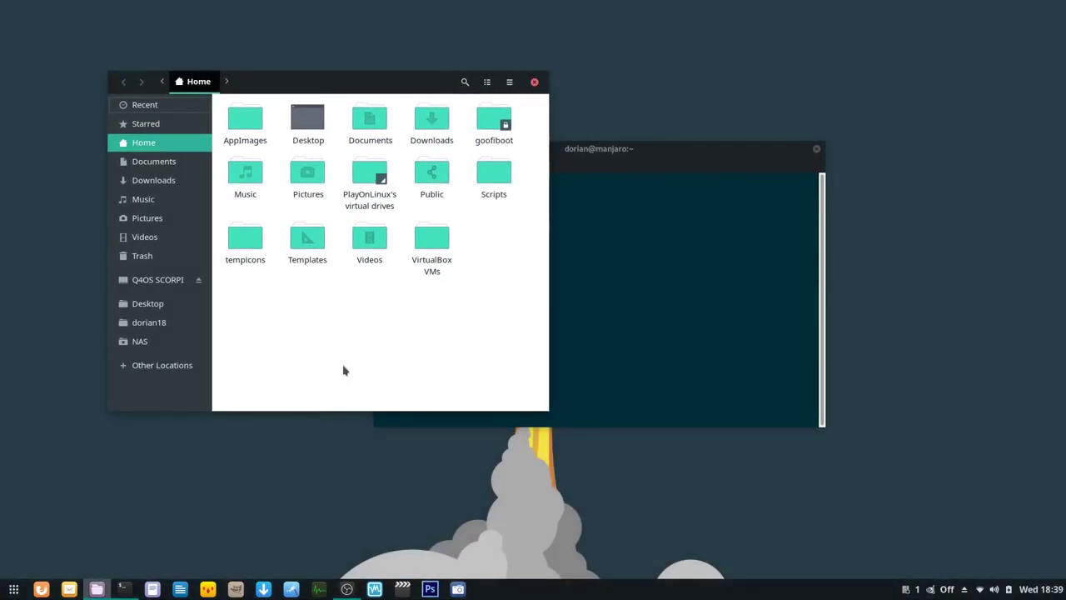
Step: Shift the terminal beside Files and switch focus between the two windows
left_click_drag(621, 152, 779, 225)
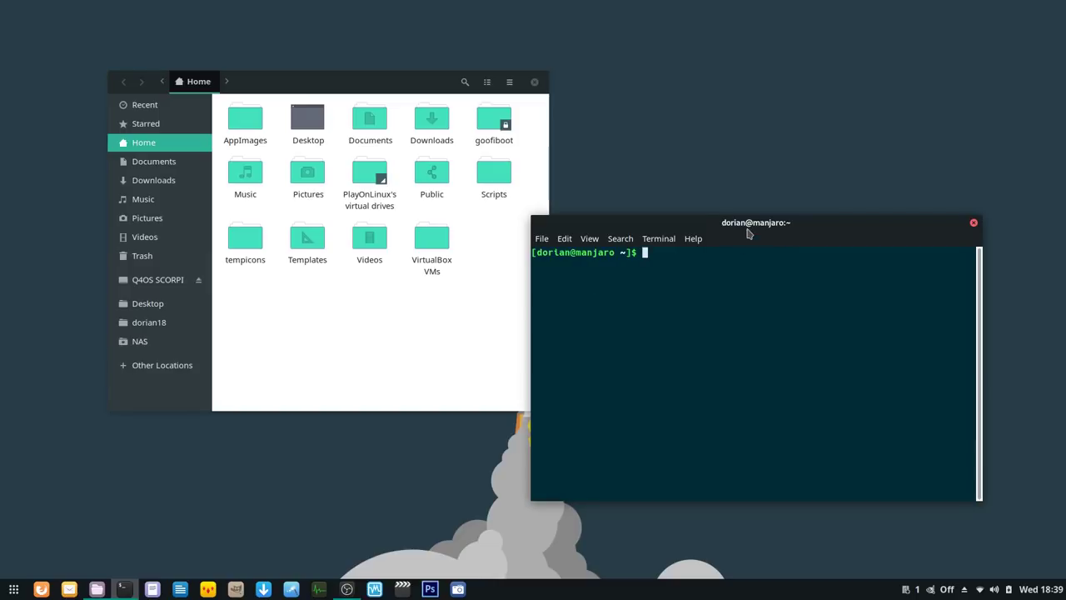
left_click_drag(748, 234, 606, 248)
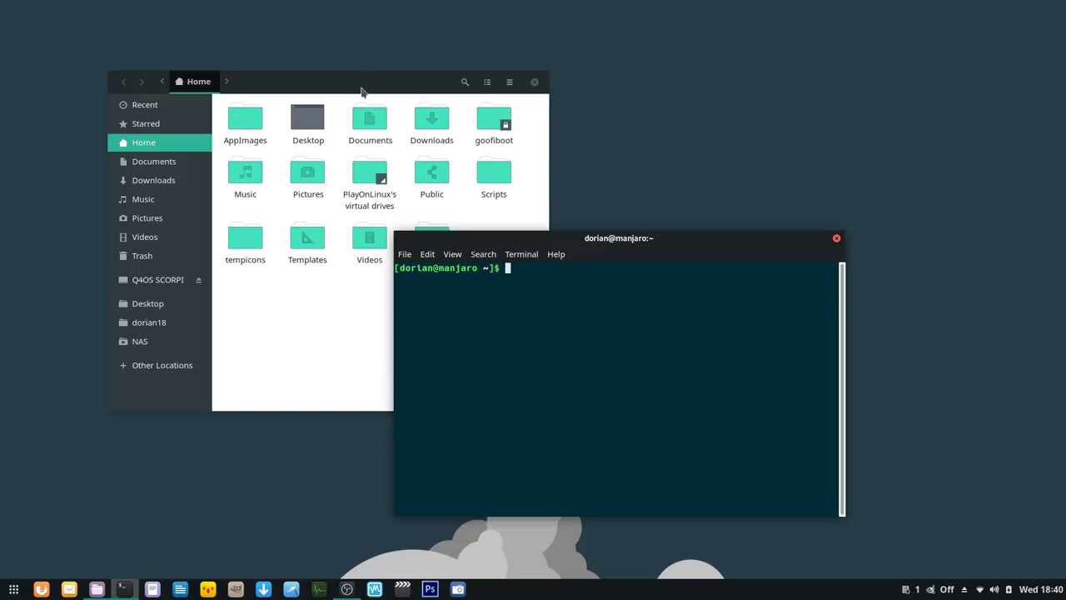
left_click(481, 129)
left_click(684, 348)
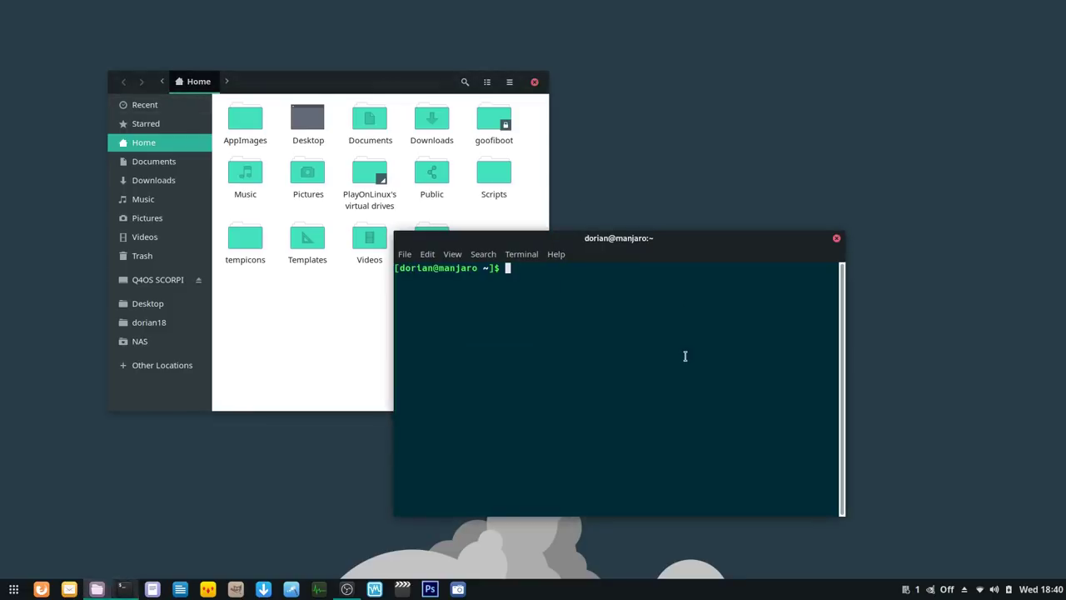
left_click(388, 89)
Step: Maximize Files, snap it to the left half, and snap the terminal to the right half
double_click(386, 89)
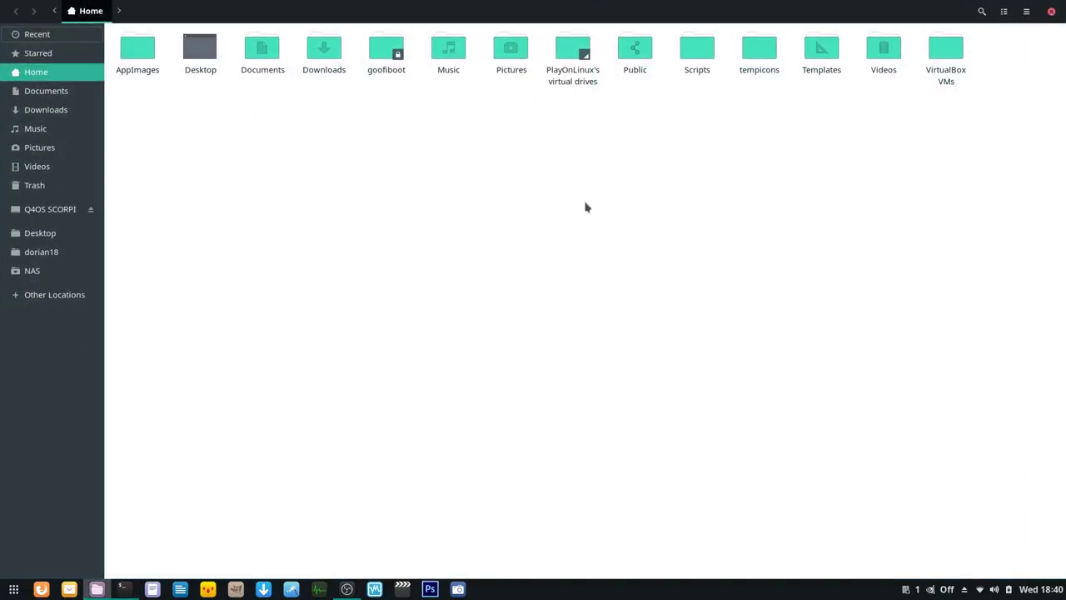
left_click_drag(643, 6, 8, 188)
left_click_drag(658, 236, 1062, 217)
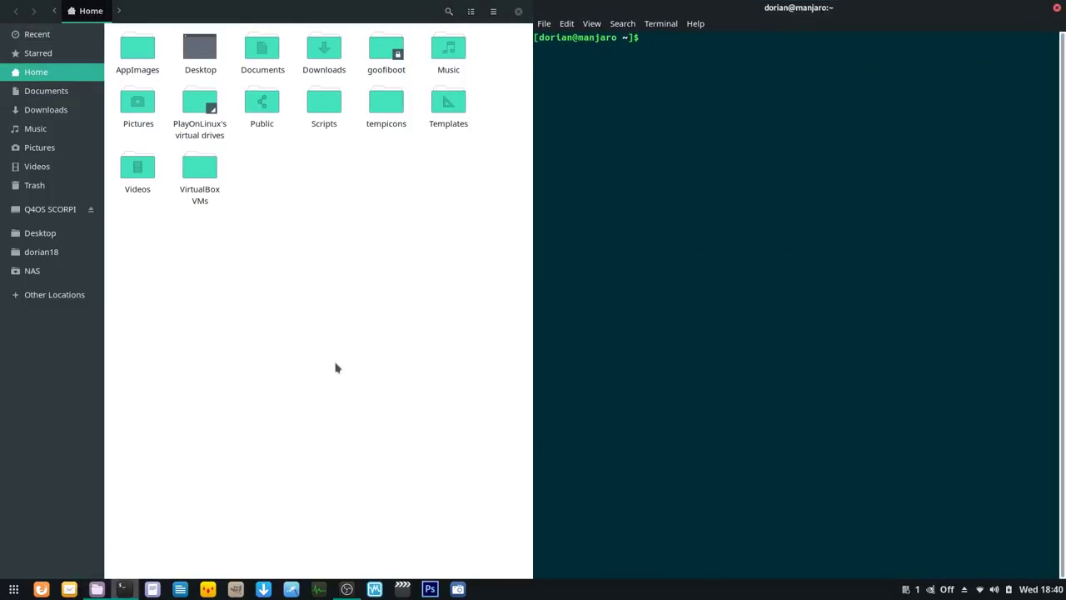
key("super")
scroll(490, 338, "down", 1)
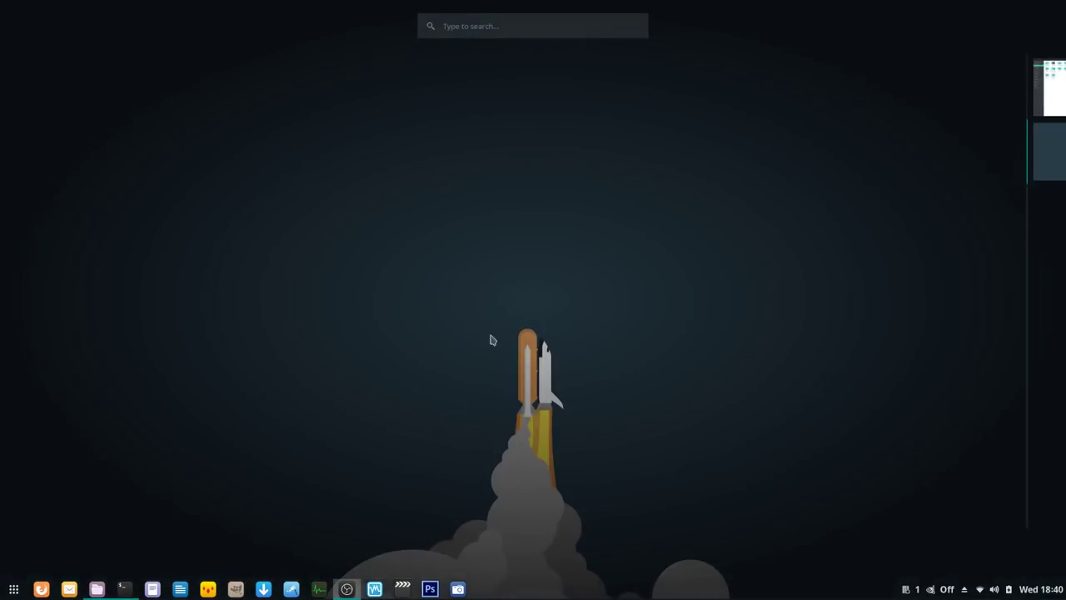
left_click(1027, 78)
Step: Pull the terminal and Files out of their snapped halves and close both windows
left_click(700, 316)
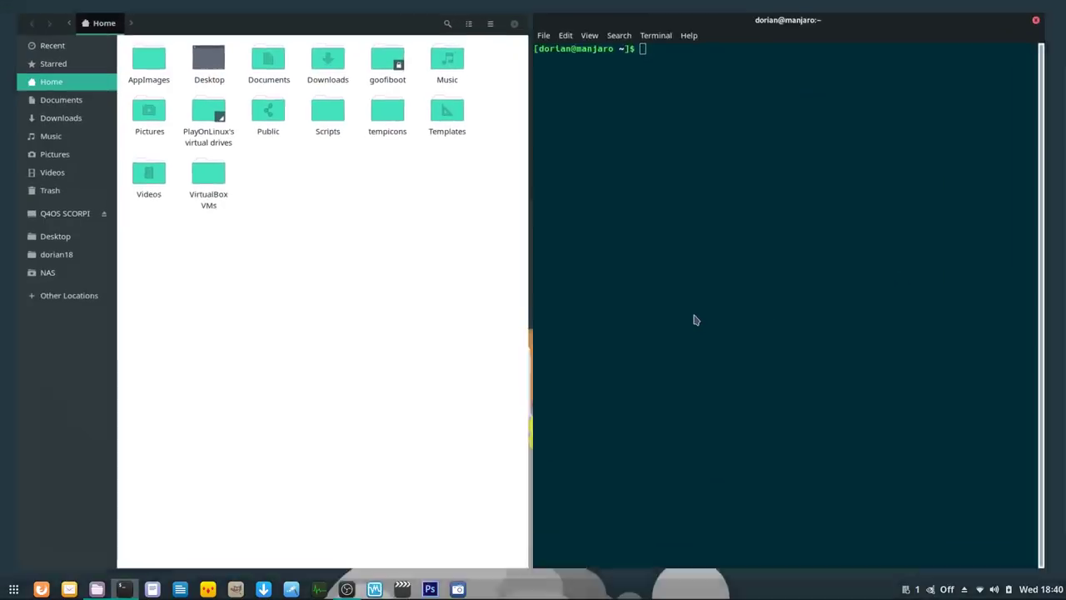
left_click_drag(756, 7, 646, 199)
left_click_drag(314, 7, 396, 73)
left_click(658, 193)
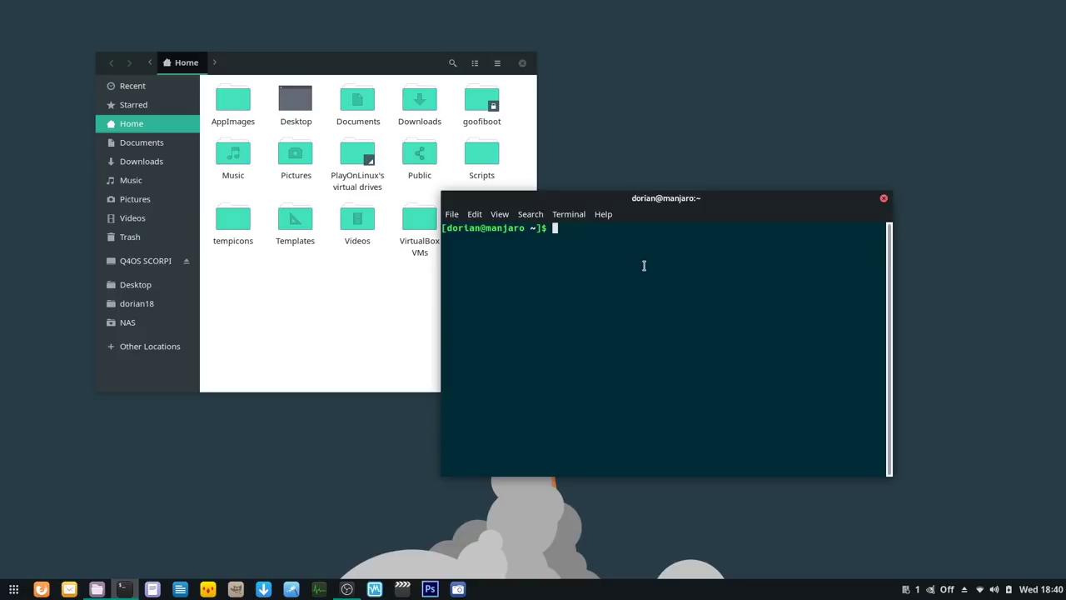
left_click(883, 199)
left_click(523, 64)
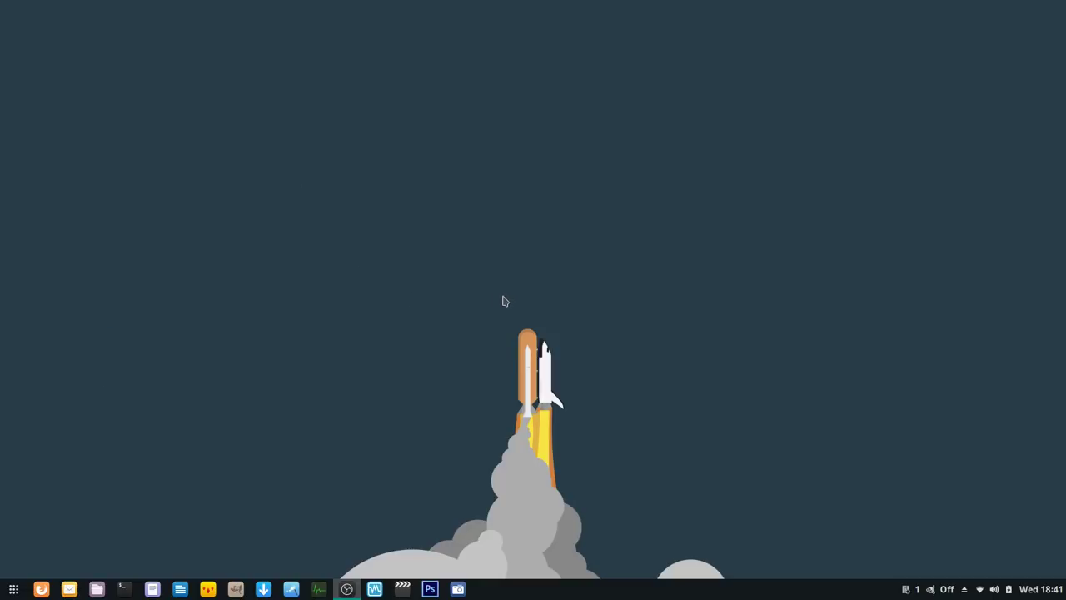
Step: Launch Tweaks from the taskbar, move its window around, and close it
left_click(291, 590)
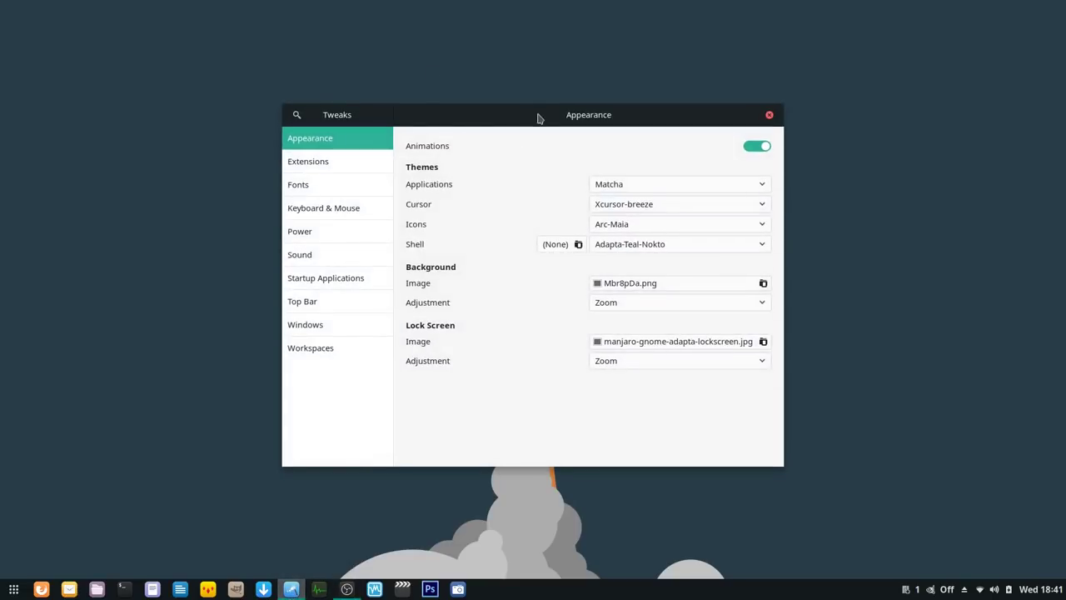
left_click_drag(541, 114, 327, 49)
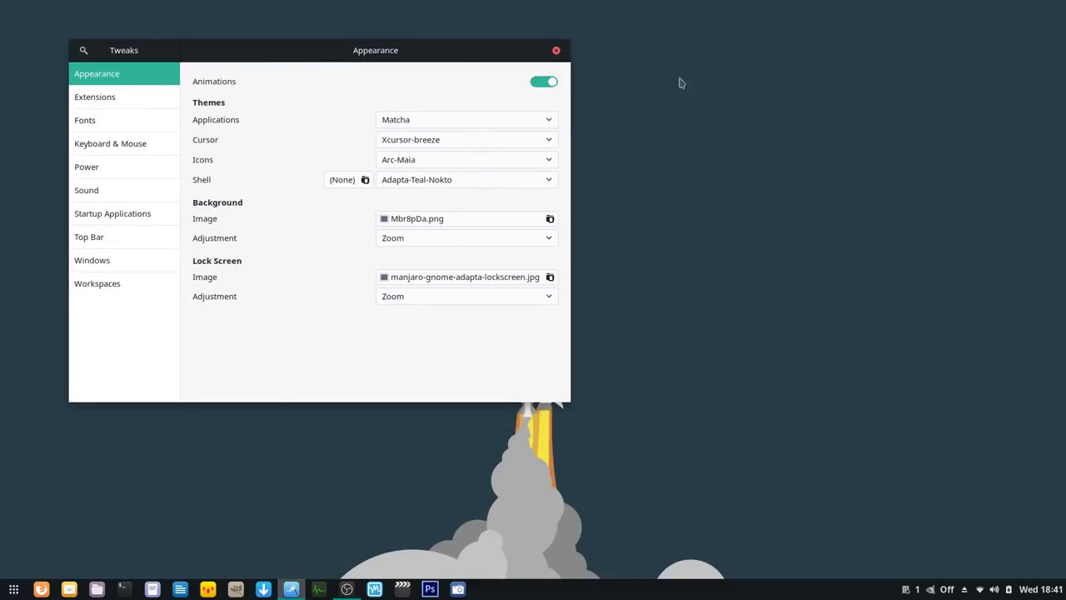
left_click_drag(374, 50, 652, 67)
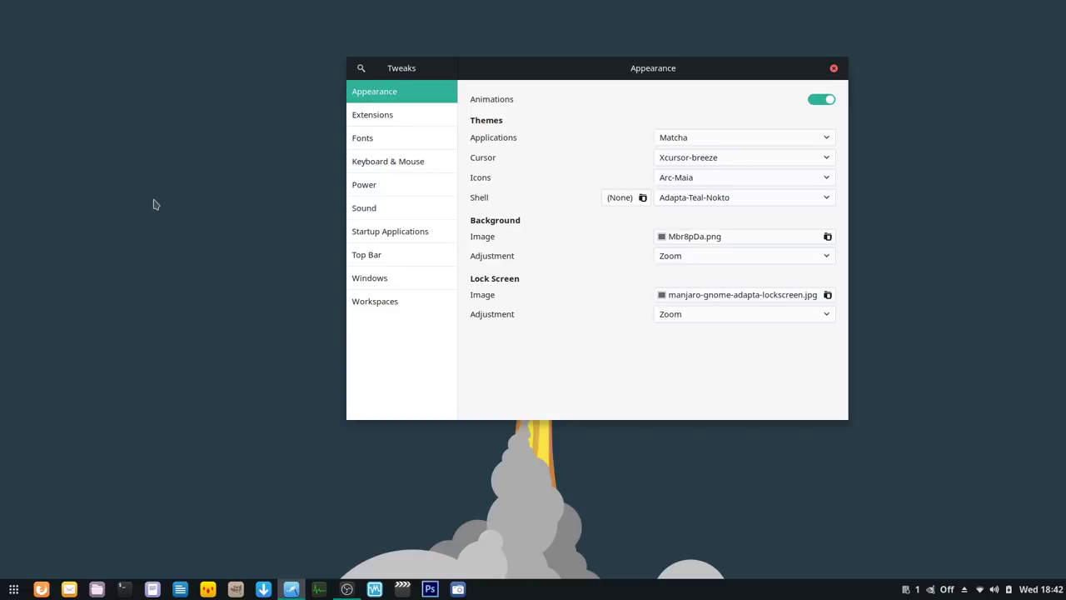
left_click(834, 68)
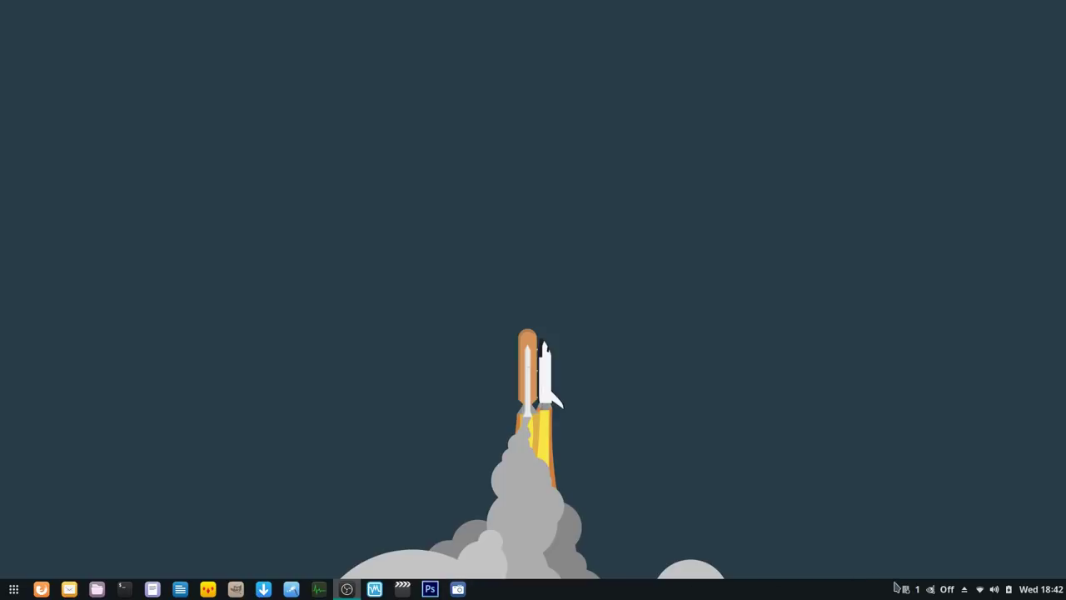
Step: Search 'ged' to open a new Text Editor document, close it, then open Files at Home
key("super")
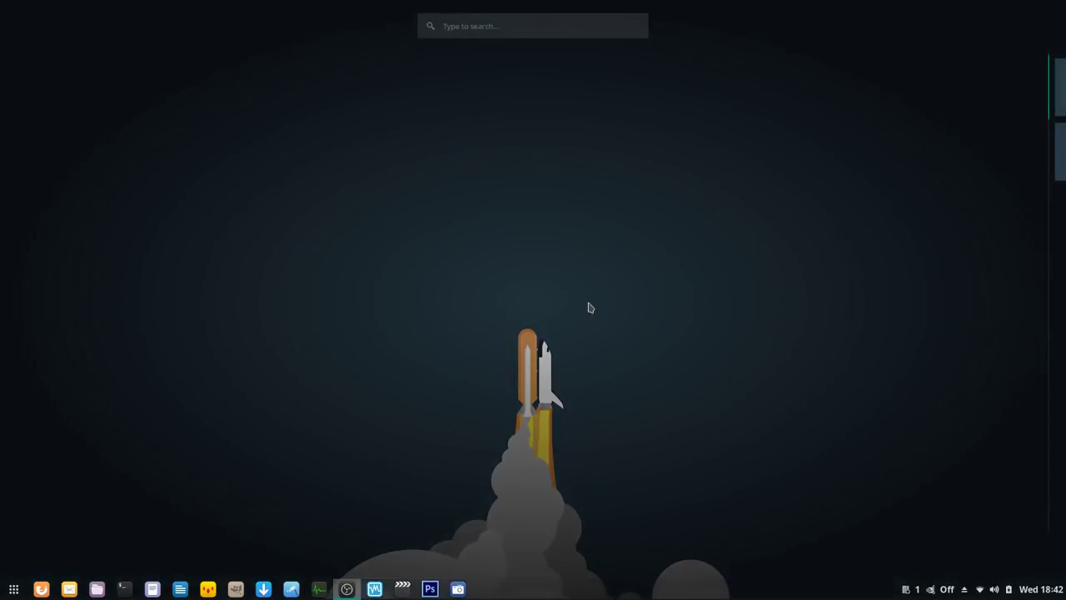
type("ged")
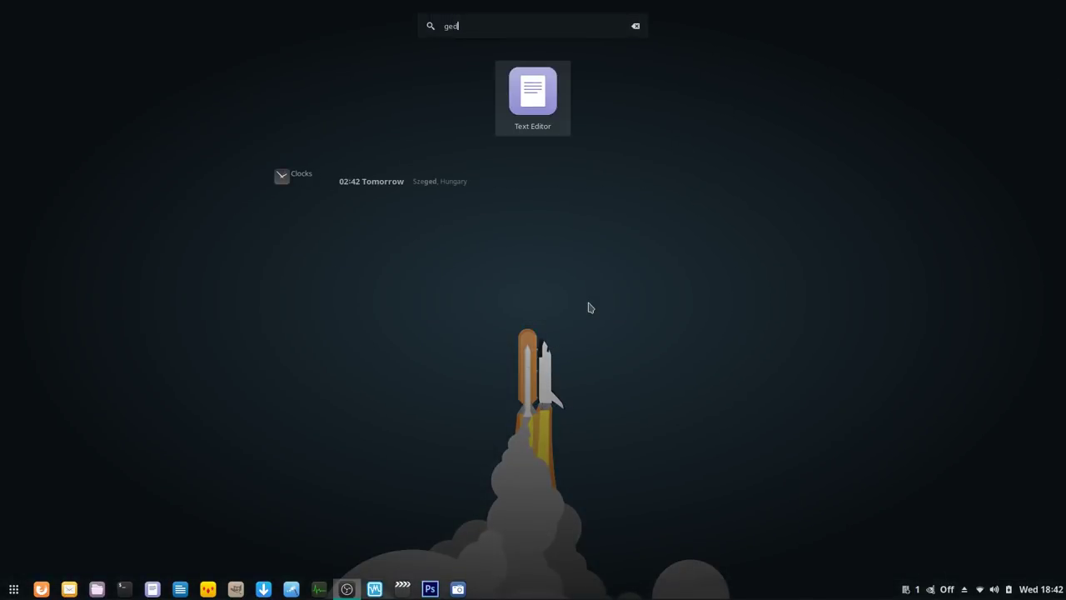
left_click(153, 593)
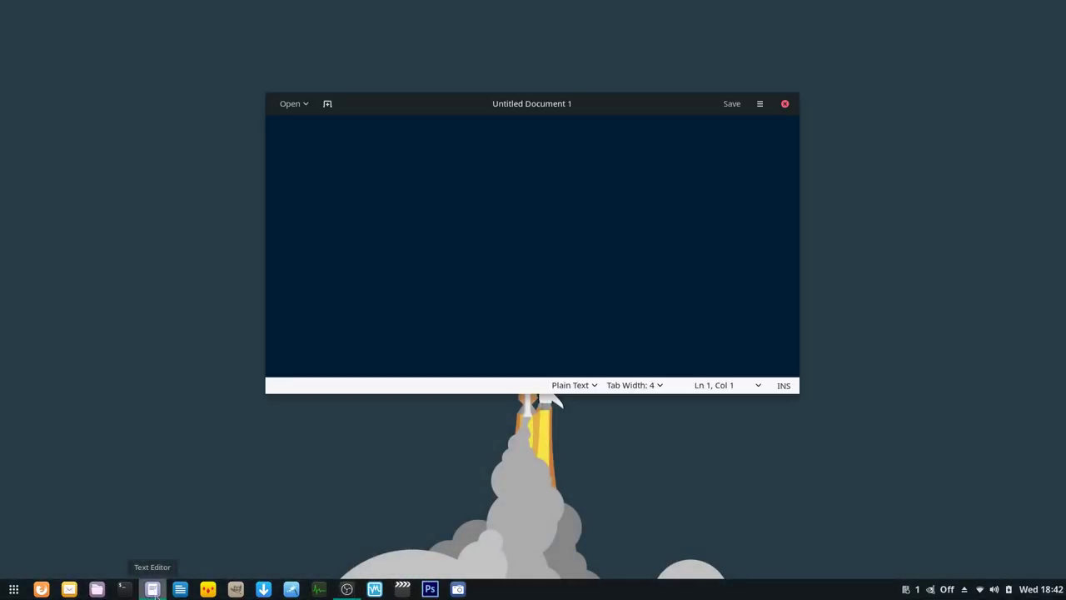
left_click(785, 104)
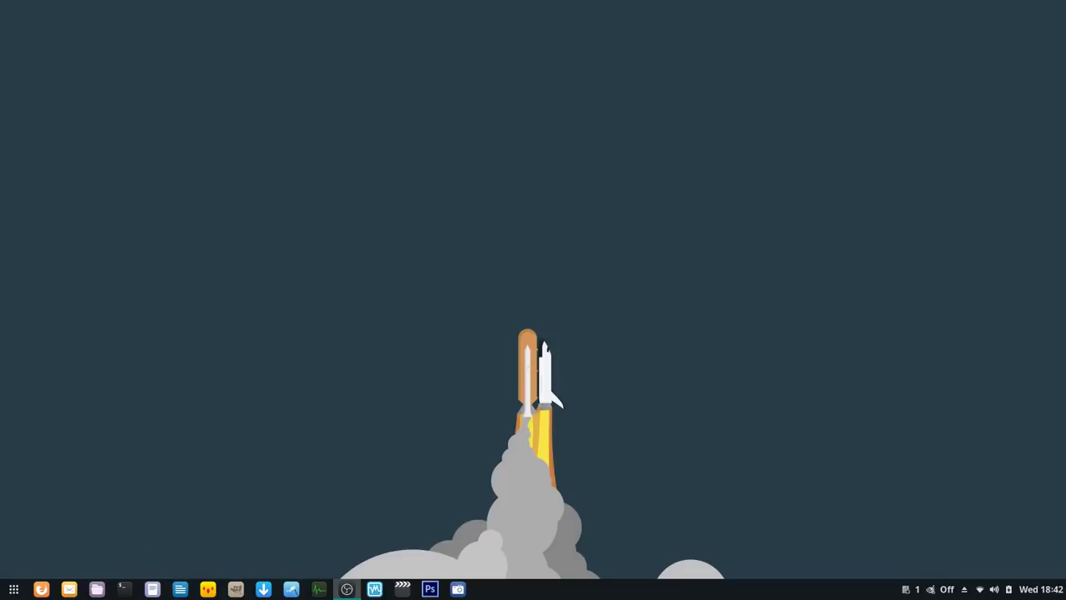
left_click(13, 591)
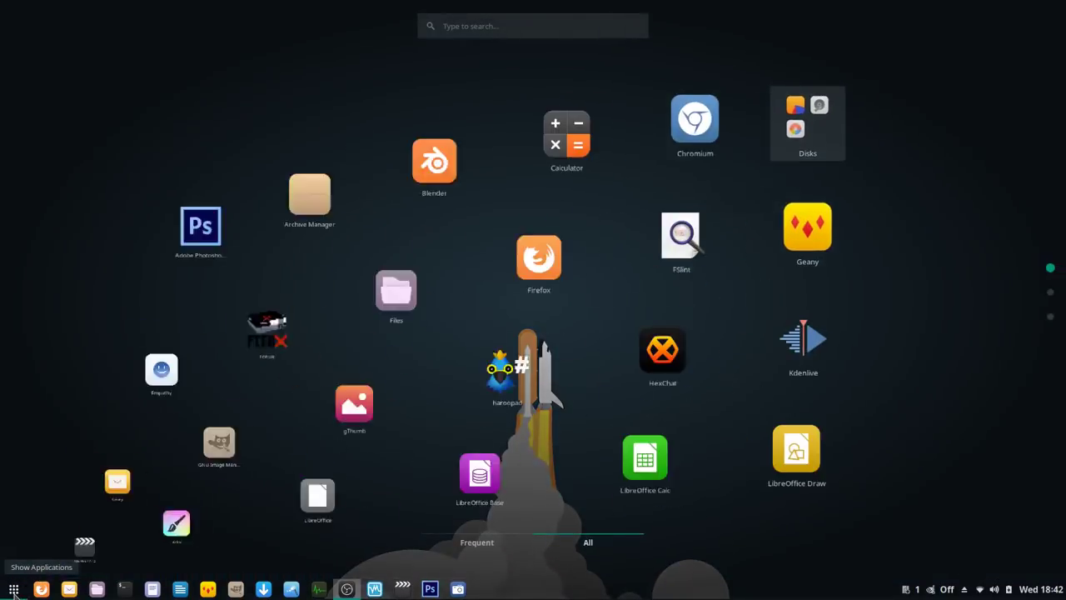
left_click(13, 592)
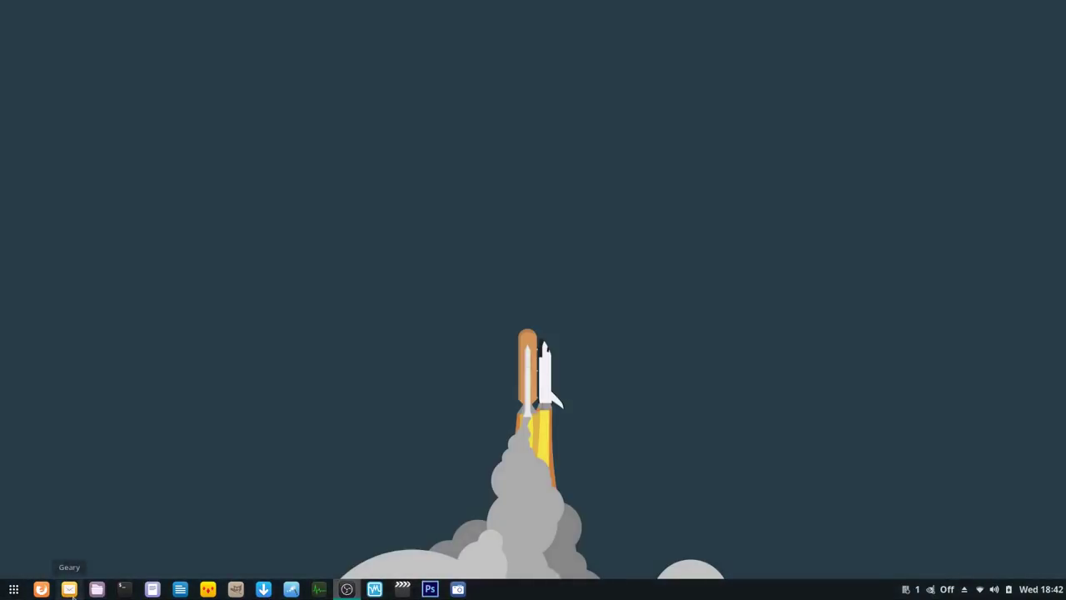
left_click(96, 592)
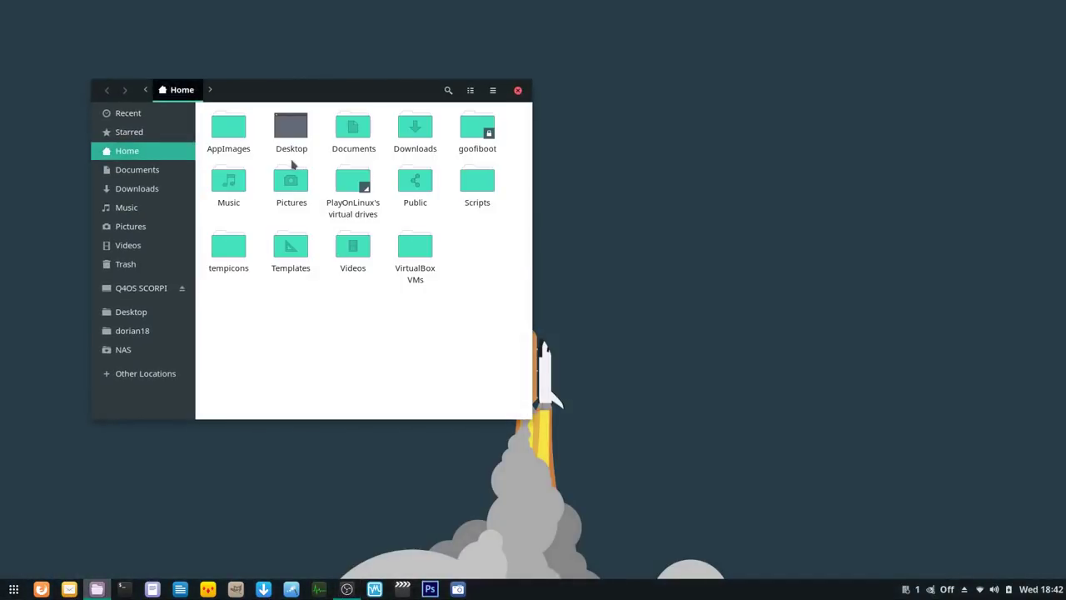
Step: Move the Files window right and close it, then reopen Files at Home and close it again
left_click_drag(302, 88, 713, 75)
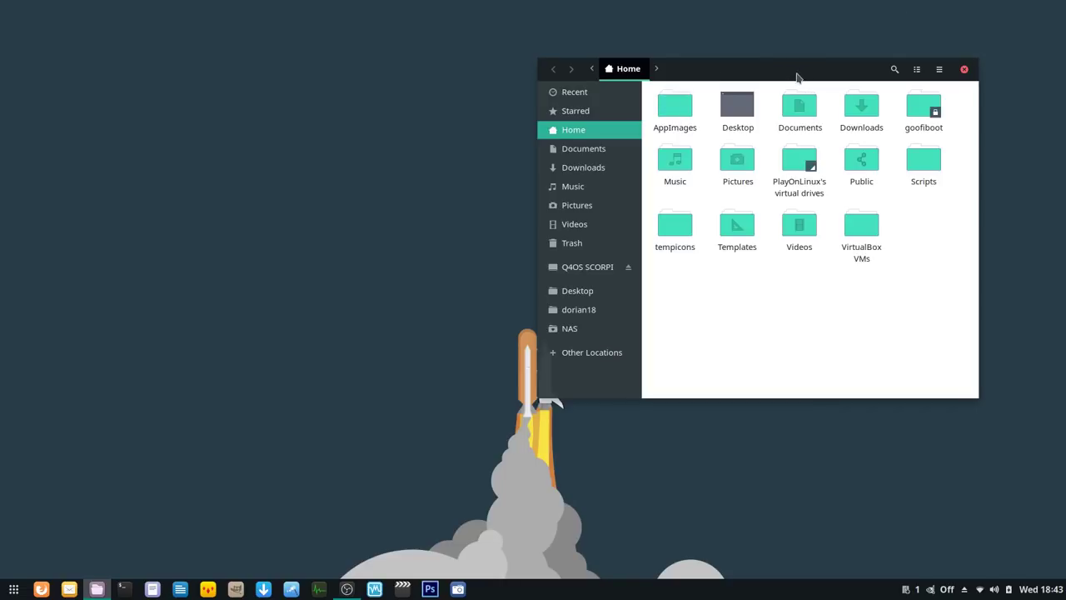
left_click(965, 70)
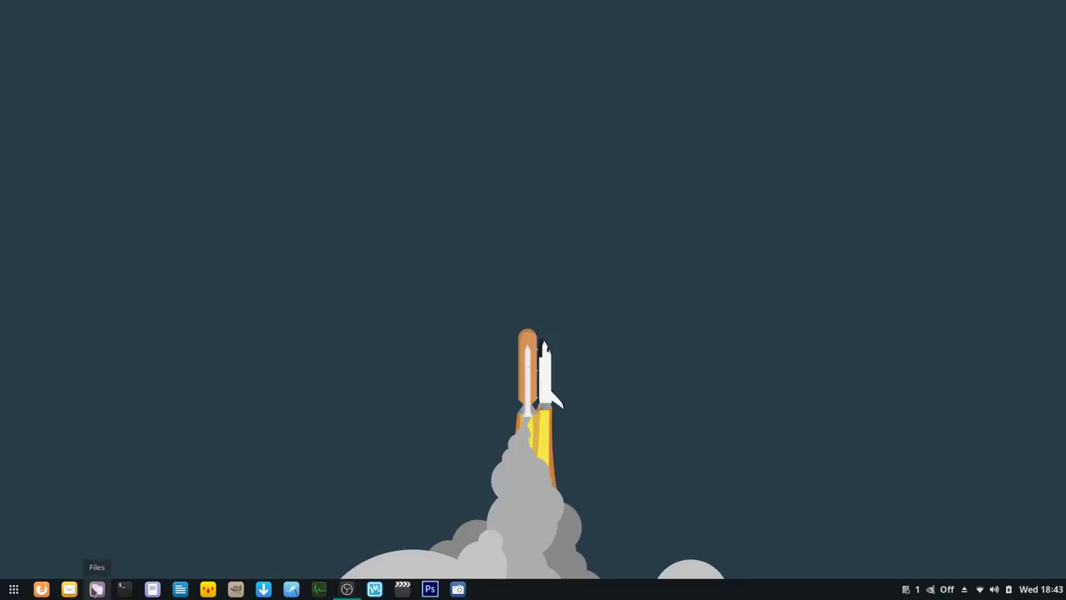
left_click(97, 589)
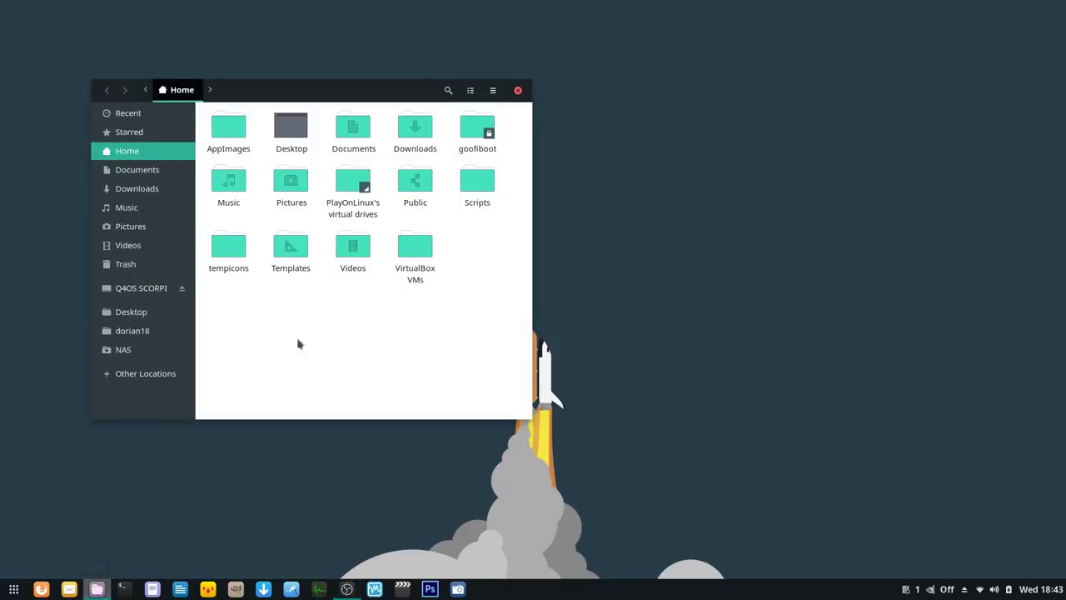
left_click(519, 92)
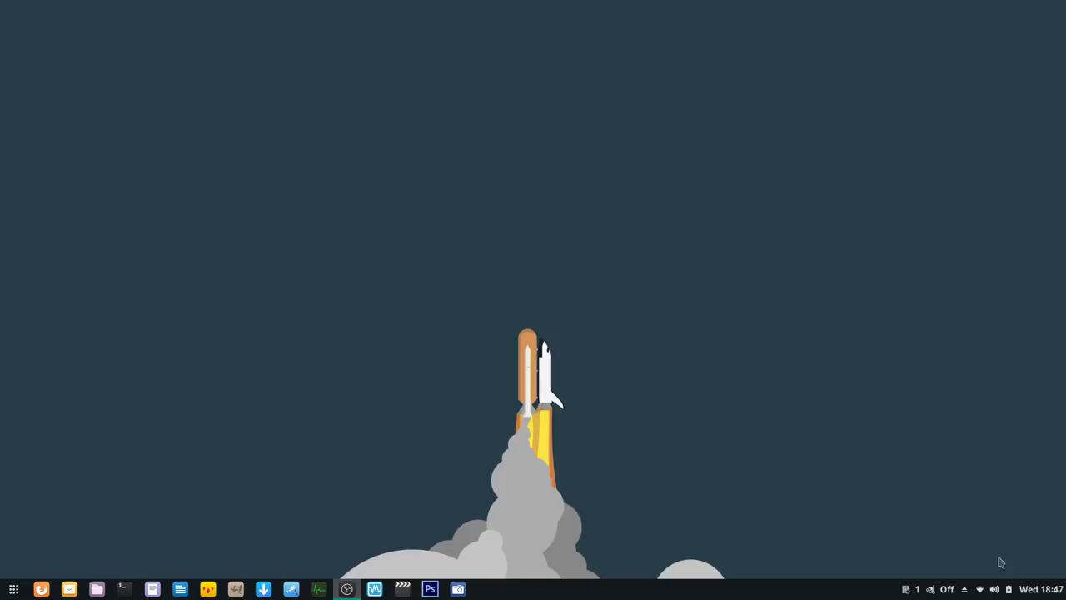
Step: Launch GNOME Settings from the settings icon in the system quick-settings panel
left_click(1033, 591)
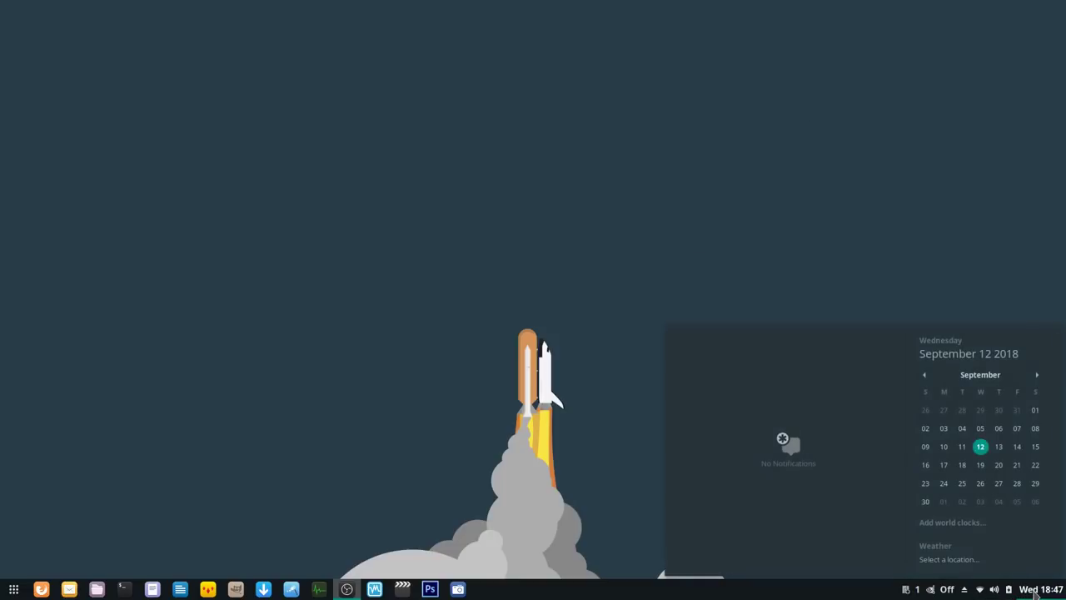
left_click(994, 591)
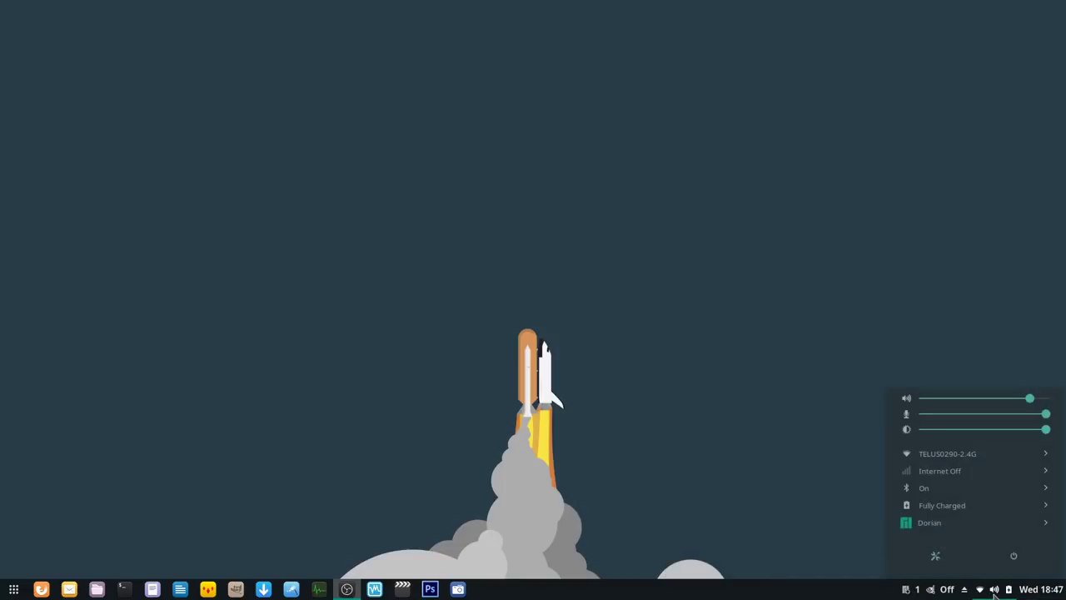
left_click(935, 555)
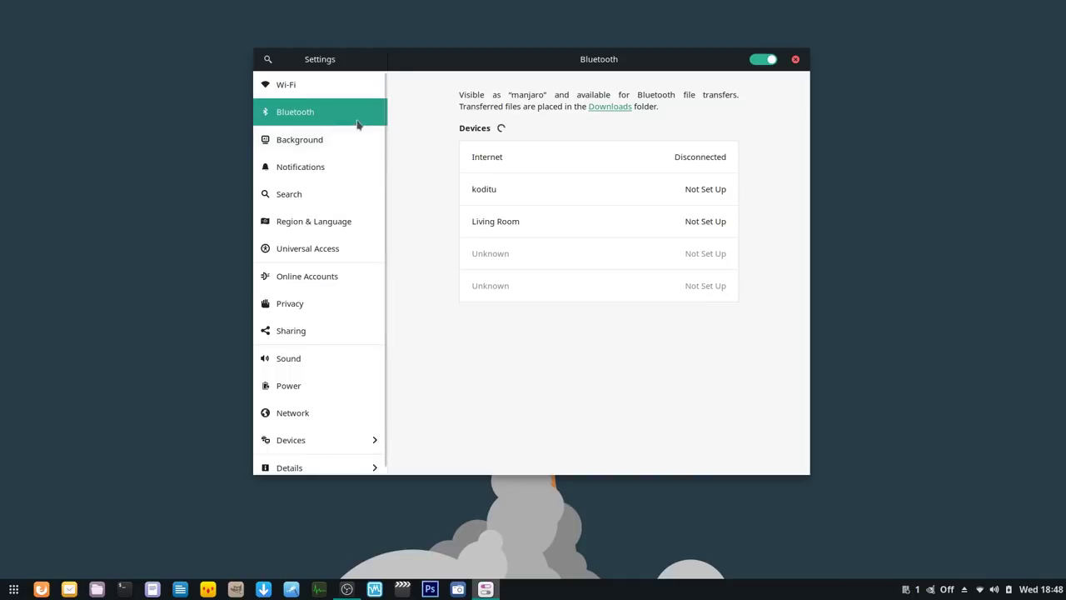
Step: Browse the Background, Notifications and Search panels, moving the Settings window down and left
left_click(340, 139)
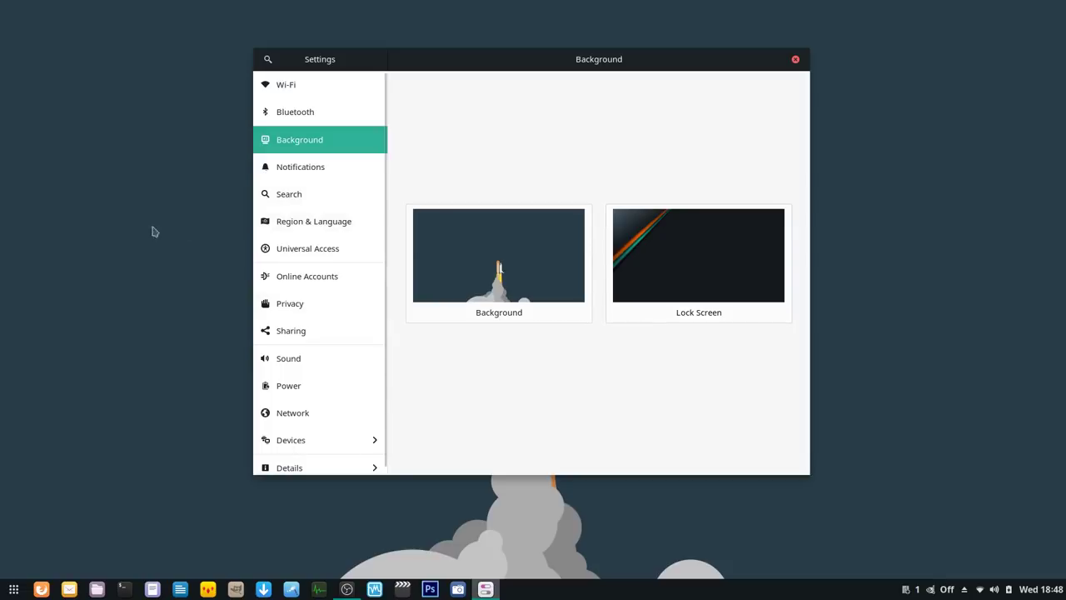
left_click(312, 171)
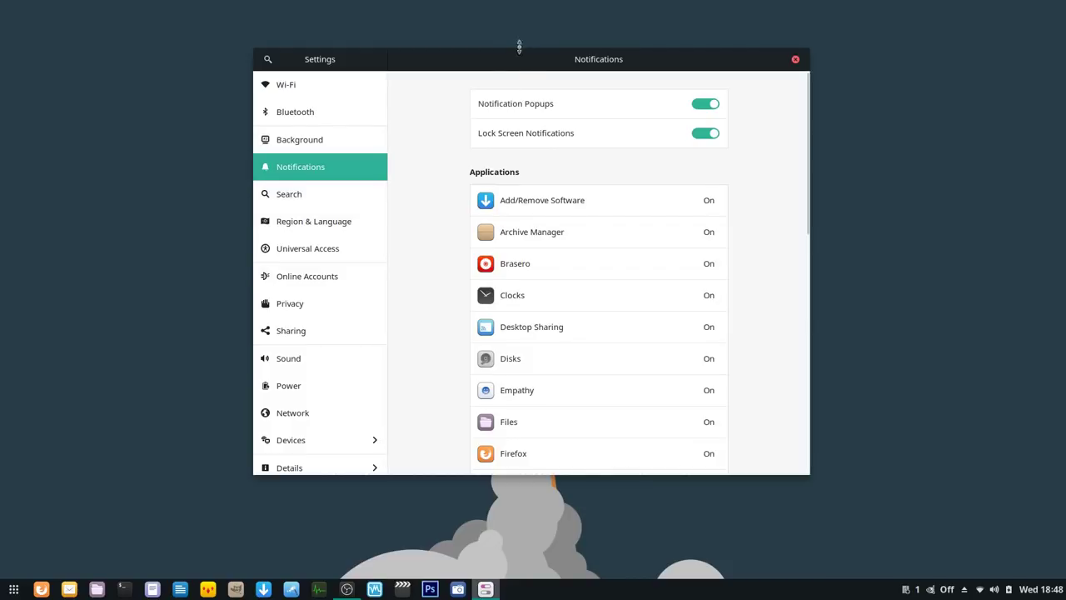
left_click(344, 206)
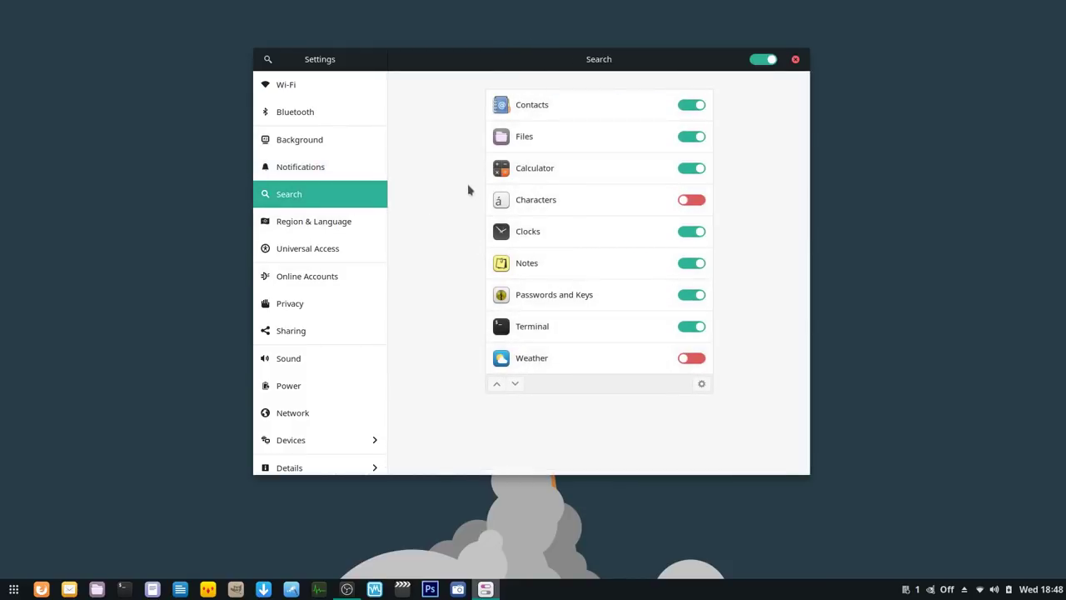
left_click_drag(512, 60, 483, 121)
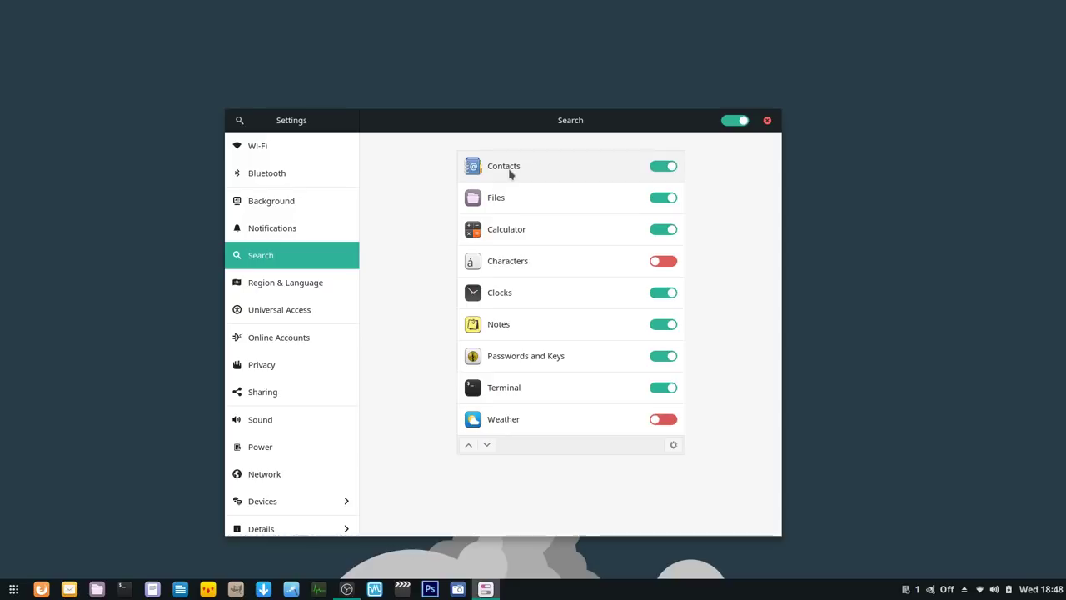
left_click(279, 338)
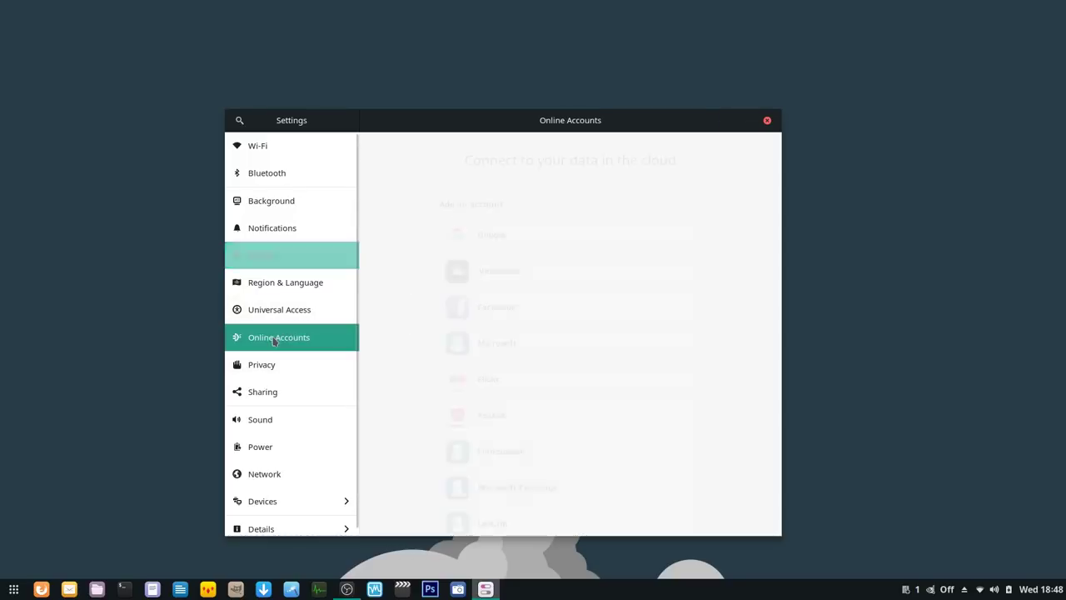
left_click(281, 230)
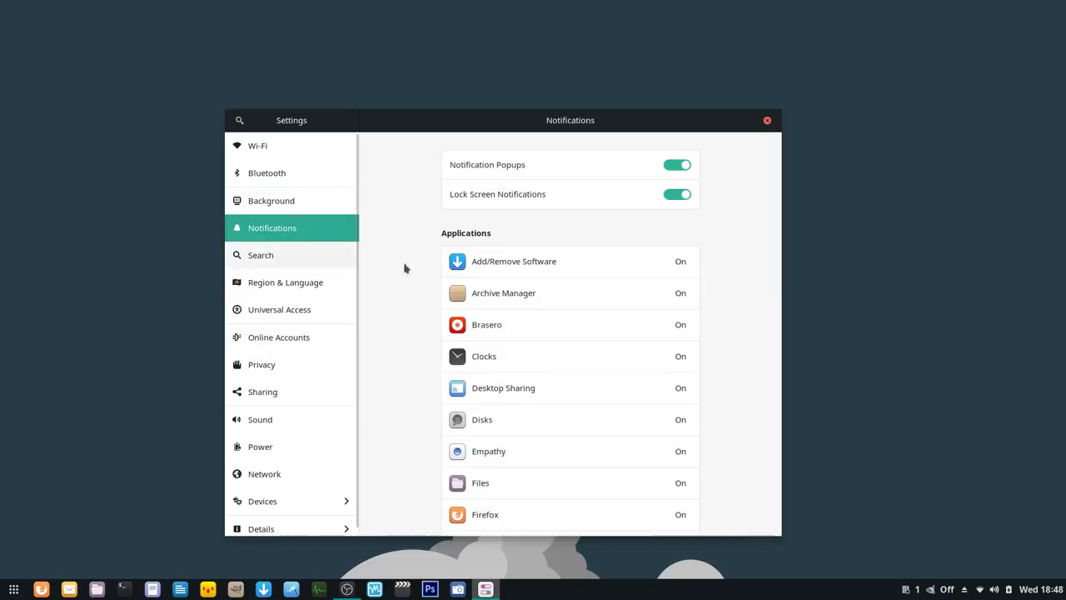
left_click(300, 257)
Step: Search 'new york' in the Activities overview, then return to Settings on Online Accounts
key("super")
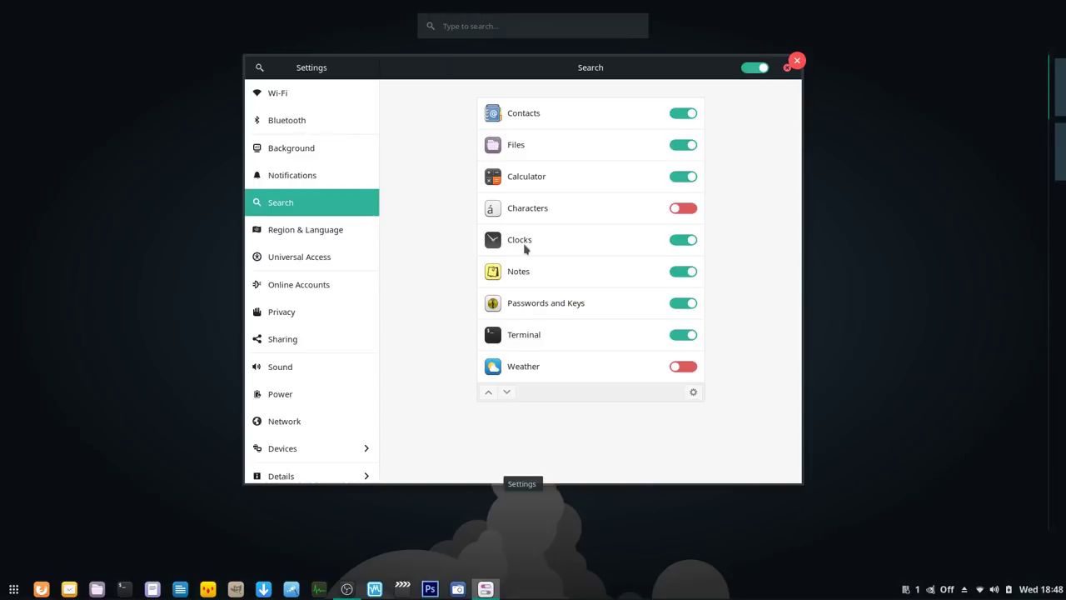
type("new york")
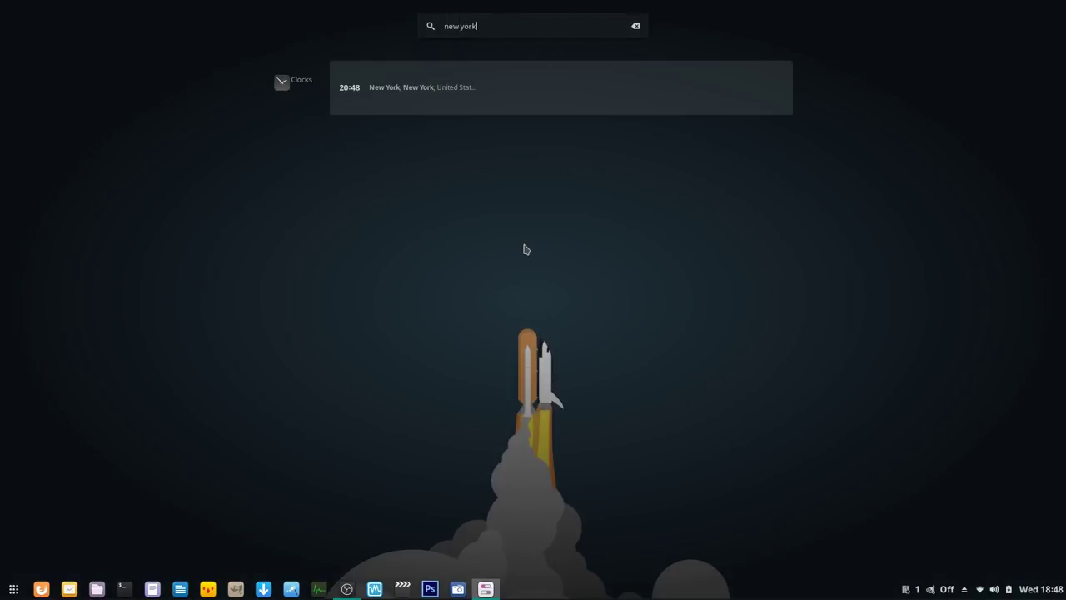
left_click(284, 84)
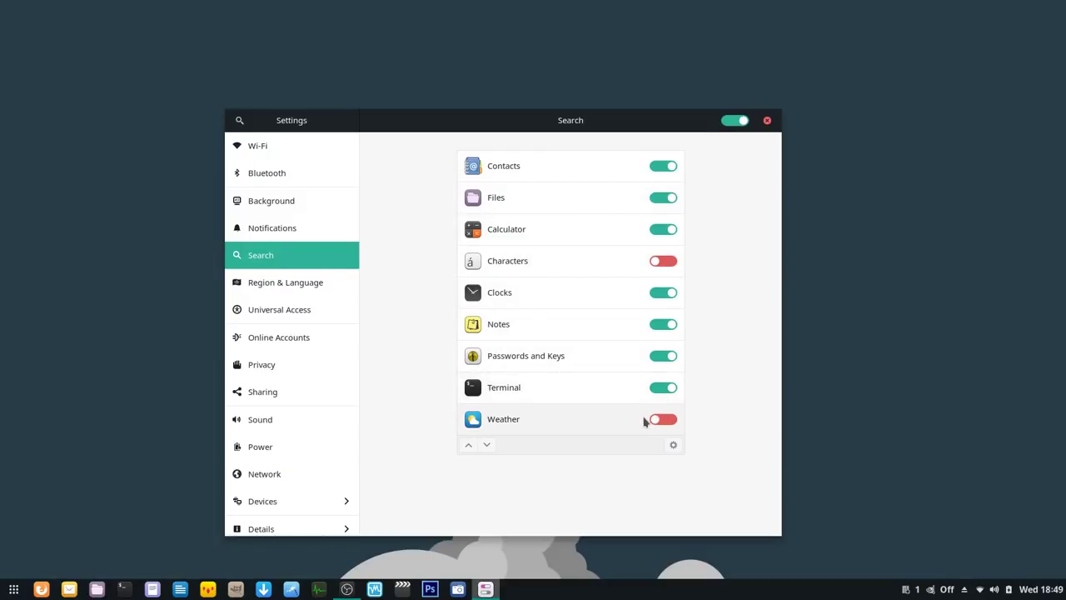
left_click(294, 337)
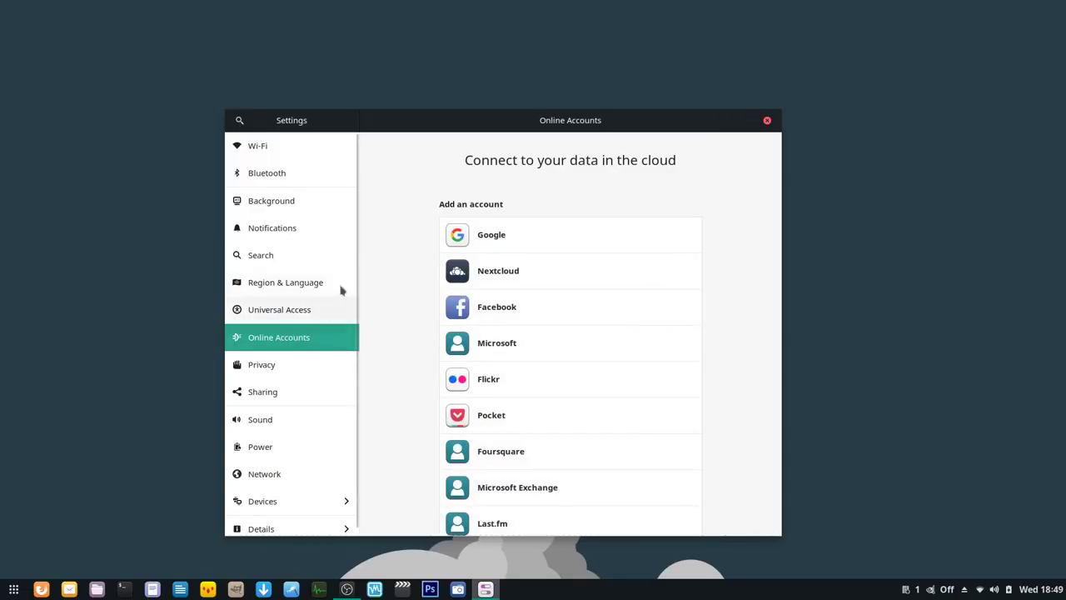
Step: Scroll through the Online Accounts providers, peek at the calendar, then open the Sound page
scroll(358, 298, "down", 1)
scroll(497, 350, "down", 2)
scroll(514, 358, "up", 2)
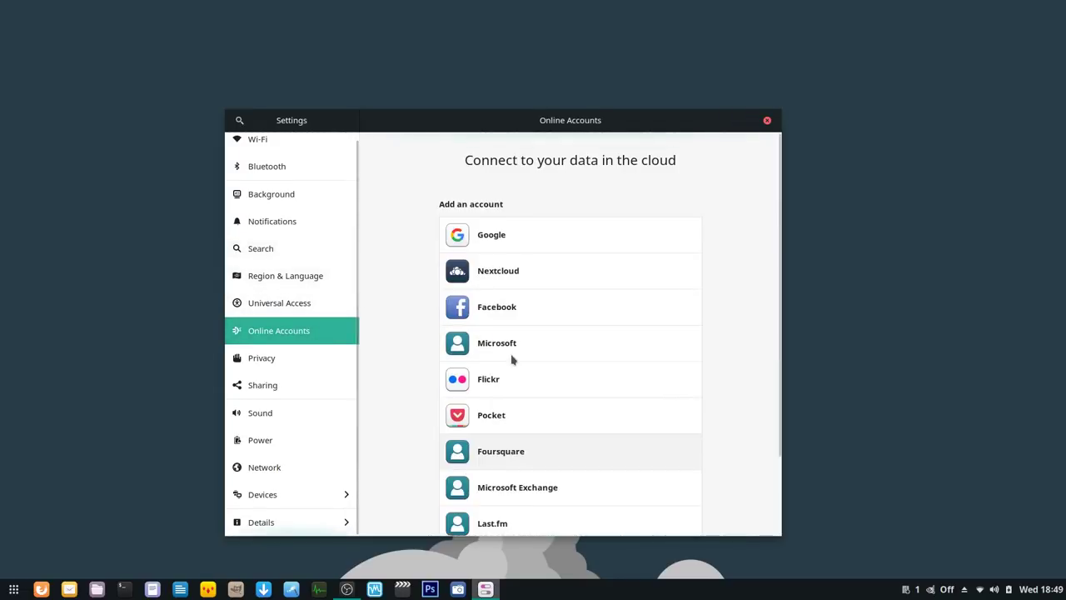
scroll(516, 363, "down", 2)
scroll(515, 365, "up", 2)
scroll(518, 370, "down", 2)
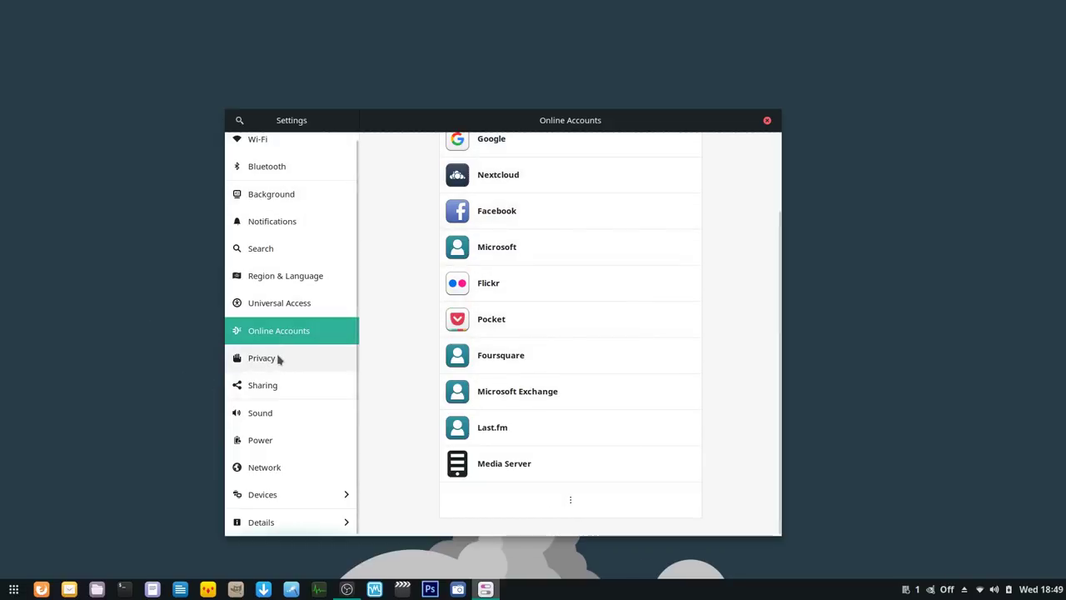
scroll(517, 300, "up", 3)
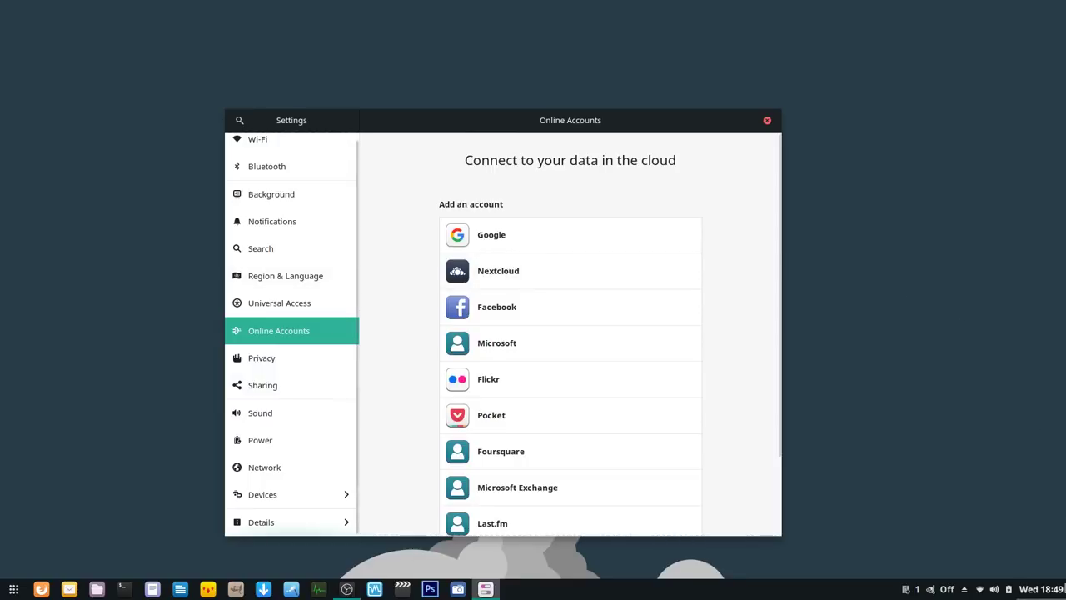
left_click(1033, 590)
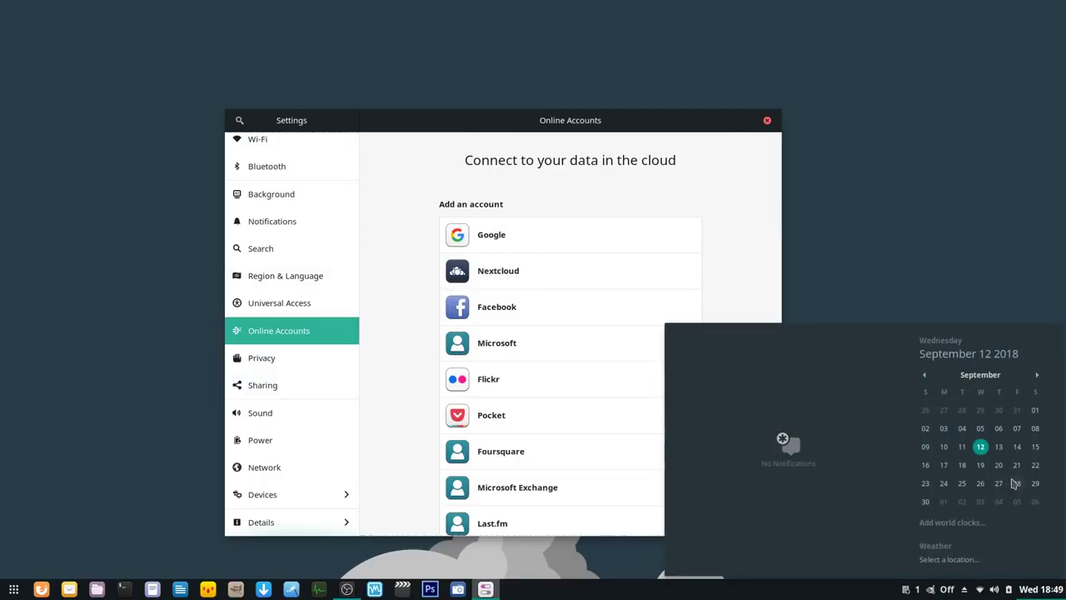
left_click(472, 119)
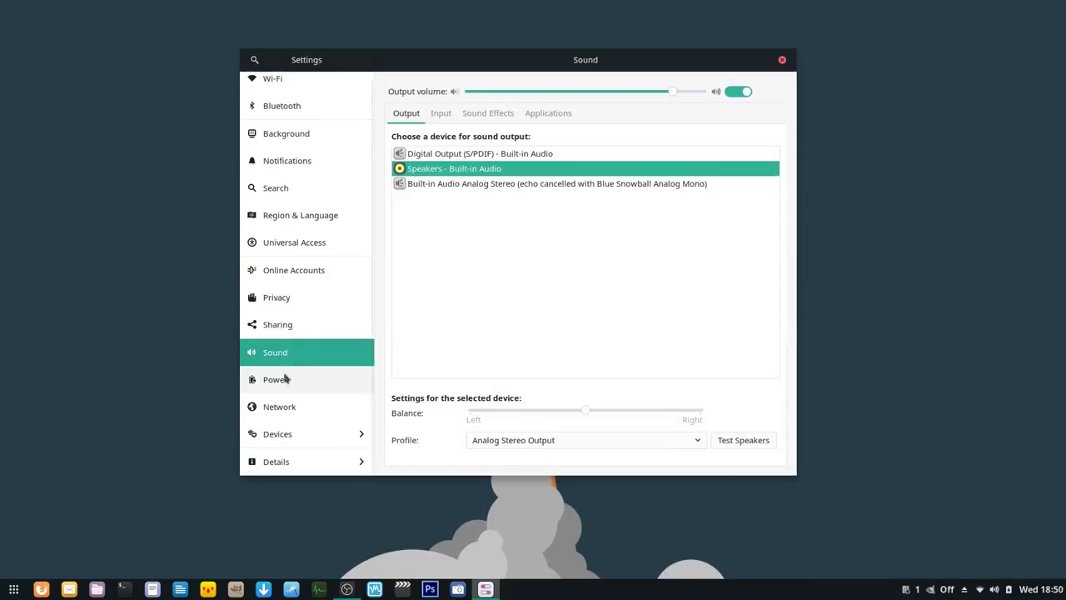
Step: Browse the Power, Network, Displays and Night Light settings pages
left_click(288, 380)
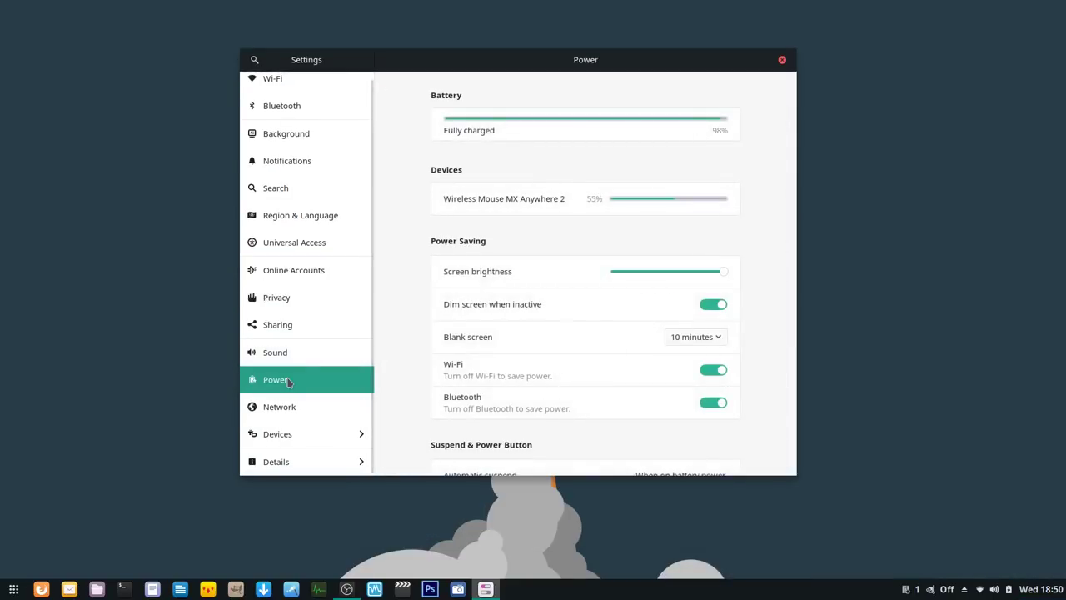
scroll(408, 362, "down", 2)
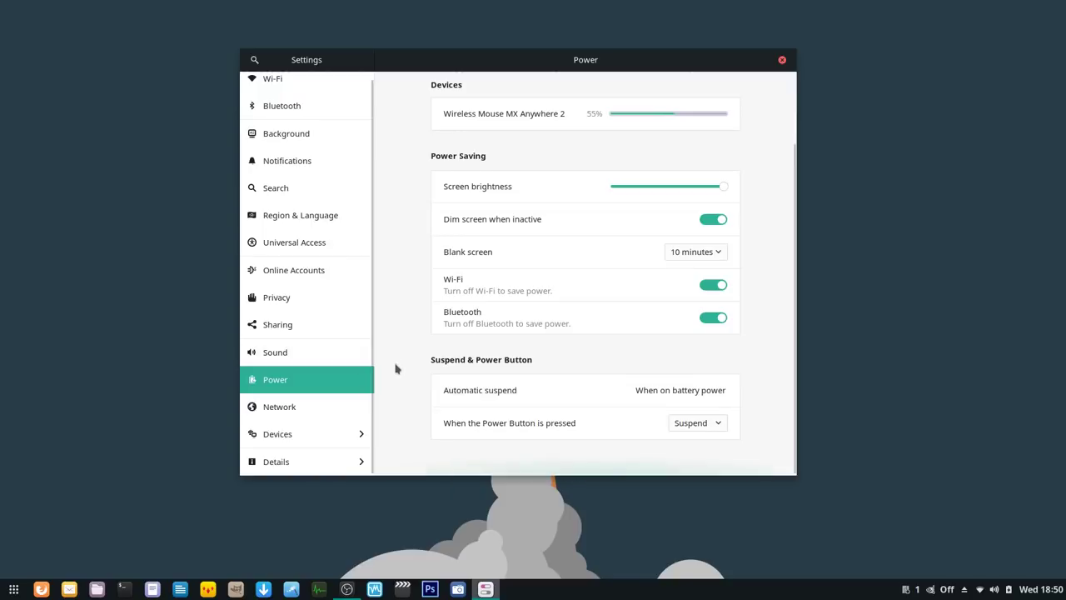
left_click(280, 411)
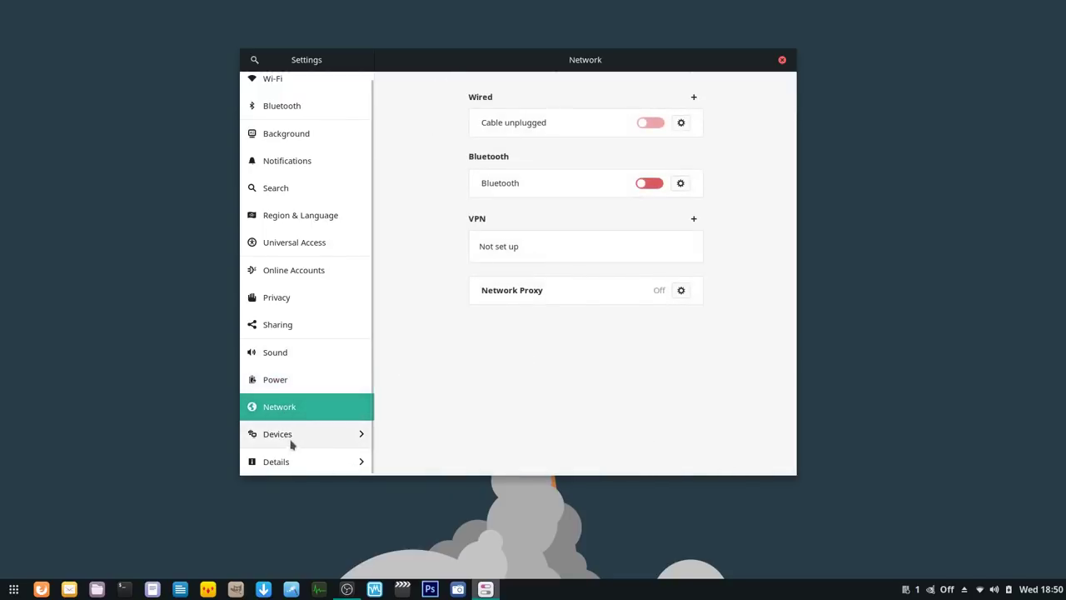
left_click(287, 437)
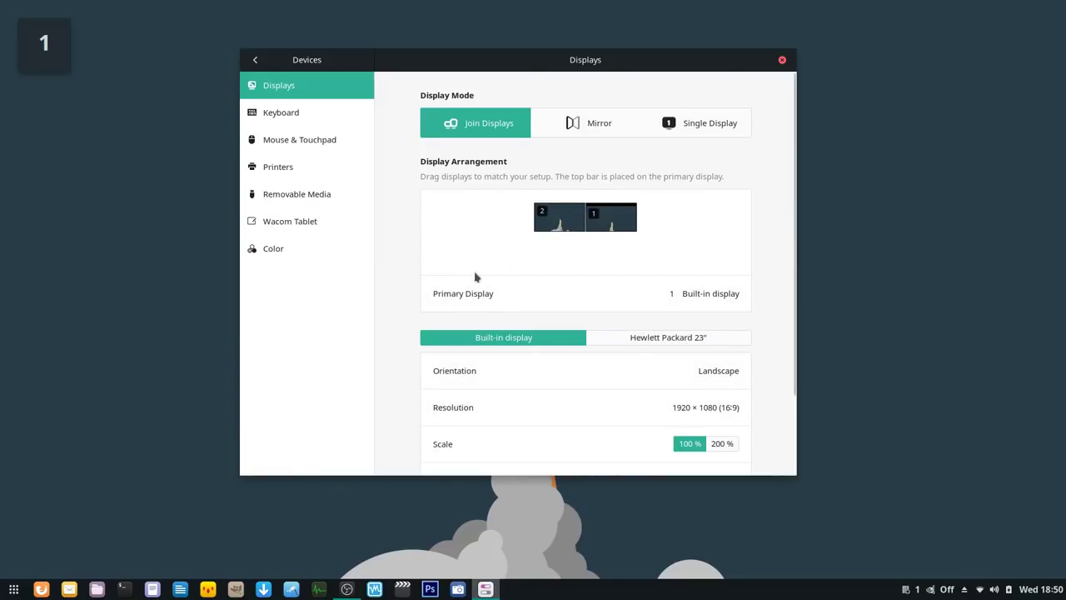
scroll(476, 277, "down", 3)
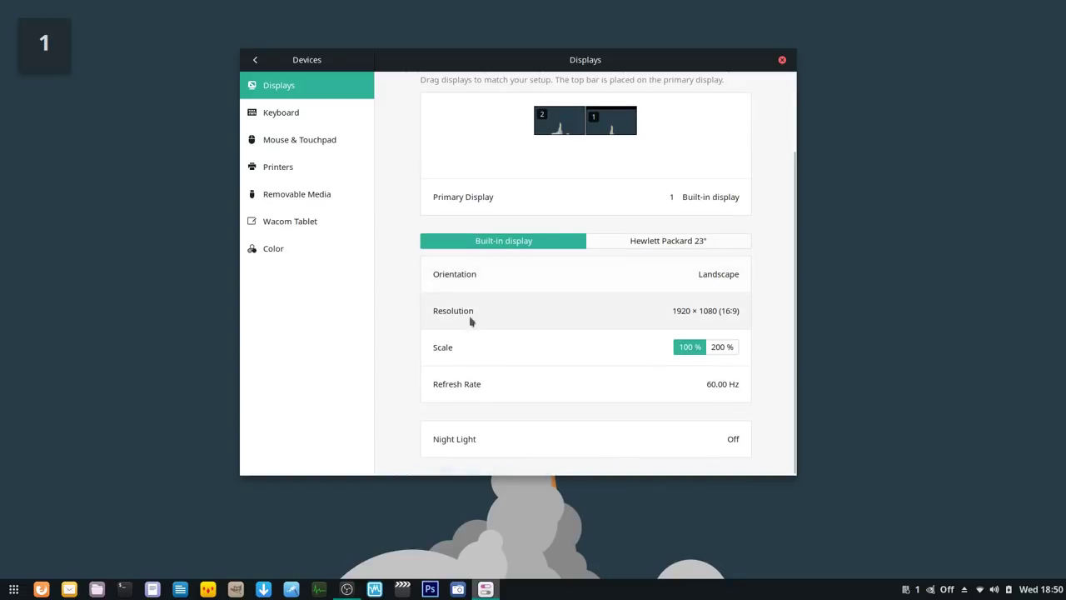
left_click(733, 442)
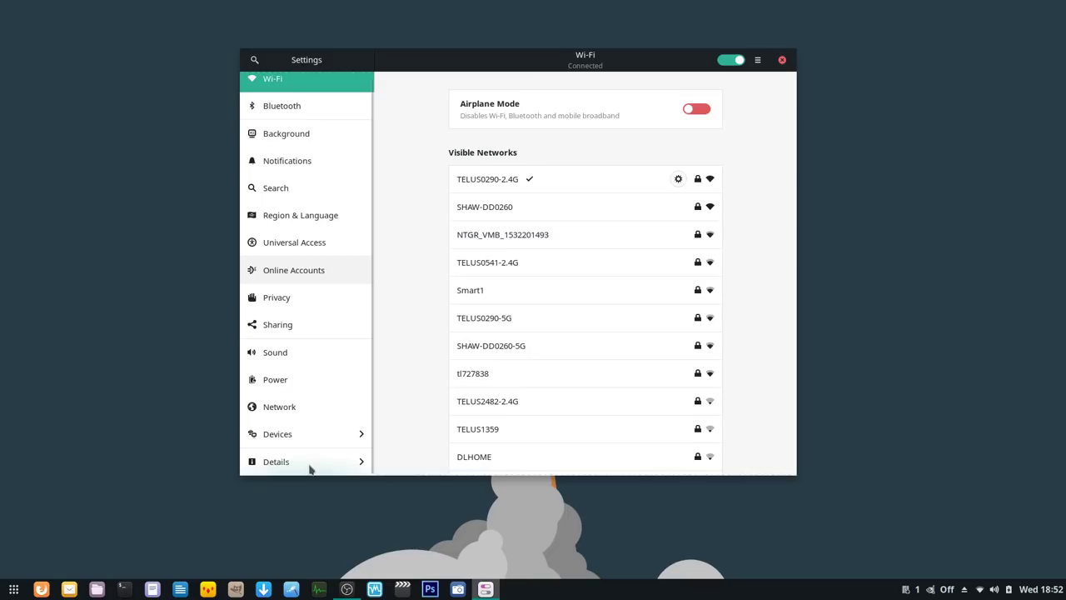
Step: Check the GNOME version 3.28.2 under About, view Default Applications, then close Settings
left_click(310, 468)
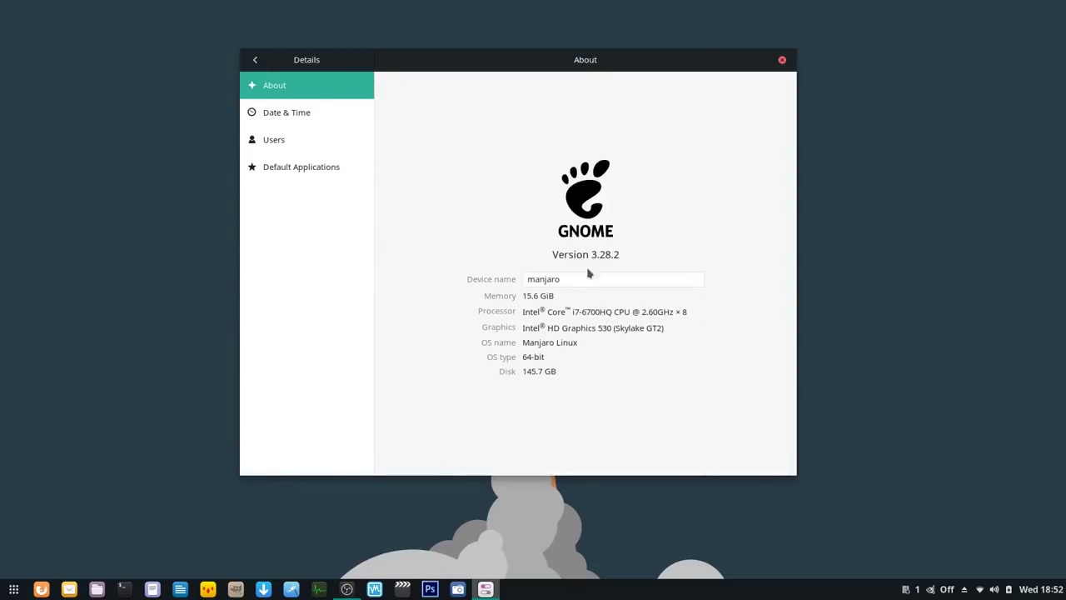
left_click_drag(590, 256, 620, 272)
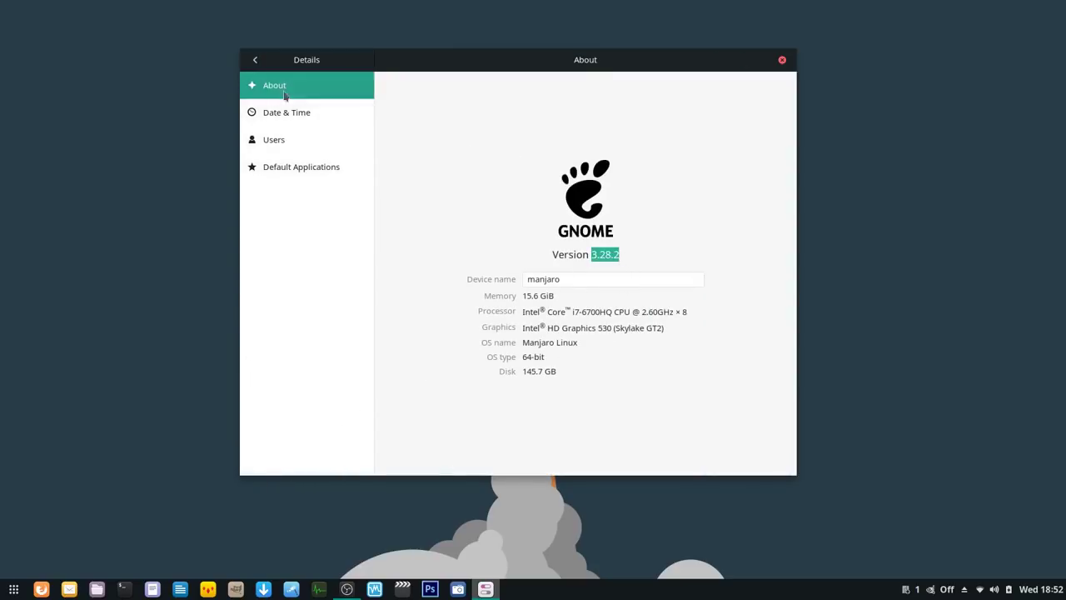
left_click(321, 171)
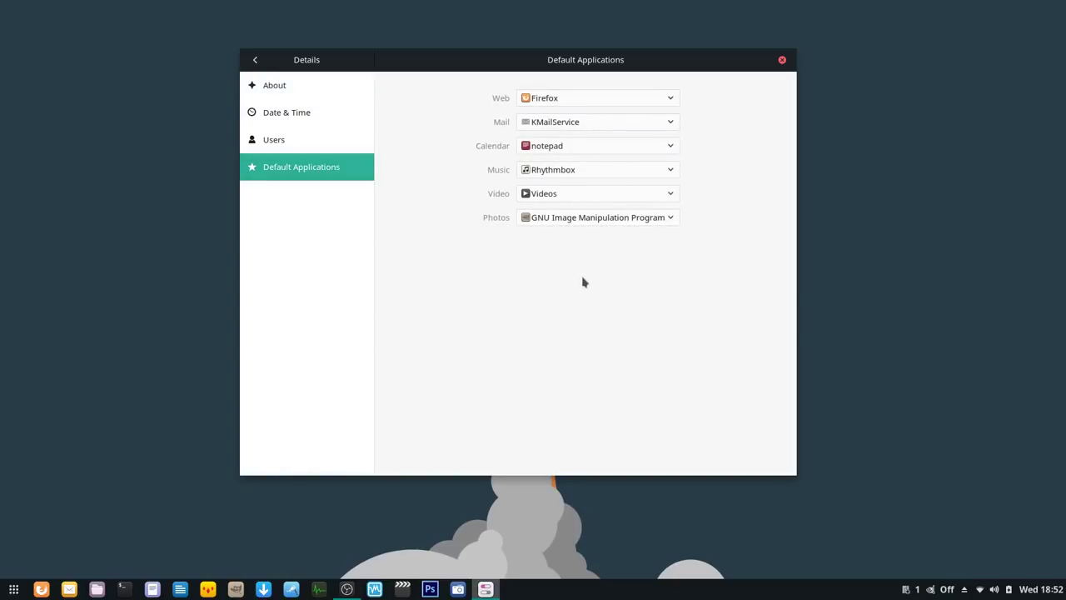
left_click(783, 61)
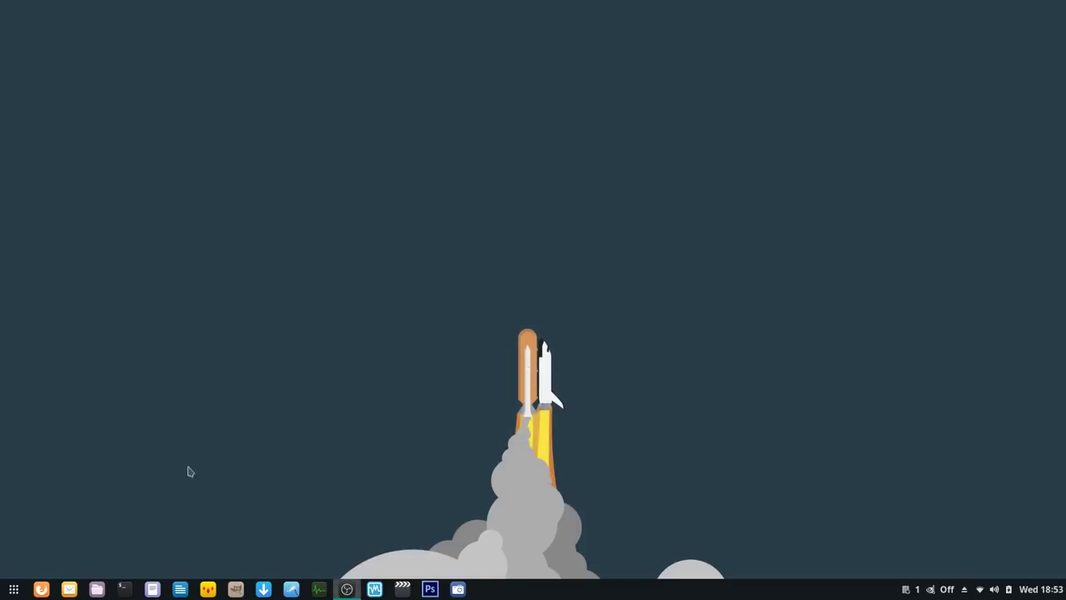
left_click(97, 589)
left_click(125, 590)
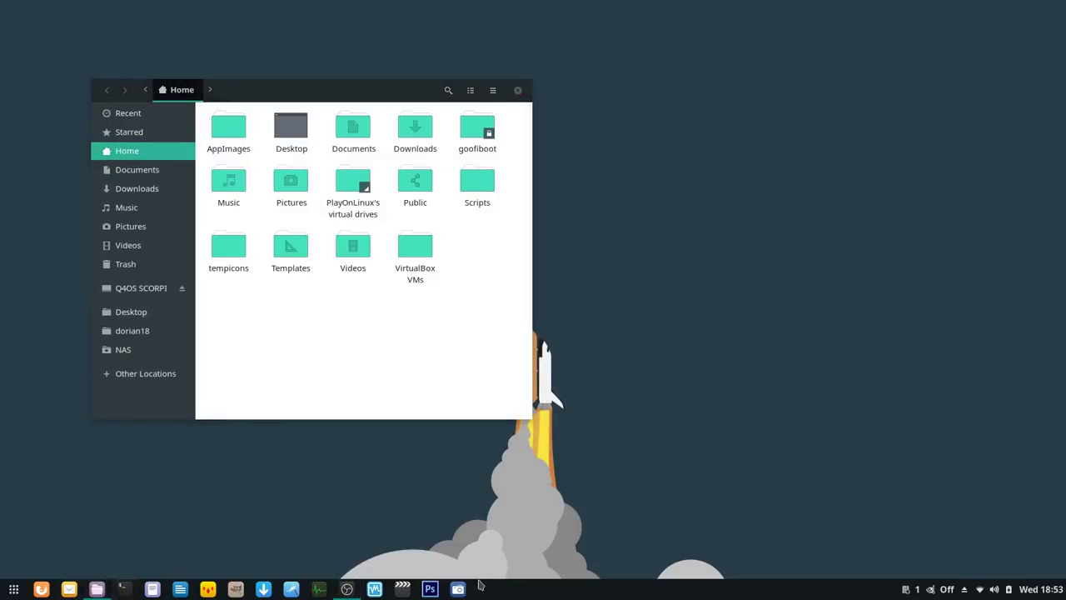
left_click(403, 588)
key("super")
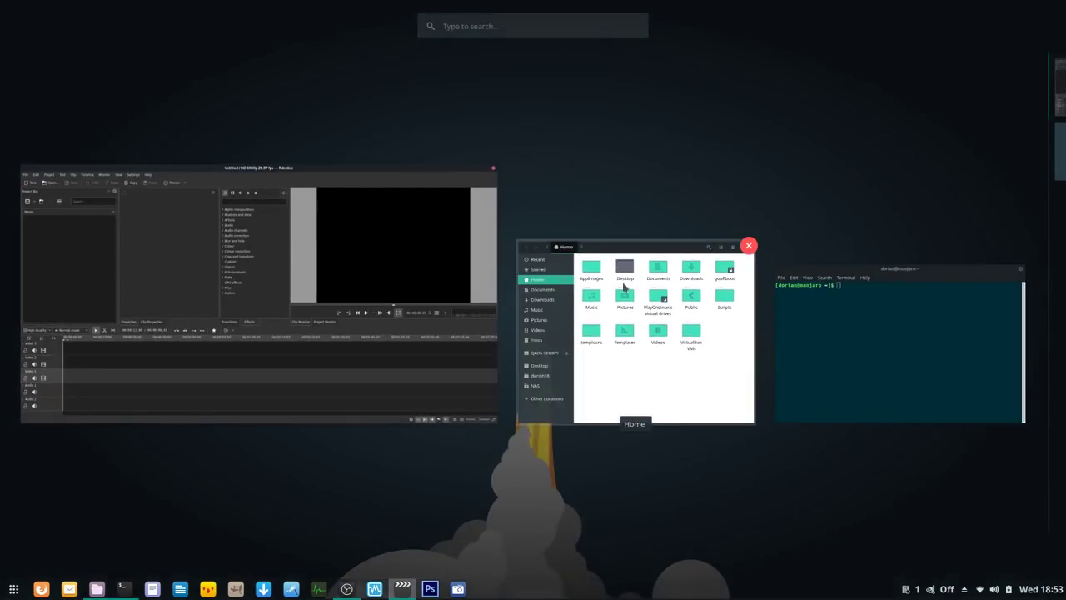
left_click(633, 312)
left_click(520, 92)
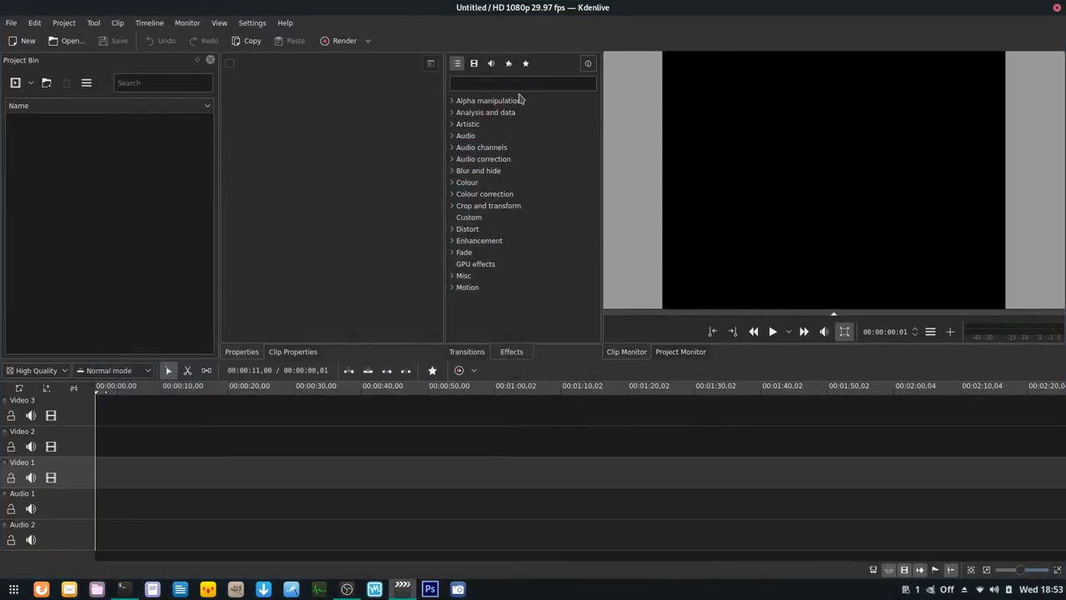
left_click(1057, 7)
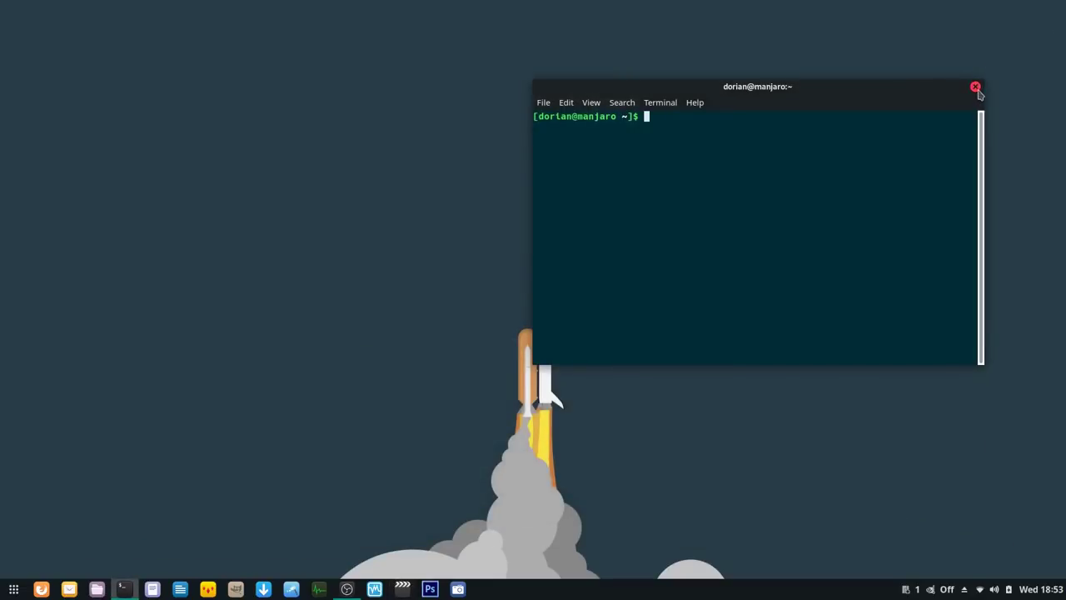
left_click(975, 87)
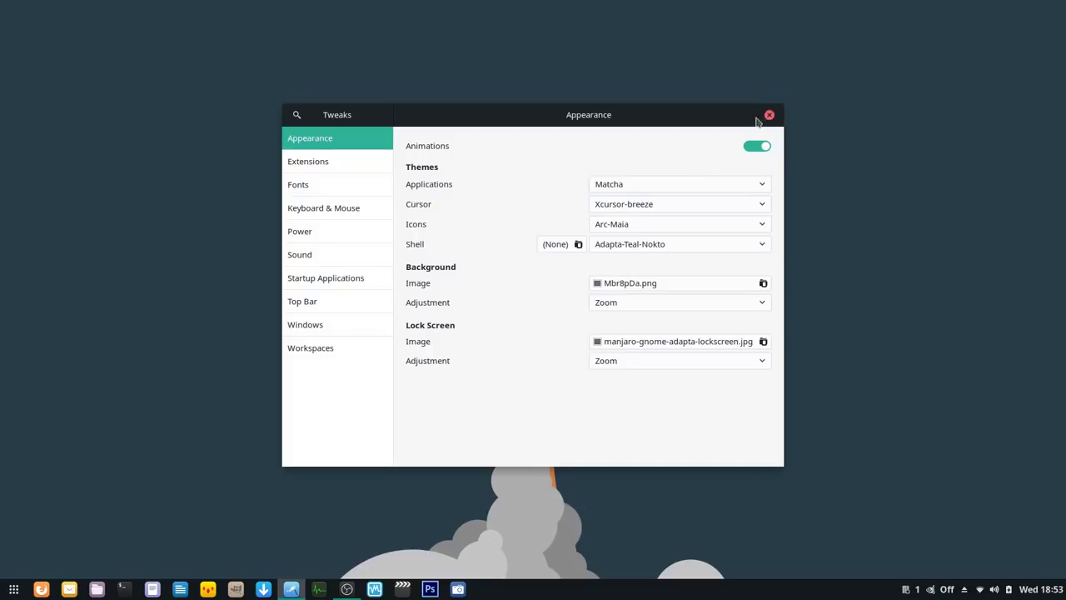
key("ctrl+q")
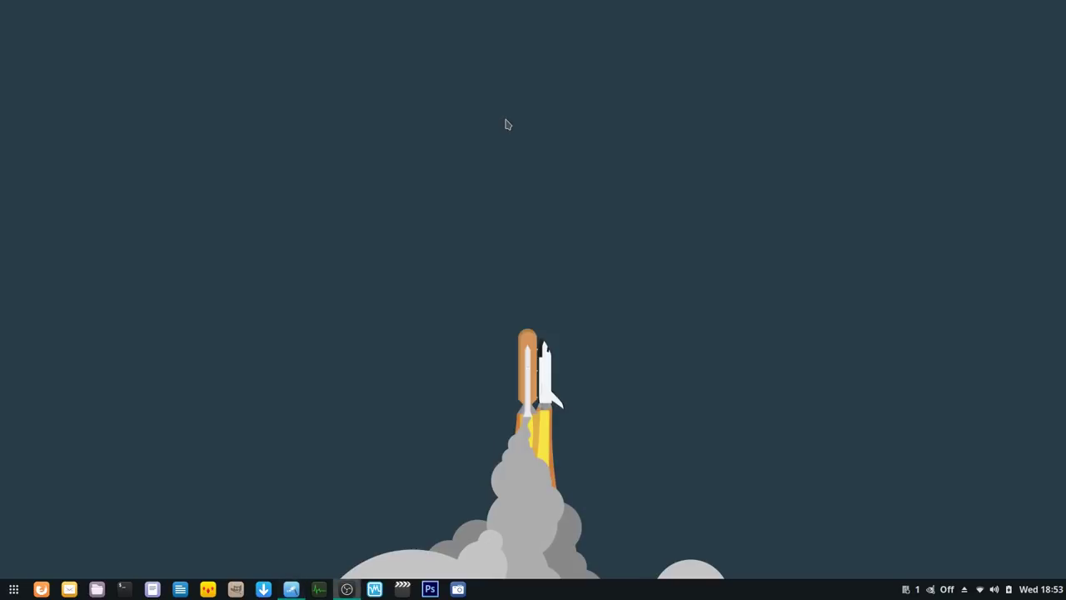
left_click(284, 588)
left_click(769, 116)
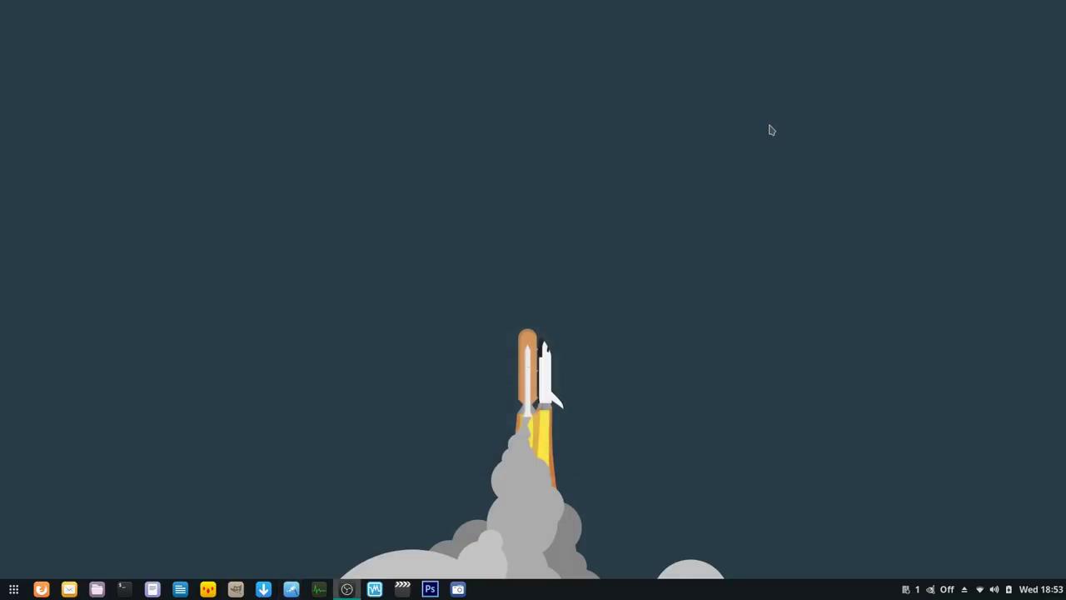